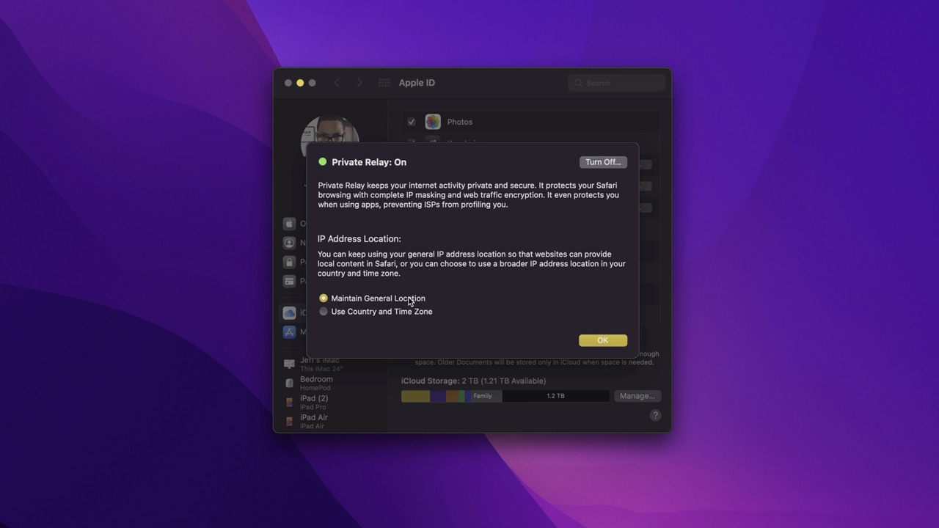
Step: Set Private Relay's IP address location to Use Country and Time Zone and confirm the change
{"action": "left_click", "coordinate": [329, 315]}
{"action": "left_click", "coordinate": [598, 341]}
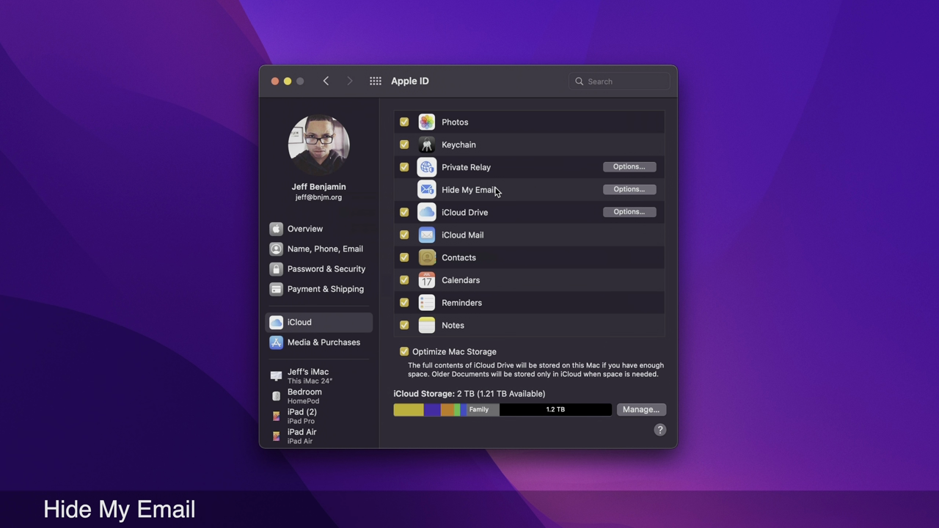
Step: Open the Hide My Email options and view the details of the Climb and Deezer entries
{"action": "left_click", "coordinate": [633, 190]}
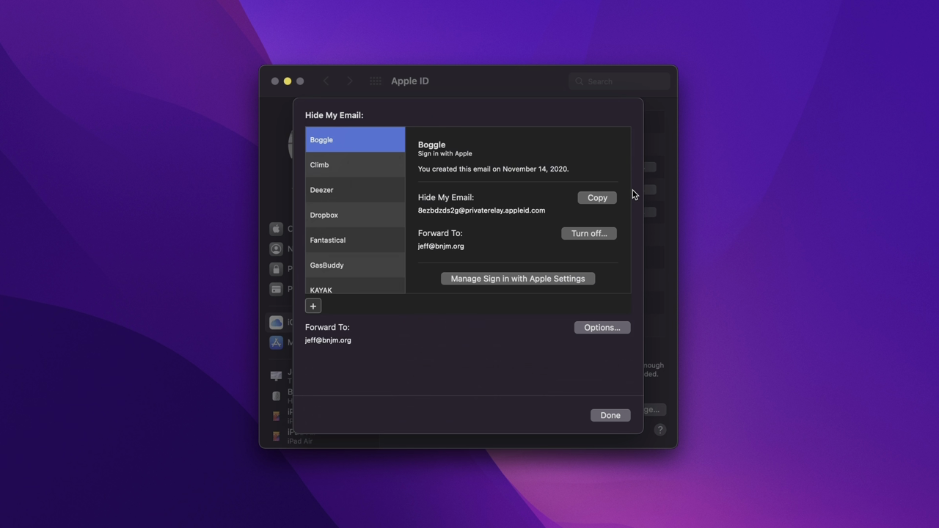
{"action": "left_click", "coordinate": [348, 167]}
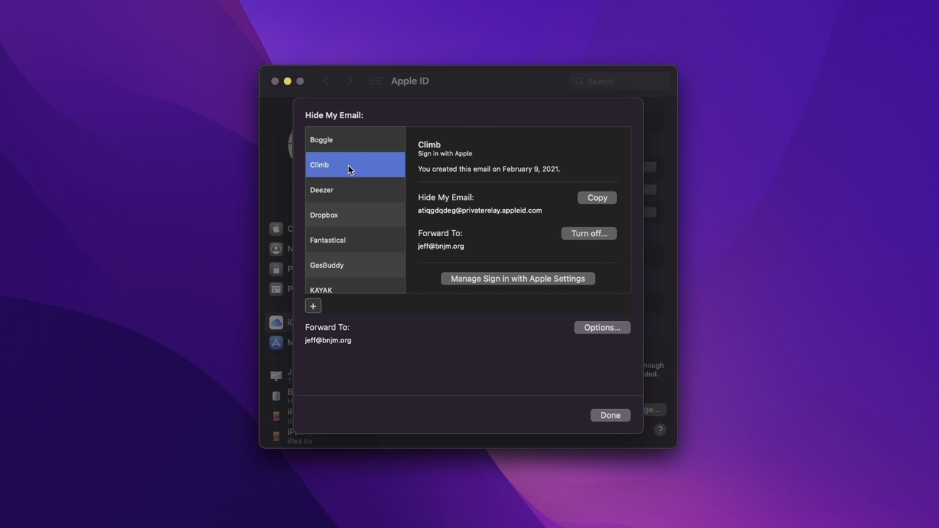
{"action": "left_click", "coordinate": [350, 188]}
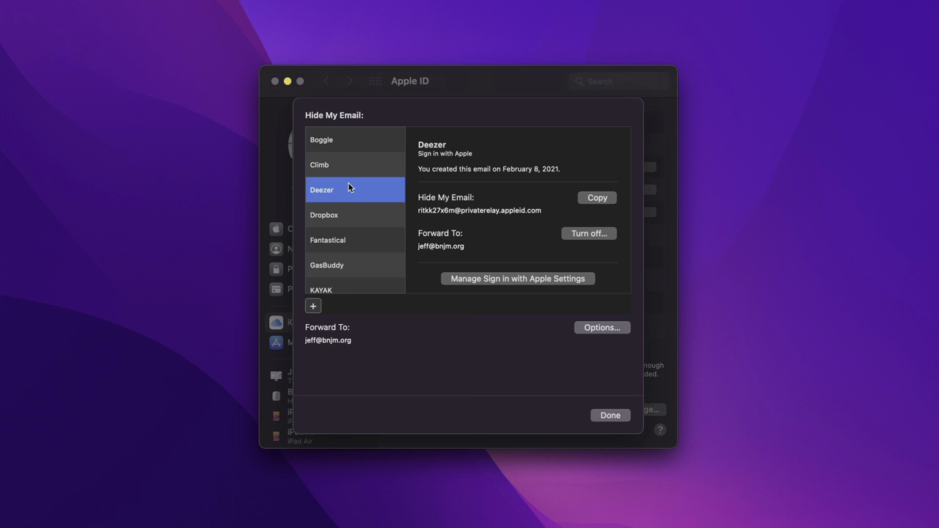
Step: Start a new Hide My Email address and cycle through alternative randomly generated addresses for it
{"action": "left_click", "coordinate": [313, 306]}
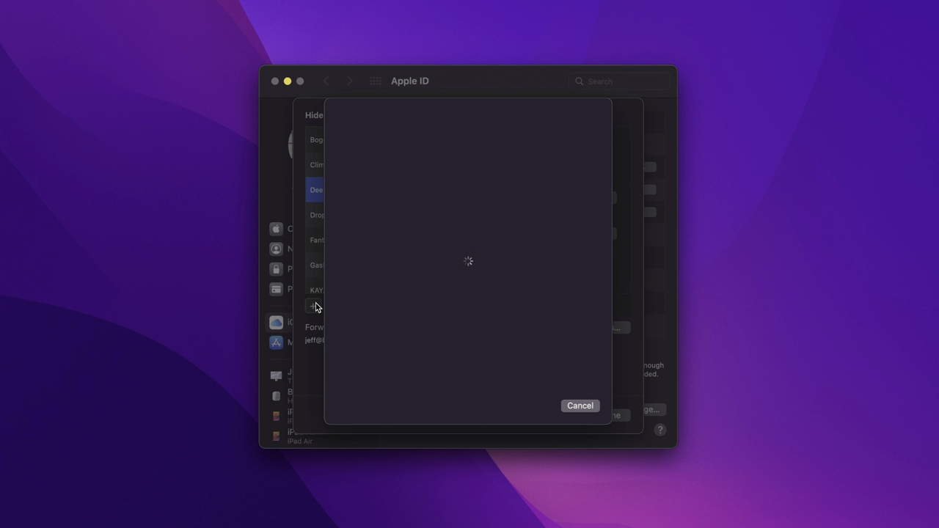
{"action": "left_click", "coordinate": [431, 302]}
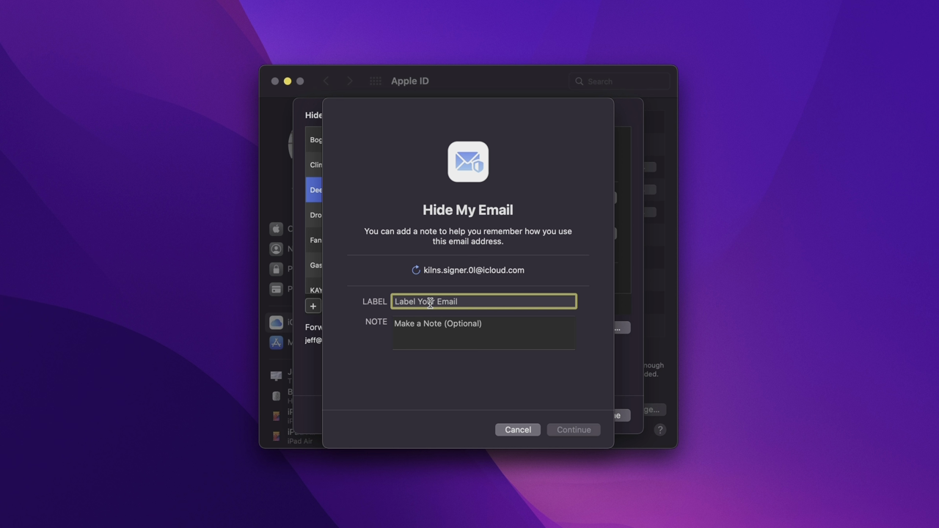
{"action": "left_click", "coordinate": [416, 272]}
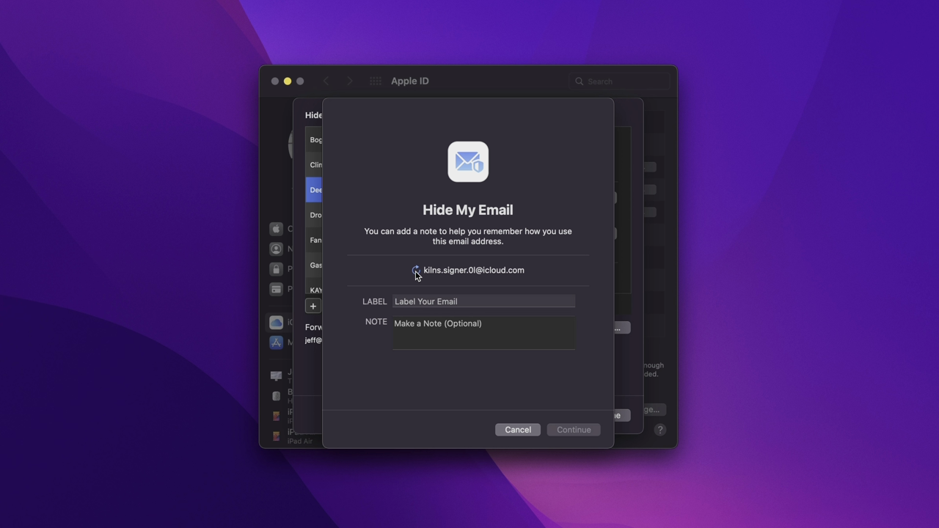
{"action": "left_click", "coordinate": [418, 272]}
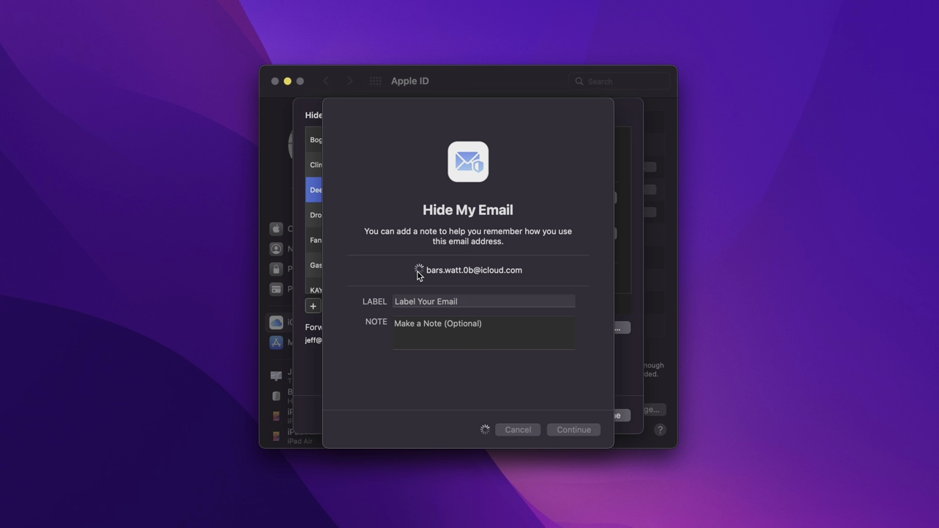
{"action": "left_click", "coordinate": [416, 271]}
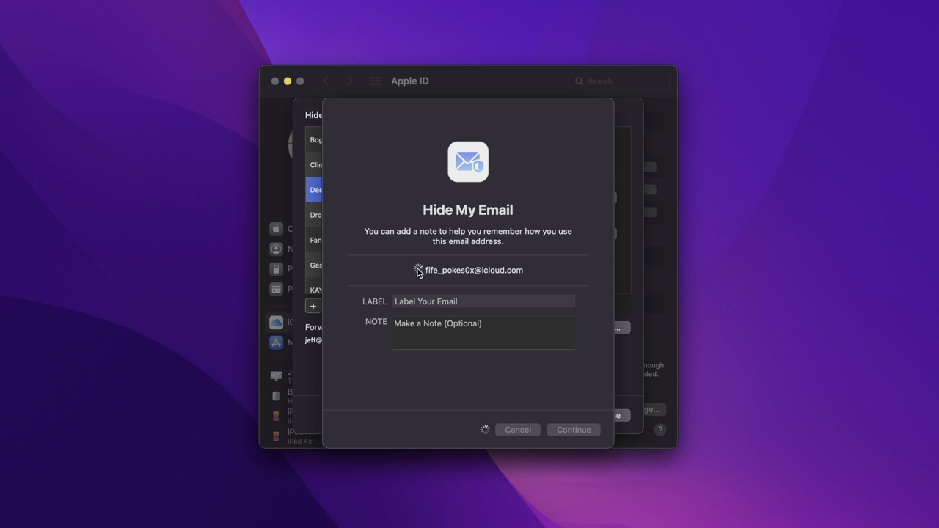
Step: Label the new address "Junk", add the note "Use this for coupons and such.", and finish creating it
{"action": "left_click", "coordinate": [468, 301]}
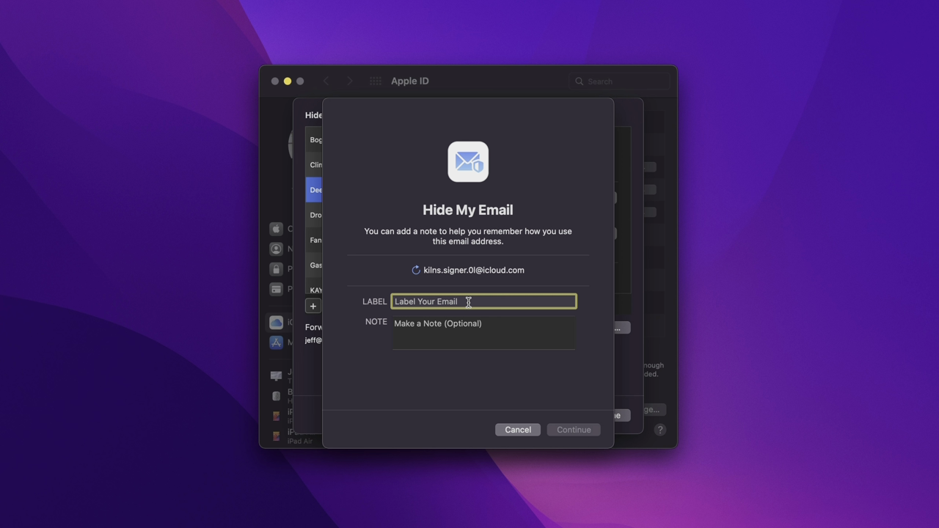
{"action": "type", "text": "Junk"}
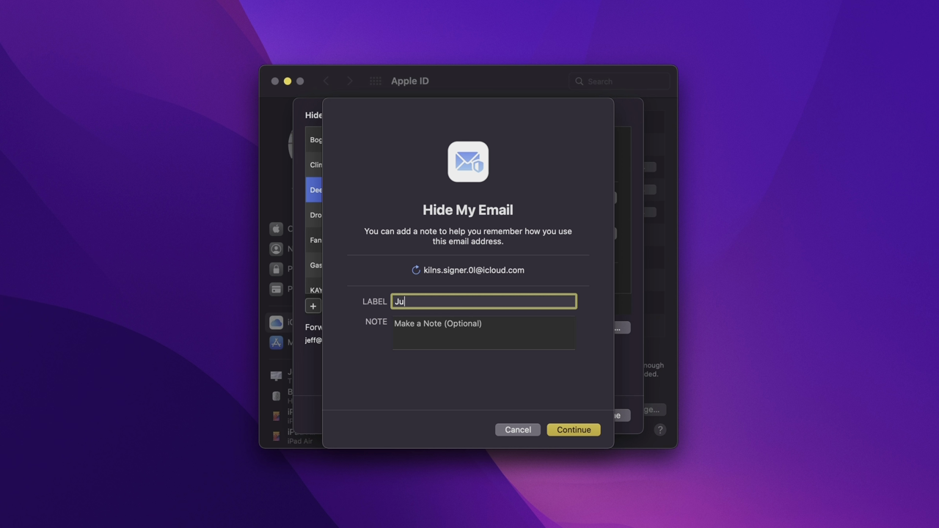
{"action": "left_click", "coordinate": [477, 328]}
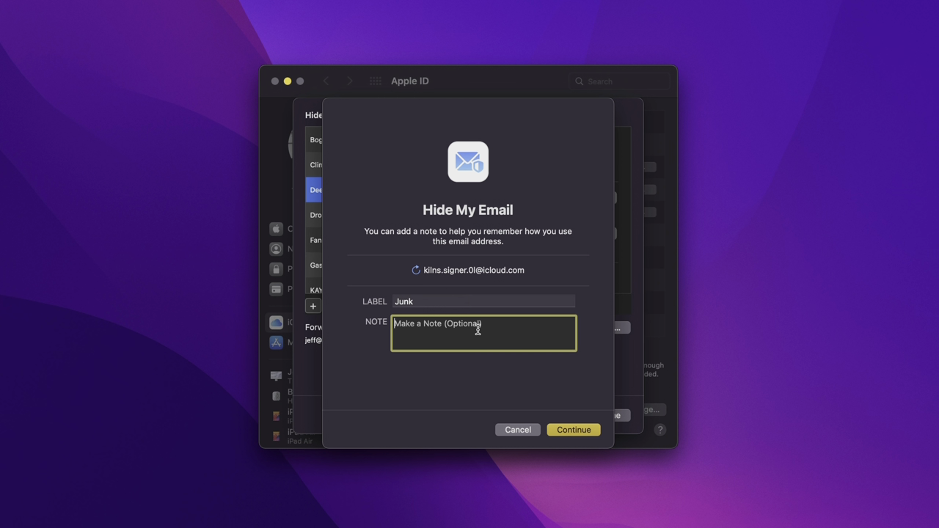
{"action": "type", "text": "Use thi"}
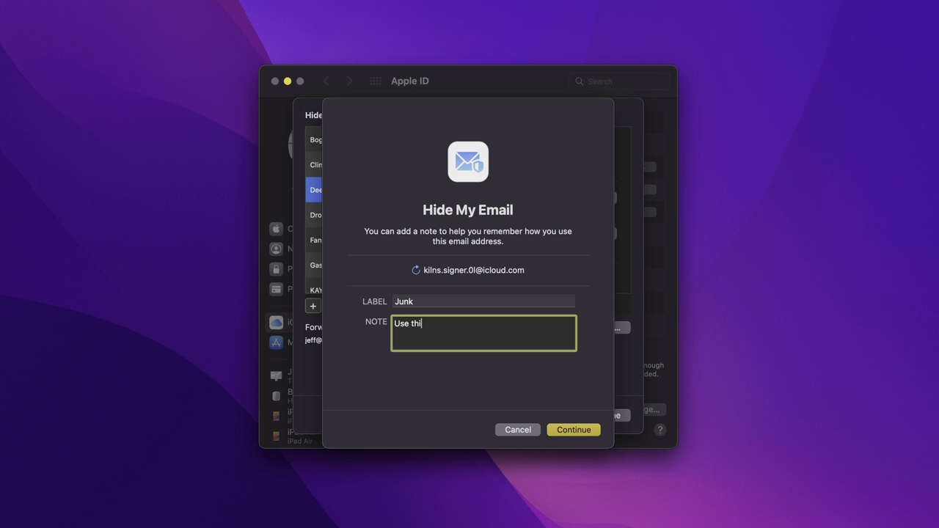
{"action": "type", "text": "s for coupons and such."}
{"action": "left_click", "coordinate": [580, 430]}
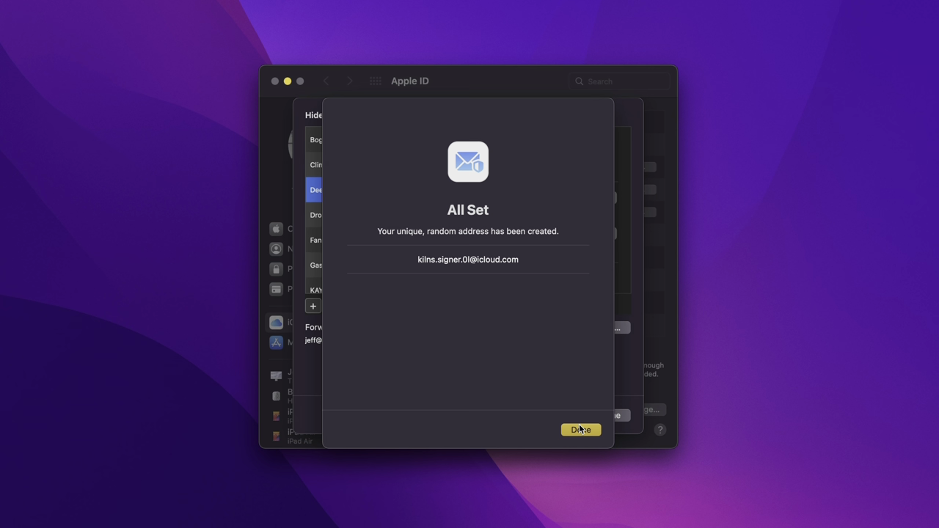
{"action": "left_click", "coordinate": [579, 429]}
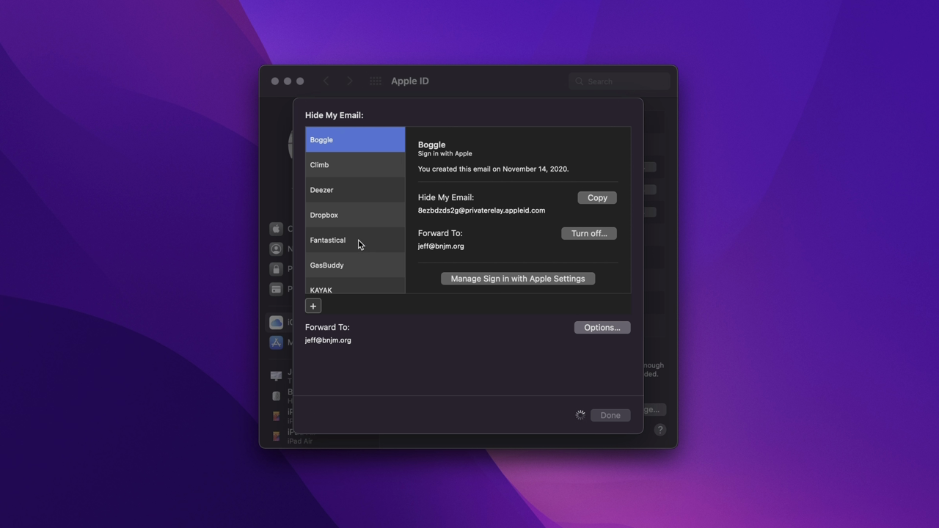
Step: Find the Junk entry in the Hide My Email list and view its details
{"action": "scroll", "coordinate": [359, 242], "scroll_direction": "down", "scroll_amount": 10}
{"action": "scroll", "coordinate": [359, 246], "scroll_direction": "up", "scroll_amount": 2}
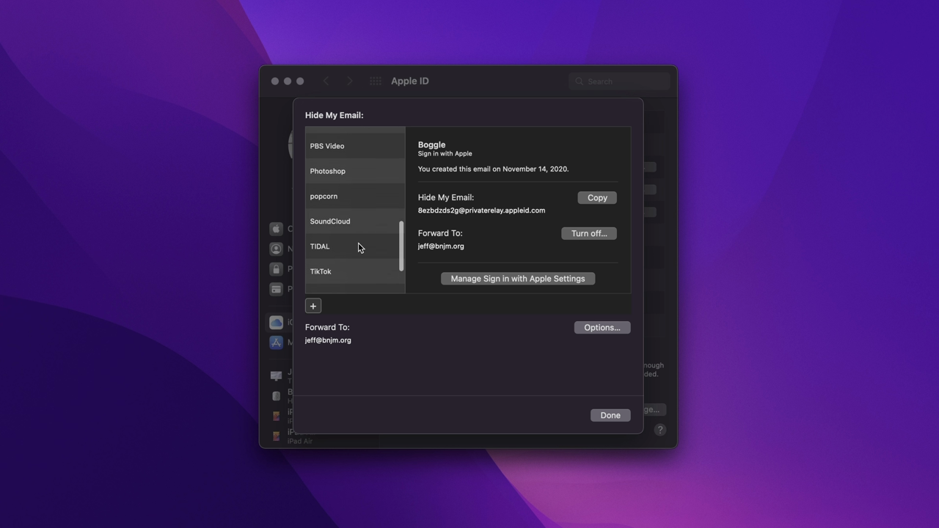
{"action": "scroll", "coordinate": [358, 247], "scroll_direction": "up", "scroll_amount": 5}
{"action": "left_click", "coordinate": [349, 251]}
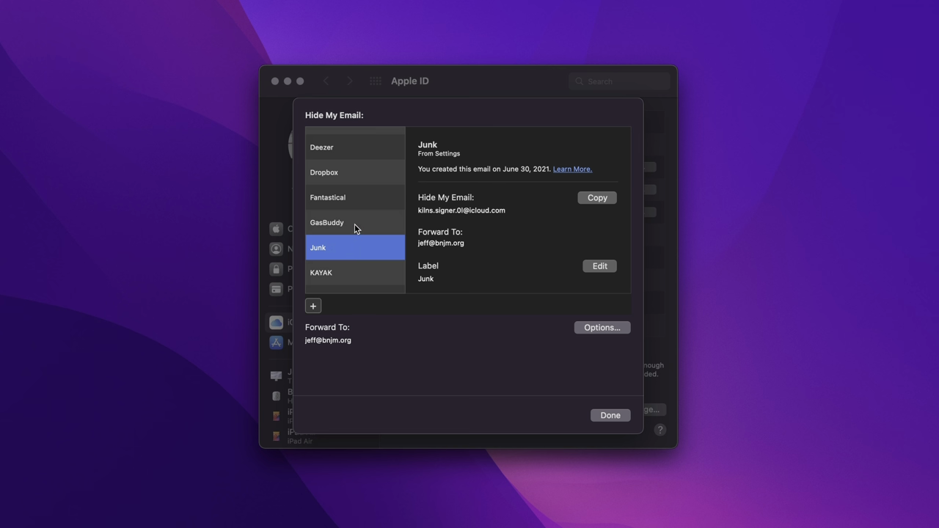
{"action": "left_click", "coordinate": [355, 224]}
{"action": "left_click", "coordinate": [349, 243]}
{"action": "left_click", "coordinate": [353, 231]}
{"action": "left_click", "coordinate": [348, 244]}
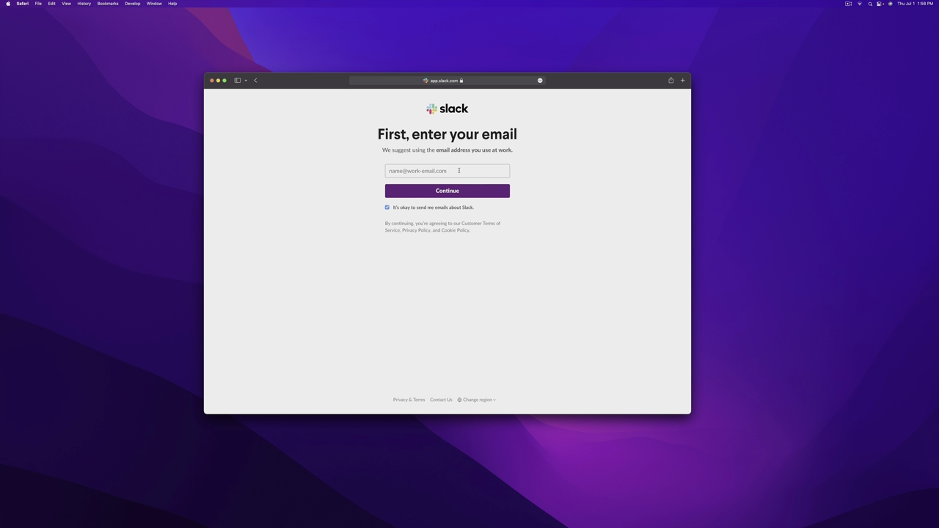
Step: On Slack's sign-up page in Safari, choose Hide My Email to fill in the email field
{"action": "left_click", "coordinate": [461, 170]}
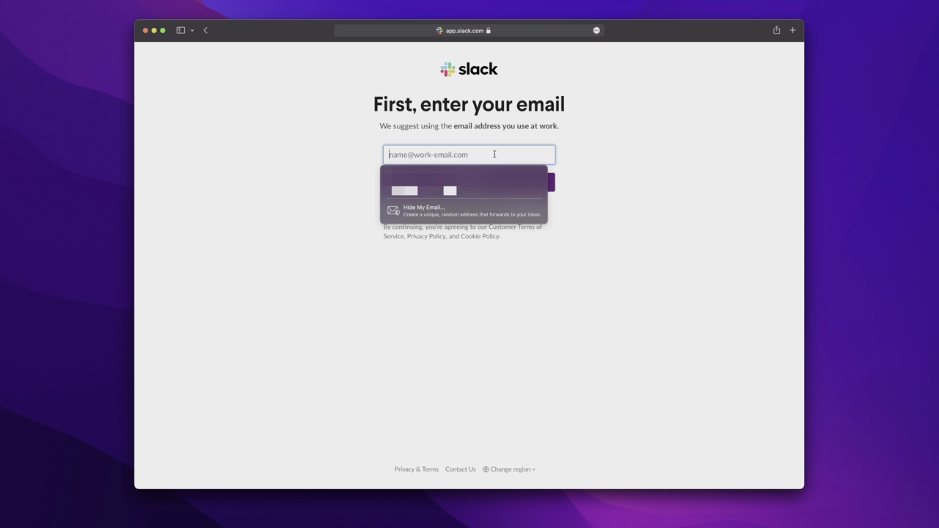
{"action": "left_click", "coordinate": [477, 210]}
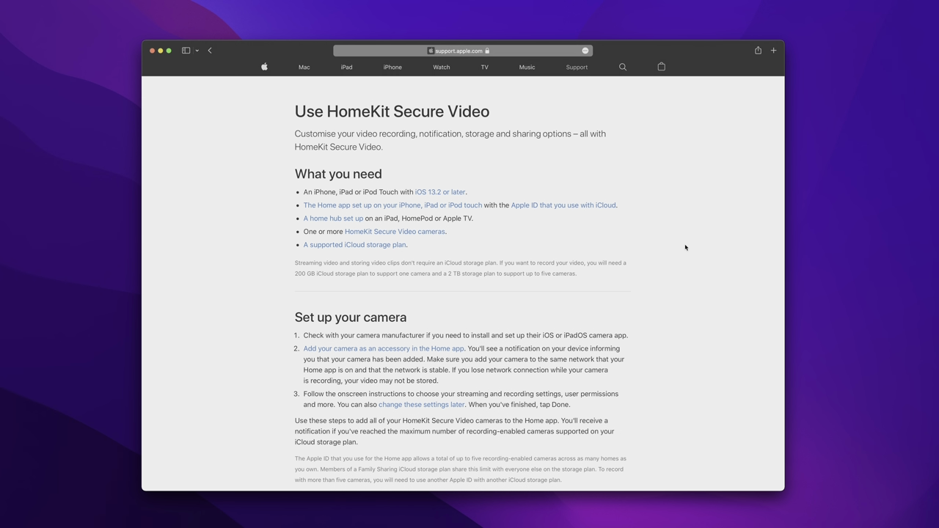
Step: Review the requirements on Apple's "Use HomeKit Secure Video" support page and open its HomeKit Secure Video cameras link
{"action": "scroll", "coordinate": [698, 292], "scroll_direction": "down", "scroll_amount": 3}
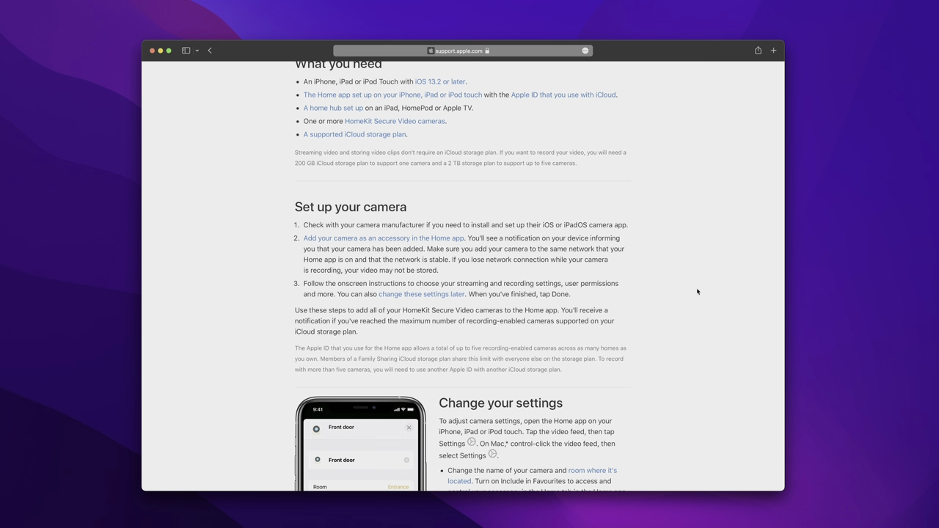
{"action": "scroll", "coordinate": [697, 291], "scroll_direction": "up", "scroll_amount": 3}
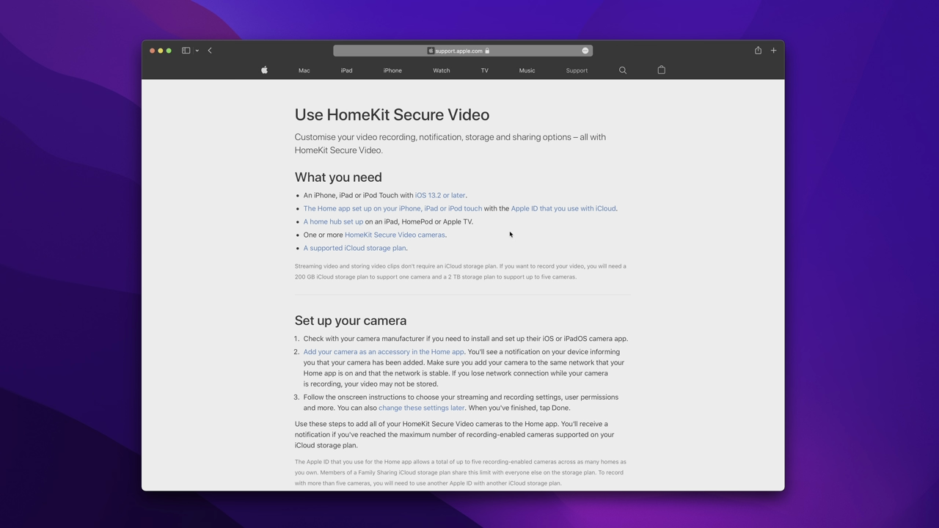
{"action": "left_click", "coordinate": [422, 236]}
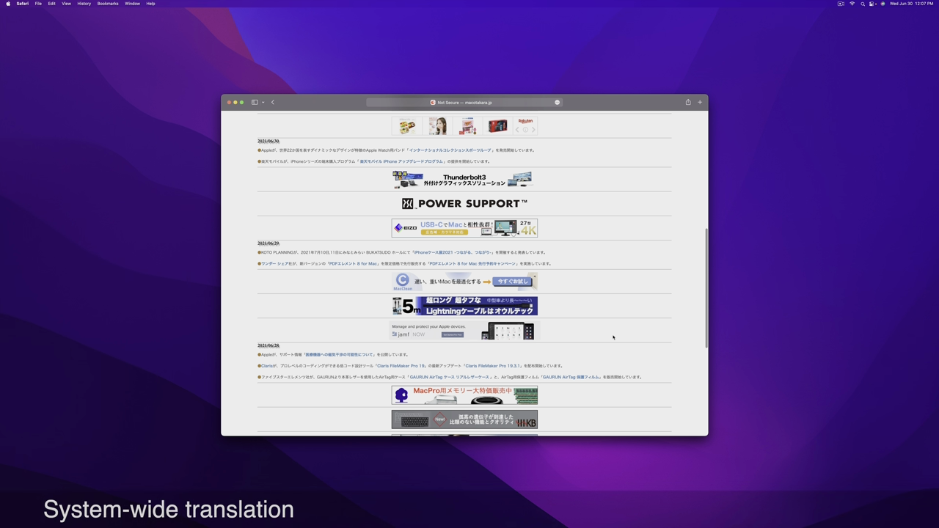
Step: Translate the macotakara.jp home page into English
{"action": "scroll", "coordinate": [614, 338], "scroll_direction": "up", "scroll_amount": 15}
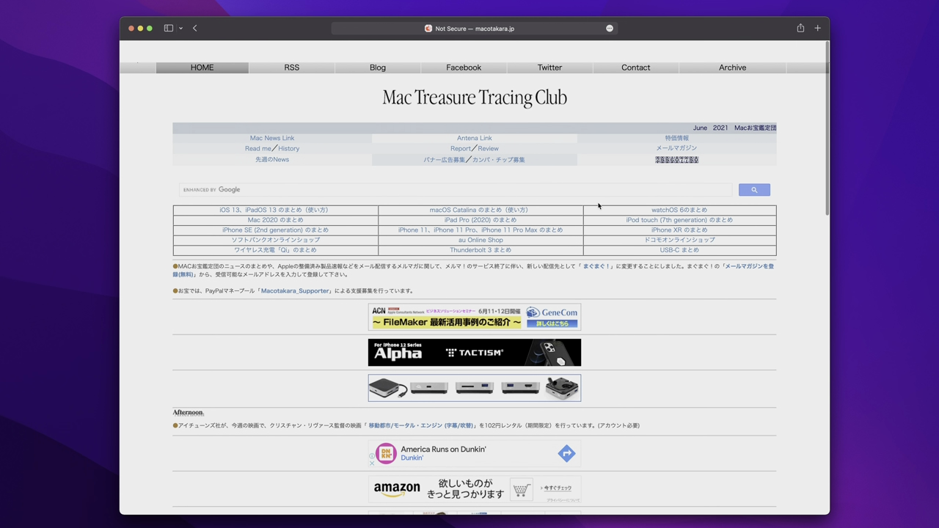
{"action": "left_click", "coordinate": [609, 28]}
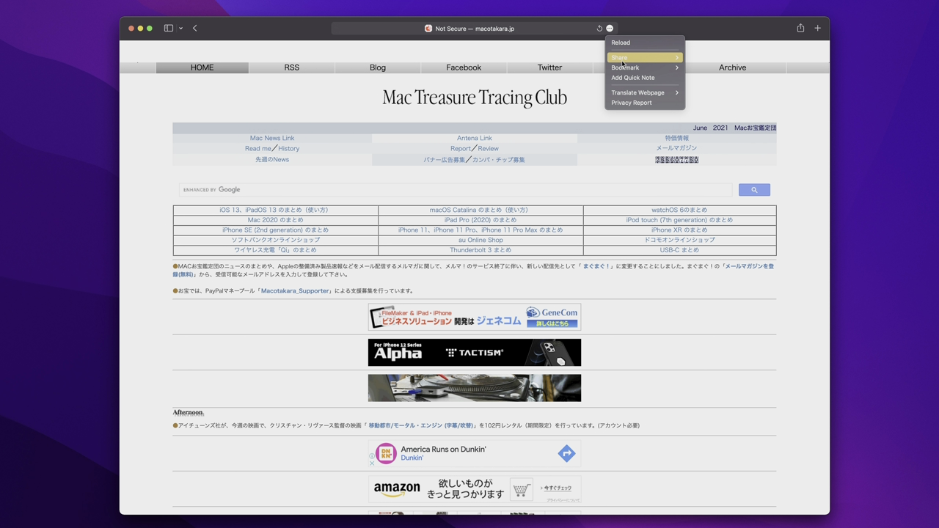
{"action": "mouse_move", "coordinate": [650, 93]}
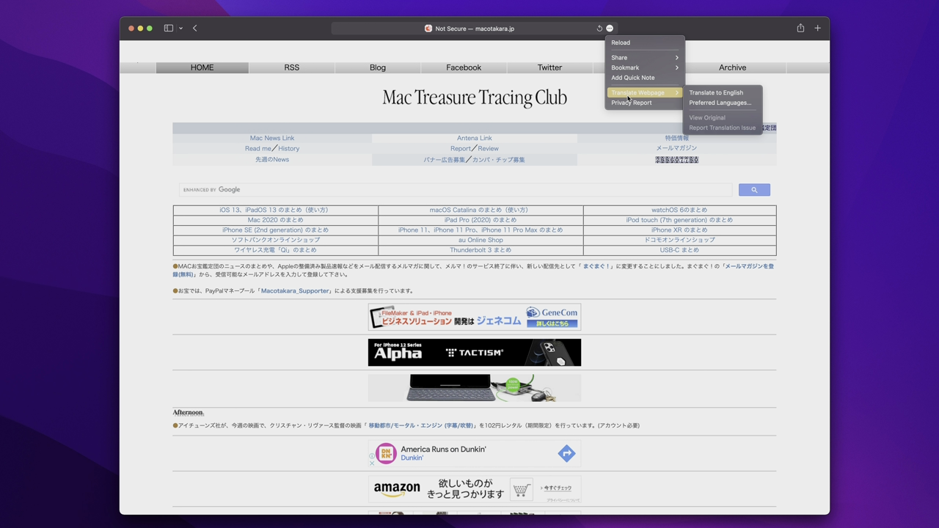
{"action": "left_click", "coordinate": [750, 94]}
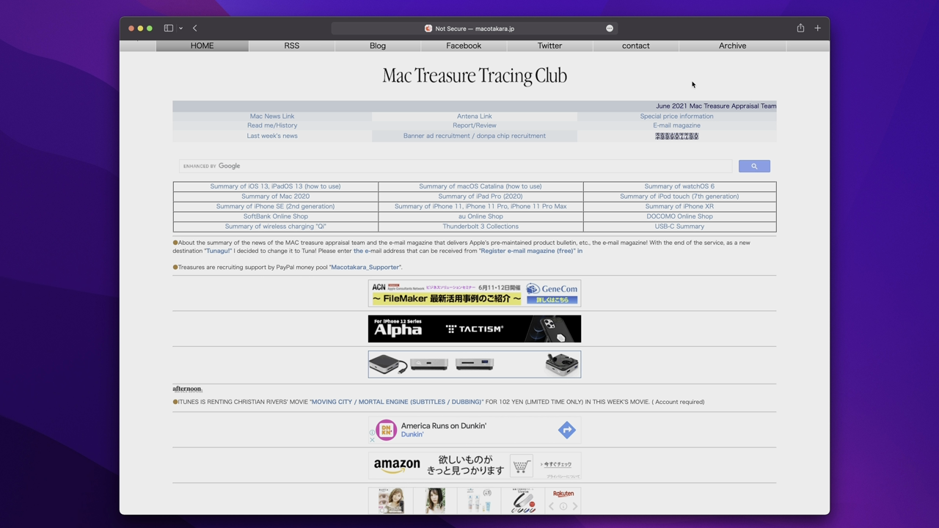
Step: Restore the macotakara.jp page to its original, untranslated version
{"action": "left_click", "coordinate": [609, 28]}
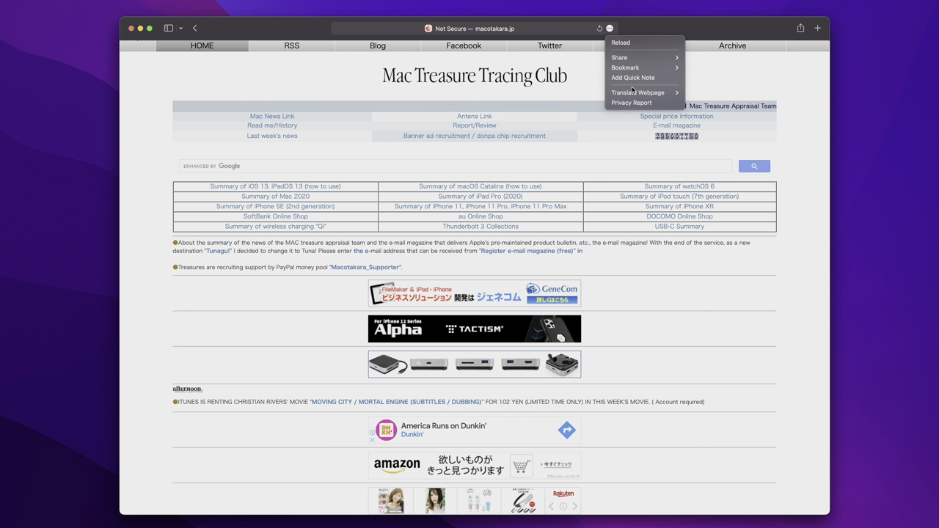
{"action": "mouse_move", "coordinate": [635, 93]}
{"action": "left_click", "coordinate": [729, 118]}
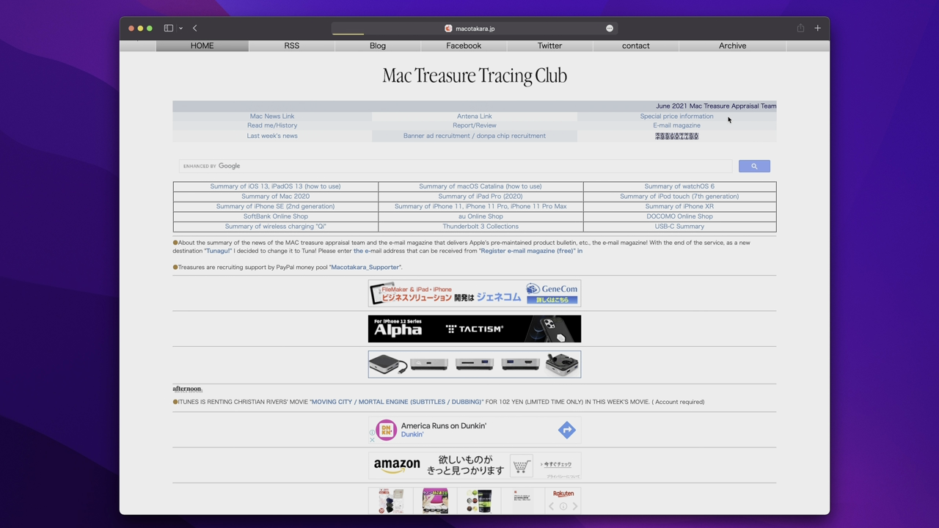
Step: Translate the phrase "を配布開始しています" at the end of the Claris item under 2021/06/28 into English
{"action": "scroll", "coordinate": [656, 308], "scroll_direction": "down", "scroll_amount": 5}
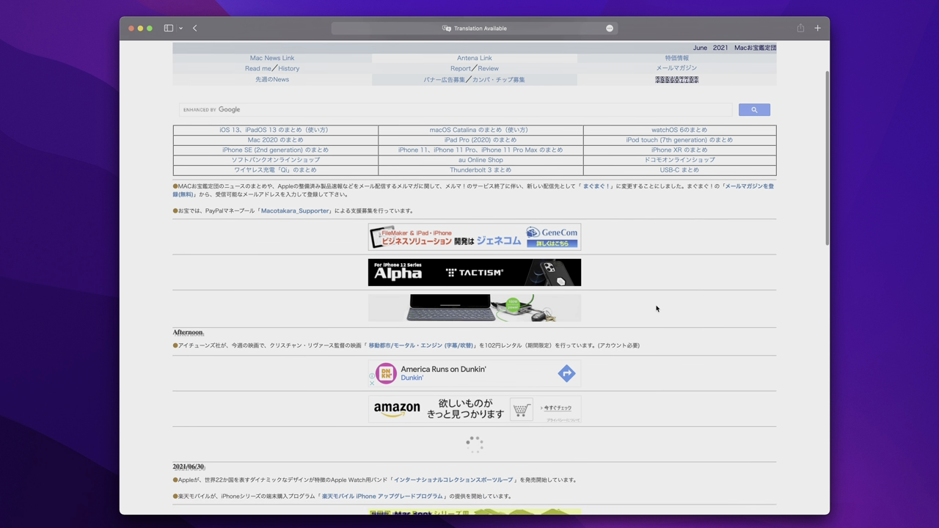
{"action": "scroll", "coordinate": [656, 308], "scroll_direction": "down", "scroll_amount": 6}
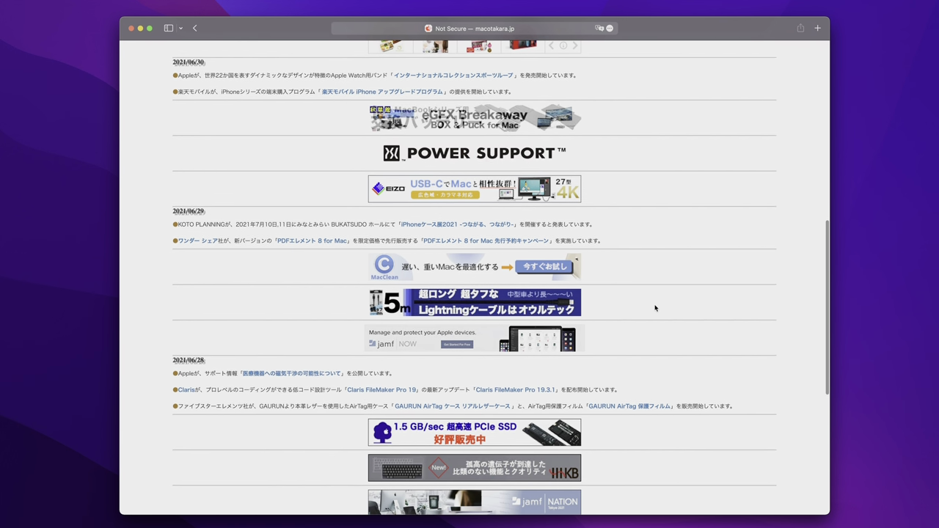
{"action": "scroll", "coordinate": [655, 308], "scroll_direction": "down", "scroll_amount": 2}
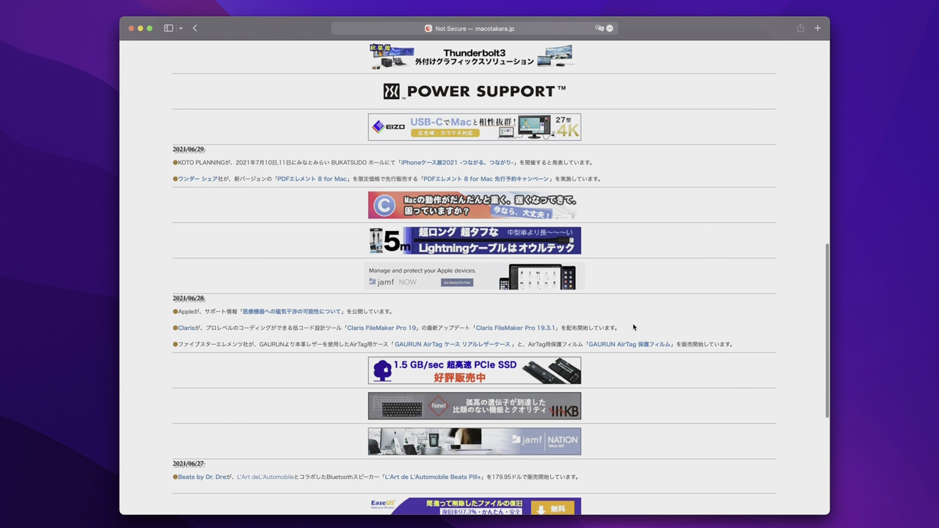
{"action": "left_click_drag", "start_coordinate": [615, 329], "coordinate": [605, 329]}
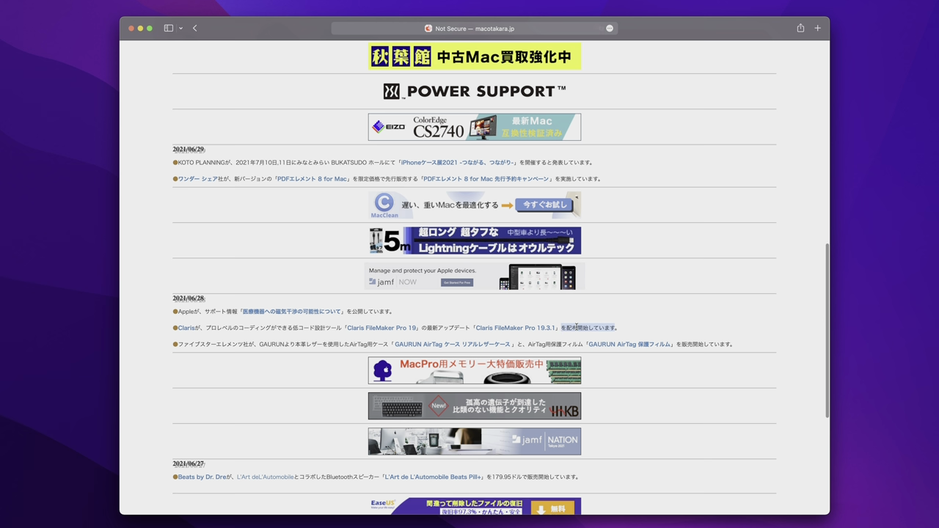
{"action": "right_click", "coordinate": [595, 330]}
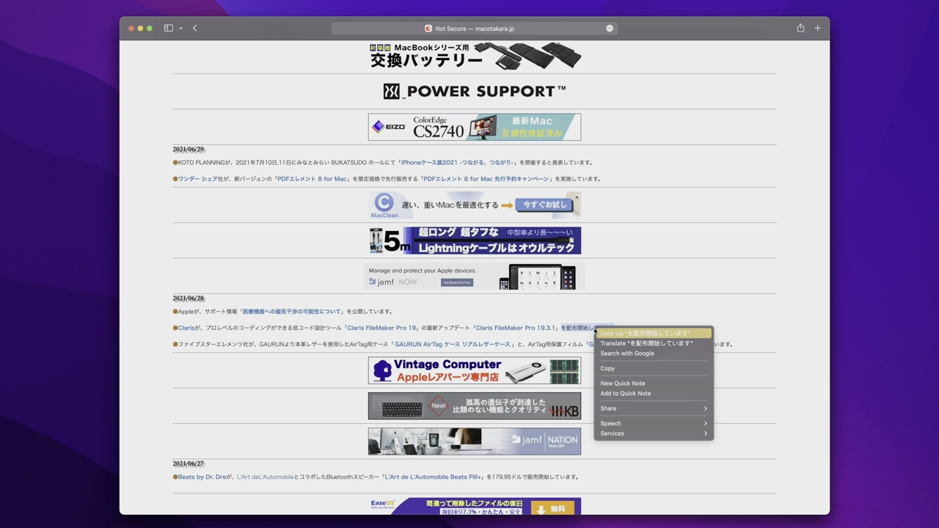
{"action": "left_click", "coordinate": [624, 343]}
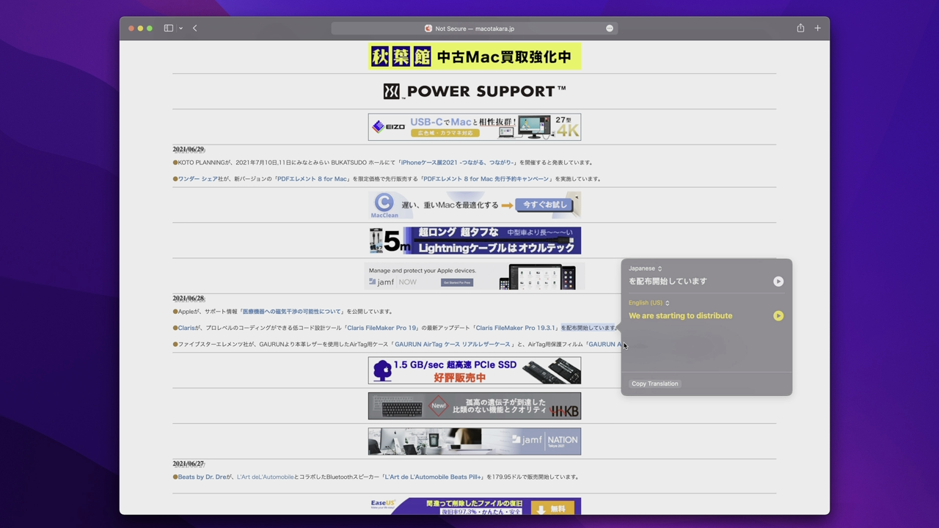
Step: Play the phrase's English translation aloud, and switch the translation language to French and play that version as well
{"action": "left_click", "coordinate": [779, 316]}
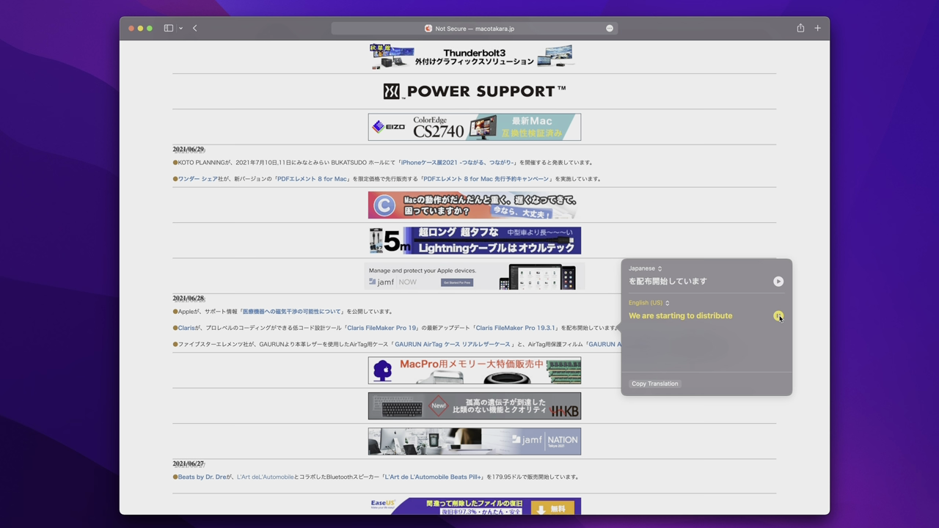
{"action": "left_click", "coordinate": [651, 304]}
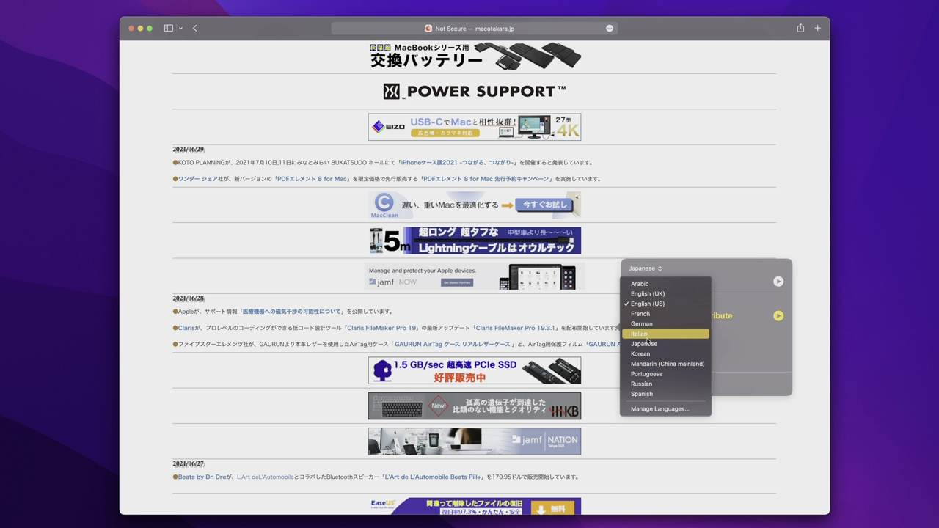
{"action": "left_click", "coordinate": [653, 315]}
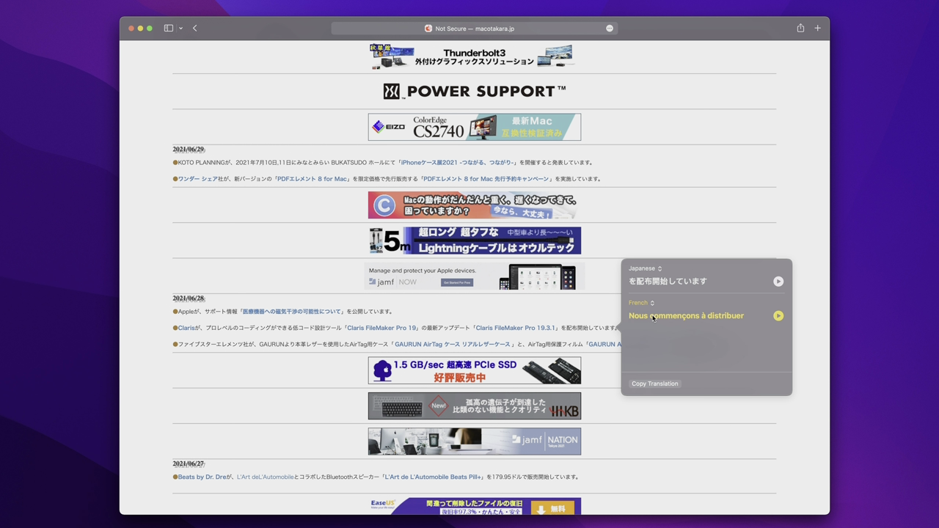
{"action": "left_click", "coordinate": [779, 316]}
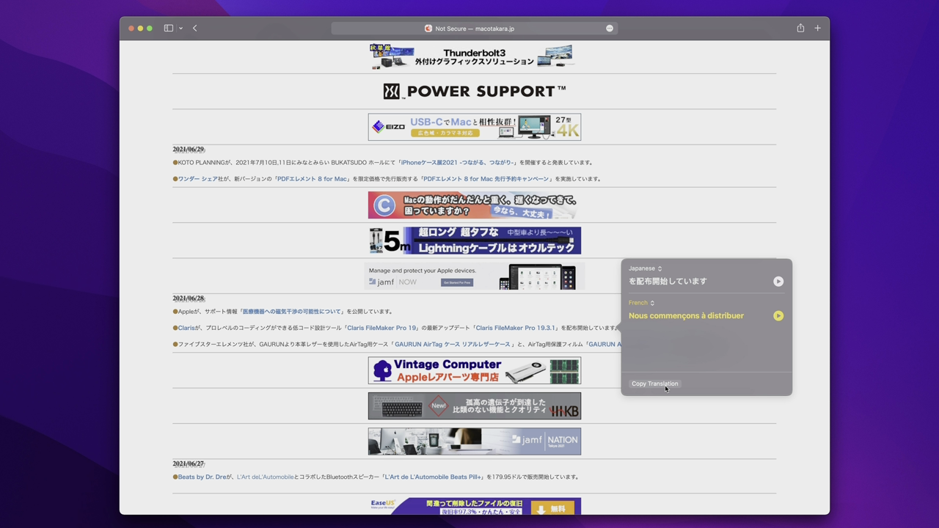
{"action": "left_click", "coordinate": [725, 227]}
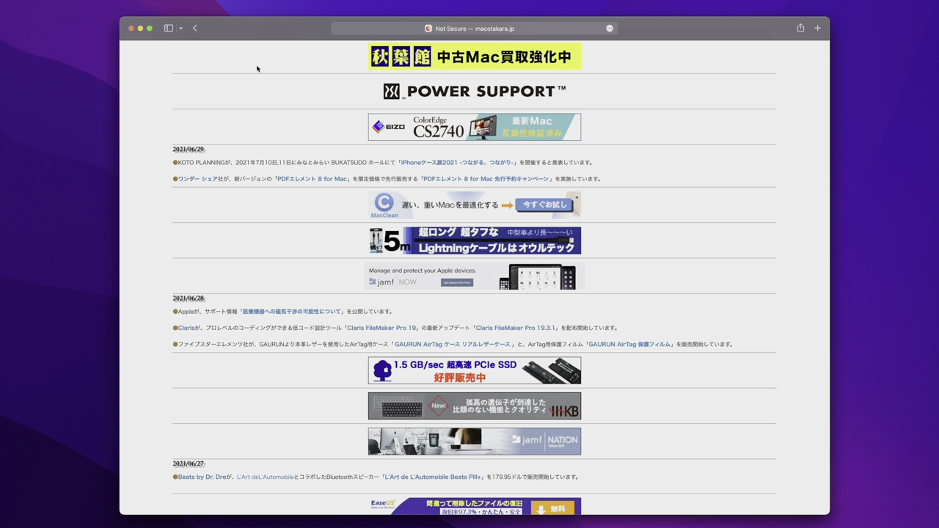
{"action": "left_click", "coordinate": [140, 28]}
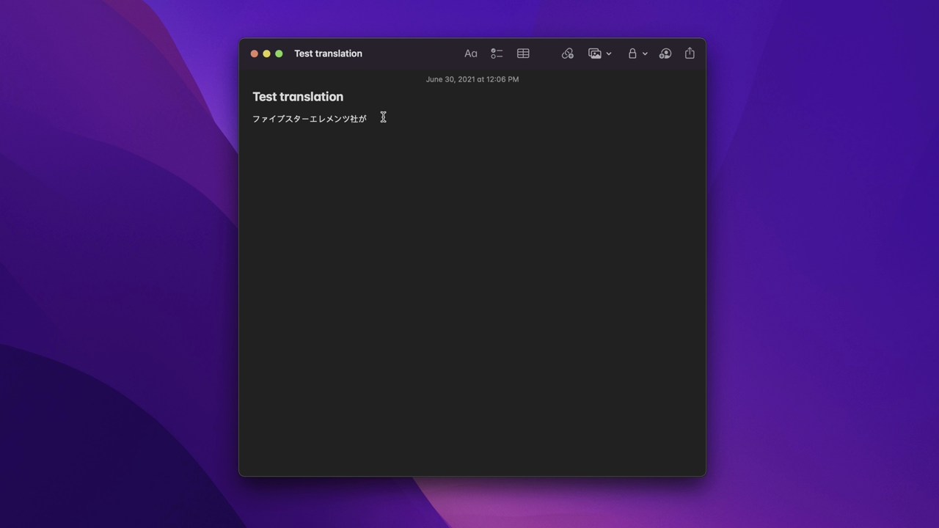
Step: In the "Test translation" note, translate "ファイブスターエレメンツ社が" into English, play it aloud and replace the original text with the translation
{"action": "left_click_drag", "start_coordinate": [383, 117], "coordinate": [253, 118]}
{"action": "right_click", "coordinate": [292, 119]}
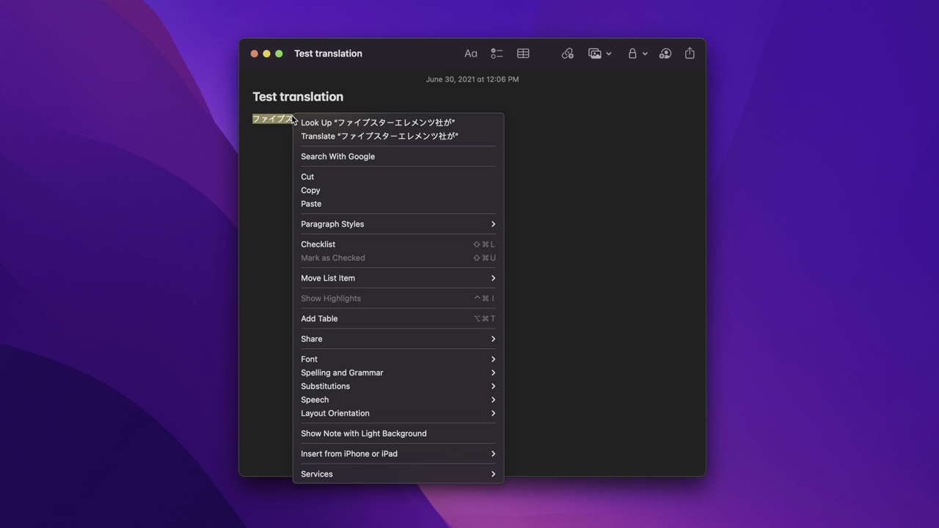
{"action": "left_click", "coordinate": [388, 136]}
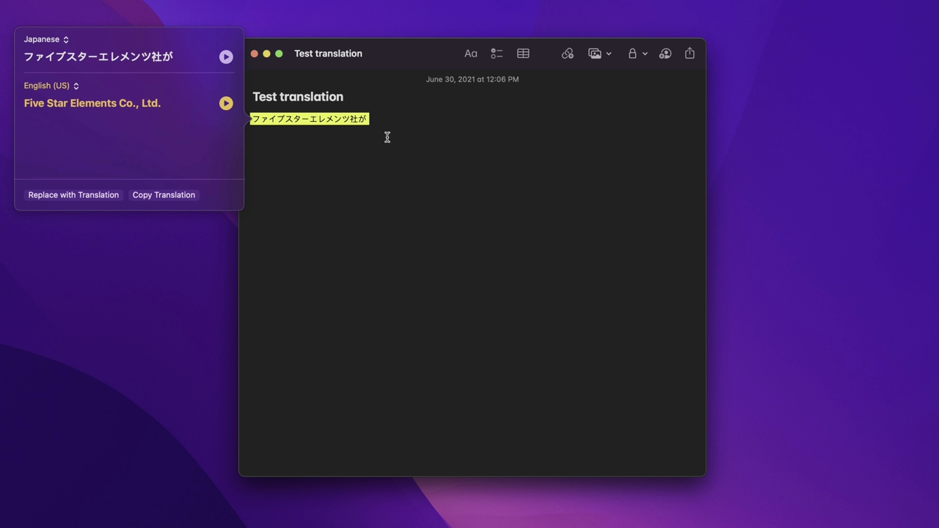
{"action": "left_click", "coordinate": [226, 104]}
{"action": "left_click", "coordinate": [85, 195]}
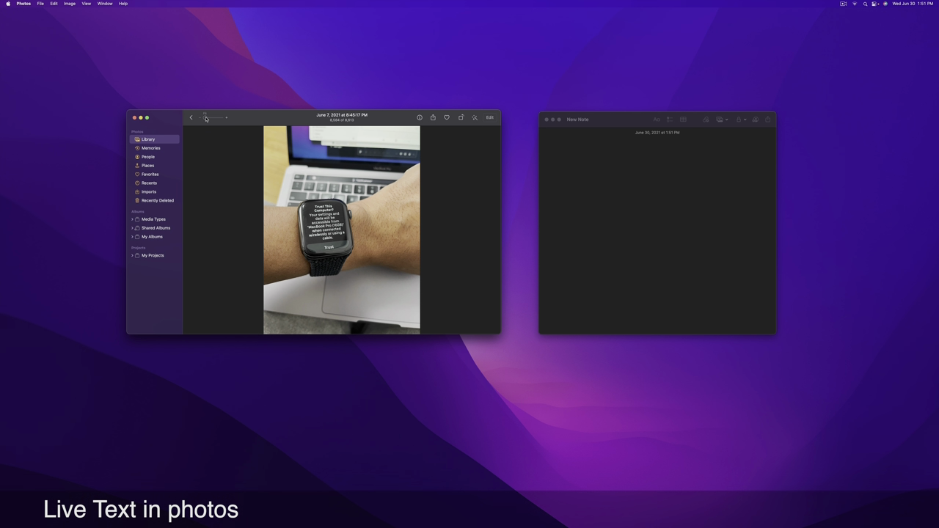
Step: In Photos, select the text "Trust This Computer?" on the watch screen in the photo
{"action": "left_click_drag", "start_coordinate": [205, 117], "coordinate": [209, 118]}
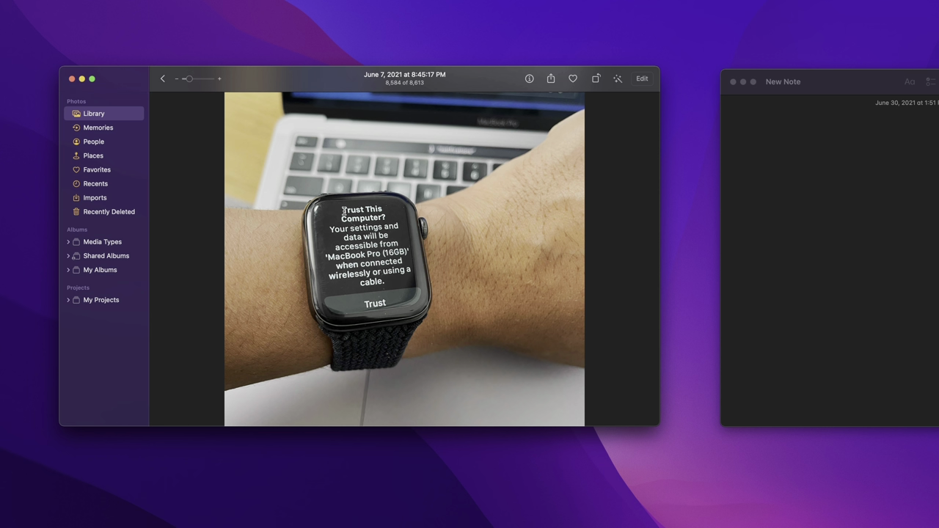
{"action": "left_click_drag", "start_coordinate": [343, 211], "coordinate": [387, 216]}
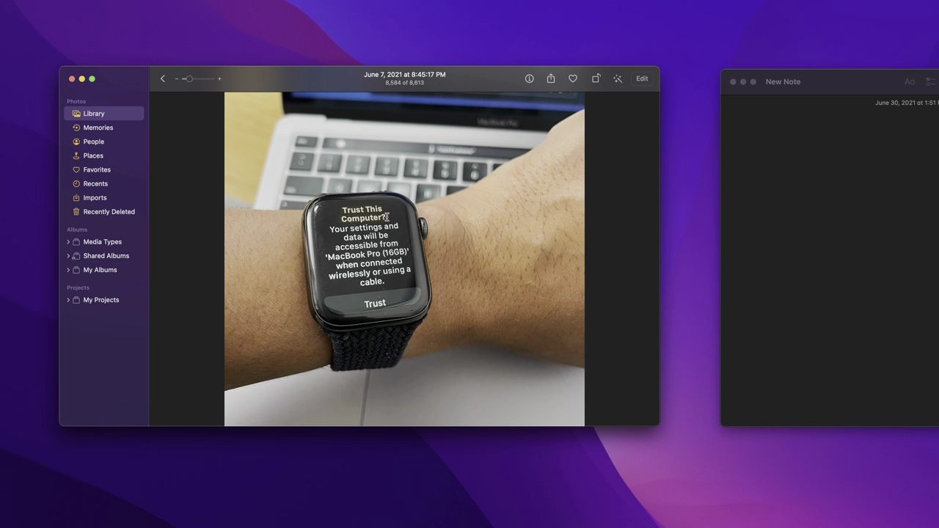
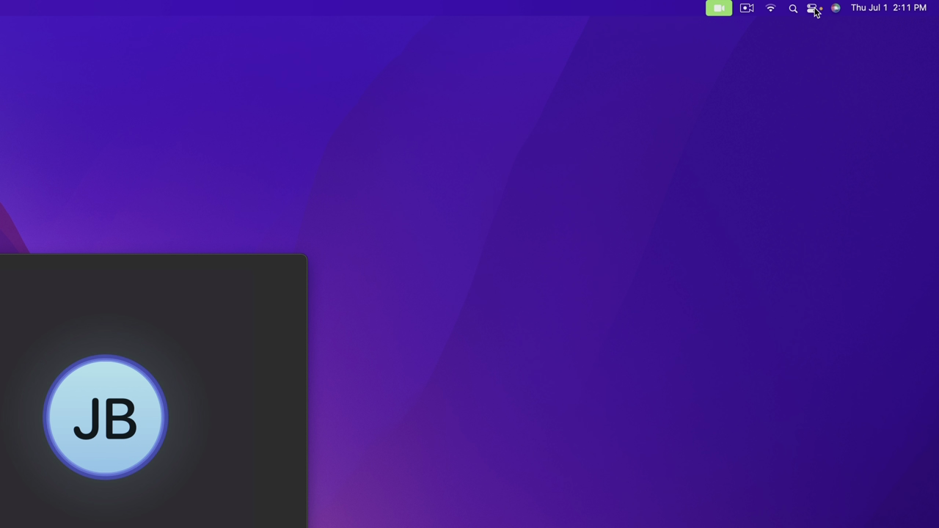
Step: Examine the microphone modes available for the FaceTime call in Control Center
{"action": "left_click", "coordinate": [814, 8]}
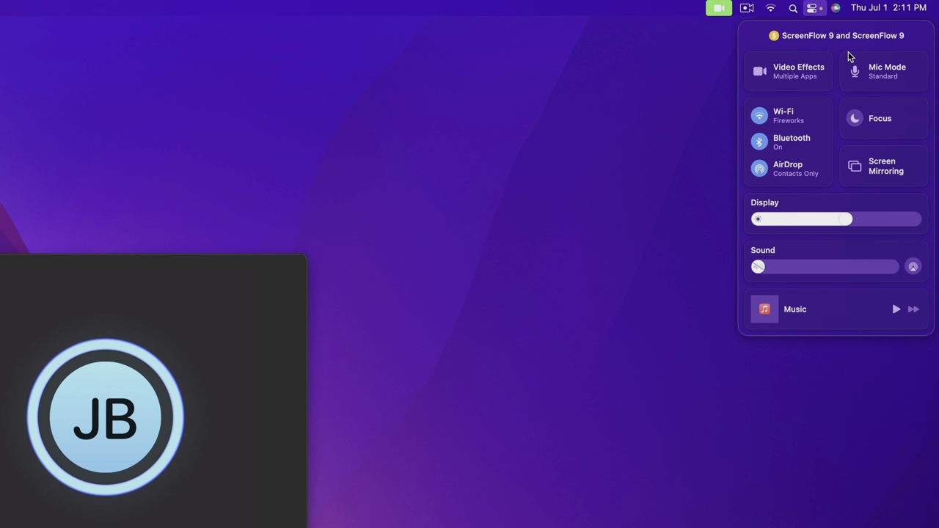
{"action": "left_click", "coordinate": [884, 71]}
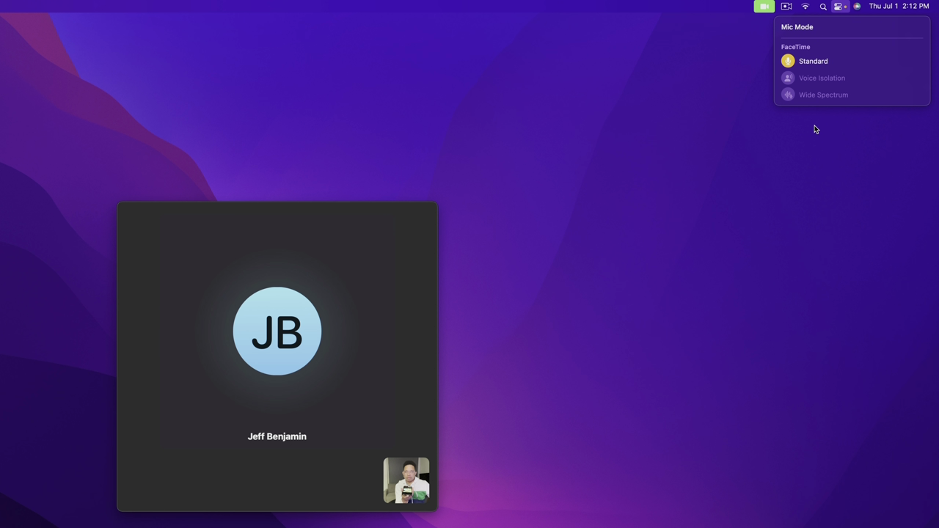
{"action": "left_click", "coordinate": [814, 129]}
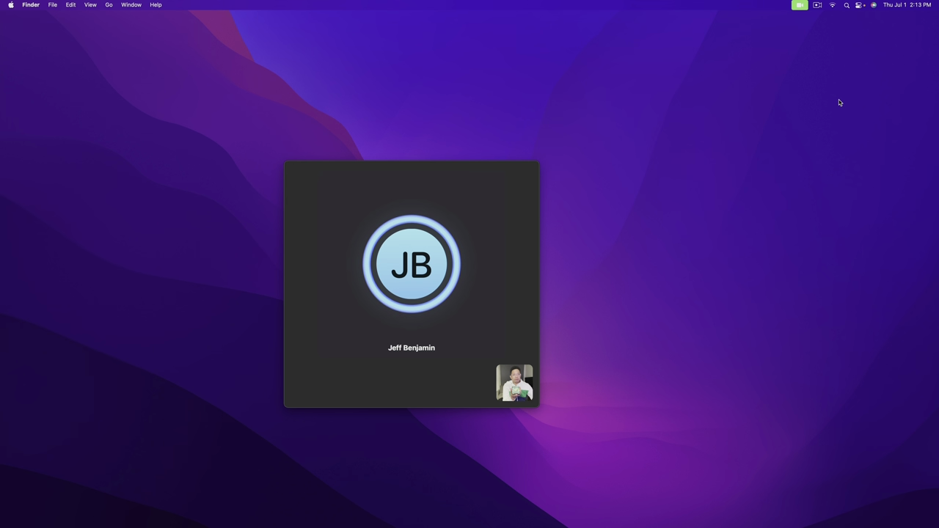
{"action": "left_click", "coordinate": [858, 6]}
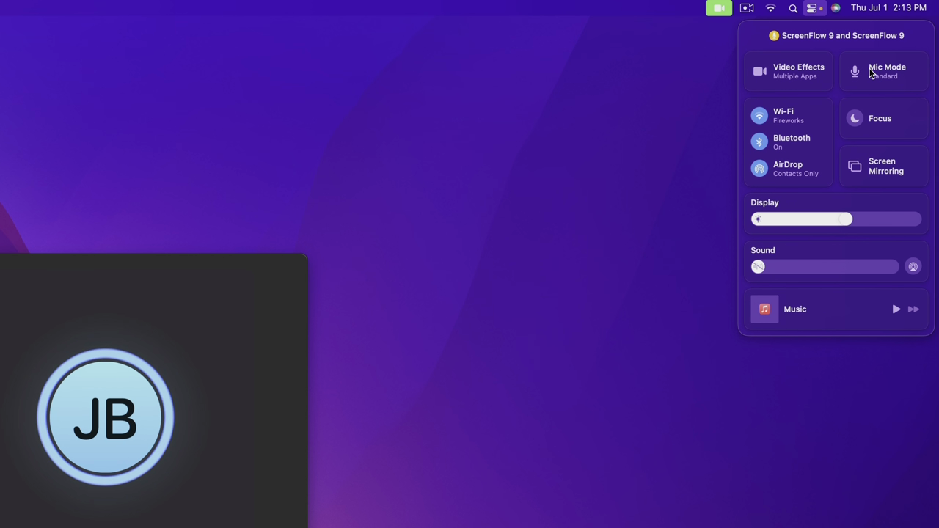
{"action": "left_click", "coordinate": [872, 72]}
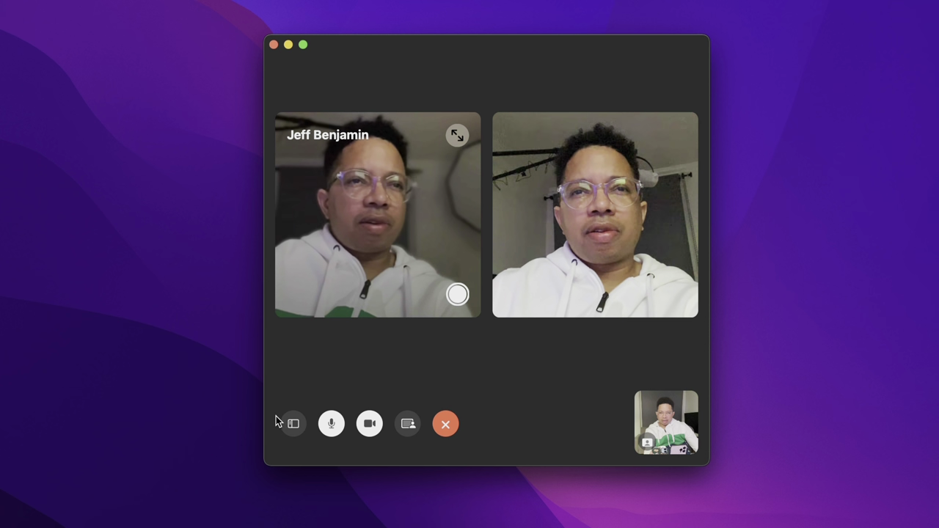
Step: Review the participant list and link-sharing options of the group FaceTime call, and hide them again
{"action": "left_click", "coordinate": [292, 423]}
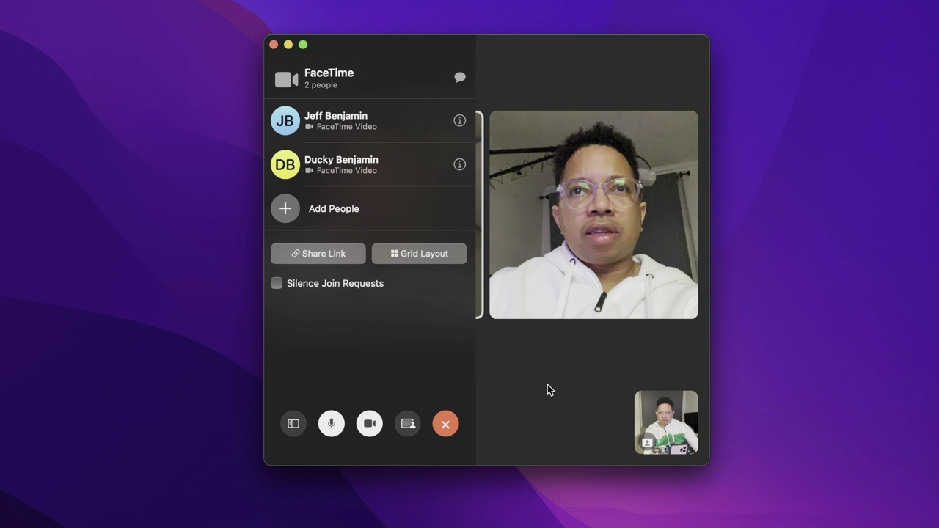
{"action": "left_click", "coordinate": [293, 424]}
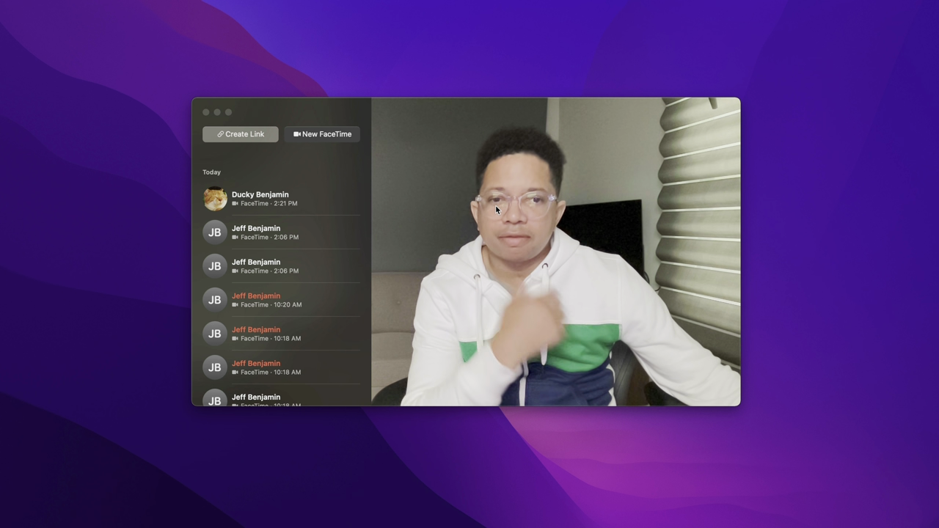
Step: Create and copy a new FaceTime link, and join the call from that link's details
{"action": "left_click", "coordinate": [258, 136]}
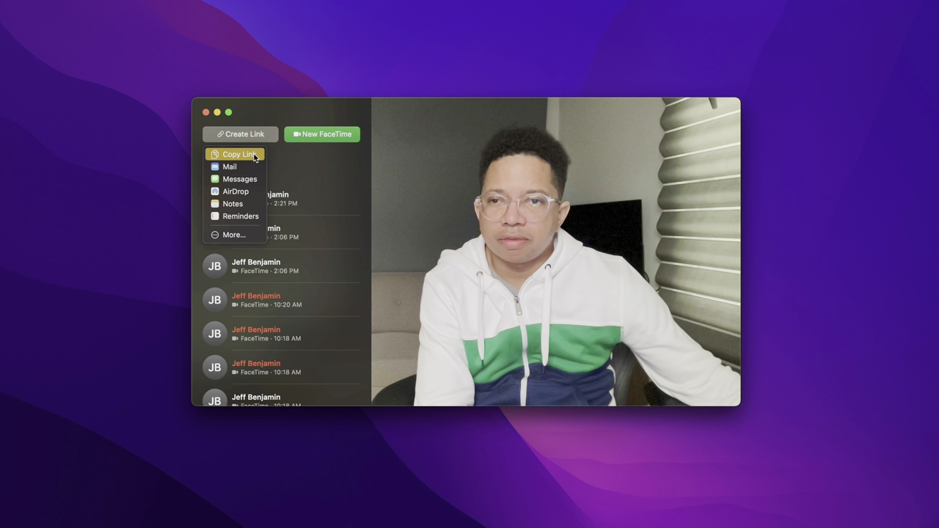
{"action": "left_click", "coordinate": [255, 155]}
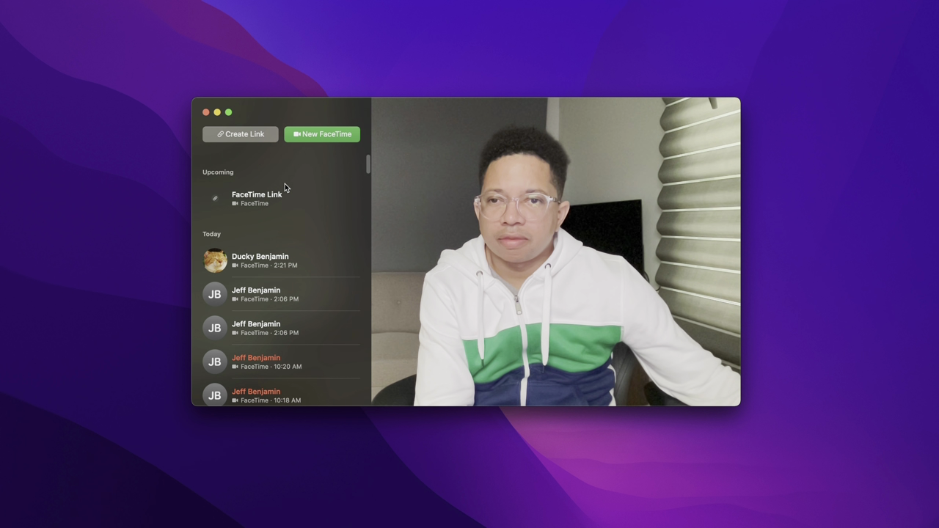
{"action": "left_click", "coordinate": [280, 198]}
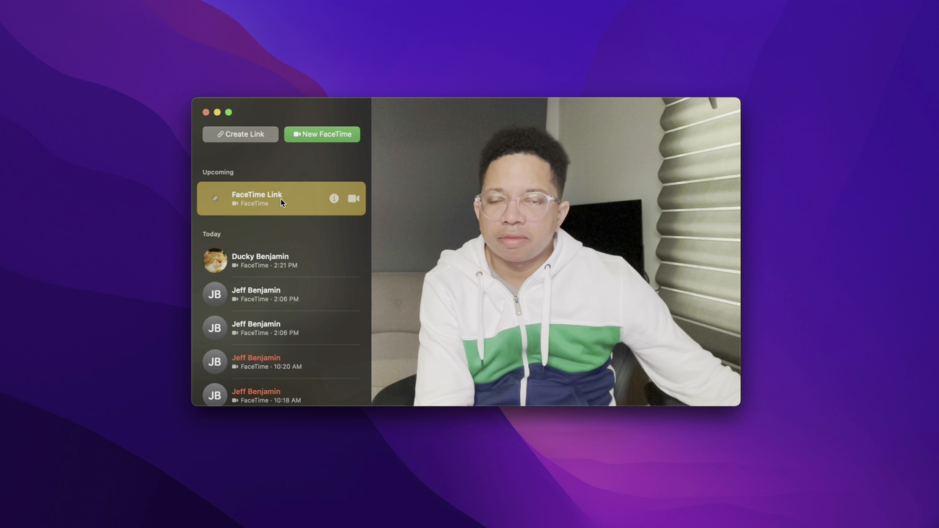
{"action": "left_click", "coordinate": [333, 199]}
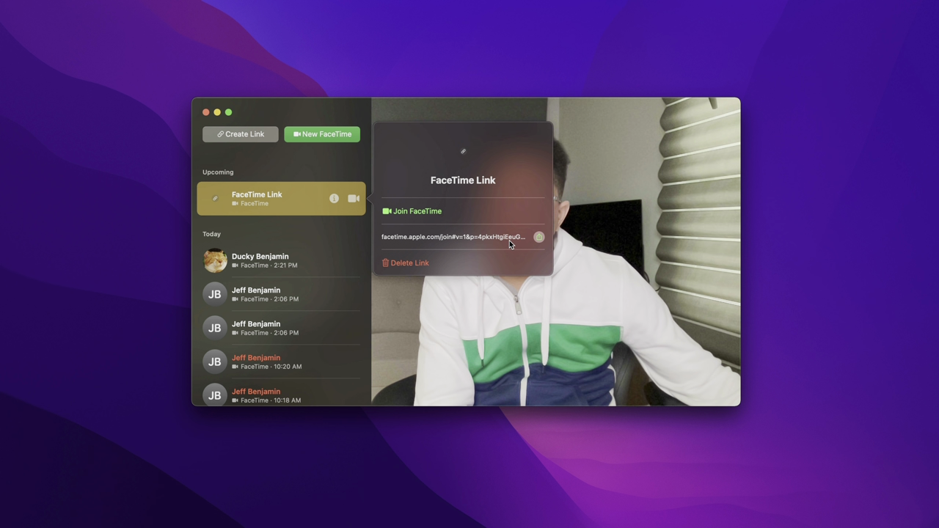
{"action": "left_click", "coordinate": [407, 212]}
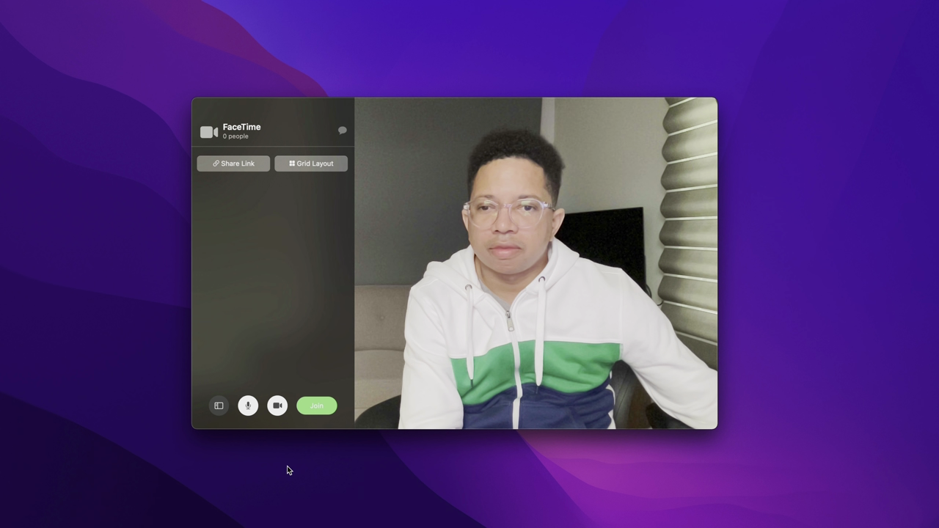
{"action": "left_click", "coordinate": [321, 410]}
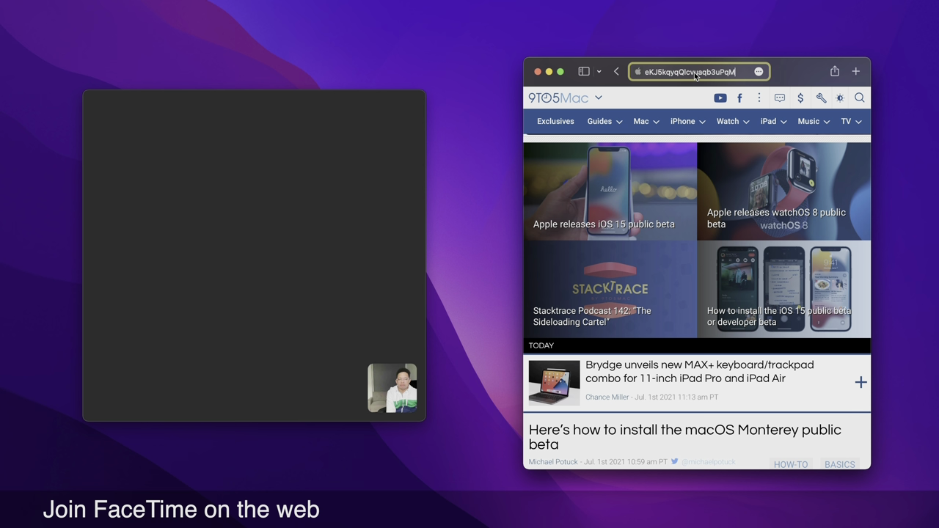
Step: Load the FaceTime link in Safari and request to join under the participant's first name, allowing camera and microphone access
{"action": "key", "text": "Return"}
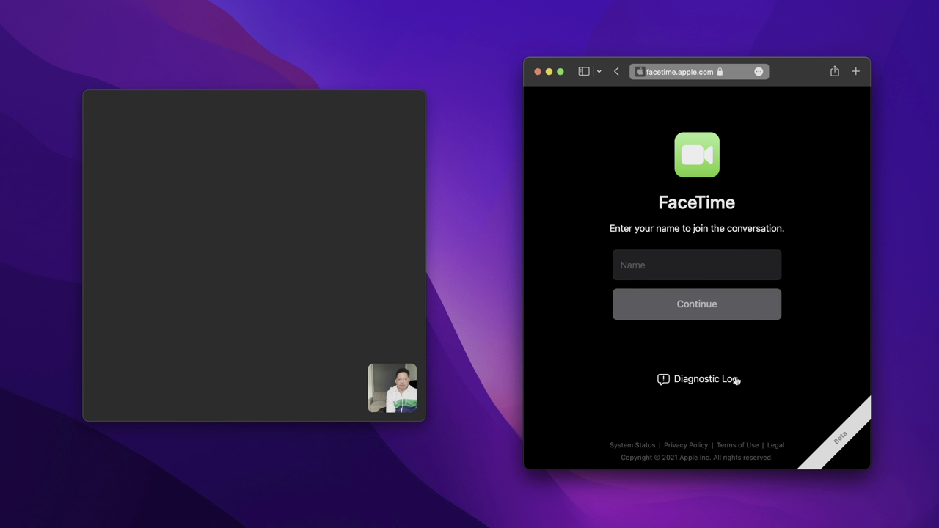
{"action": "left_click", "coordinate": [688, 276]}
{"action": "type", "text": "Jeff"}
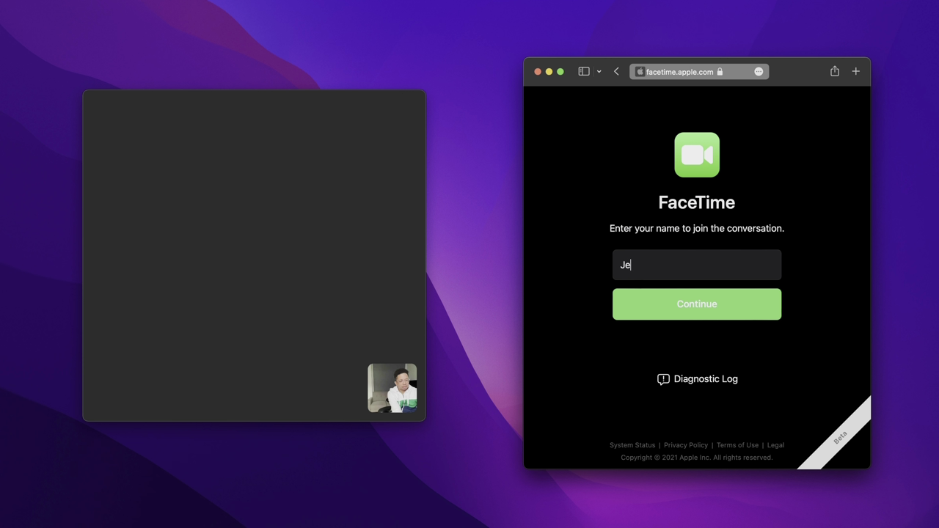
{"action": "left_click", "coordinate": [700, 305]}
{"action": "left_click", "coordinate": [706, 294]}
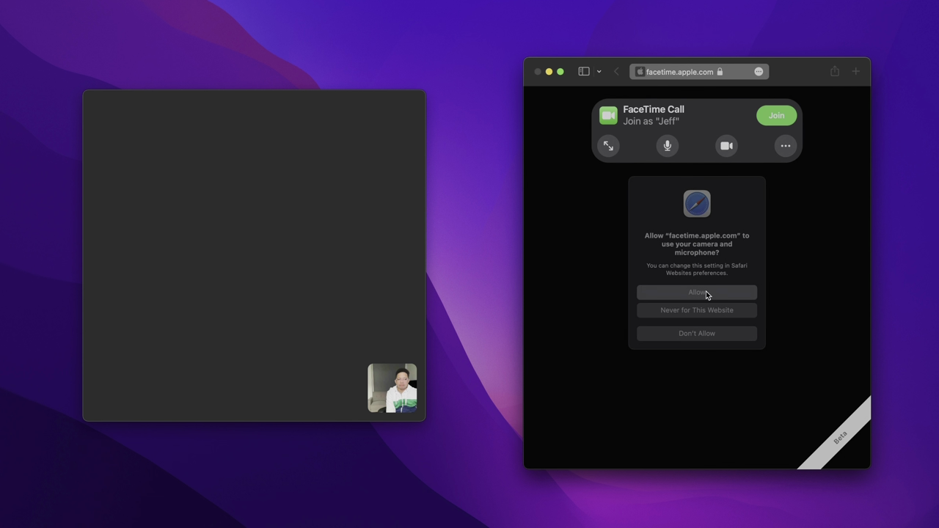
{"action": "left_click", "coordinate": [778, 116]}
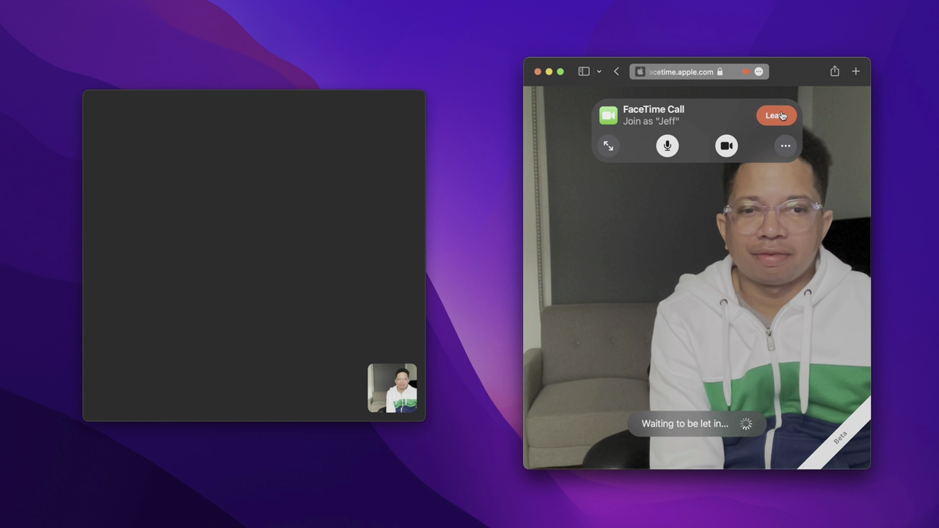
Step: Accept the web participant's join request in the FaceTime call and hide the participant list
{"action": "left_click", "coordinate": [367, 256]}
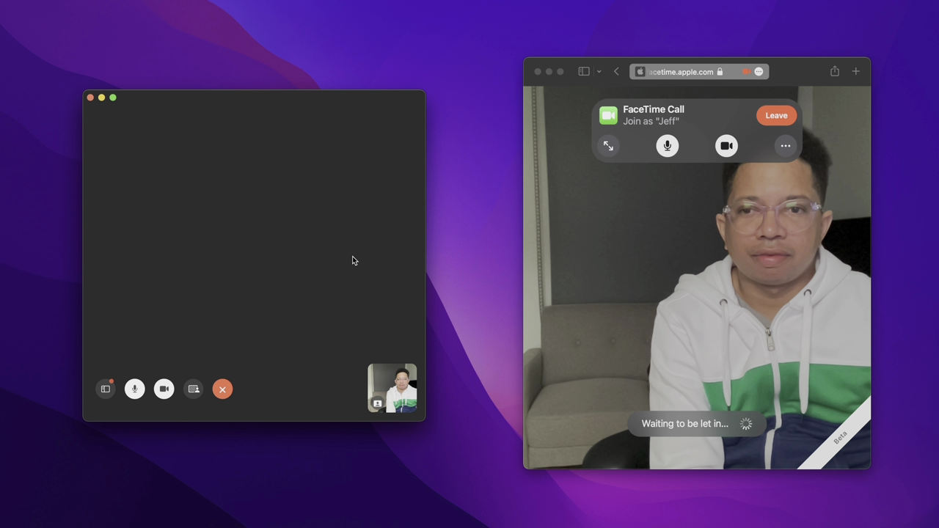
{"action": "left_click", "coordinate": [105, 389]}
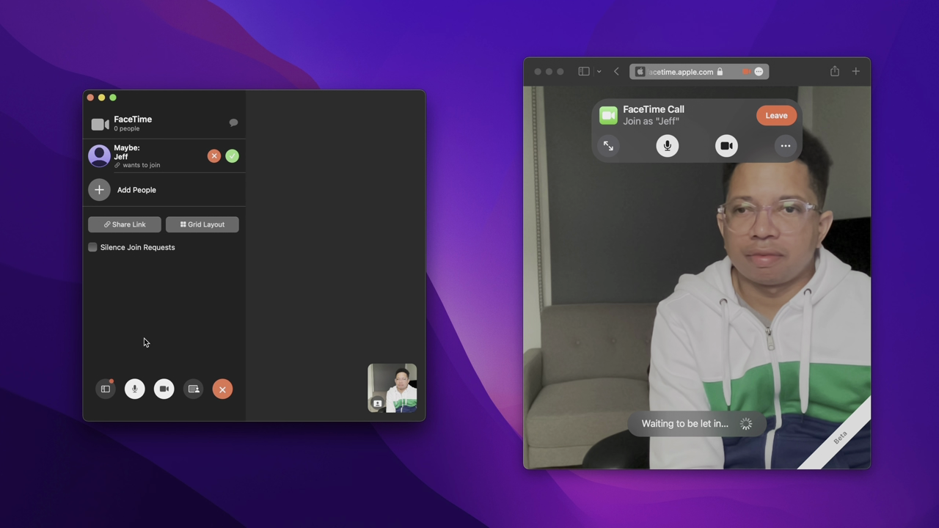
{"action": "left_click", "coordinate": [232, 156]}
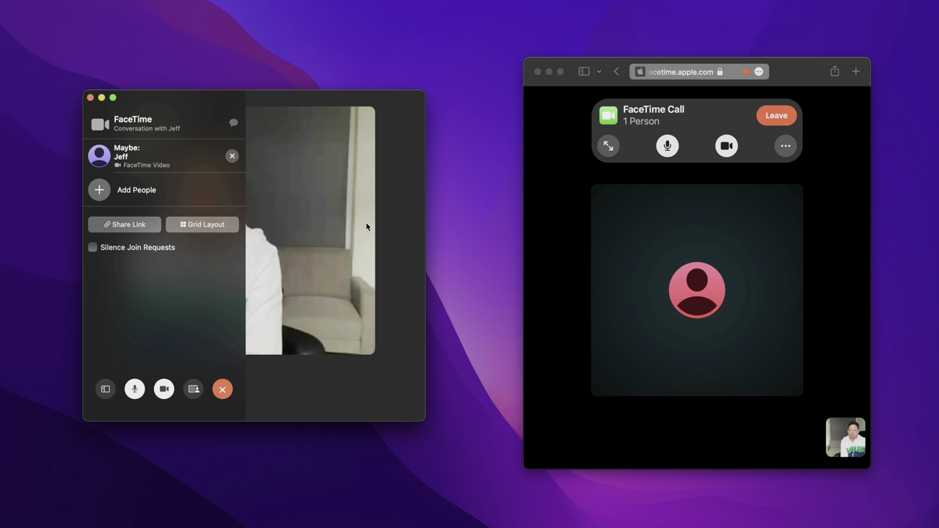
{"action": "left_click", "coordinate": [104, 390]}
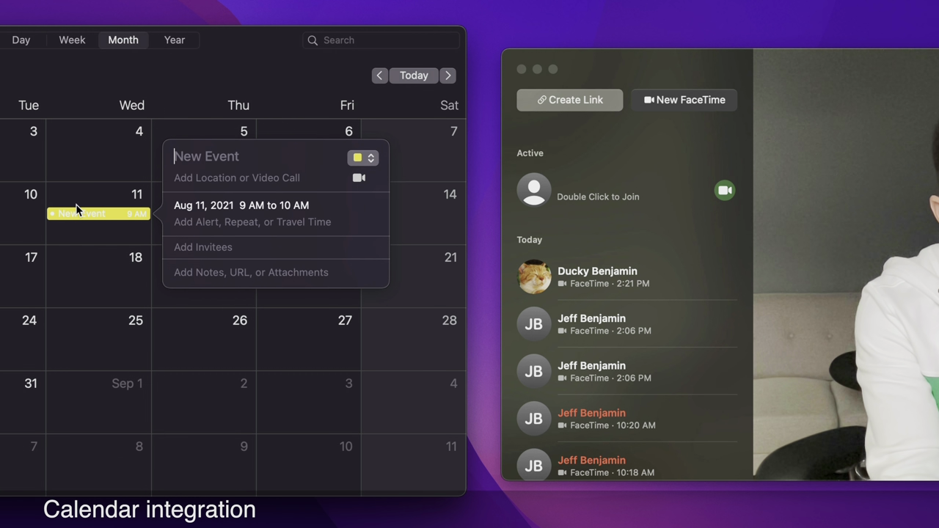
Step: Title the new August 11 event "!new video discussion" and add a FaceTime video call to it
{"action": "type", "text": "!ne"}
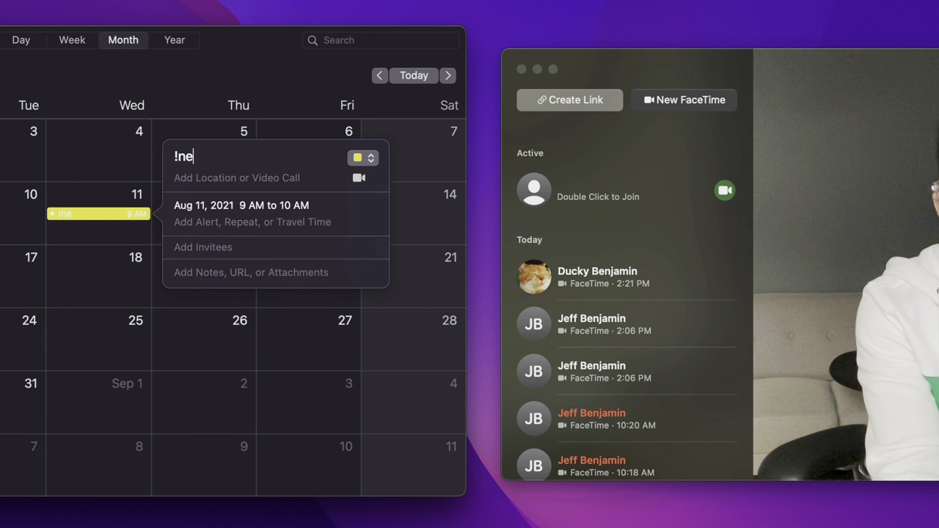
{"action": "type", "text": "w video dis"}
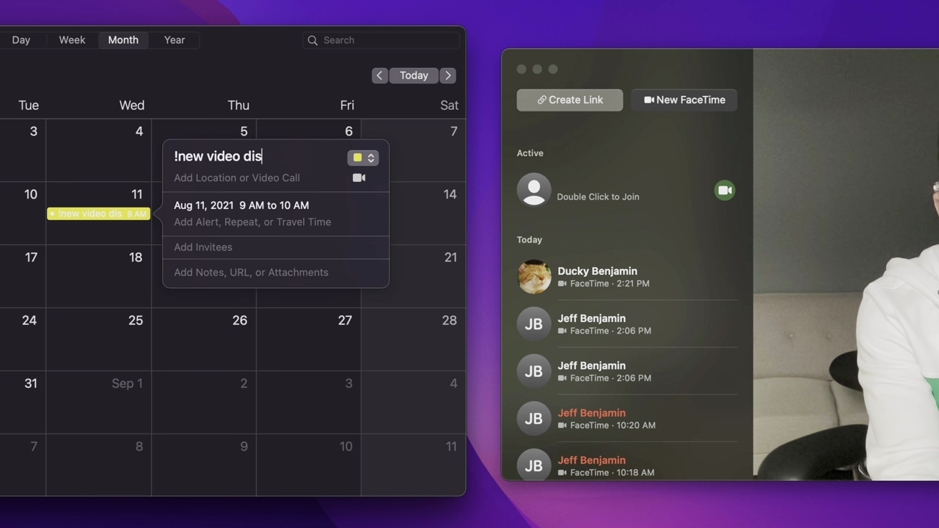
{"action": "type", "text": "cussion"}
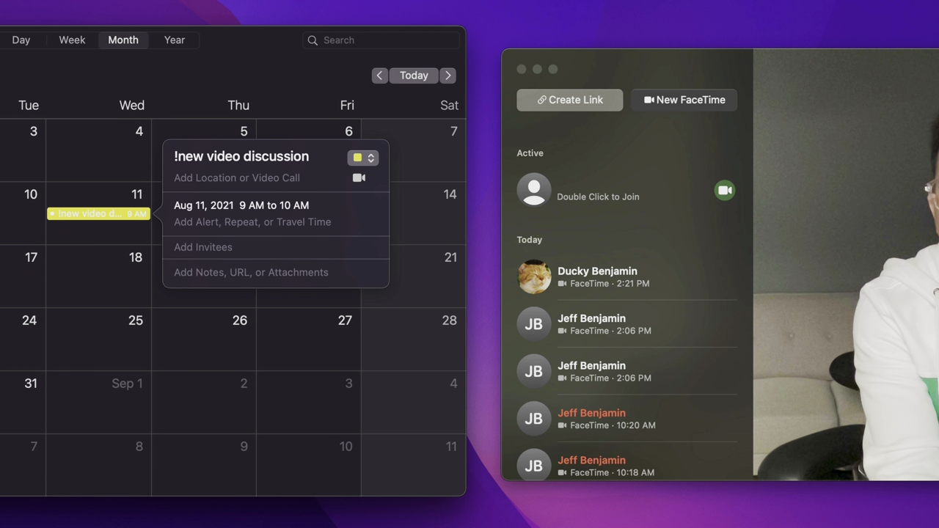
{"action": "left_click", "coordinate": [374, 180]}
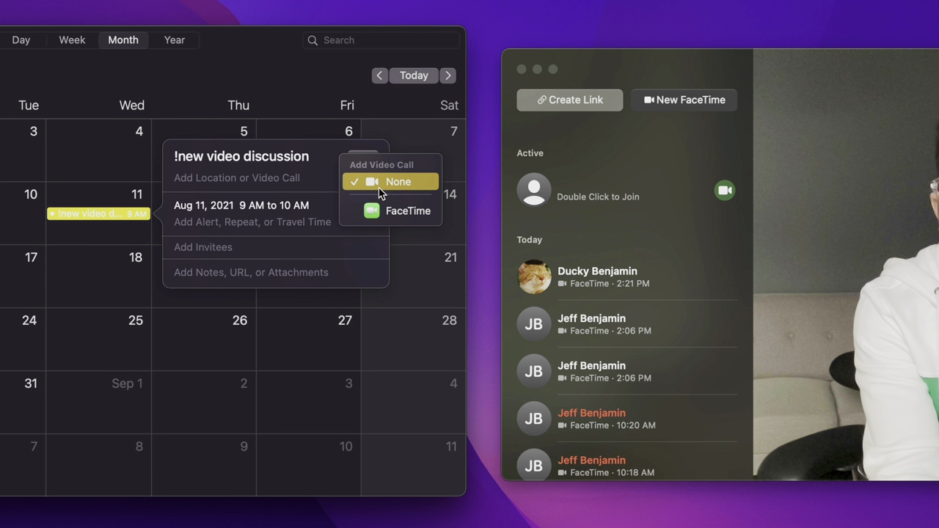
{"action": "left_click", "coordinate": [416, 213]}
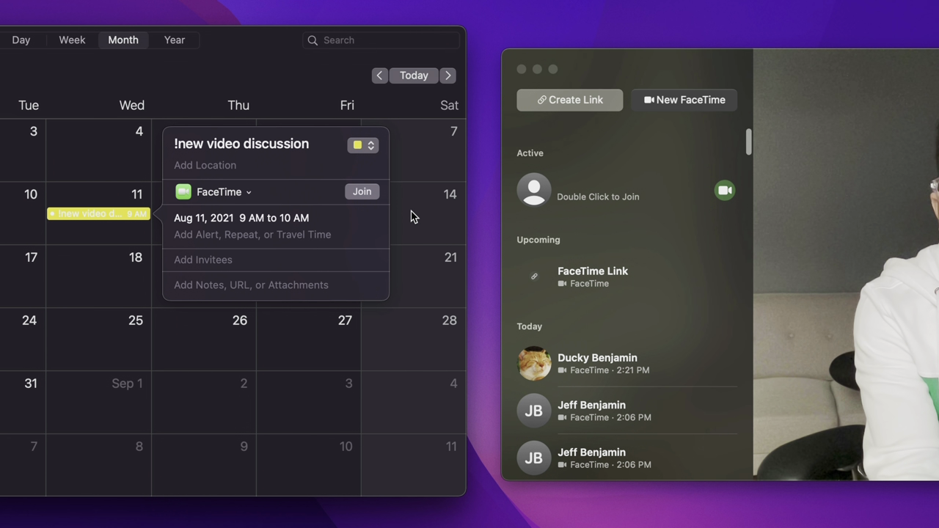
Step: Switch to FaceTime and review the details of the upcoming FaceTime link
{"action": "mouse_move", "coordinate": [589, 285]}
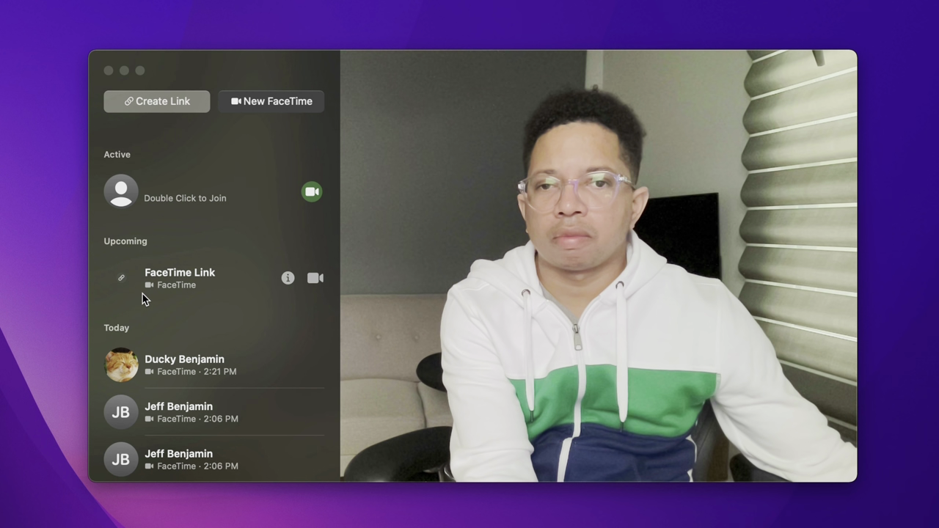
{"action": "left_click", "coordinate": [184, 279]}
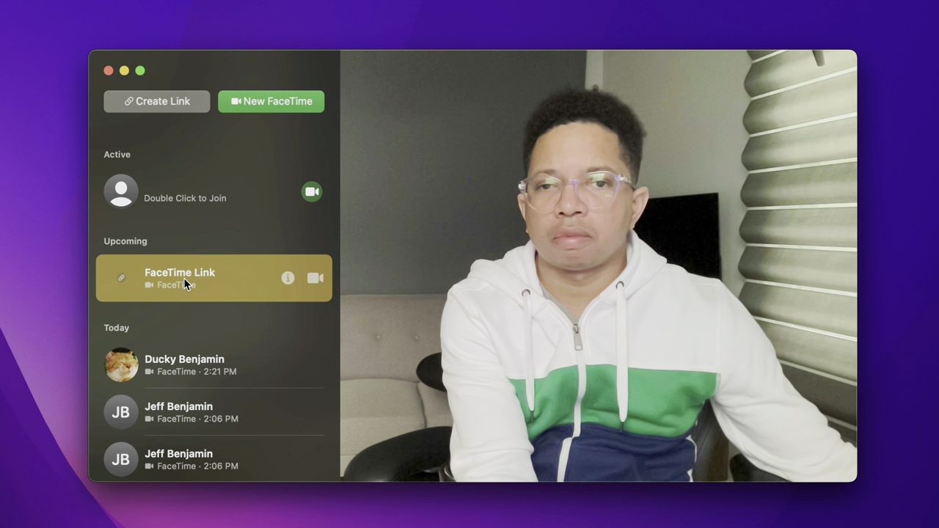
{"action": "left_click", "coordinate": [288, 278]}
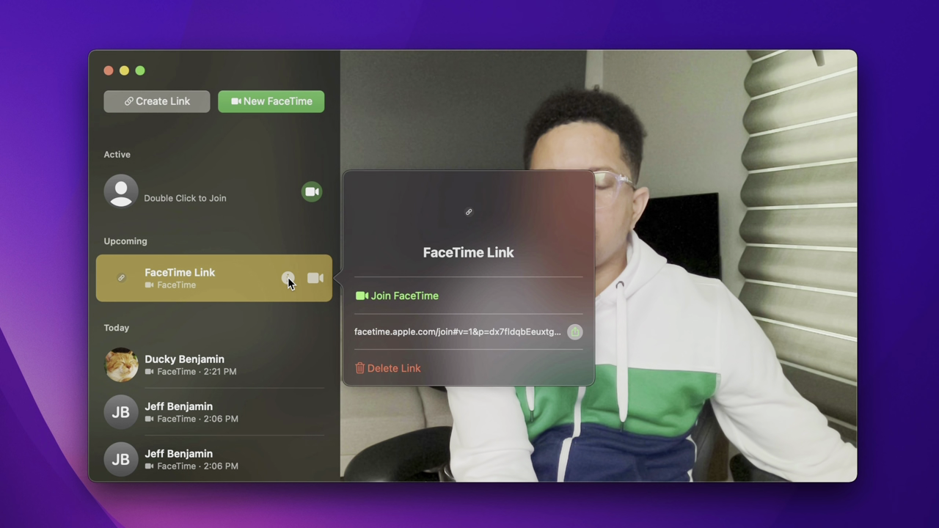
{"action": "left_click", "coordinate": [288, 278]}
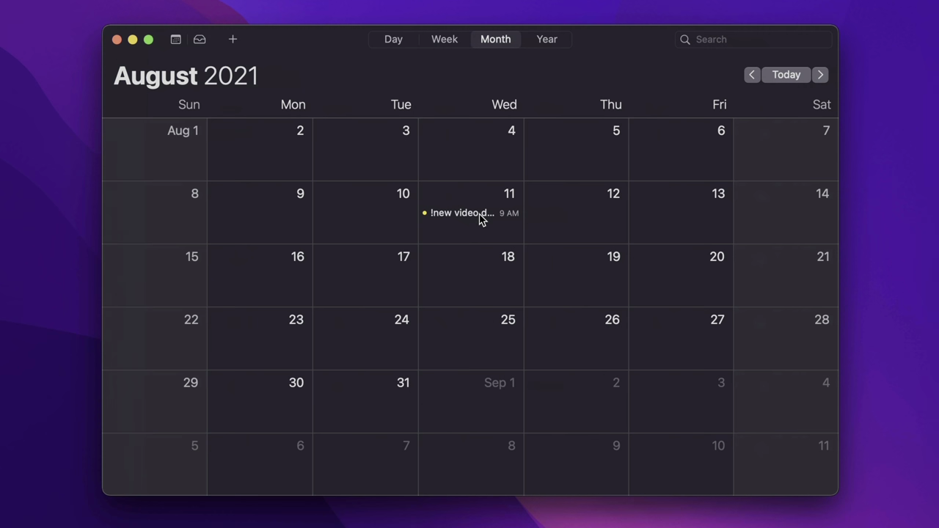
Step: Open the "!new video discussion" event in Calendar and join its FaceTime call
{"action": "double_click", "coordinate": [479, 213]}
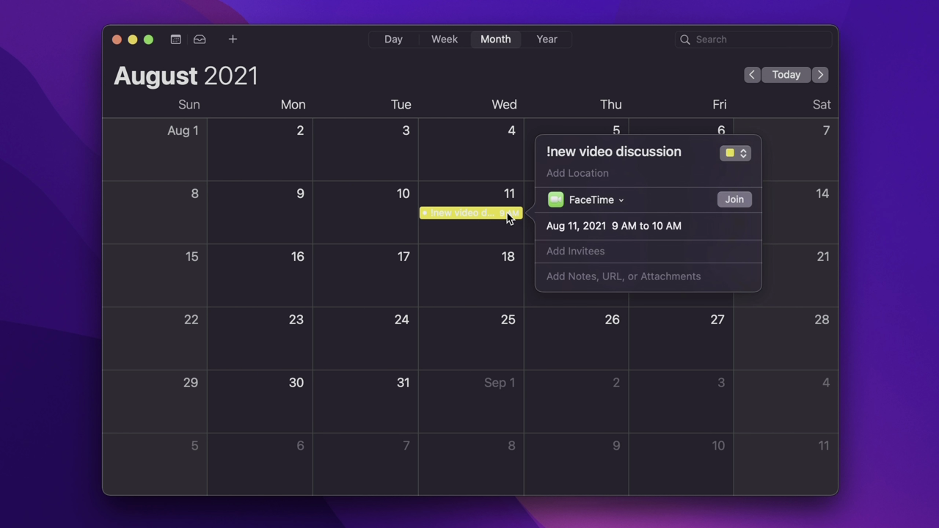
{"action": "left_click", "coordinate": [735, 206]}
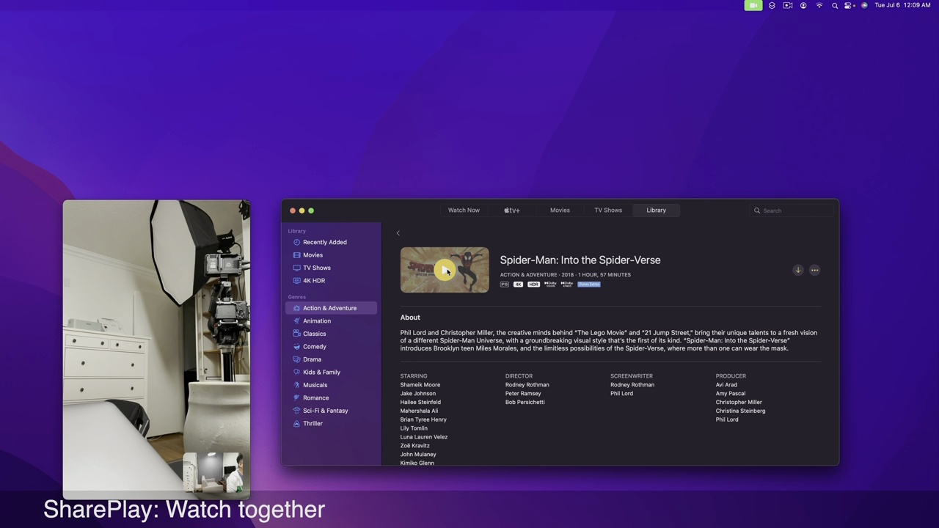
Step: Play Spider-Man: Into the Spider-Verse for everyone on the FaceTime call through SharePlay, and display the call's sharing controls
{"action": "left_click", "coordinate": [445, 270]}
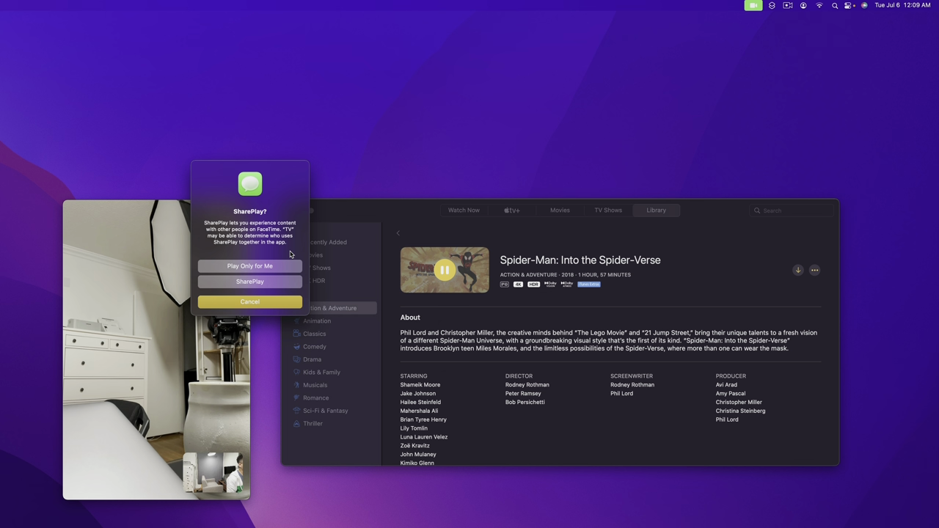
{"action": "left_click", "coordinate": [256, 284]}
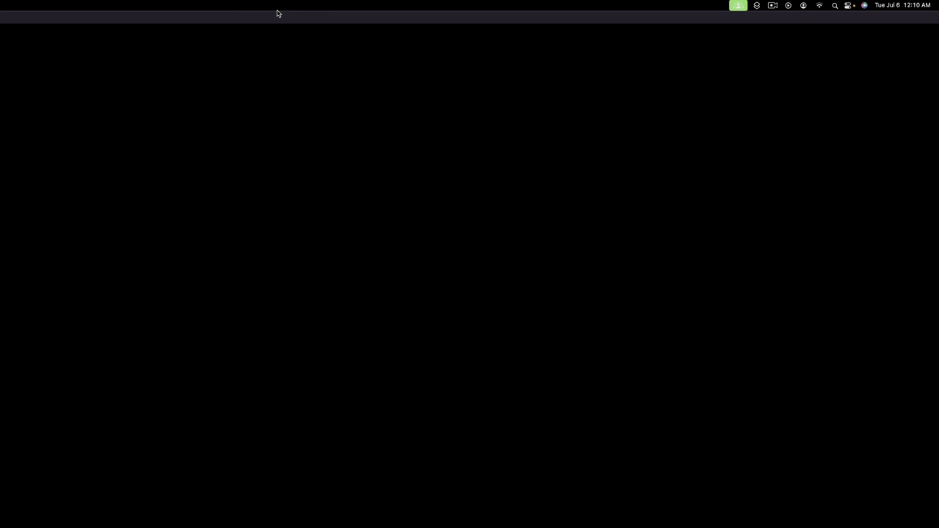
{"action": "mouse_move", "coordinate": [329, 4]}
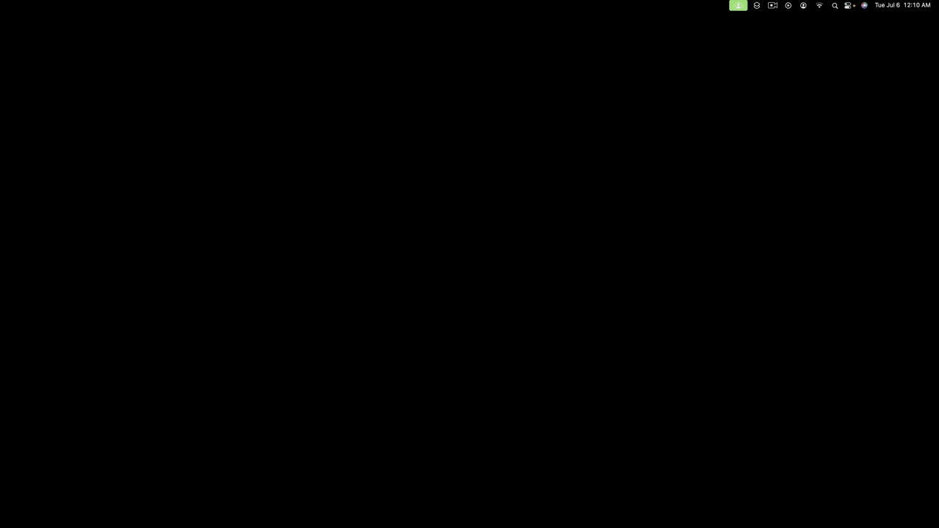
{"action": "left_click", "coordinate": [739, 5]}
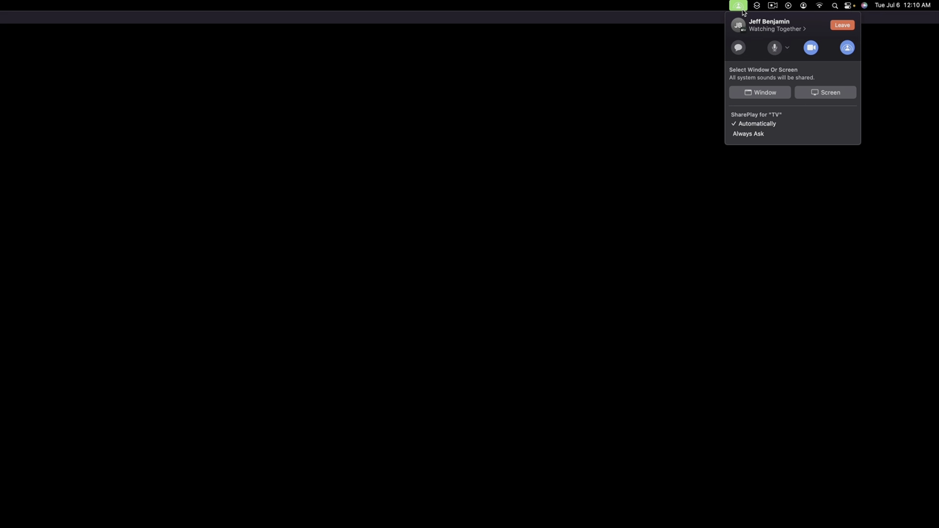
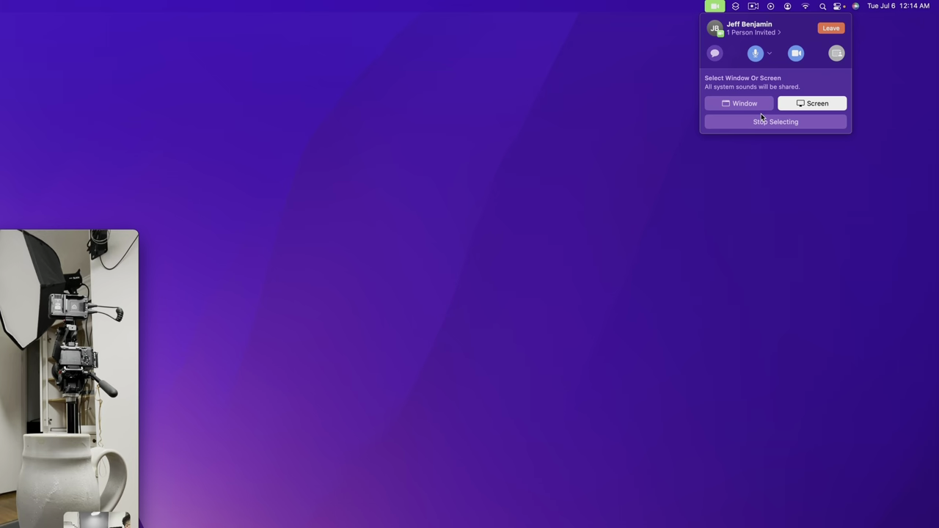
Step: Share the entire screen in the FaceTime call and reposition the call window on the desktop
{"action": "mouse_move", "coordinate": [523, 215]}
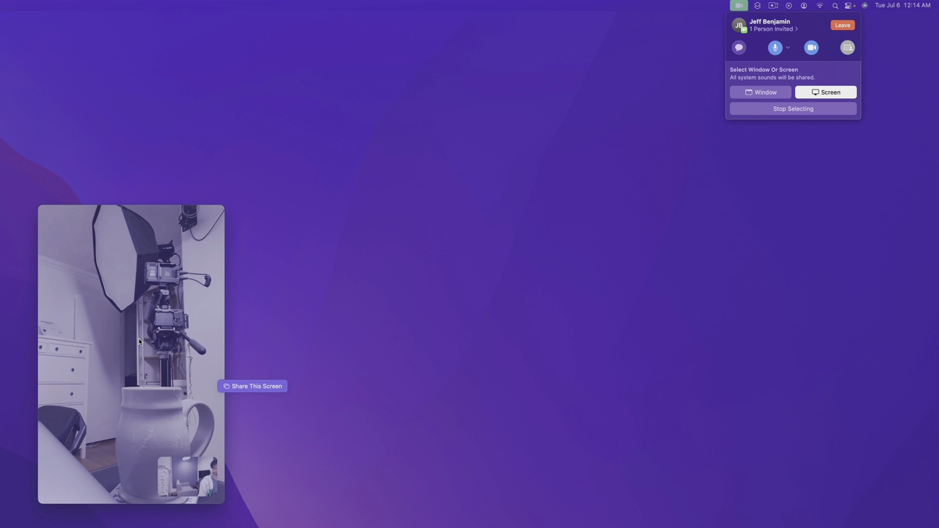
{"action": "left_click", "coordinate": [416, 269]}
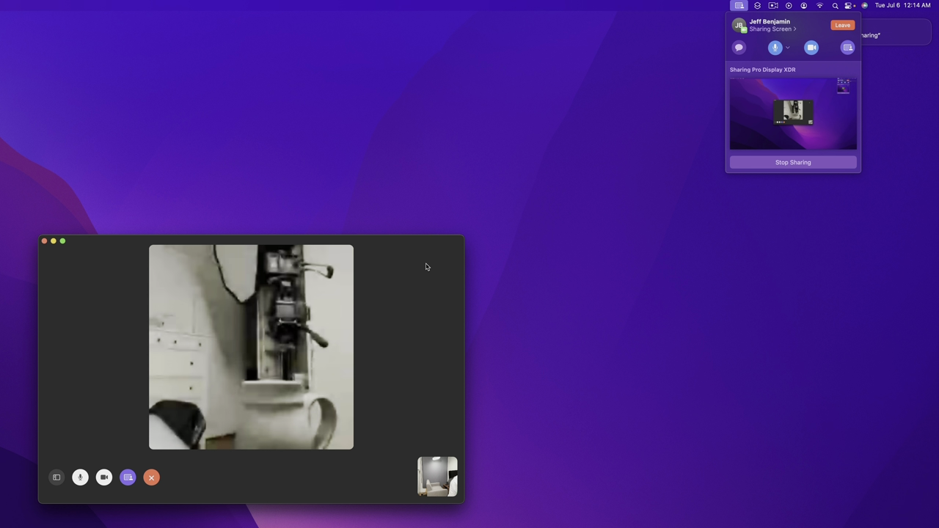
{"action": "mouse_move", "coordinate": [809, 113]}
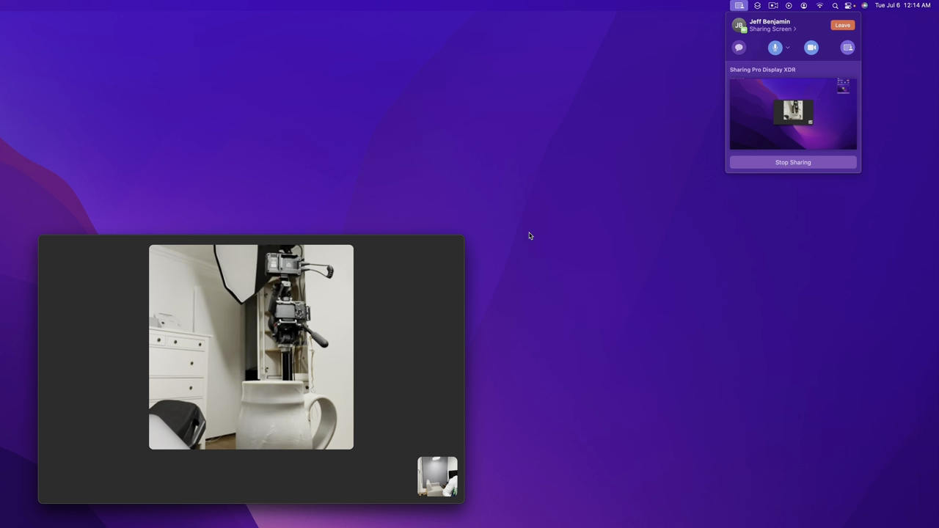
{"action": "mouse_move", "coordinate": [432, 242]}
{"action": "left_click_drag", "start_coordinate": [432, 243], "coordinate": [360, 216]}
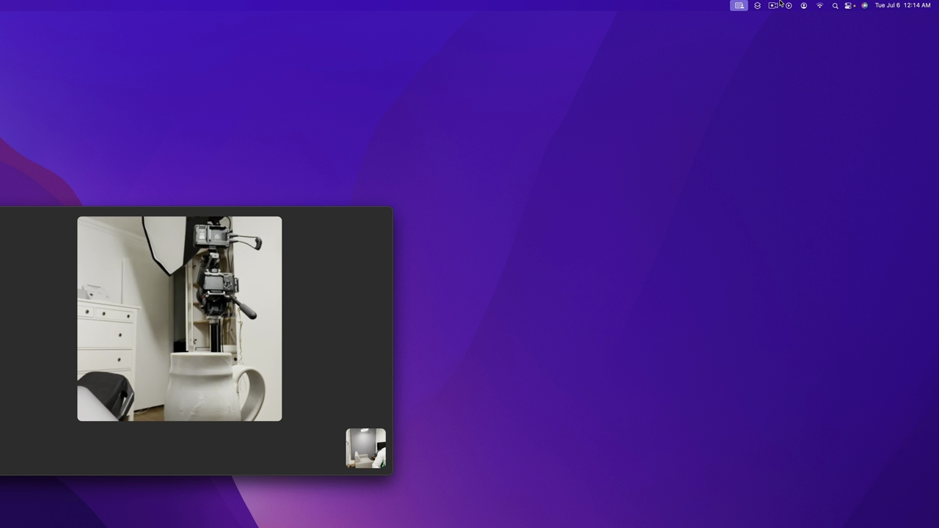
Step: Change the shared content from the entire screen to only the FaceTime window
{"action": "left_click", "coordinate": [739, 5]}
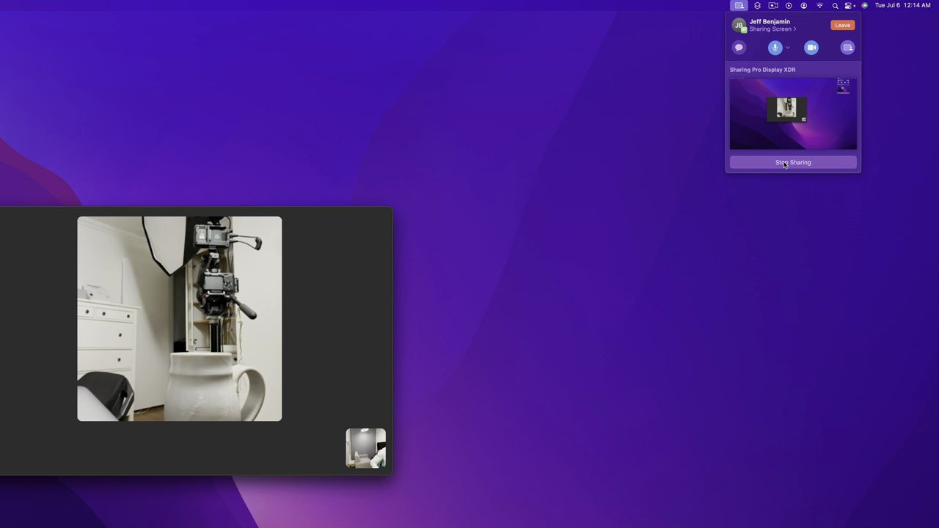
{"action": "left_click", "coordinate": [786, 114]}
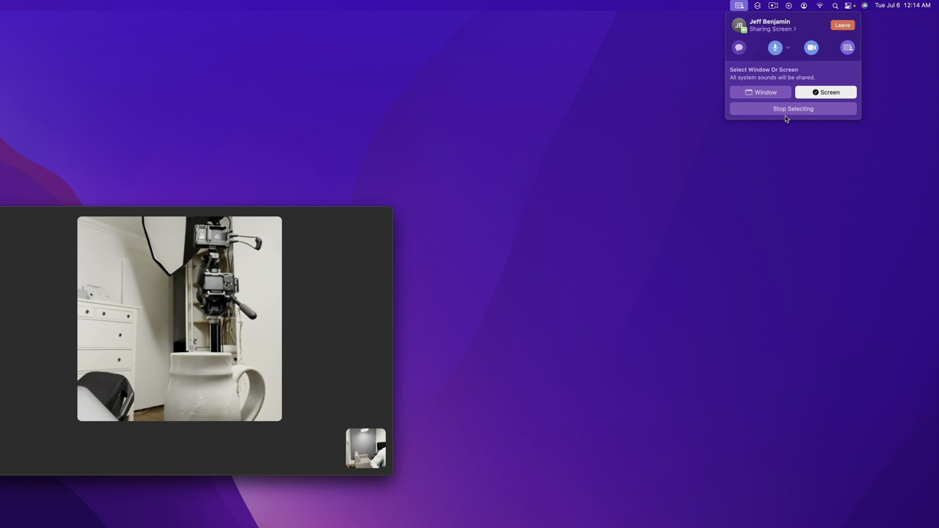
{"action": "left_click", "coordinate": [774, 95]}
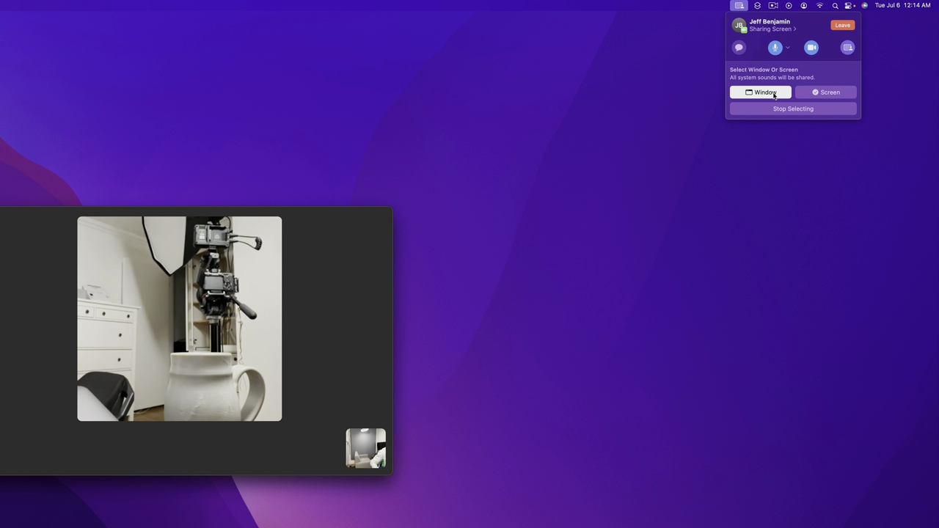
{"action": "mouse_move", "coordinate": [318, 223]}
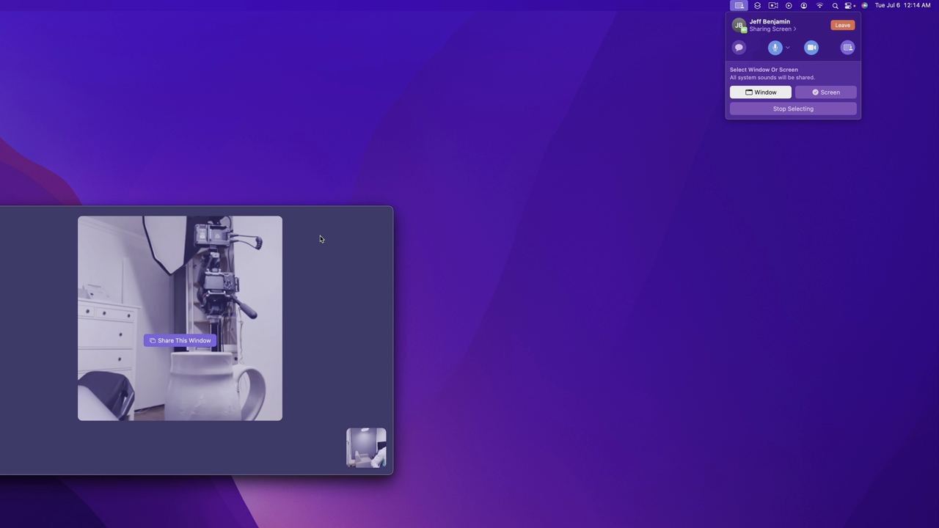
{"action": "left_click", "coordinate": [201, 342]}
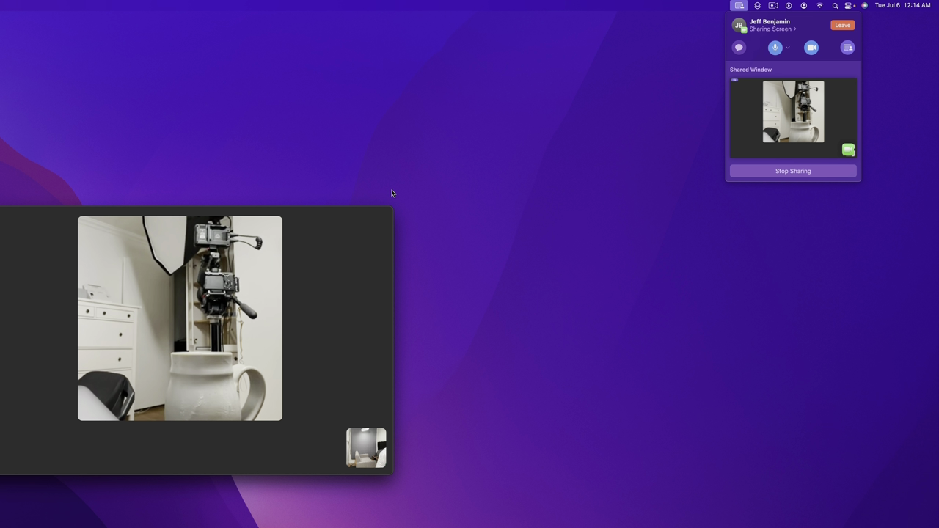
{"action": "mouse_move", "coordinate": [314, 210]}
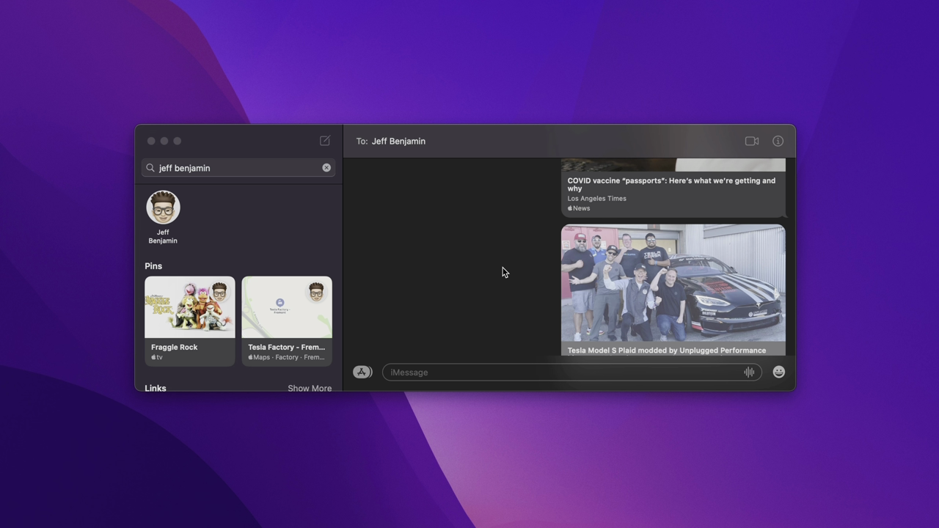
Step: Pin the "Tesla Model S Plaid modded by Unplugged Performance" link in the Messages conversation
{"action": "left_click", "coordinate": [554, 270]}
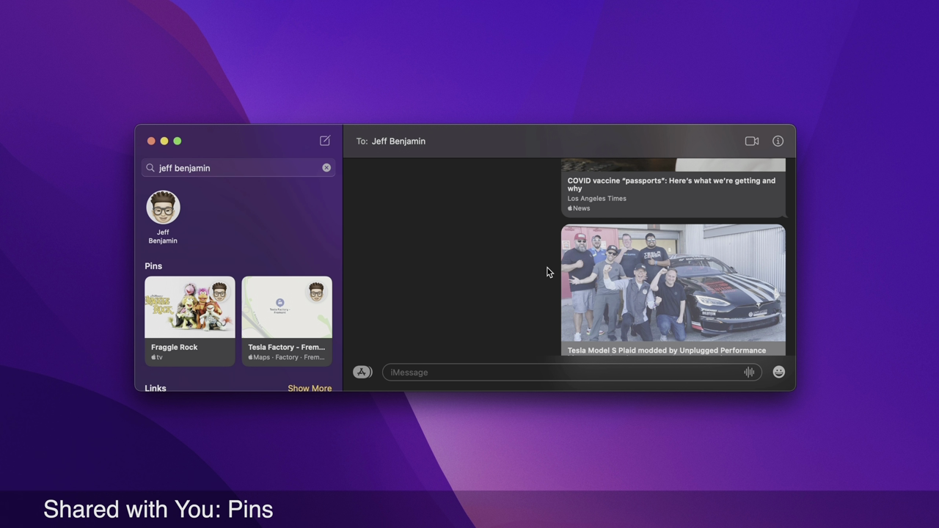
{"action": "scroll", "coordinate": [615, 274], "scroll_direction": "down", "scroll_amount": 2}
{"action": "right_click", "coordinate": [618, 266]}
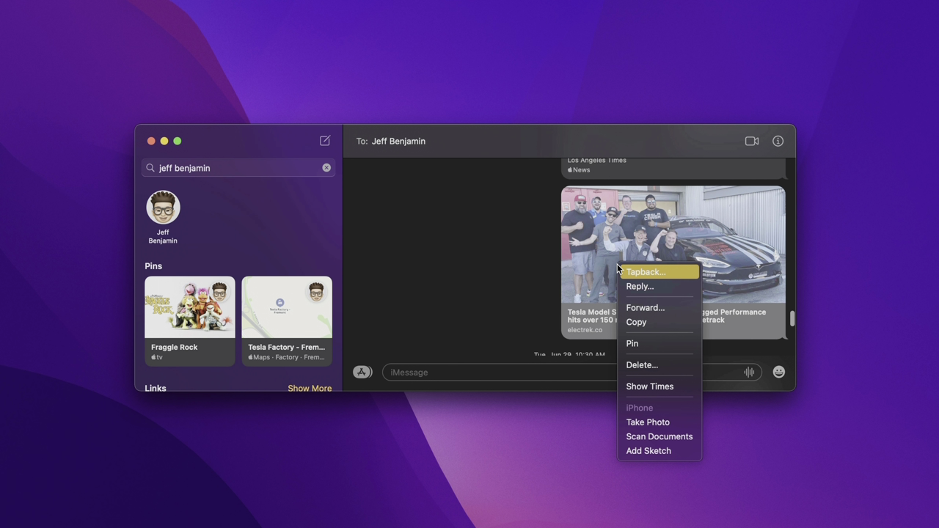
{"action": "left_click", "coordinate": [633, 344]}
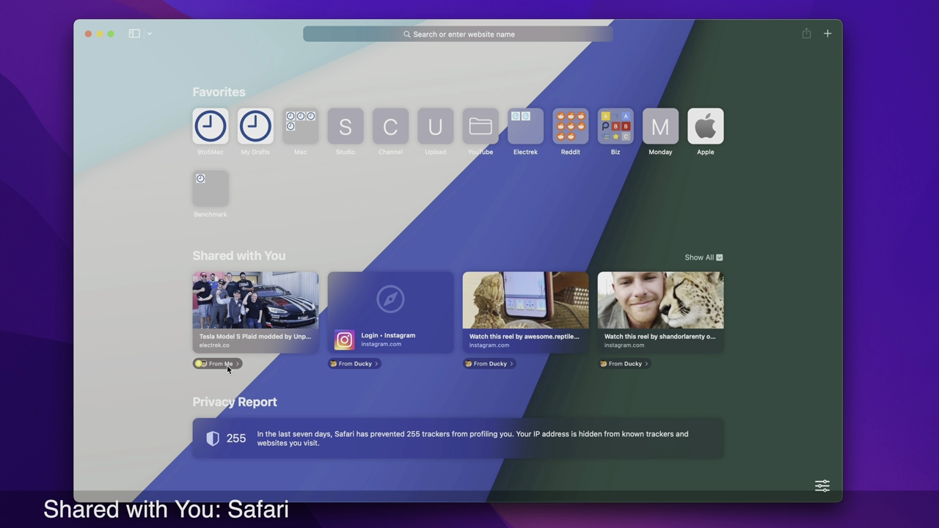
Step: Open the message behind Safari's shared Tesla Model S Plaid article, and view the Shared with You stories in Apple News
{"action": "left_click", "coordinate": [227, 365]}
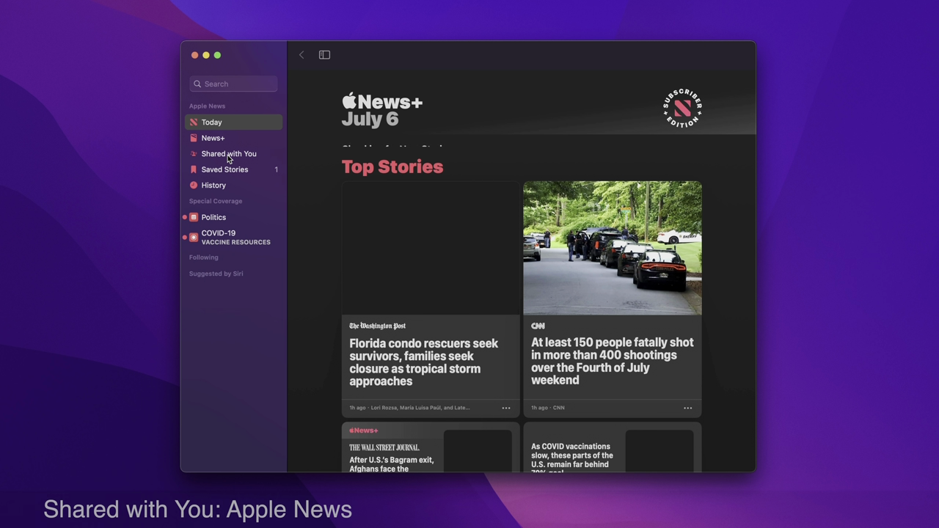
{"action": "left_click", "coordinate": [228, 154]}
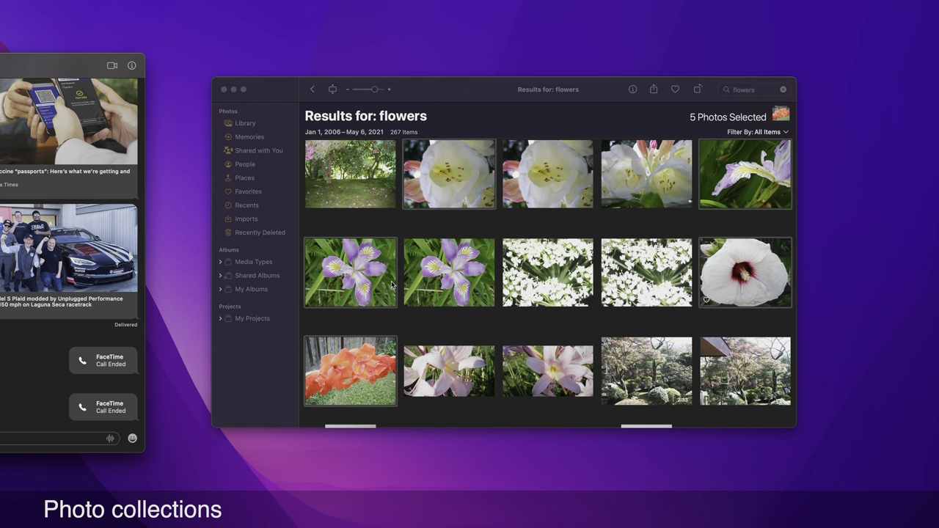
Step: Select the white rhododendron, single purple iris and white hibiscus among the Photos flower results, and add them to the Messages draft
{"action": "left_click", "coordinate": [361, 229]}
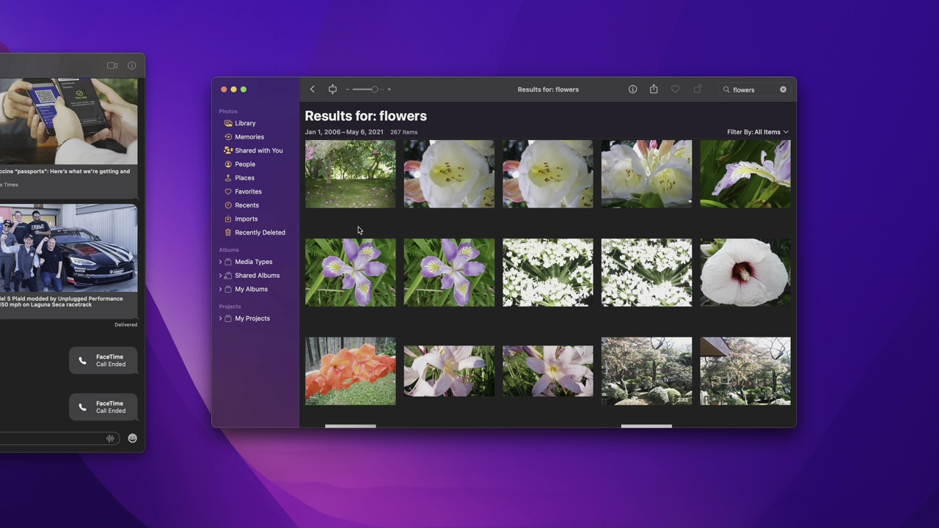
{"action": "left_click", "coordinate": [450, 197]}
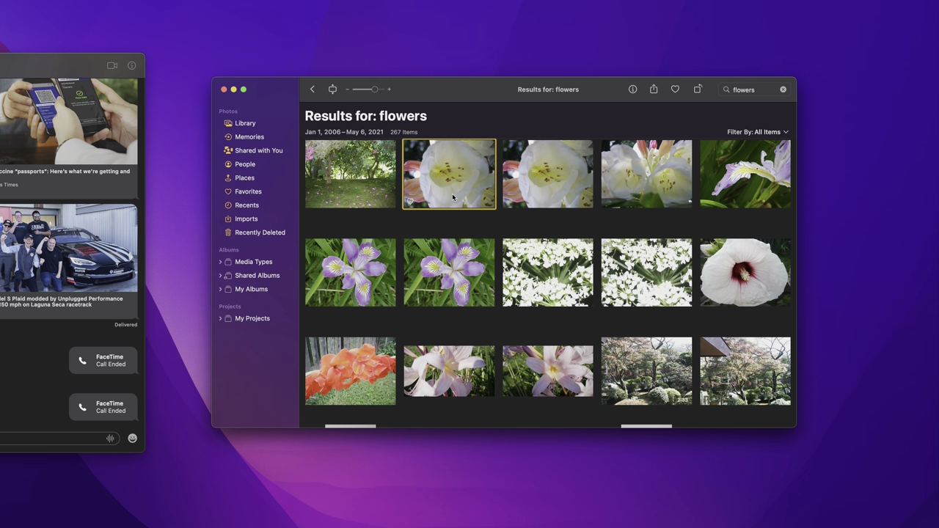
{"action": "left_click", "coordinate": [732, 265], "text": "super"}
{"action": "left_click", "coordinate": [729, 188], "text": "super"}
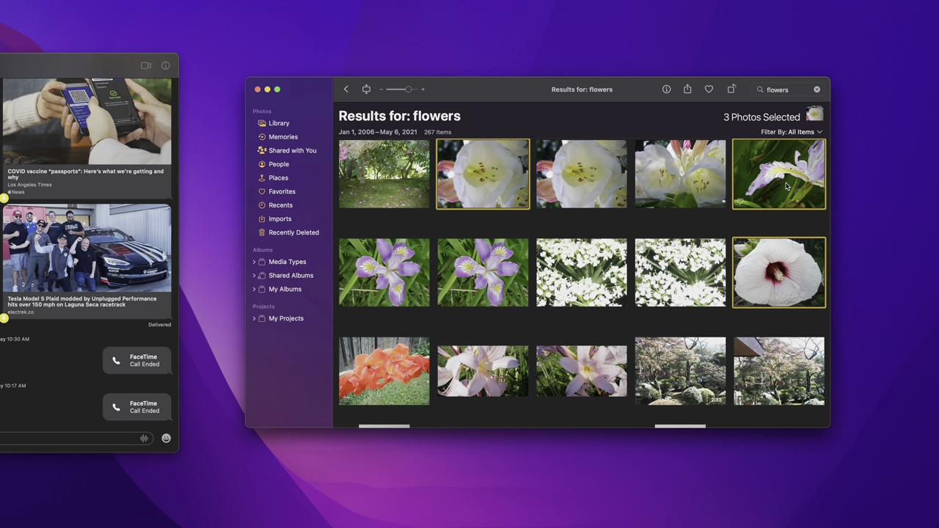
{"action": "left_click_drag", "start_coordinate": [786, 186], "coordinate": [370, 438]}
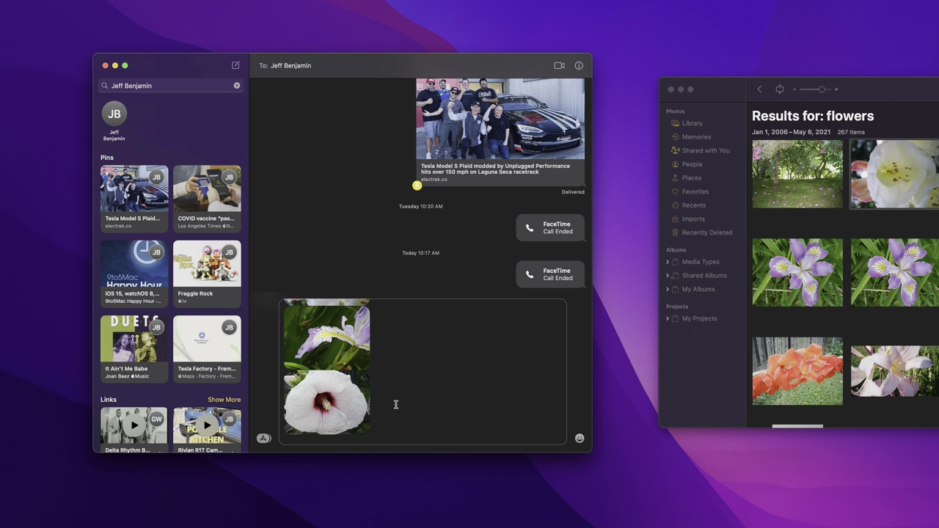
Step: Send the three drafted flower photos in the Messages conversation, and view the resulting collage
{"action": "key", "text": "Return"}
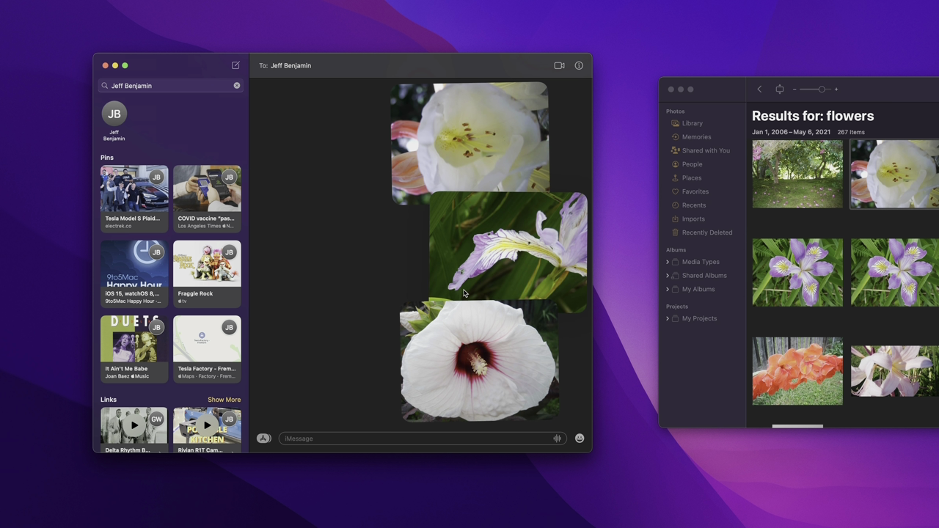
{"action": "scroll", "coordinate": [467, 271], "scroll_direction": "up", "scroll_amount": 2}
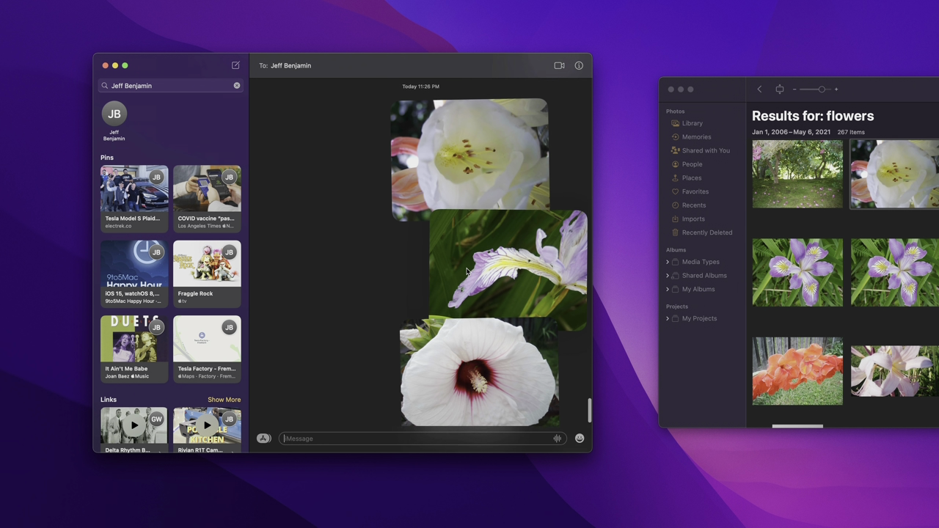
{"action": "scroll", "coordinate": [466, 271], "scroll_direction": "down", "scroll_amount": 2}
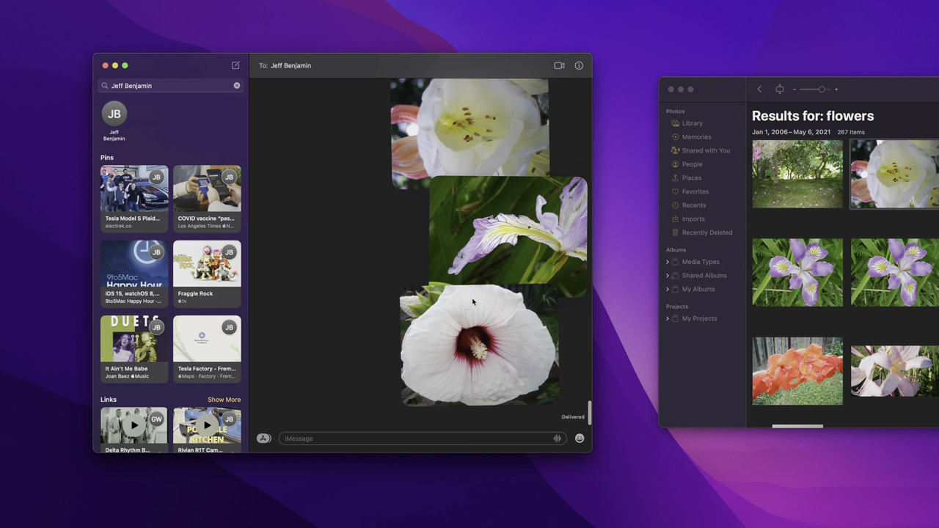
Step: Preview the sent purple iris photo at full size, browse the hibiscus and rhododendron photos beside it, and close the preview
{"action": "left_click", "coordinate": [472, 302]}
{"action": "left_click", "coordinate": [473, 254]}
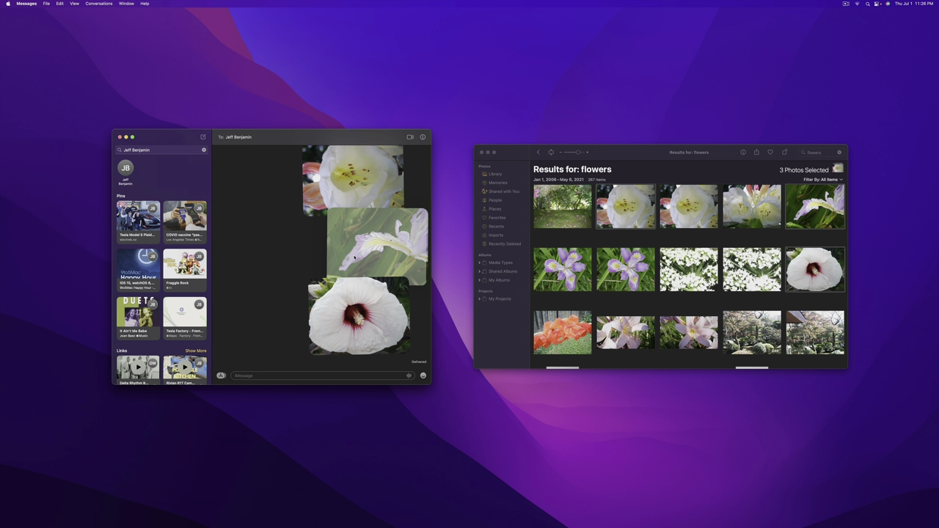
{"action": "double_click", "coordinate": [355, 257]}
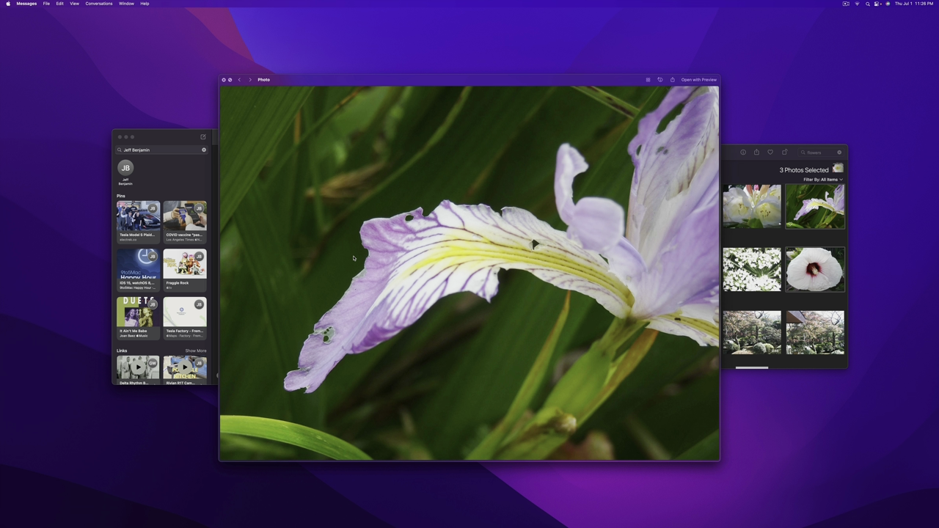
{"action": "left_click", "coordinate": [249, 80]}
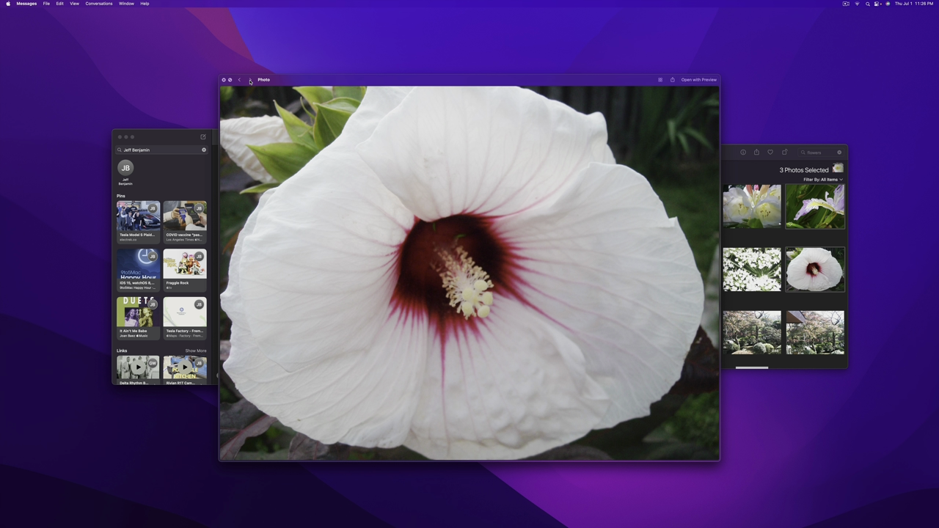
{"action": "left_click", "coordinate": [239, 81]}
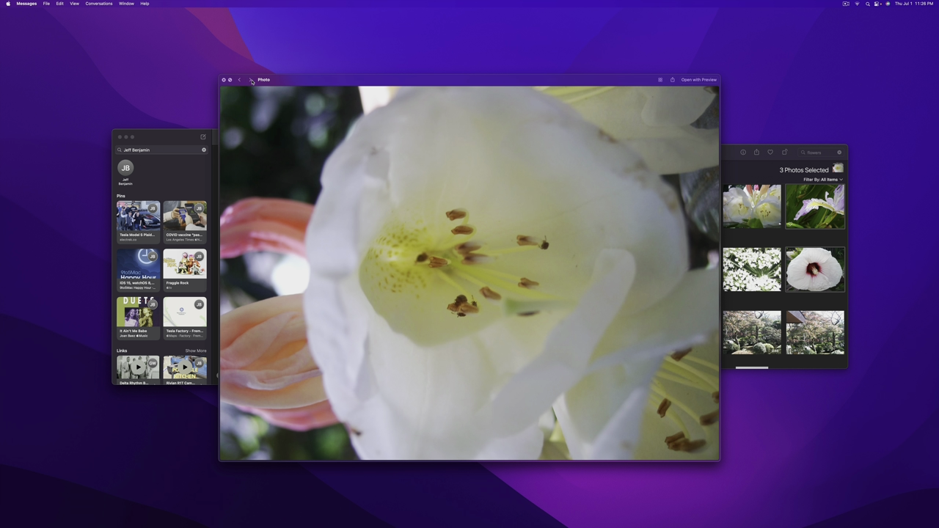
{"action": "left_click", "coordinate": [251, 80]}
{"action": "left_click", "coordinate": [251, 80]}
{"action": "left_click", "coordinate": [251, 80]}
{"action": "left_click", "coordinate": [251, 80]}
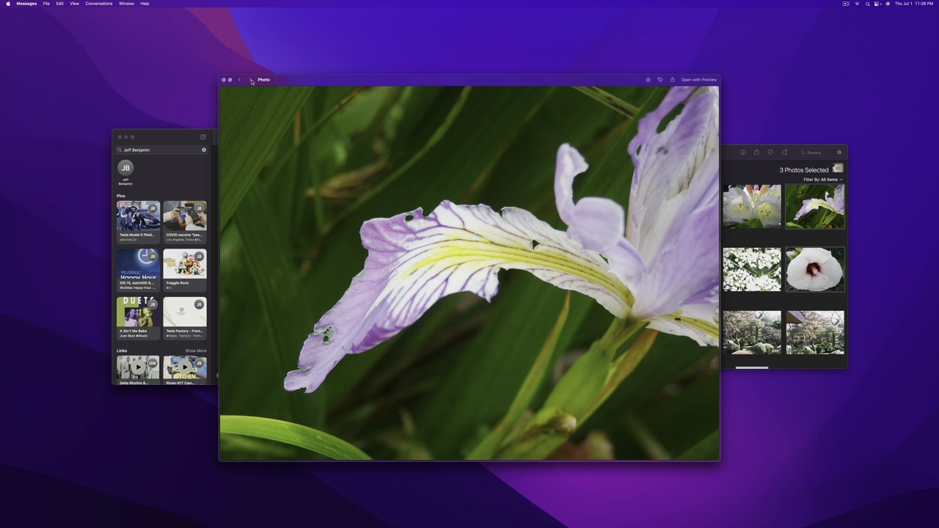
{"action": "left_click", "coordinate": [228, 80]}
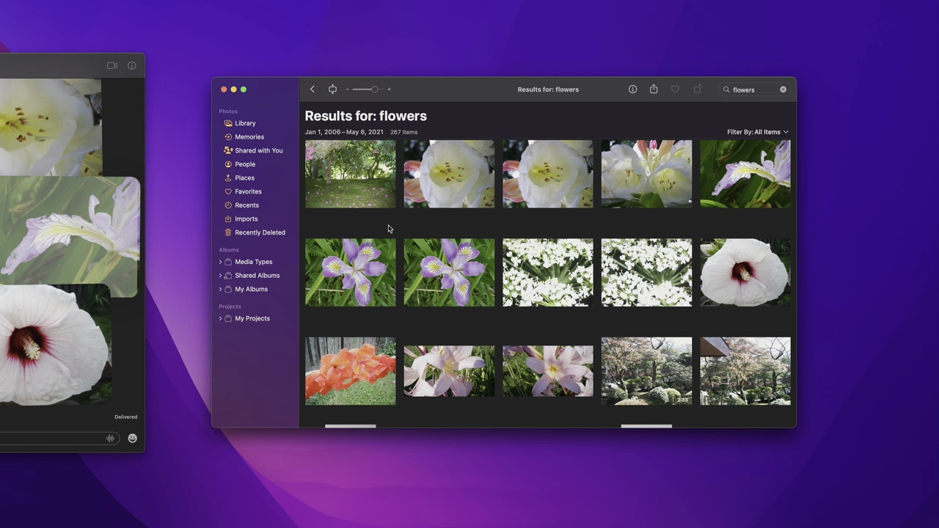
Step: Select seven flower photos in Photos, adding the front-facing iris, orange blooms, pink rose and yellow rose to the earlier three, and send them in Messages
{"action": "left_click", "coordinate": [559, 273]}
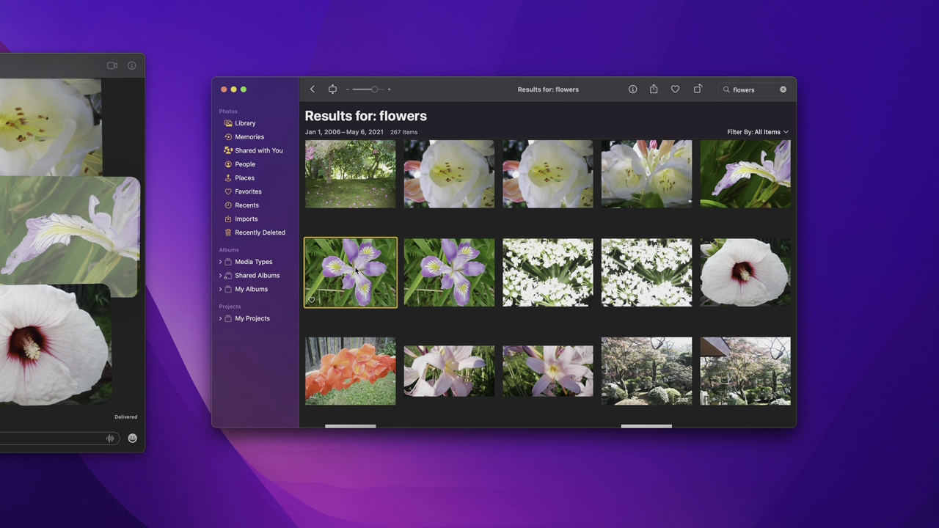
{"action": "left_click", "coordinate": [368, 359], "text": "super"}
{"action": "left_click", "coordinate": [737, 263], "text": "super"}
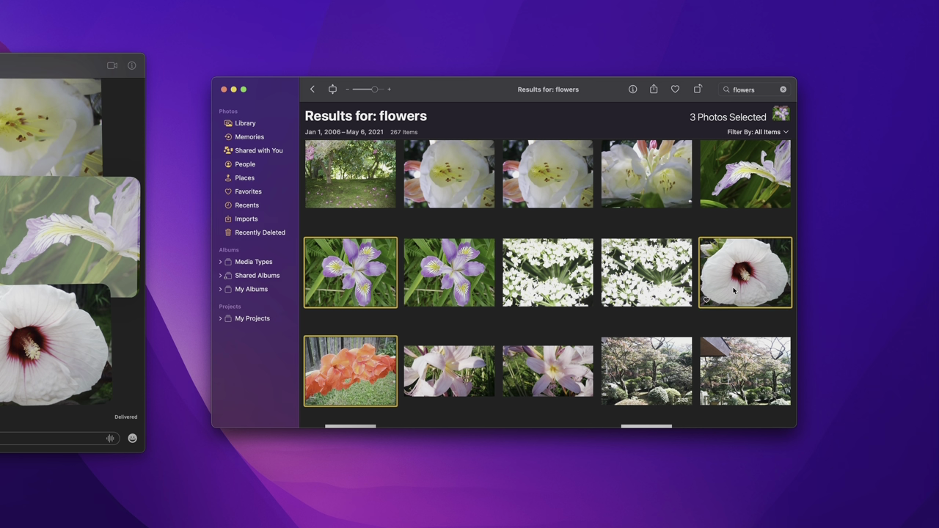
{"action": "left_click", "coordinate": [737, 191], "text": "super"}
{"action": "left_click", "coordinate": [472, 194], "text": "super"}
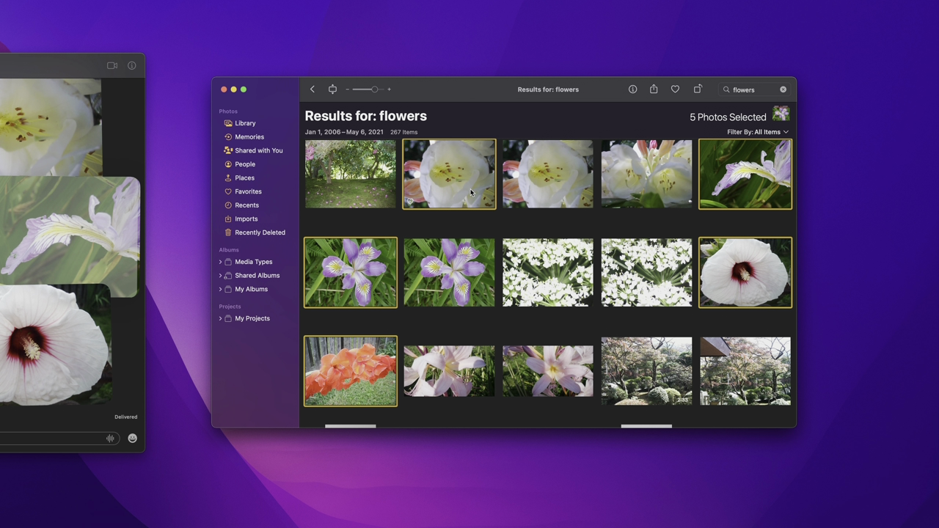
{"action": "scroll", "coordinate": [472, 194], "scroll_direction": "up", "scroll_amount": 3}
{"action": "left_click", "coordinate": [471, 194], "text": "super"}
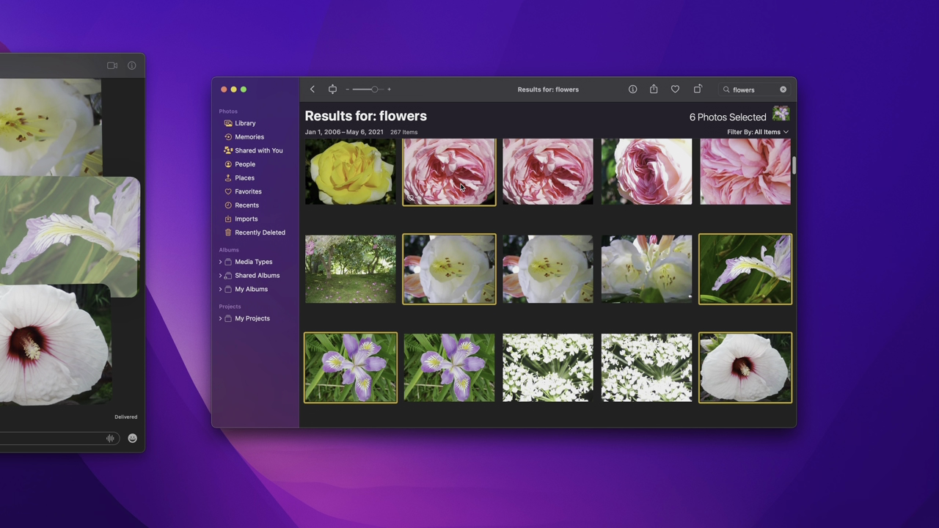
{"action": "left_click", "coordinate": [361, 186], "text": "super"}
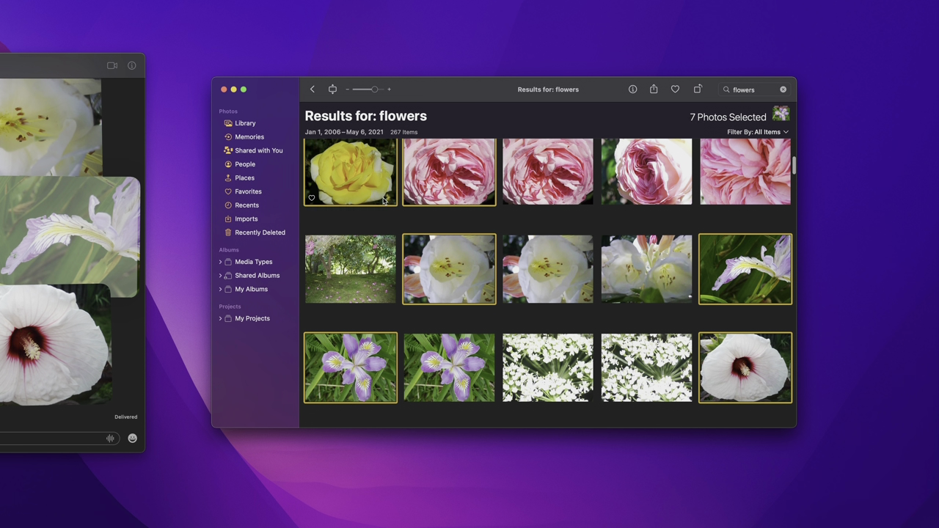
{"action": "left_click_drag", "start_coordinate": [376, 201], "coordinate": [364, 438]}
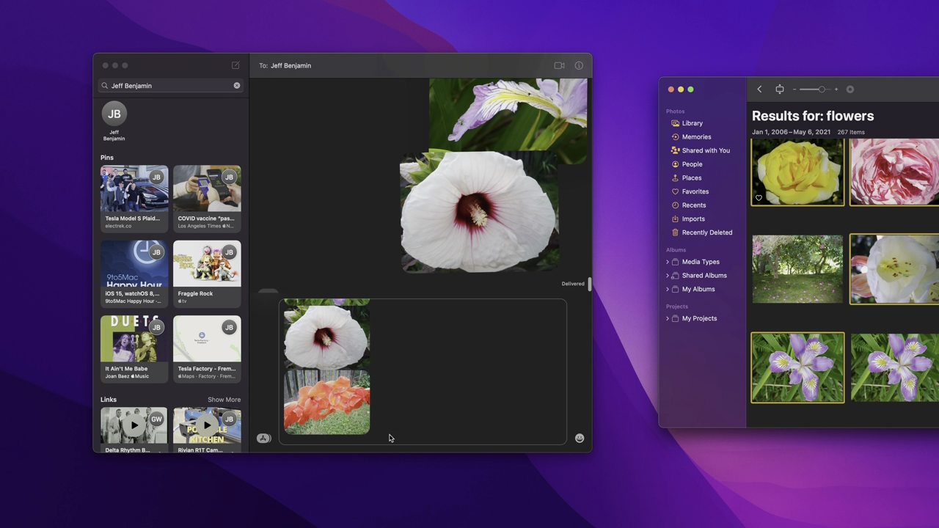
{"action": "key", "text": "Return"}
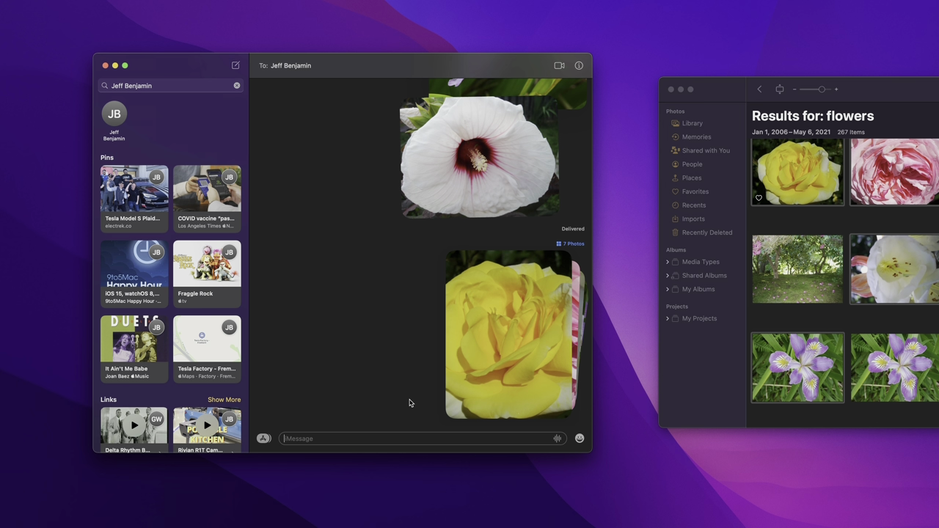
Step: Browse the seven-photo stack in the conversation through to the orange blooms and back to the yellow rose
{"action": "scroll", "coordinate": [510, 324], "scroll_direction": "right", "scroll_amount": 3}
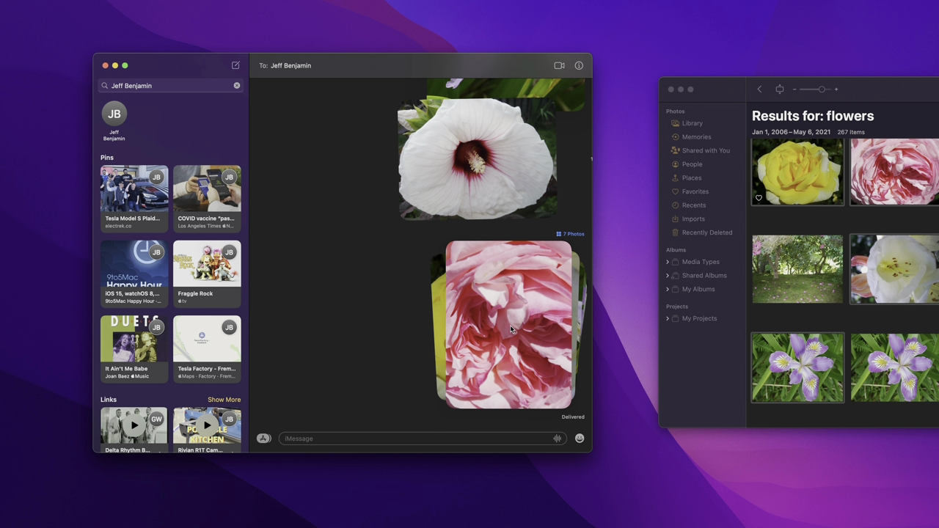
{"action": "scroll", "coordinate": [510, 325], "scroll_direction": "right", "scroll_amount": 3}
{"action": "scroll", "coordinate": [510, 325], "scroll_direction": "right", "scroll_amount": 3}
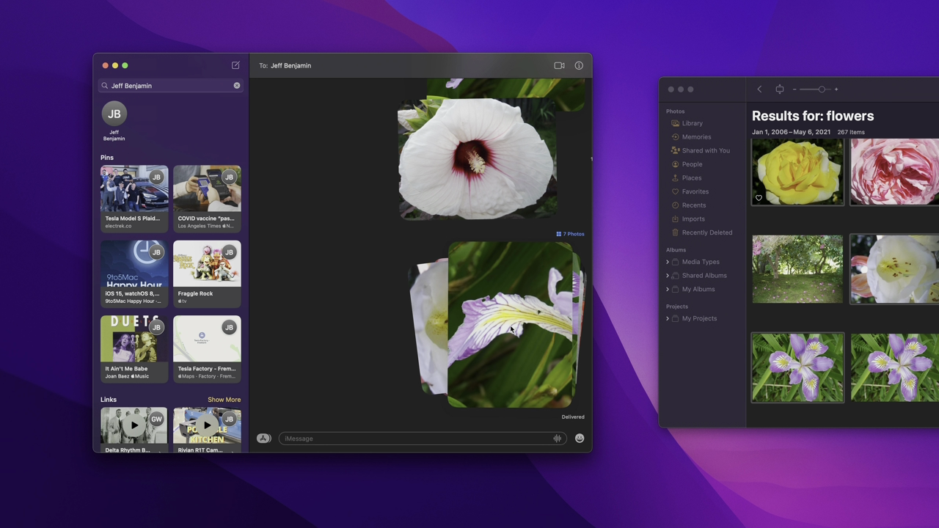
{"action": "scroll", "coordinate": [511, 329], "scroll_direction": "right", "scroll_amount": 3}
{"action": "scroll", "coordinate": [512, 329], "scroll_direction": "right", "scroll_amount": 3}
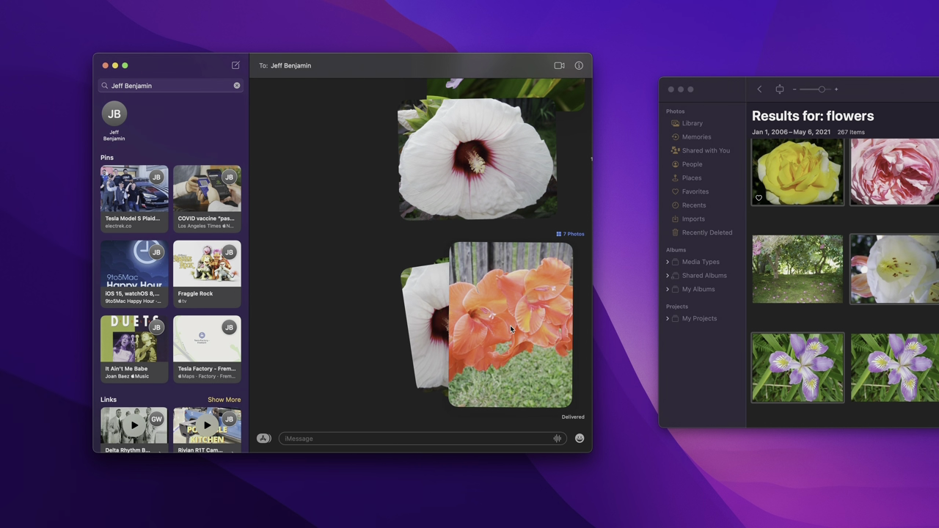
{"action": "scroll", "coordinate": [511, 329], "scroll_direction": "left", "scroll_amount": 9}
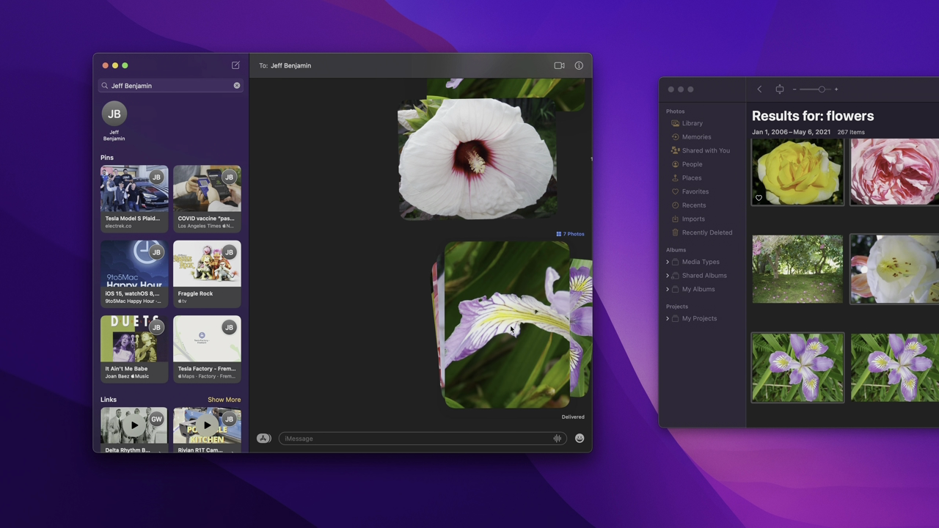
{"action": "scroll", "coordinate": [510, 326], "scroll_direction": "left", "scroll_amount": 6}
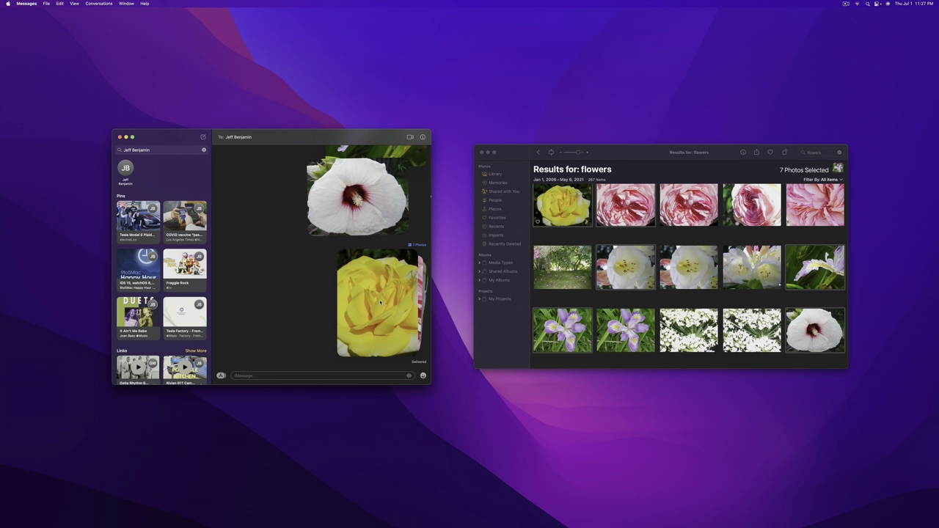
Step: Preview the stack's yellow rose at full size, and browse forward and back through the neighbouring conversation photos
{"action": "left_click", "coordinate": [380, 301]}
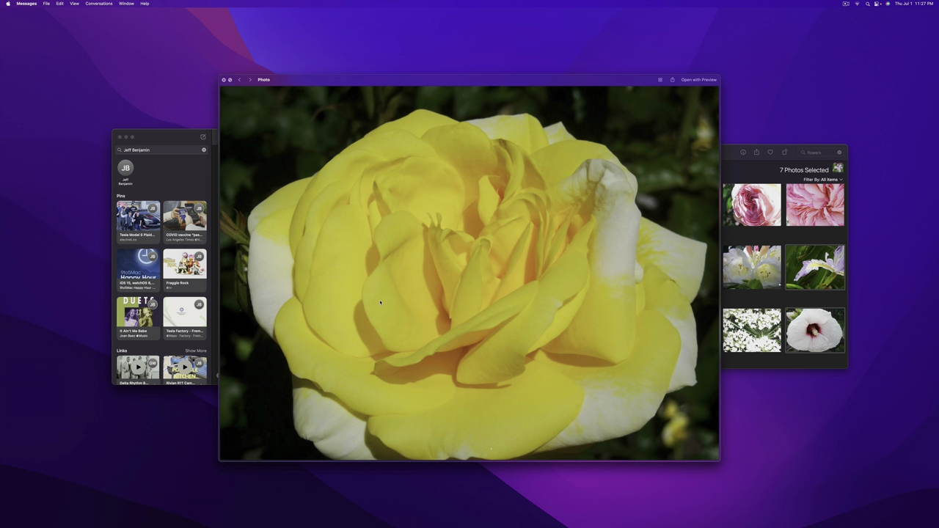
{"action": "left_click", "coordinate": [249, 80]}
{"action": "left_click", "coordinate": [248, 80]}
{"action": "left_click", "coordinate": [248, 80]}
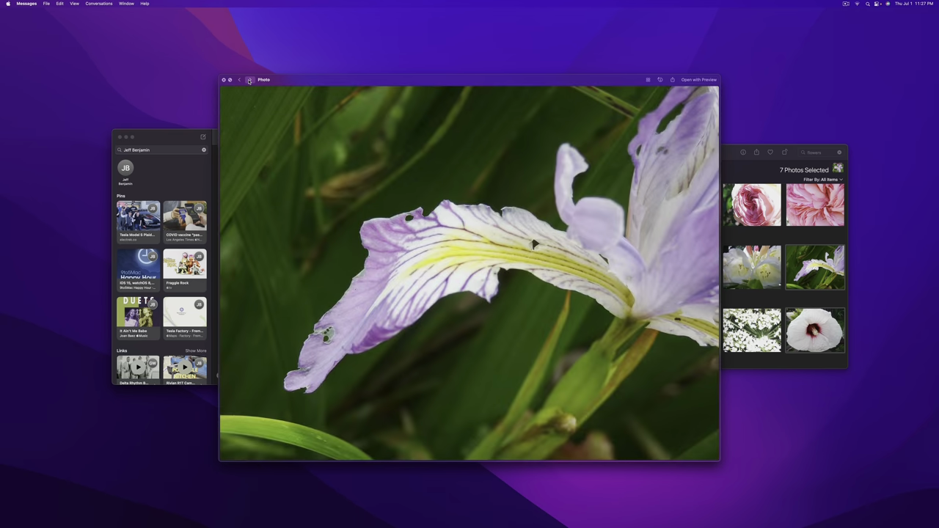
{"action": "left_click", "coordinate": [248, 80]}
{"action": "left_click", "coordinate": [249, 79]}
{"action": "left_click", "coordinate": [249, 80]}
{"action": "left_click", "coordinate": [249, 80]}
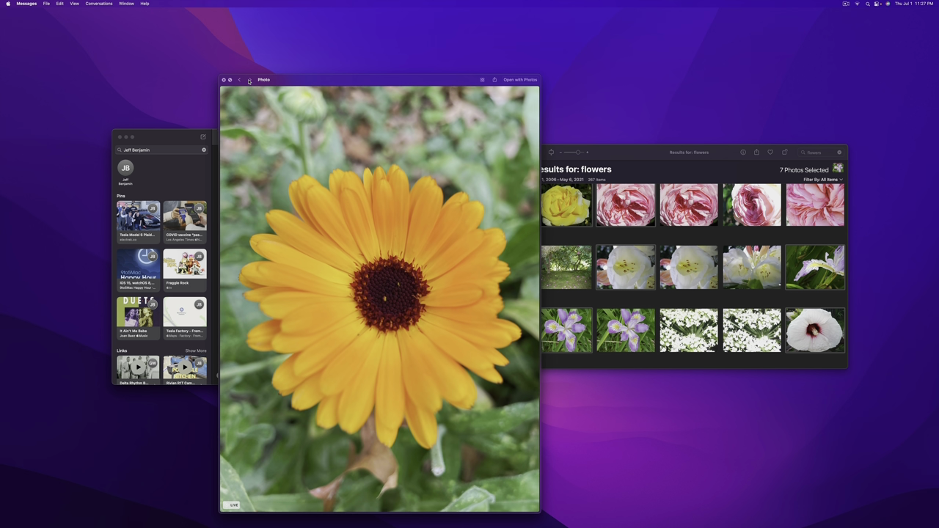
{"action": "left_click", "coordinate": [241, 81]}
{"action": "left_click", "coordinate": [242, 80]}
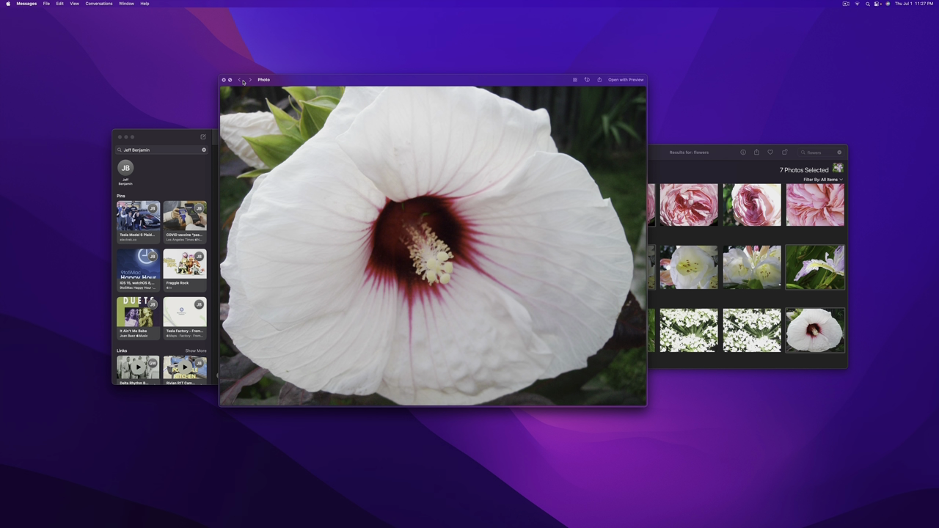
{"action": "left_click", "coordinate": [242, 81]}
{"action": "left_click", "coordinate": [242, 80]}
{"action": "left_click", "coordinate": [242, 80]}
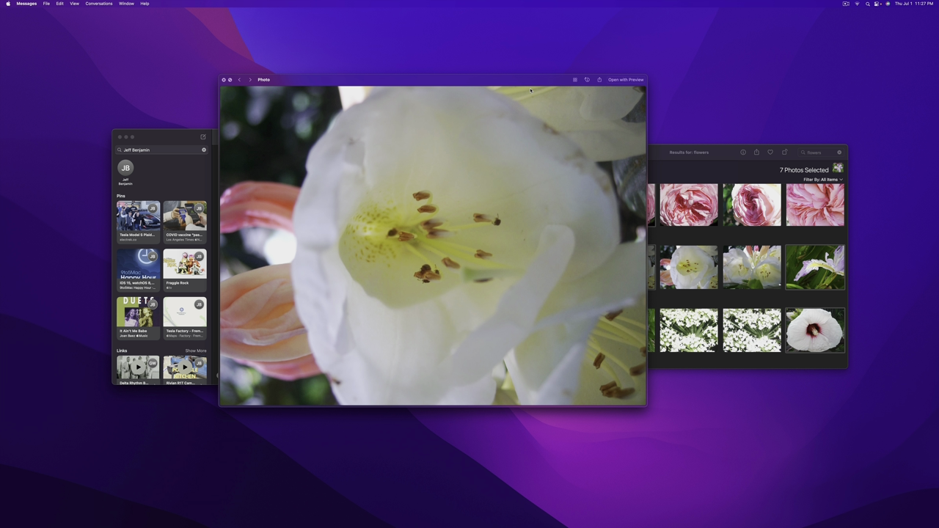
Step: View the conversation's photos as an index sheet in the preview, and view the seven-photo collection as a grid in Messages
{"action": "left_click", "coordinate": [575, 80]}
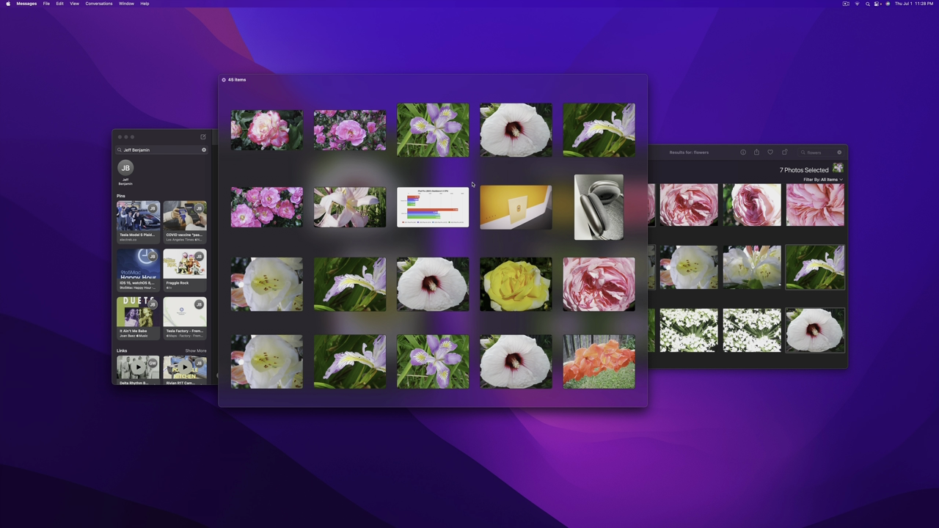
{"action": "left_click", "coordinate": [223, 79]}
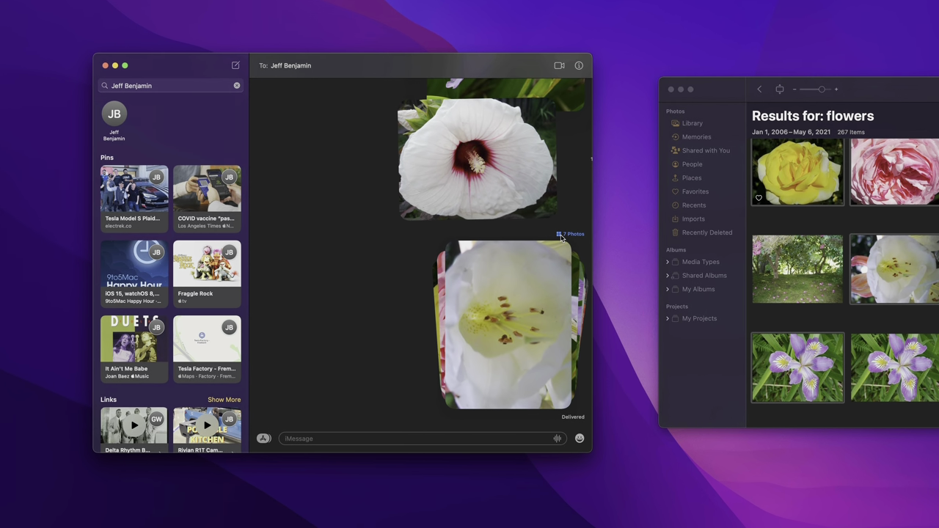
{"action": "left_click", "coordinate": [437, 245]}
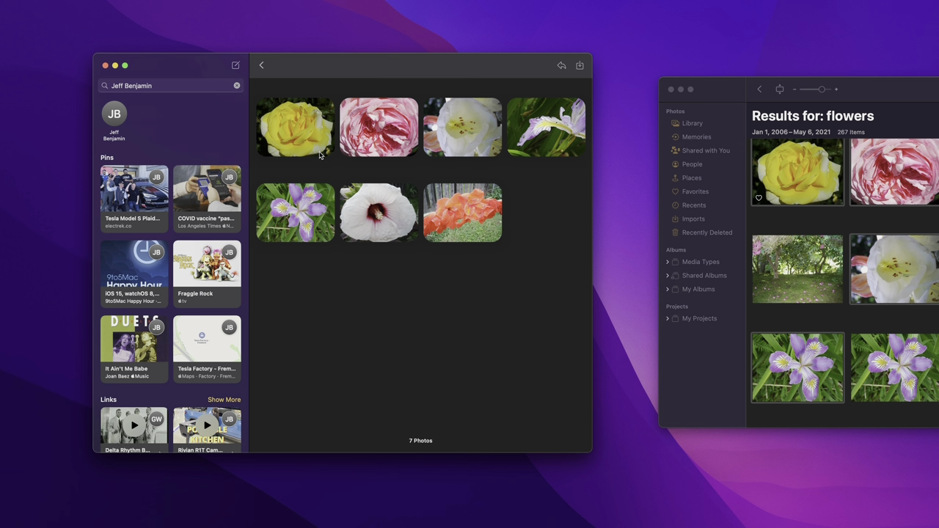
{"action": "left_click", "coordinate": [262, 66]}
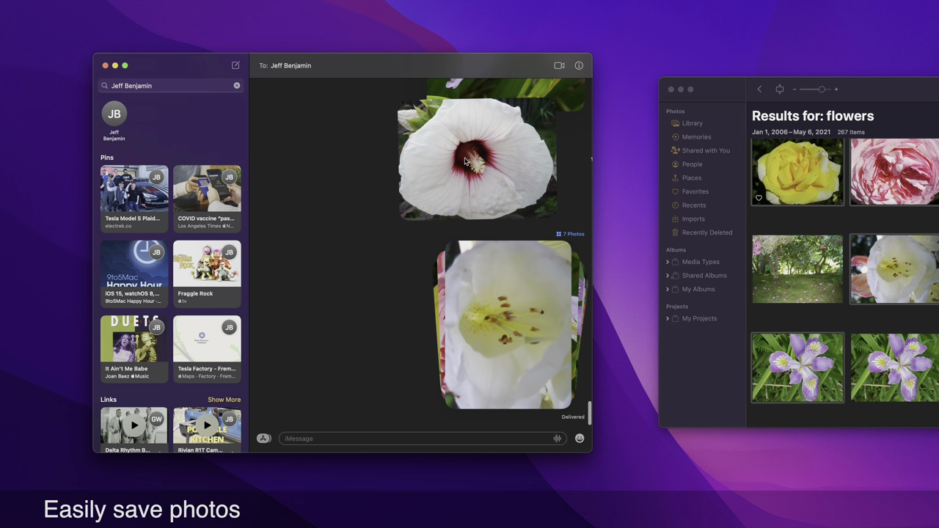
{"action": "left_click_drag", "start_coordinate": [464, 162], "coordinate": [462, 165]}
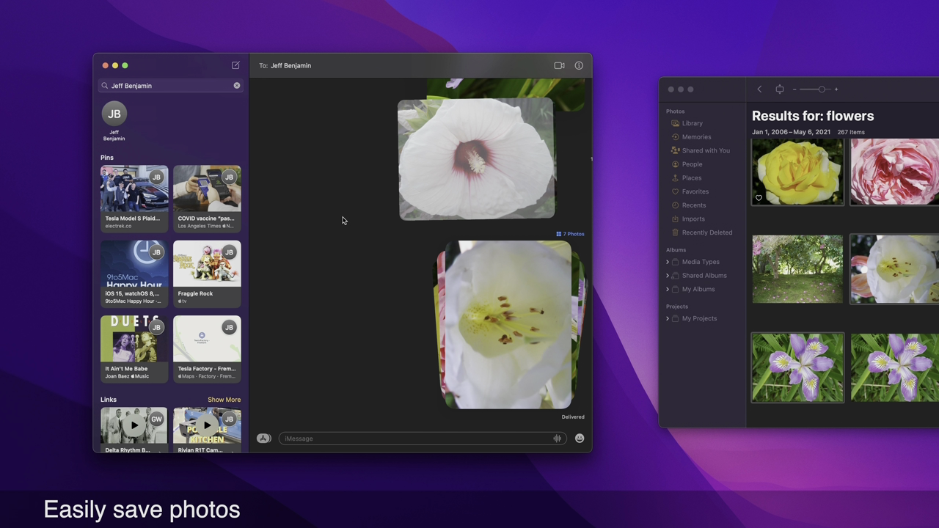
{"action": "left_click_drag", "start_coordinate": [342, 220], "coordinate": [345, 220]}
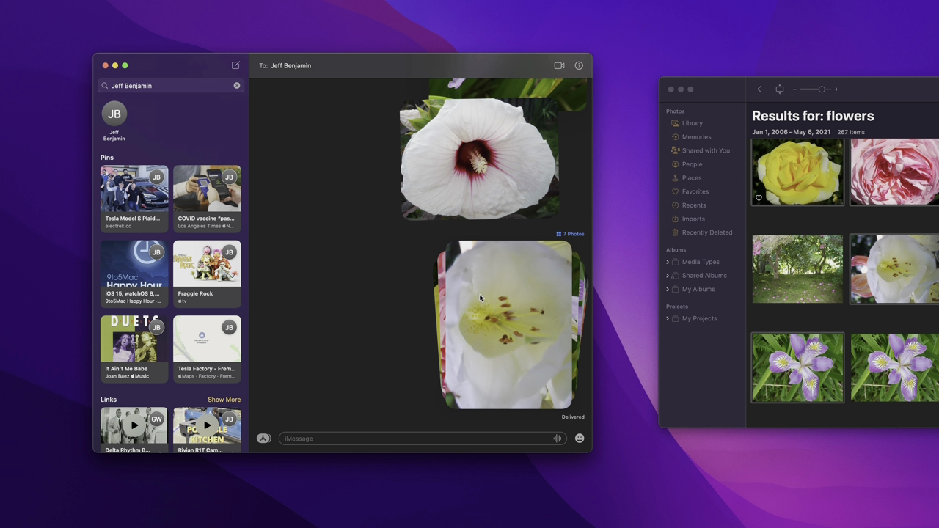
Step: Browse the seven-photo flower stack in the conversation and save the collection to the Photos library
{"action": "scroll", "coordinate": [480, 297], "scroll_direction": "left", "scroll_amount": 3}
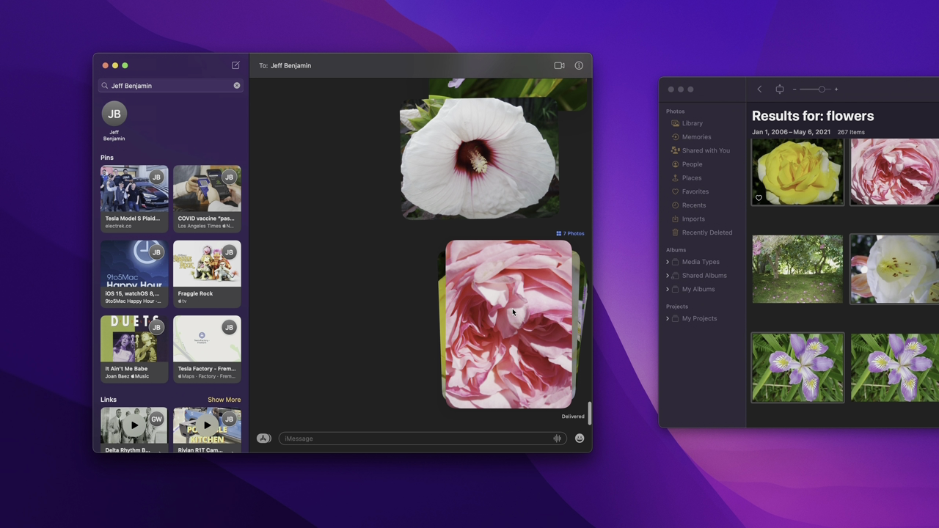
{"action": "scroll", "coordinate": [512, 312], "scroll_direction": "left", "scroll_amount": 4}
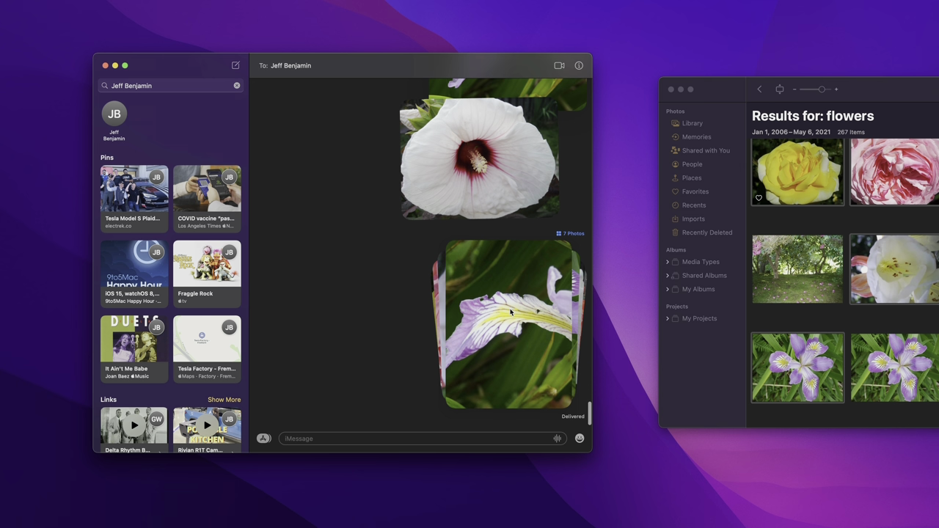
{"action": "right_click", "coordinate": [511, 312]}
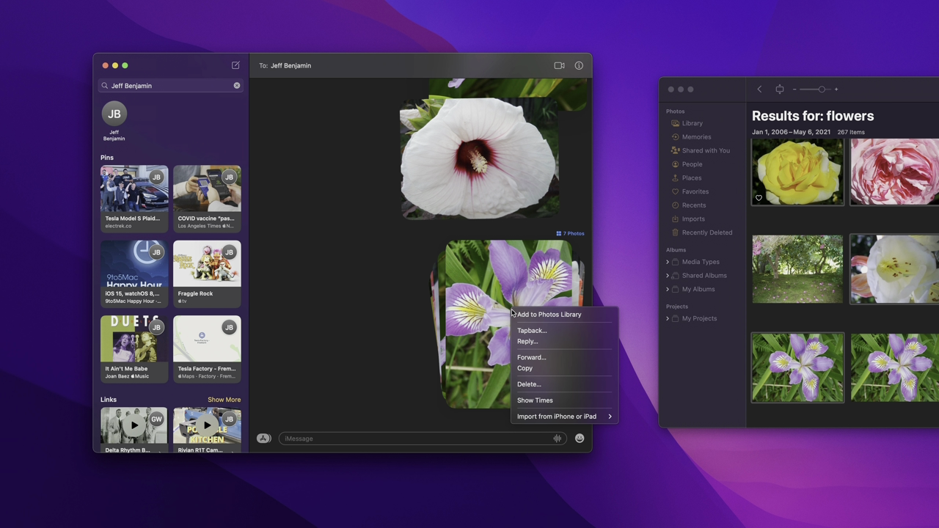
{"action": "left_click", "coordinate": [535, 314]}
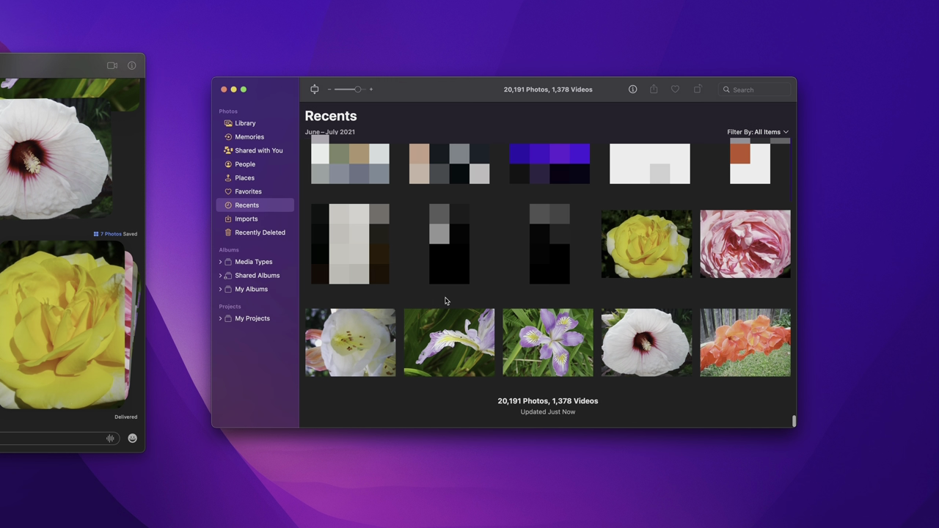
Step: Switch to Photos and check the saved flower photos in Recents, from the yellow and pink roses to the irises and orange blooms
{"action": "left_click", "coordinate": [653, 265]}
{"action": "left_click", "coordinate": [763, 263]}
{"action": "left_click", "coordinate": [753, 342]}
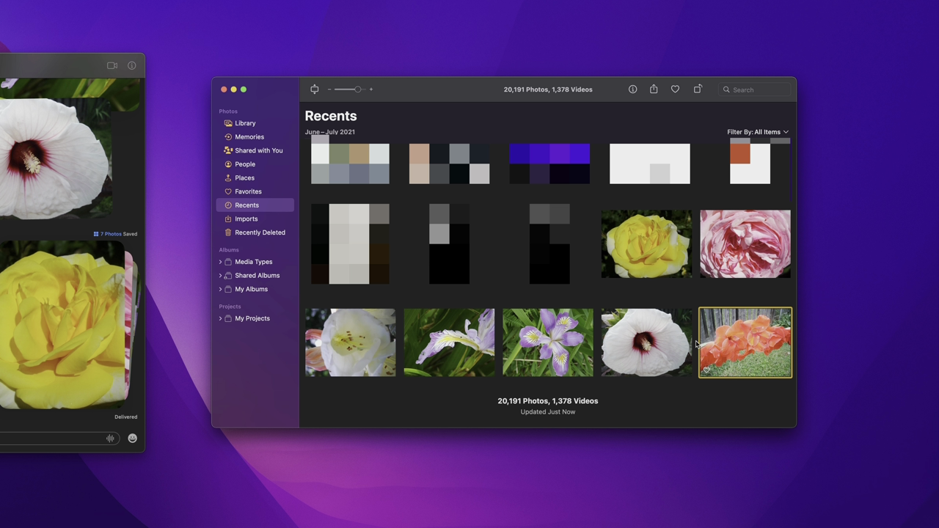
{"action": "left_click", "coordinate": [673, 345]}
{"action": "left_click", "coordinate": [561, 344]}
{"action": "left_click", "coordinate": [449, 343]}
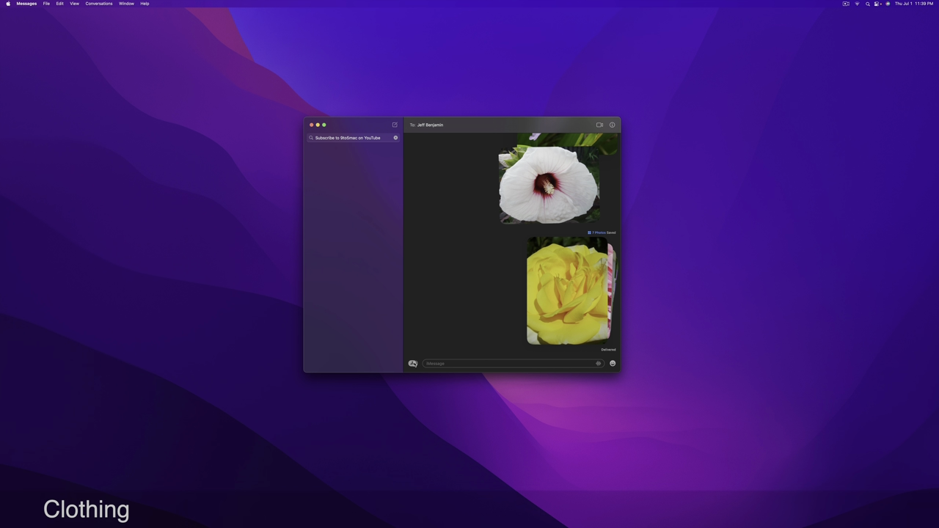
Step: Start a new Memoji from the Memoji Stickers in Messages and open its Clothing options
{"action": "left_click", "coordinate": [413, 363]}
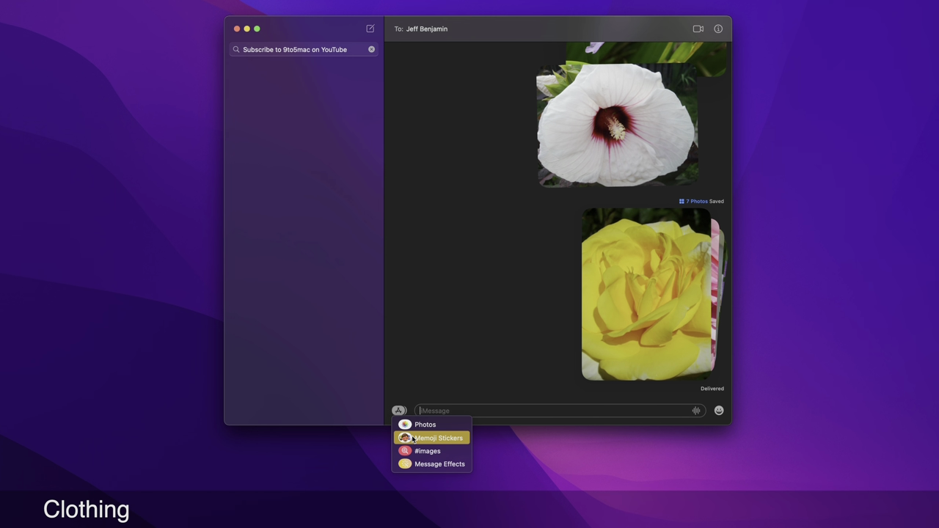
{"action": "left_click", "coordinate": [415, 440]}
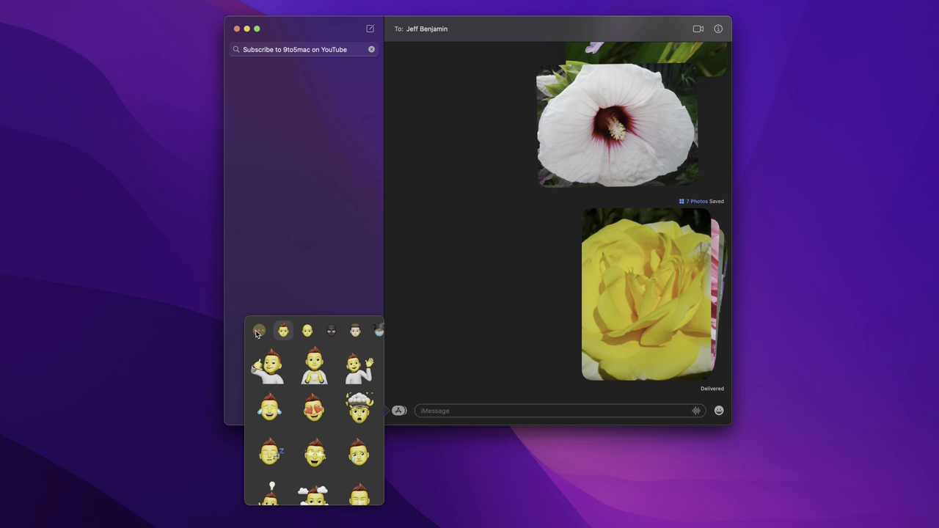
{"action": "right_click", "coordinate": [258, 331]}
{"action": "left_click", "coordinate": [283, 383]}
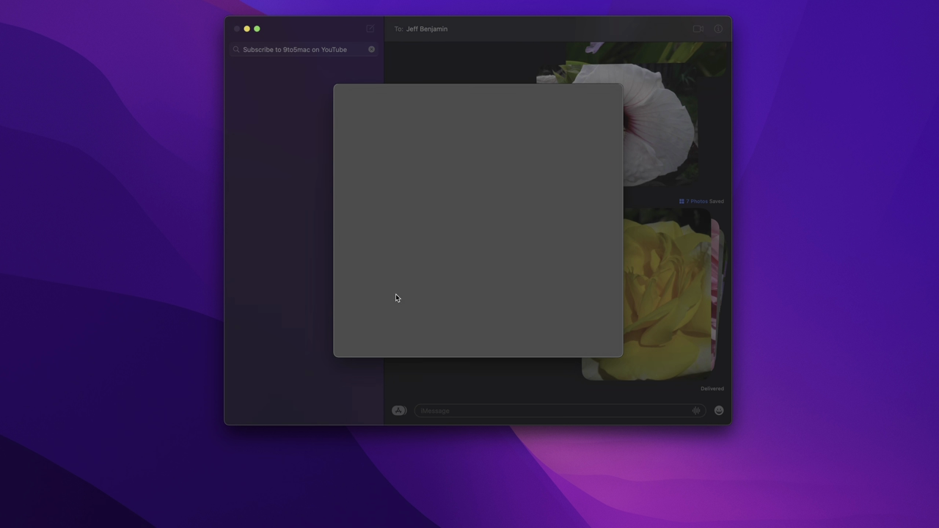
{"action": "left_click", "coordinate": [374, 263]}
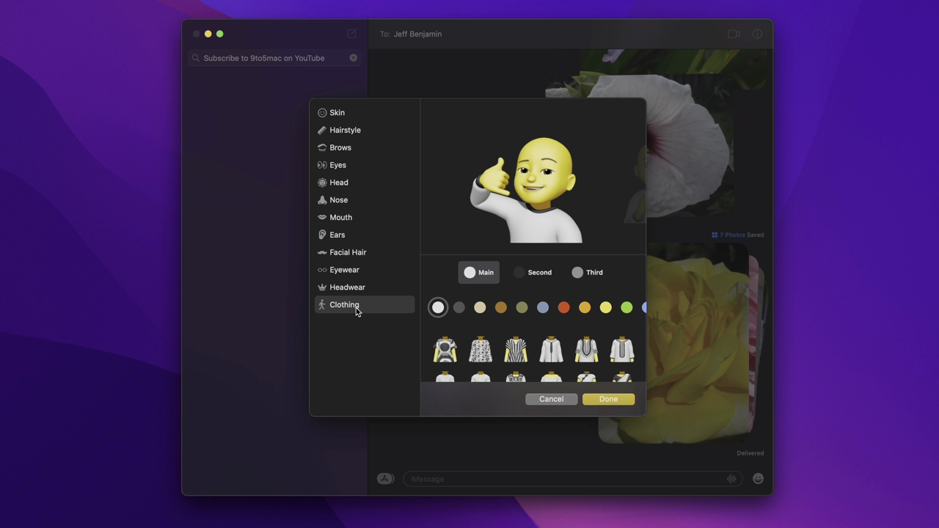
Step: Examine the Main, Second and Third clothing color choices and browse the Memoji's preview poses, returning to the call-me gesture
{"action": "left_click", "coordinate": [534, 276]}
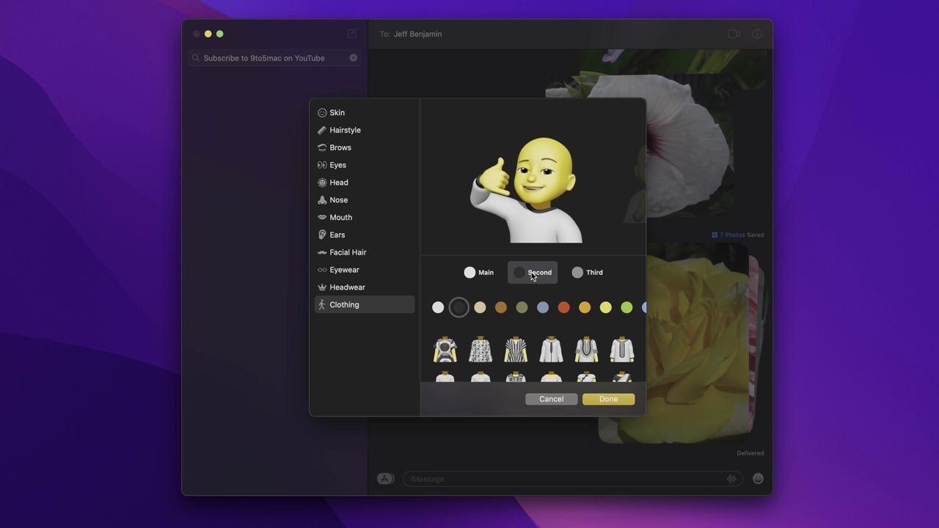
{"action": "left_click", "coordinate": [576, 276]}
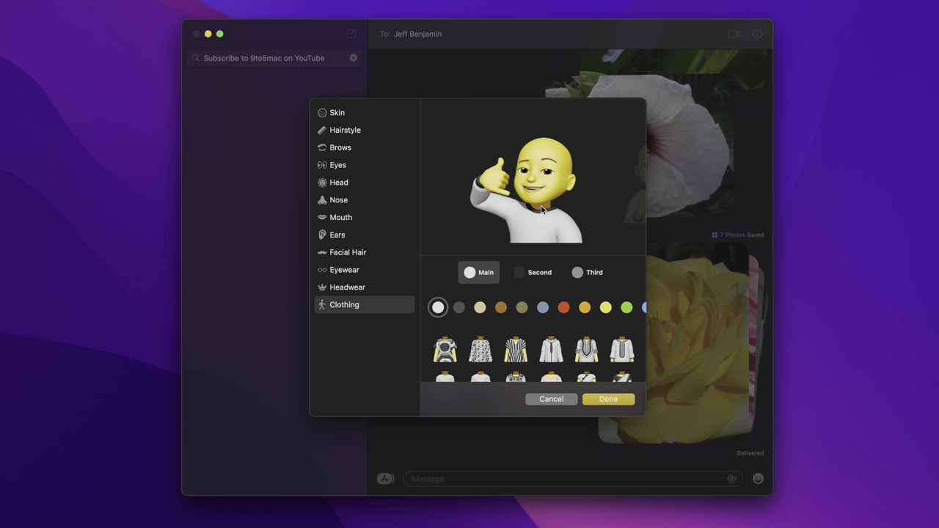
{"action": "scroll", "coordinate": [536, 207], "scroll_direction": "right", "scroll_amount": 3}
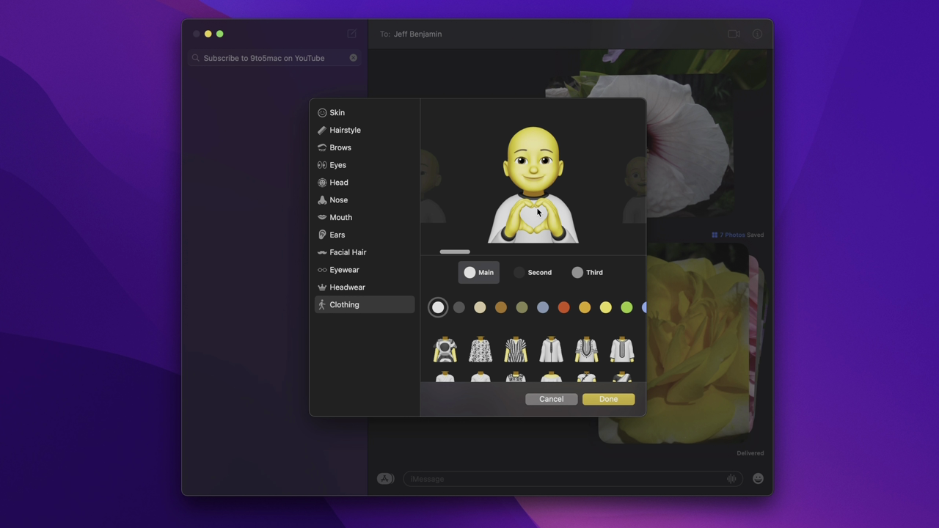
{"action": "scroll", "coordinate": [537, 208], "scroll_direction": "right", "scroll_amount": 2}
{"action": "scroll", "coordinate": [536, 207], "scroll_direction": "right", "scroll_amount": 2}
{"action": "scroll", "coordinate": [535, 212], "scroll_direction": "left", "scroll_amount": 3}
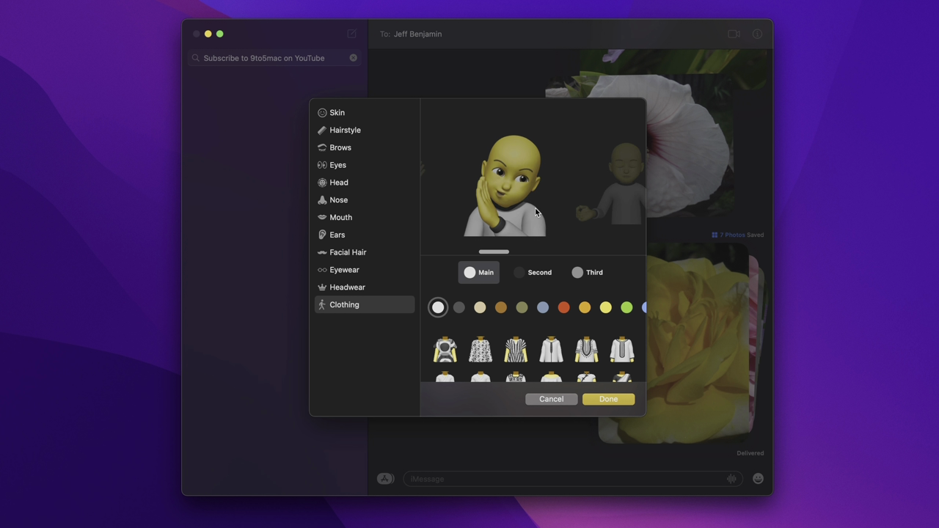
{"action": "scroll", "coordinate": [535, 211], "scroll_direction": "left", "scroll_amount": 2}
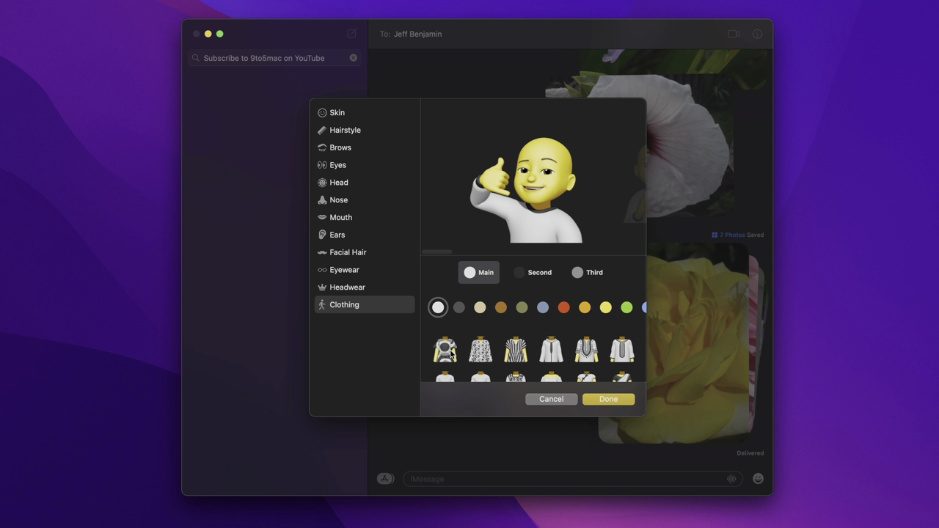
Step: Try the six outfits in the first clothing row on the Memoji, finishing on the short-sleeved top with the dotted embroidered front
{"action": "left_click", "coordinate": [444, 349]}
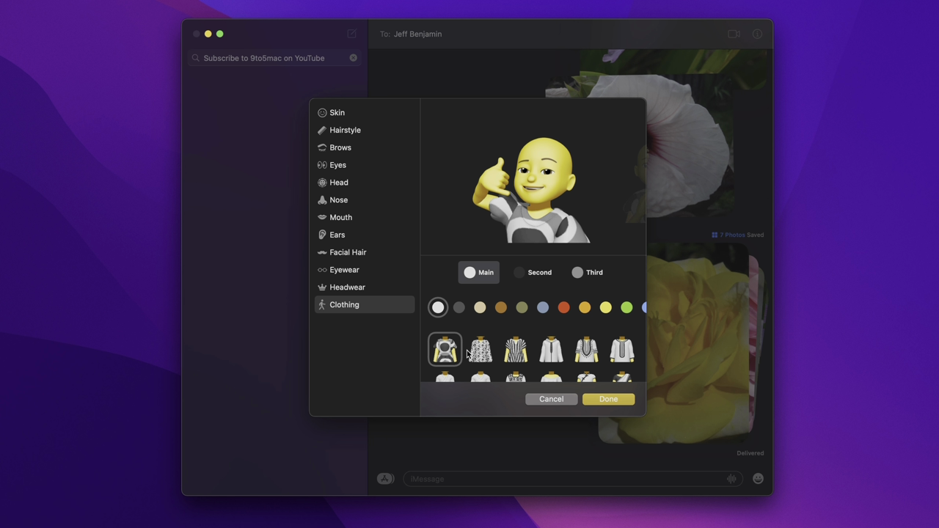
{"action": "left_click", "coordinate": [481, 352]}
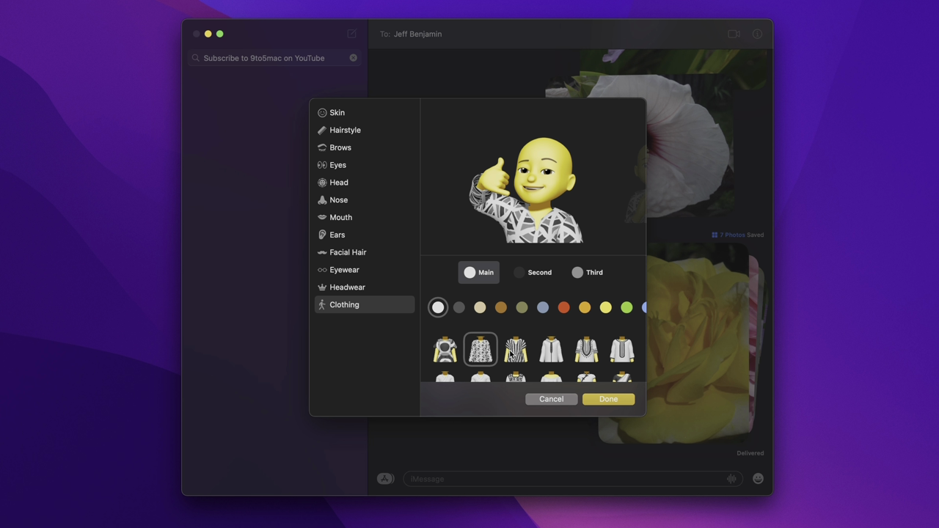
{"action": "left_click", "coordinate": [514, 354]}
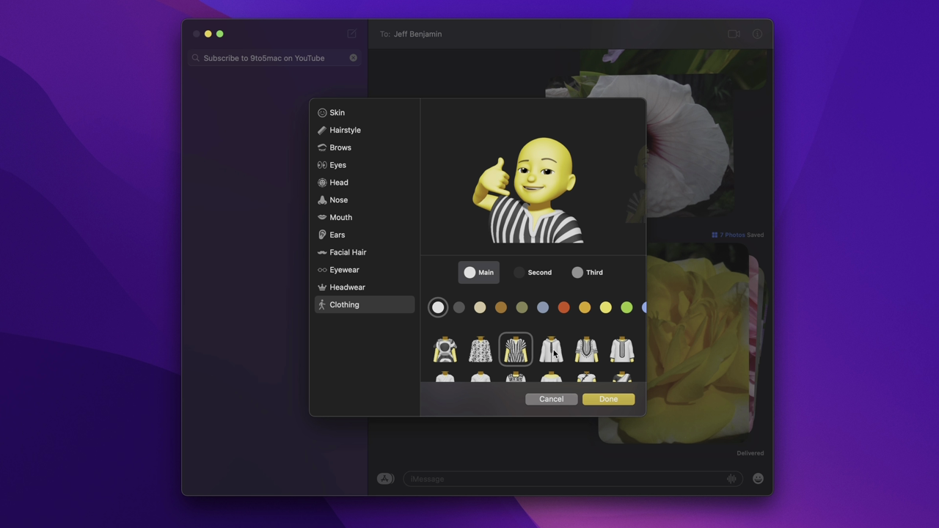
{"action": "left_click", "coordinate": [554, 353]}
{"action": "left_click", "coordinate": [593, 353]}
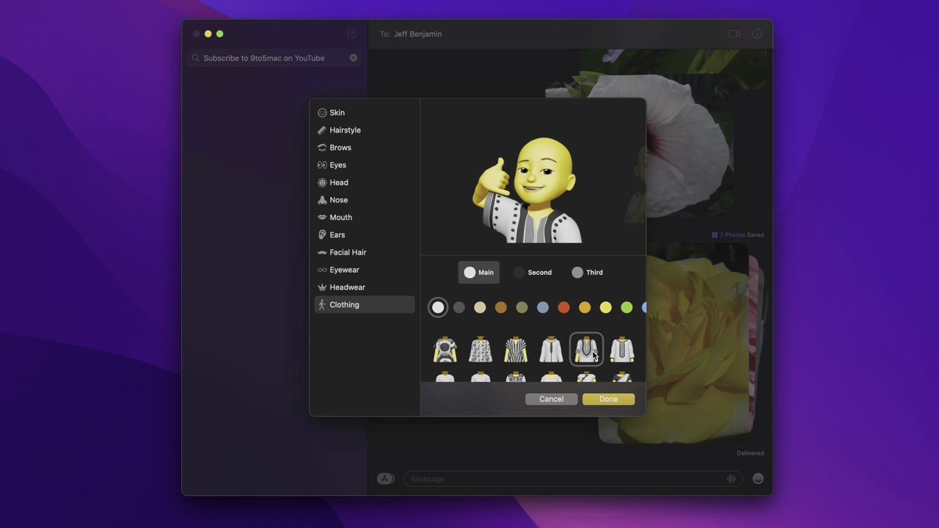
{"action": "left_click", "coordinate": [619, 356]}
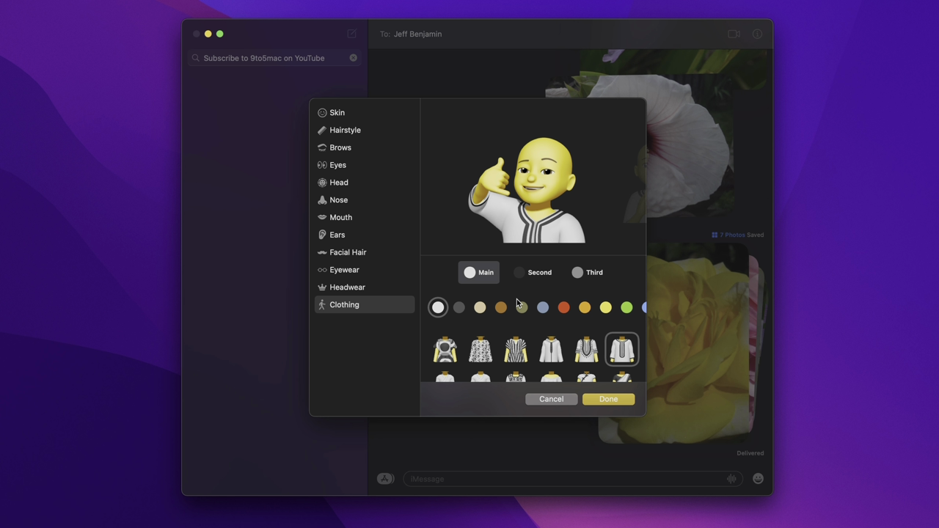
{"action": "left_click", "coordinate": [585, 350]}
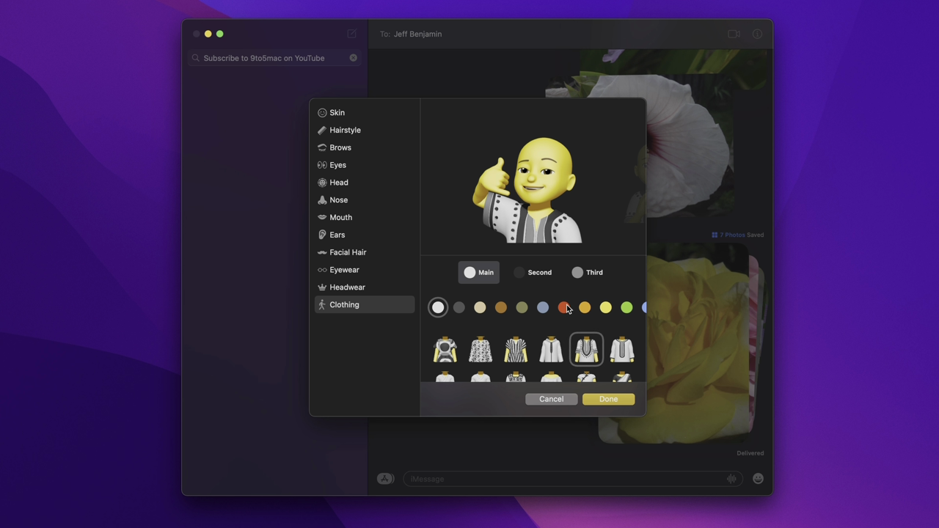
Step: Color the embroidered top dark red for Main, light blue for Second and yellow for Third, and look through the recolored outfits
{"action": "left_click", "coordinate": [564, 307]}
{"action": "left_click_drag", "start_coordinate": [534, 332], "coordinate": [455, 332]}
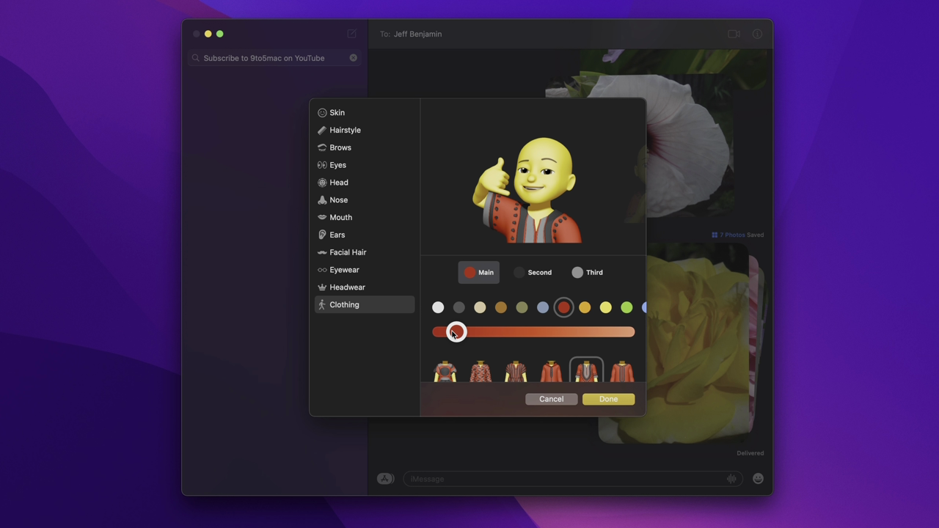
{"action": "left_click", "coordinate": [540, 272]}
{"action": "left_click", "coordinate": [628, 308]}
{"action": "left_click", "coordinate": [588, 272]}
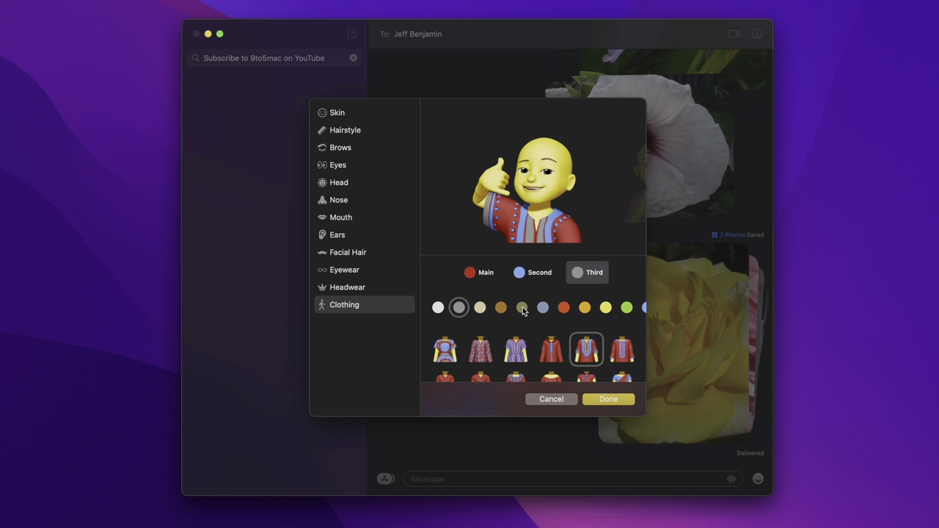
{"action": "left_click", "coordinate": [607, 308]}
{"action": "scroll", "coordinate": [560, 315], "scroll_direction": "down", "scroll_amount": 5}
{"action": "scroll", "coordinate": [560, 315], "scroll_direction": "down", "scroll_amount": 3}
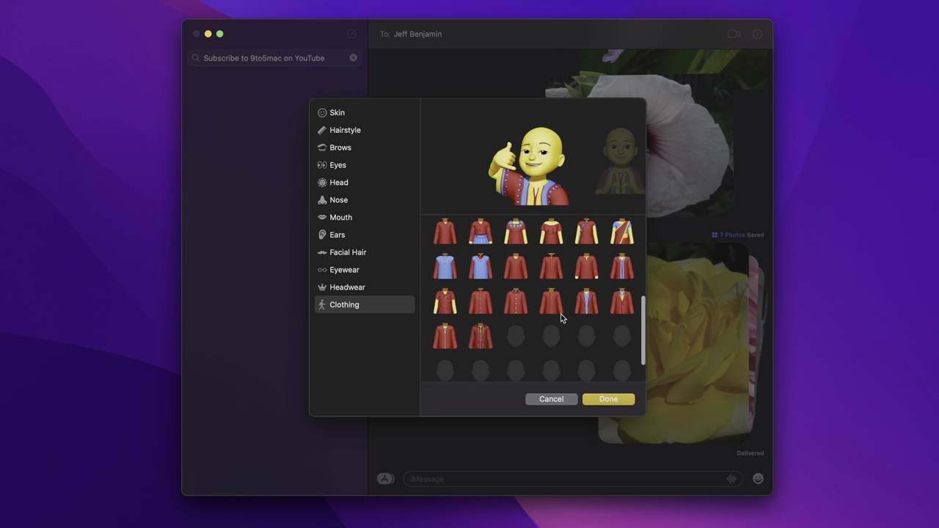
{"action": "scroll", "coordinate": [561, 314], "scroll_direction": "up", "scroll_amount": 8}
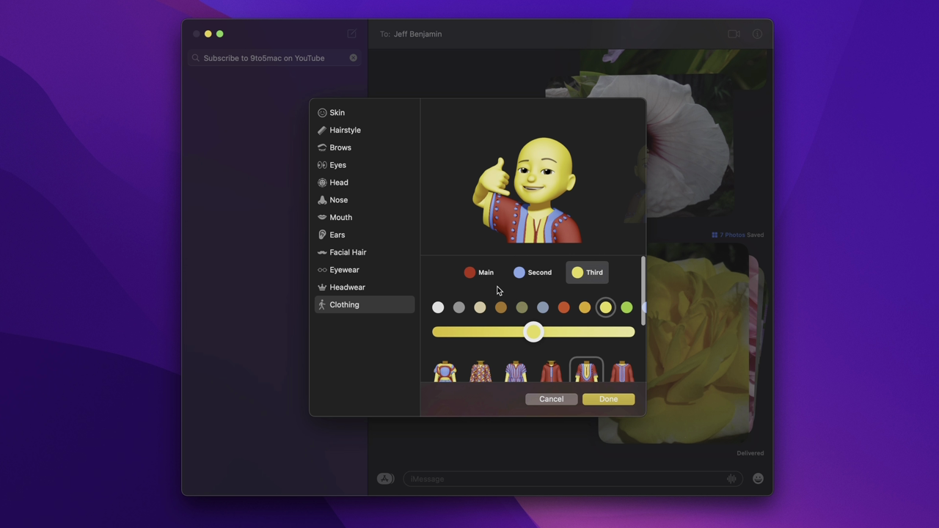
Step: Change the Main, Second and Third clothing colors to the darkest black shade
{"action": "left_click", "coordinate": [469, 272]}
{"action": "left_click", "coordinate": [459, 307]}
{"action": "left_click", "coordinate": [519, 272]}
{"action": "left_click", "coordinate": [459, 308]}
{"action": "left_click", "coordinate": [587, 272]}
{"action": "left_click", "coordinate": [459, 307]}
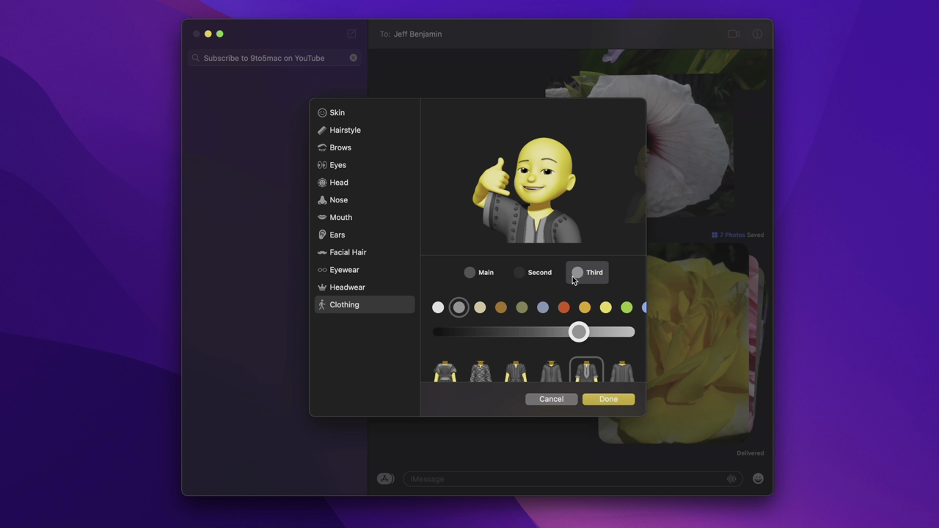
{"action": "left_click_drag", "start_coordinate": [578, 332], "coordinate": [471, 335]}
{"action": "left_click", "coordinate": [518, 272]}
{"action": "left_click", "coordinate": [470, 272]}
Step: Try several black tops from the last two clothing rows on the Memoji, finishing on the long-sleeved raglan shirt
{"action": "scroll", "coordinate": [556, 334], "scroll_direction": "down", "scroll_amount": 2}
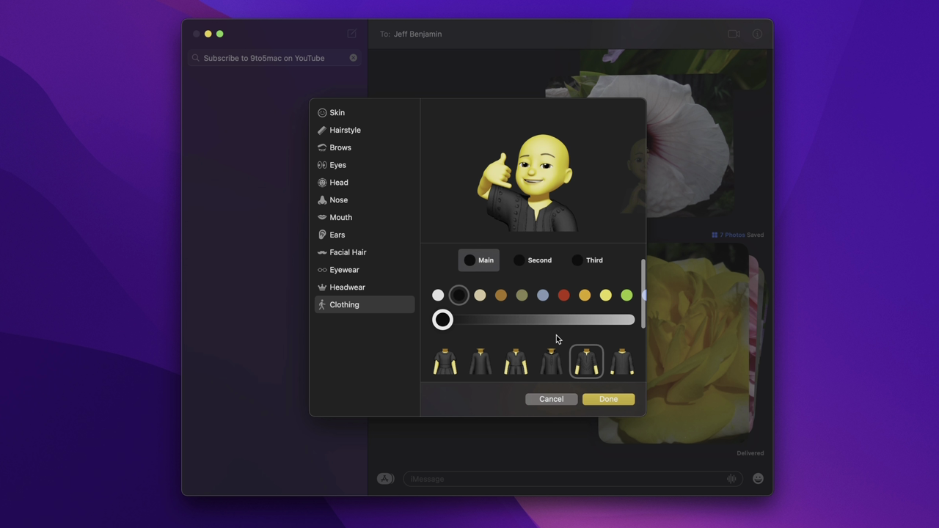
{"action": "scroll", "coordinate": [556, 337], "scroll_direction": "down", "scroll_amount": 5}
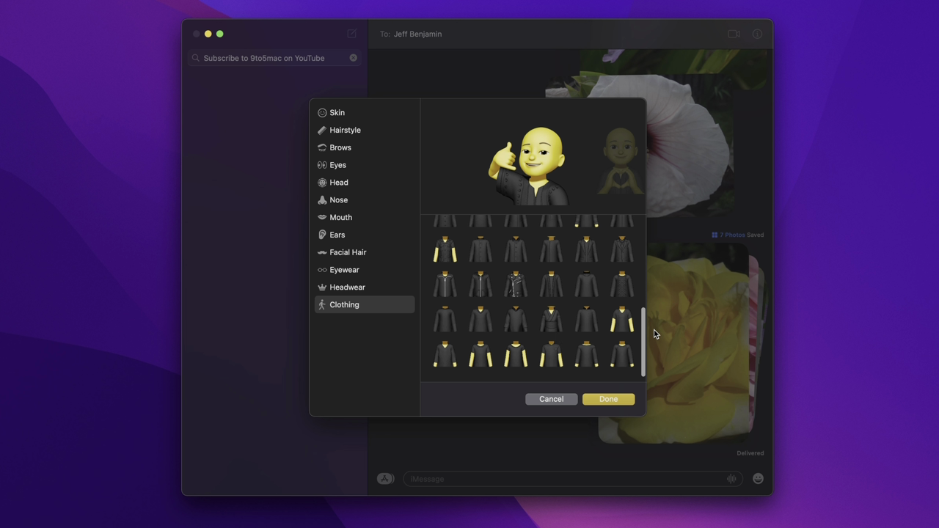
{"action": "left_click", "coordinate": [591, 328]}
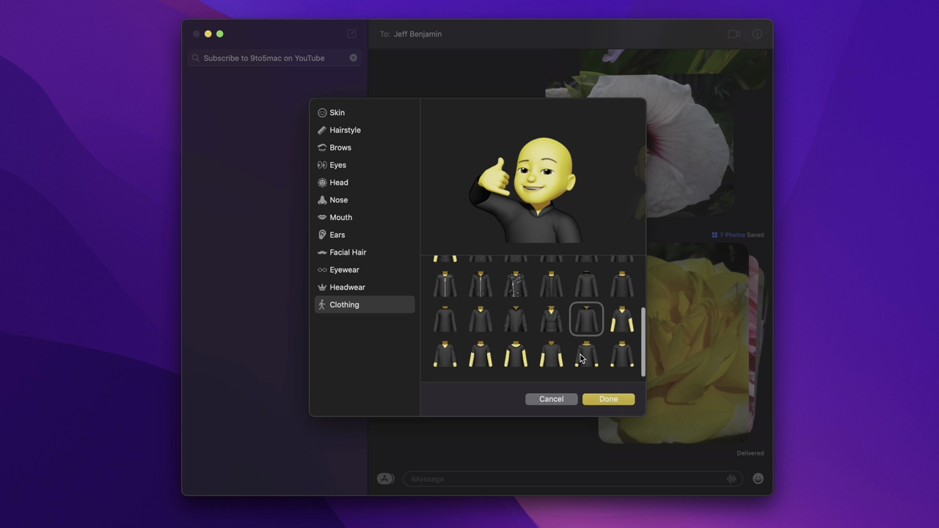
{"action": "left_click", "coordinate": [580, 357]}
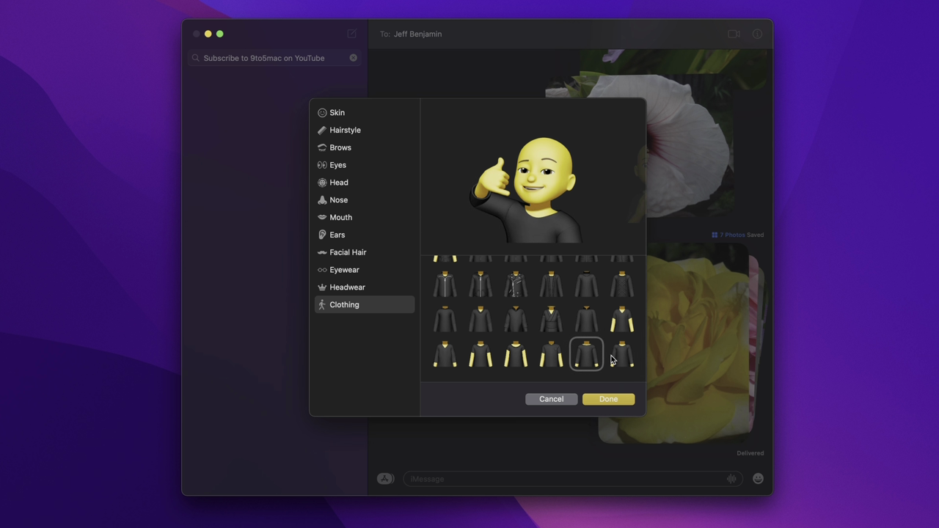
{"action": "left_click", "coordinate": [618, 358]}
{"action": "left_click", "coordinate": [544, 358]}
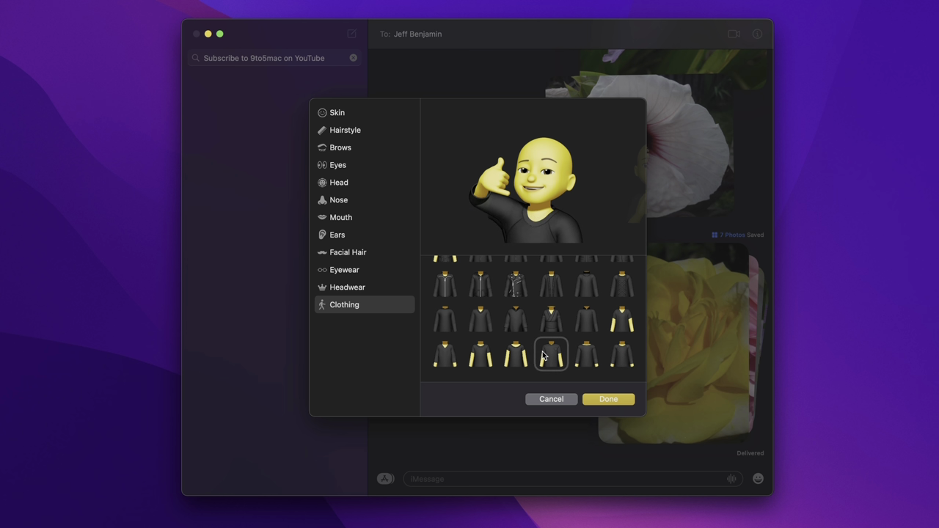
{"action": "left_click", "coordinate": [622, 356]}
Step: Set the Main clothing color to the brightest white and try the sash-waist top and the wide-sleeved robe with black V-neck
{"action": "scroll", "coordinate": [602, 350], "scroll_direction": "up", "scroll_amount": 5}
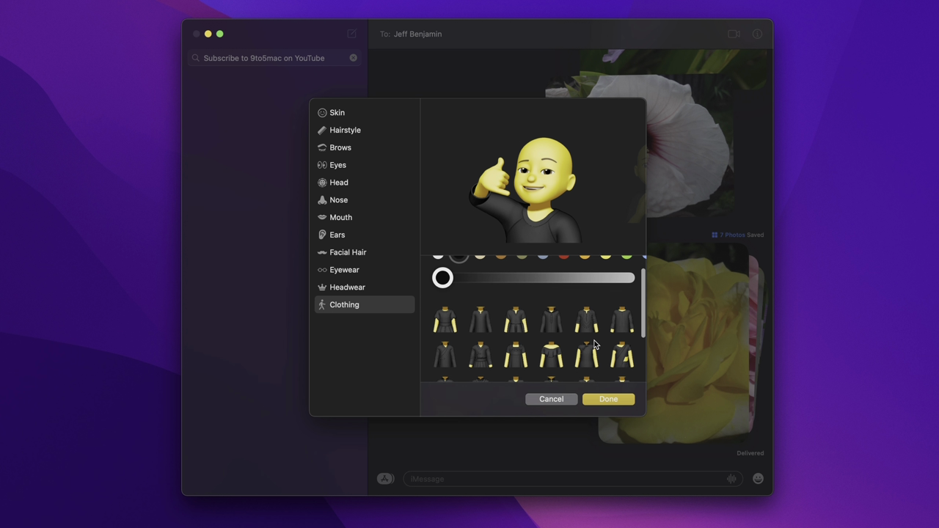
{"action": "left_click_drag", "start_coordinate": [492, 331], "coordinate": [639, 342]}
{"action": "scroll", "coordinate": [602, 335], "scroll_direction": "down", "scroll_amount": 5}
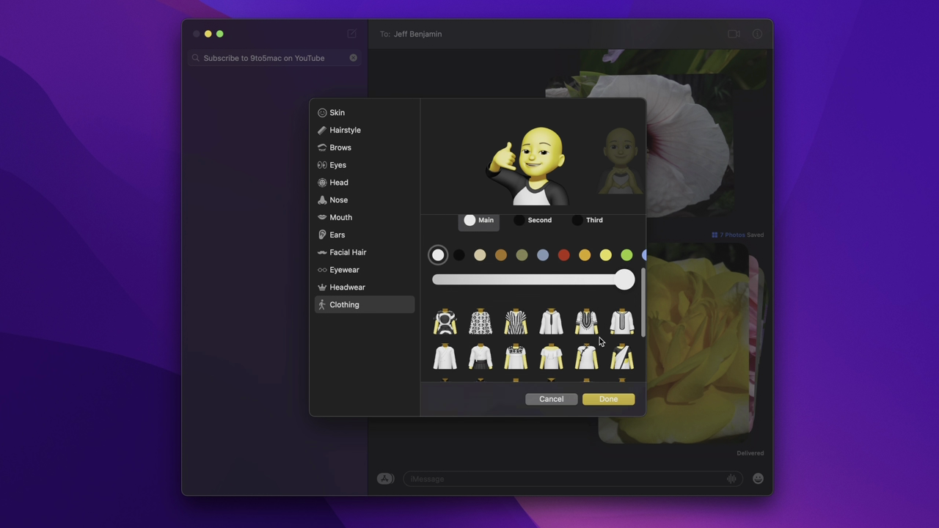
{"action": "left_click", "coordinate": [551, 301]}
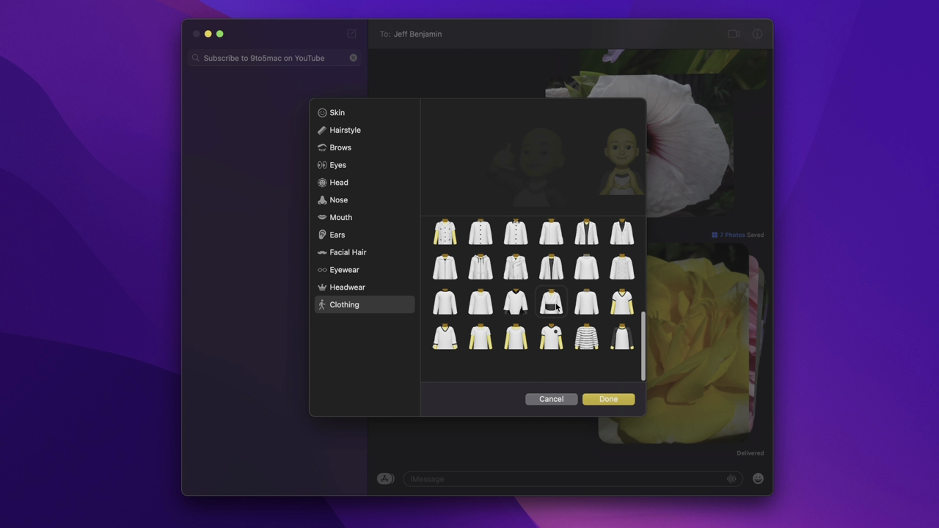
{"action": "left_click", "coordinate": [508, 309]}
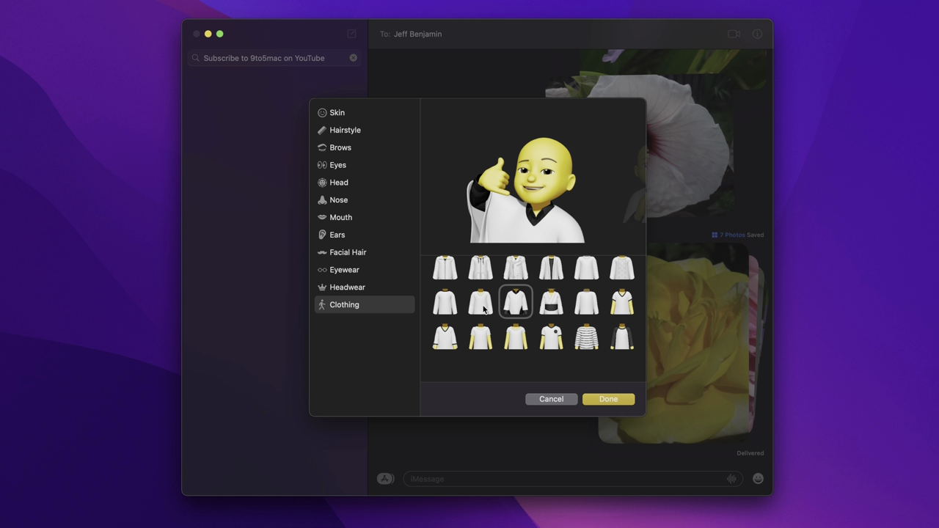
Step: Try the white long-sleeved top, T-shirt, V-neck, cable-knit sweater and blazer with black tie on the Memoji
{"action": "left_click", "coordinate": [482, 307]}
{"action": "left_click", "coordinate": [487, 342]}
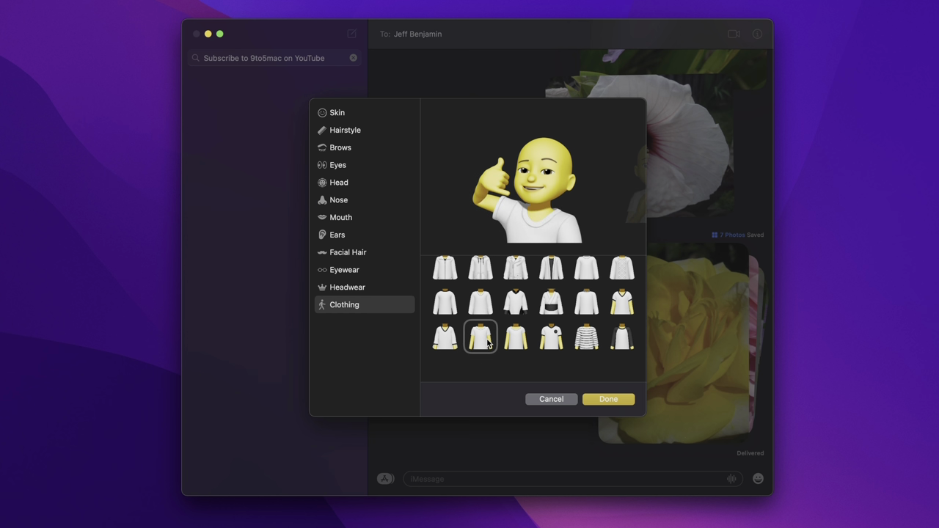
{"action": "left_click", "coordinate": [451, 336]}
{"action": "scroll", "coordinate": [585, 301], "scroll_direction": "up", "scroll_amount": 3}
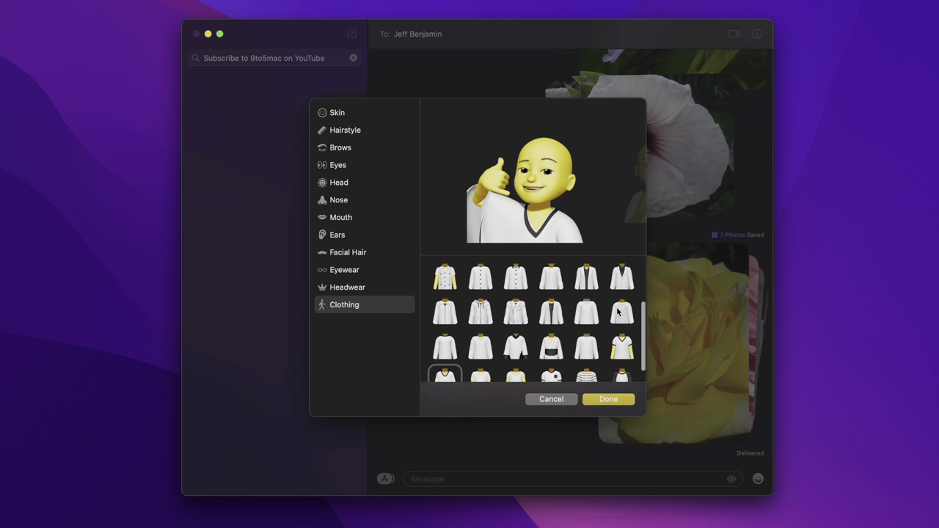
{"action": "left_click", "coordinate": [620, 312]}
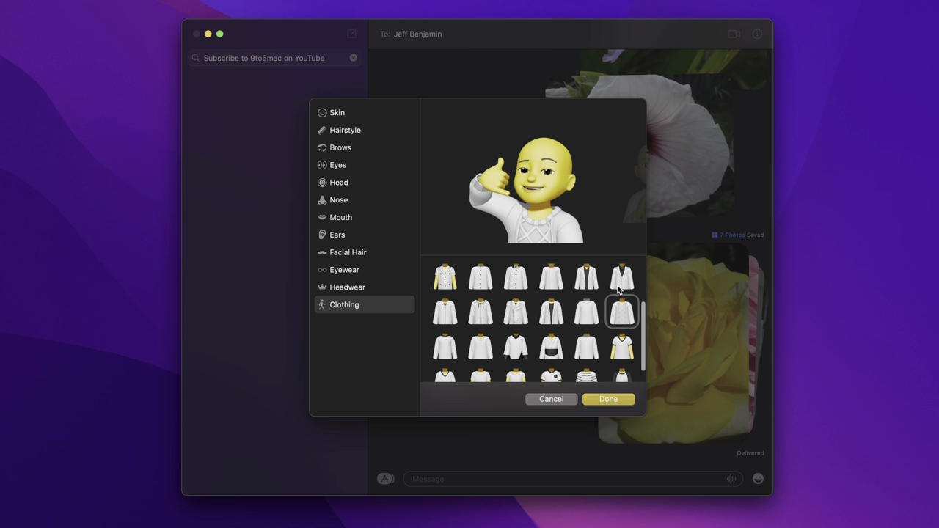
{"action": "left_click", "coordinate": [617, 286]}
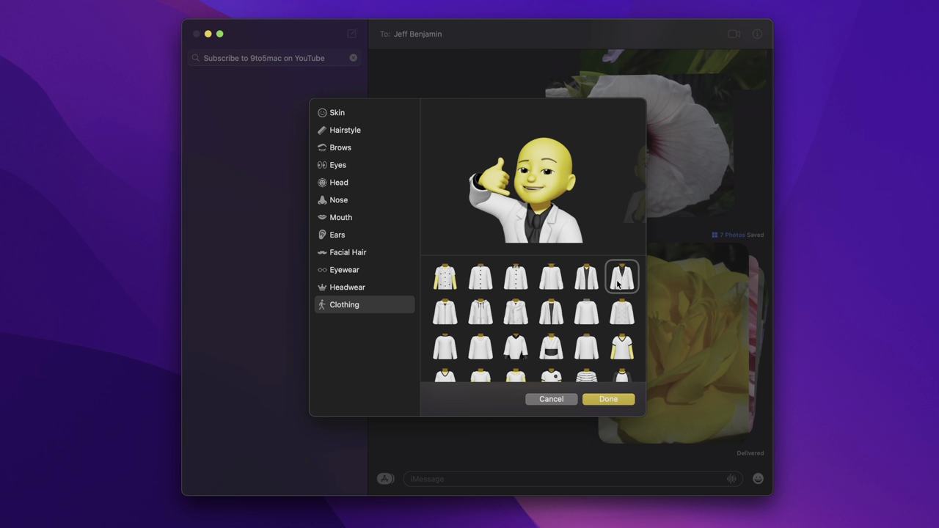
Step: Set the Second clothing color to white and Main to black, and dress the Memoji in the open blazer without a tie
{"action": "scroll", "coordinate": [618, 286], "scroll_direction": "up", "scroll_amount": 3}
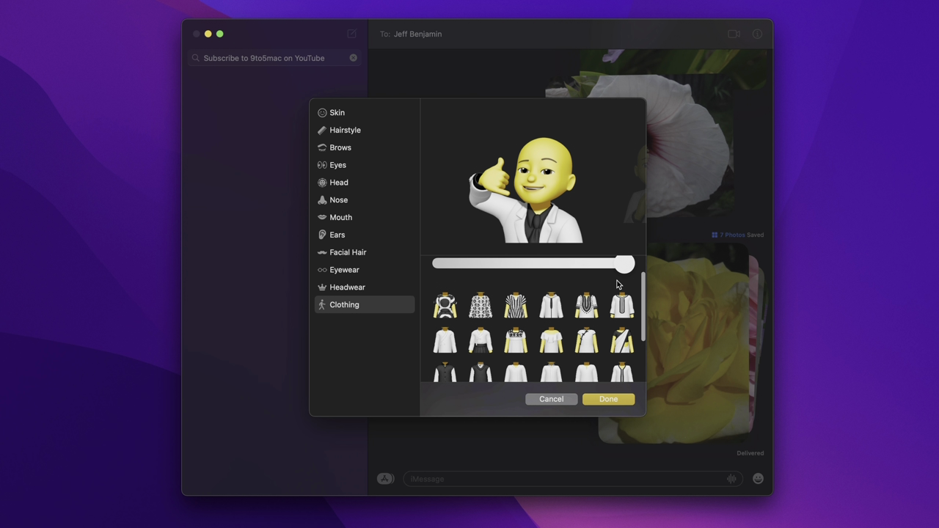
{"action": "scroll", "coordinate": [617, 284], "scroll_direction": "up", "scroll_amount": 2}
{"action": "left_click", "coordinate": [438, 307]}
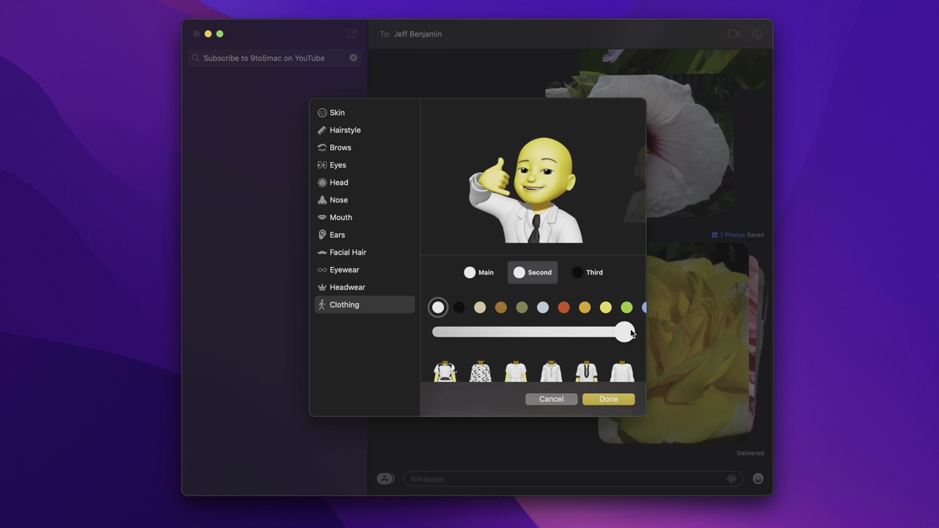
{"action": "left_click", "coordinate": [460, 308]}
{"action": "scroll", "coordinate": [460, 309], "scroll_direction": "down", "scroll_amount": 5}
{"action": "left_click", "coordinate": [592, 296]}
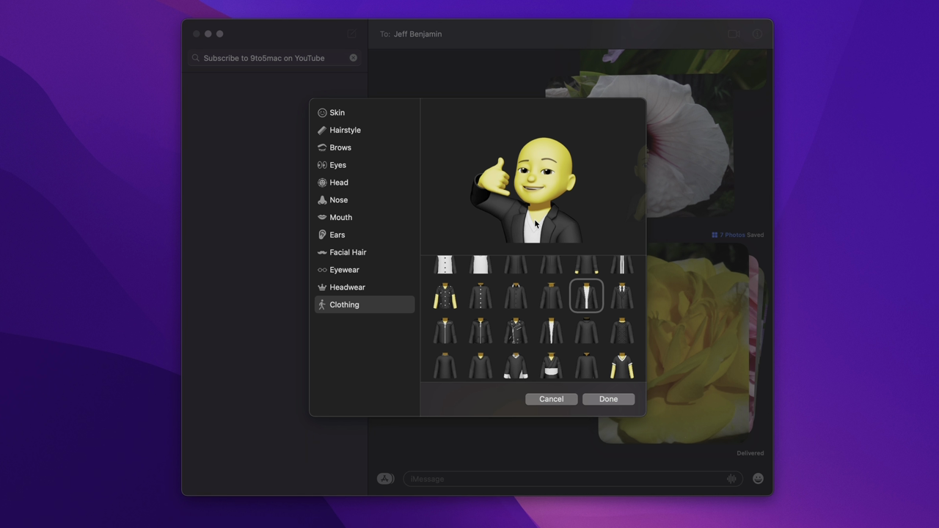
Step: Look through the Memoji's preview poses in the black blazer, from the heart hands to the facepalm, and go back
{"action": "scroll", "coordinate": [536, 220], "scroll_direction": "right", "scroll_amount": 3}
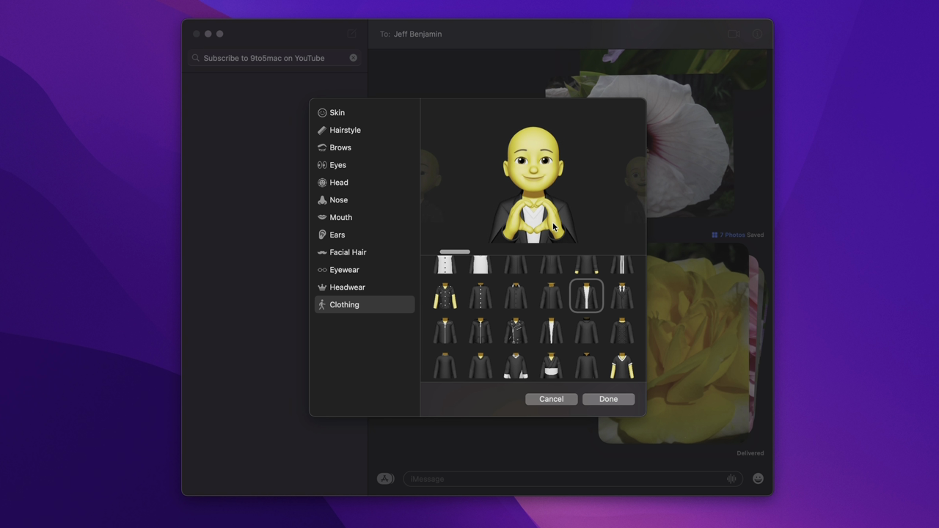
{"action": "scroll", "coordinate": [557, 227], "scroll_direction": "right", "scroll_amount": 2}
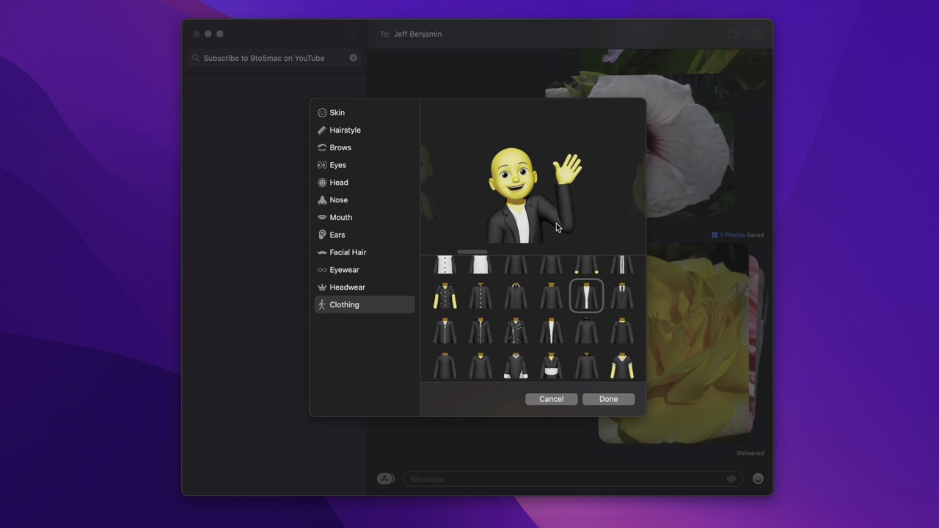
{"action": "scroll", "coordinate": [556, 227], "scroll_direction": "right", "scroll_amount": 2}
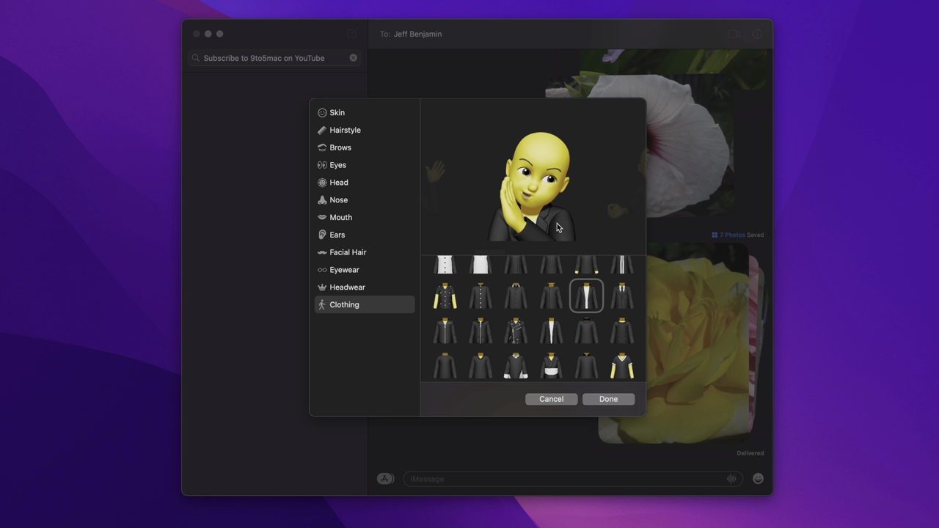
{"action": "scroll", "coordinate": [556, 226], "scroll_direction": "right", "scroll_amount": 2}
{"action": "scroll", "coordinate": [556, 227], "scroll_direction": "right", "scroll_amount": 2}
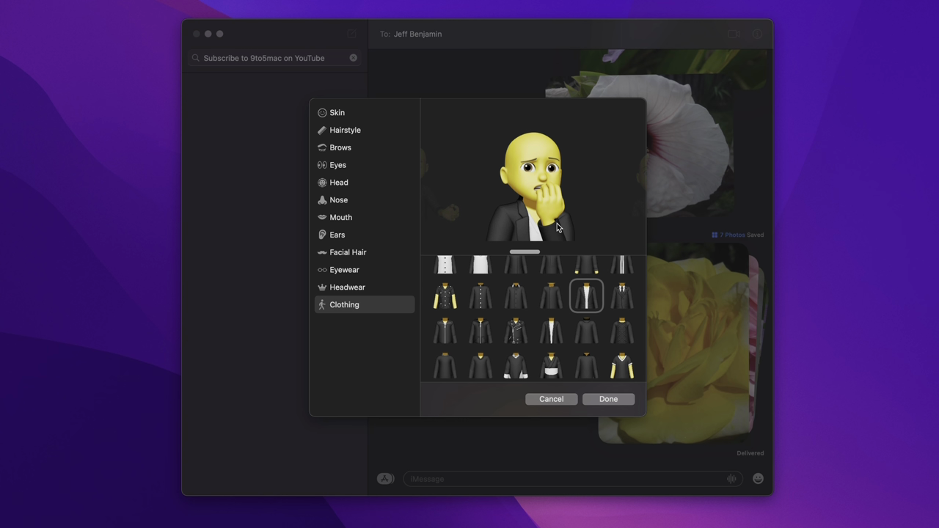
{"action": "scroll", "coordinate": [557, 227], "scroll_direction": "right", "scroll_amount": 2}
{"action": "scroll", "coordinate": [557, 227], "scroll_direction": "right", "scroll_amount": 2}
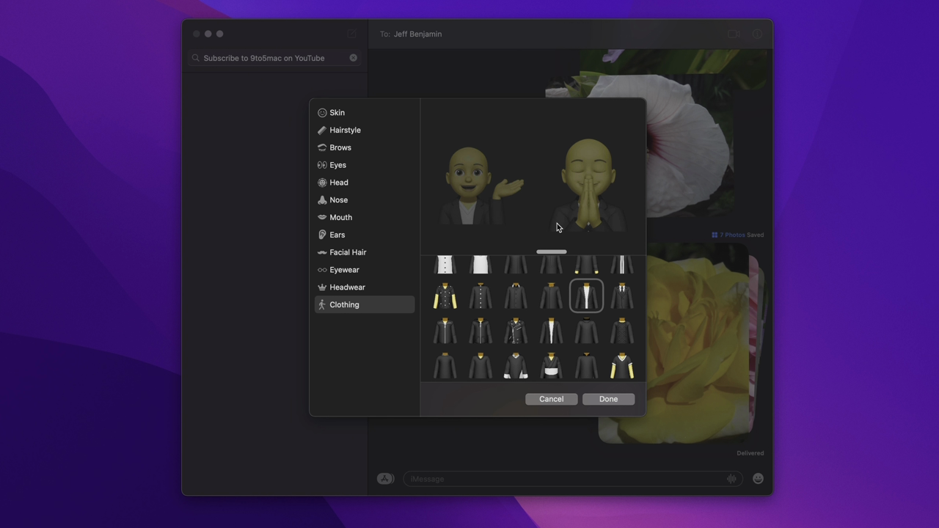
{"action": "scroll", "coordinate": [557, 228], "scroll_direction": "right", "scroll_amount": 2}
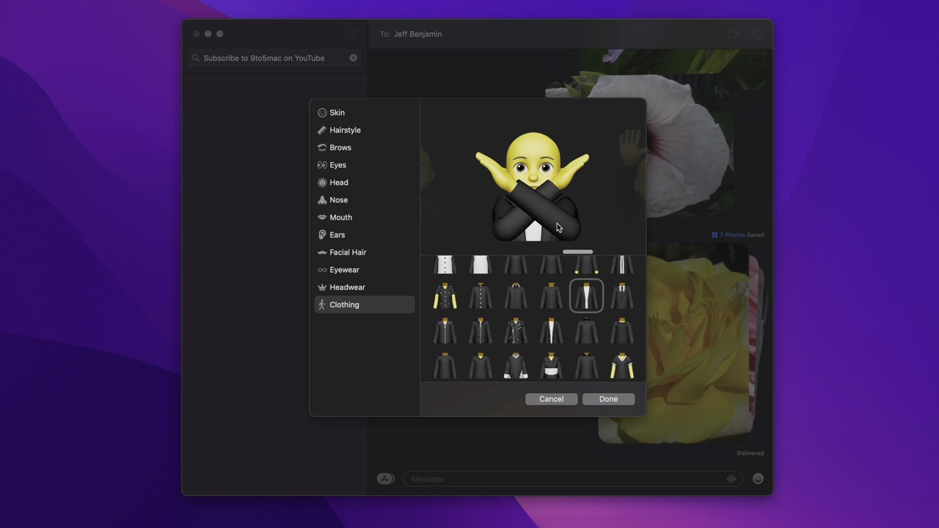
{"action": "scroll", "coordinate": [557, 228], "scroll_direction": "right", "scroll_amount": 2}
{"action": "scroll", "coordinate": [557, 224], "scroll_direction": "right", "scroll_amount": 2}
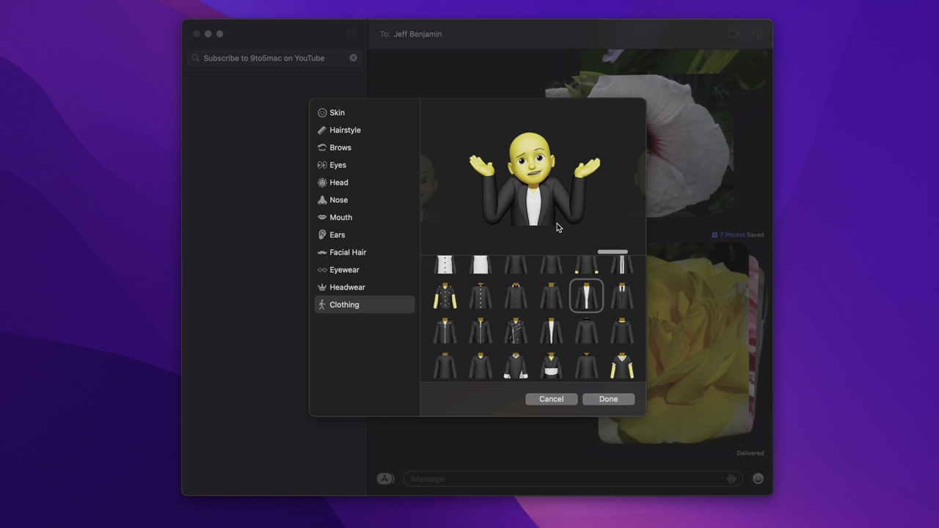
{"action": "scroll", "coordinate": [557, 224], "scroll_direction": "right", "scroll_amount": 2}
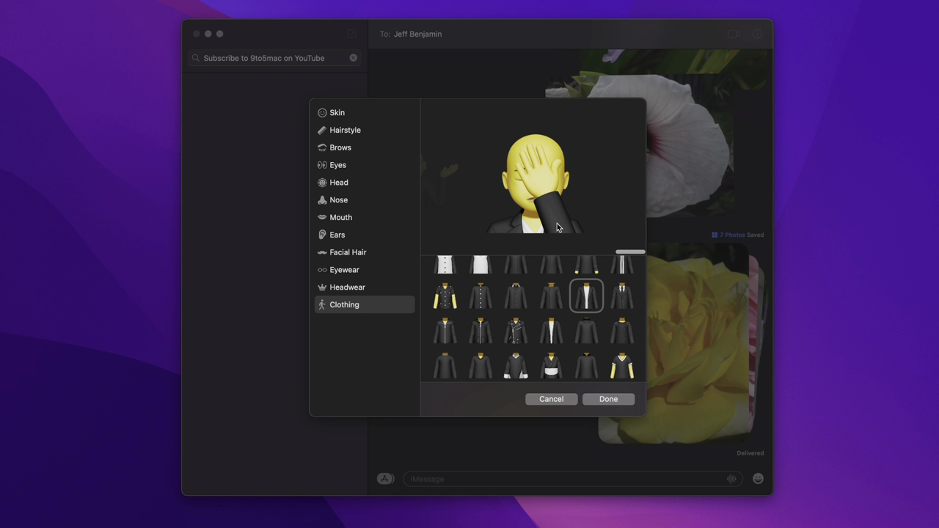
{"action": "scroll", "coordinate": [557, 227], "scroll_direction": "left", "scroll_amount": 2}
{"action": "scroll", "coordinate": [557, 223], "scroll_direction": "left", "scroll_amount": 4}
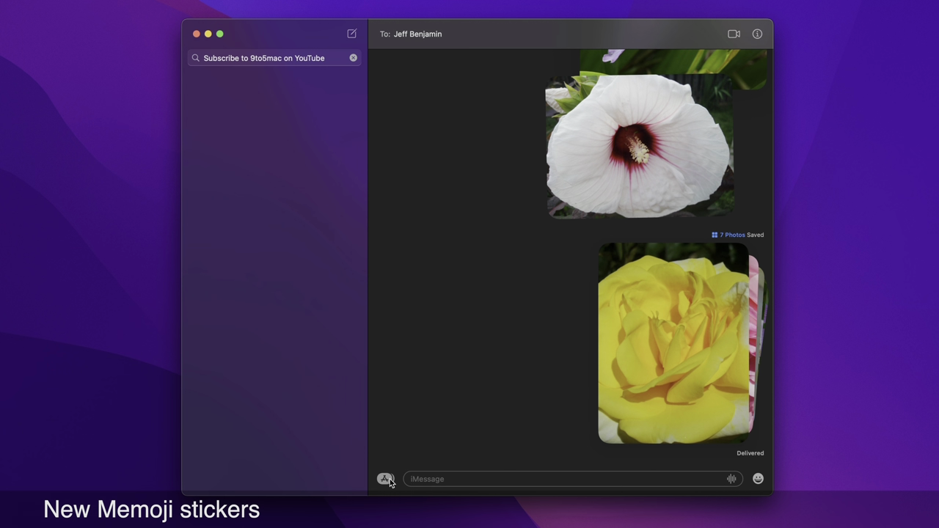
Step: Open the Memoji Stickers for the conversation and examine the bald yellow Memoji's stickers, including the new poses
{"action": "left_click", "coordinate": [386, 479]}
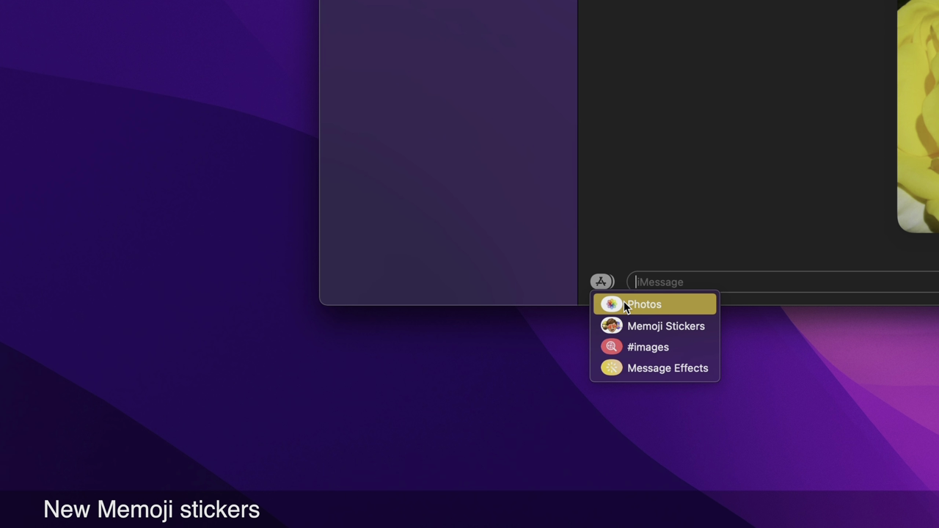
{"action": "left_click", "coordinate": [633, 326]}
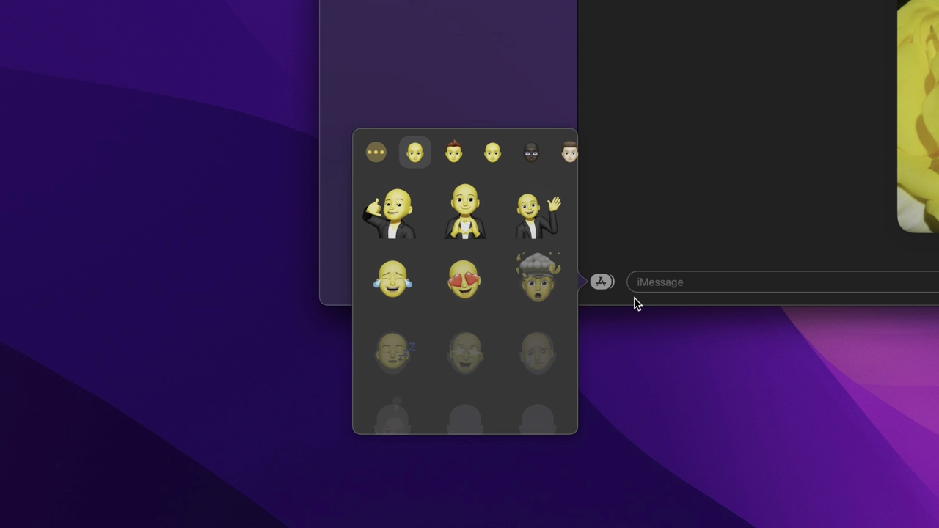
{"action": "scroll", "coordinate": [518, 260], "scroll_direction": "down", "scroll_amount": 3}
{"action": "scroll", "coordinate": [518, 261], "scroll_direction": "down", "scroll_amount": 8}
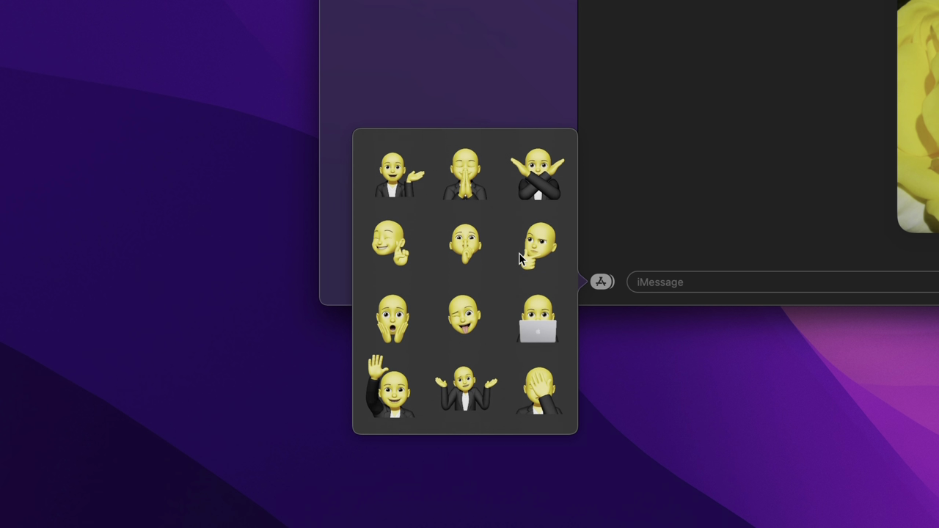
{"action": "scroll", "coordinate": [520, 256], "scroll_direction": "up", "scroll_amount": 10}
{"action": "scroll", "coordinate": [519, 257], "scroll_direction": "down", "scroll_amount": 3}
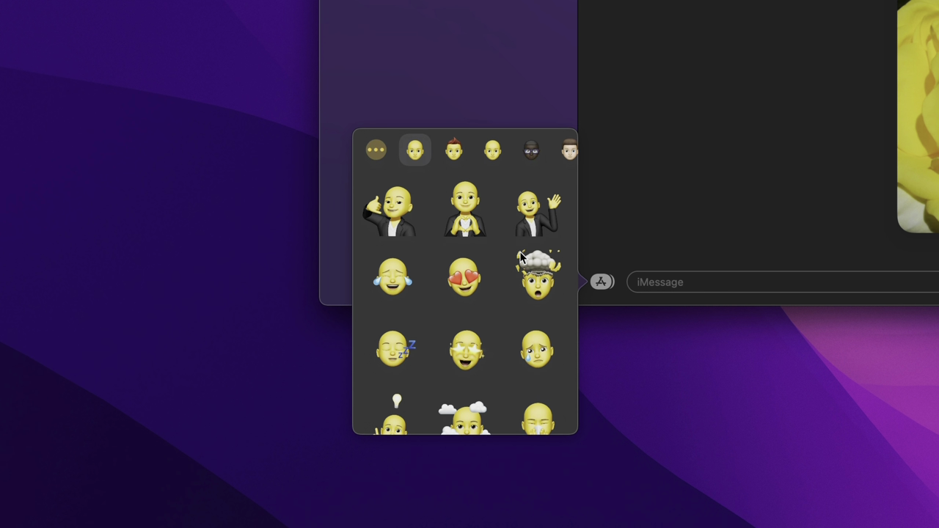
{"action": "scroll", "coordinate": [520, 257], "scroll_direction": "up", "scroll_amount": 3}
{"action": "scroll", "coordinate": [513, 264], "scroll_direction": "down", "scroll_amount": 2}
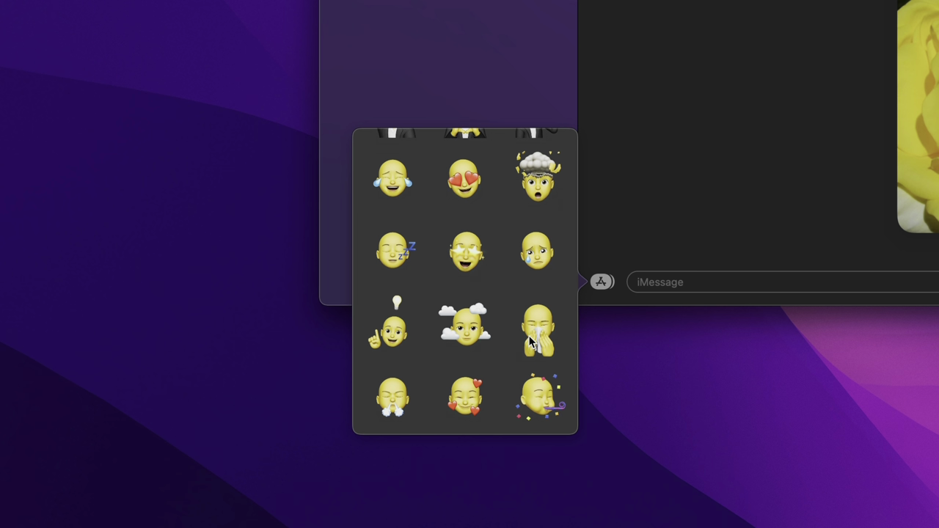
{"action": "scroll", "coordinate": [531, 342], "scroll_direction": "down", "scroll_amount": 5}
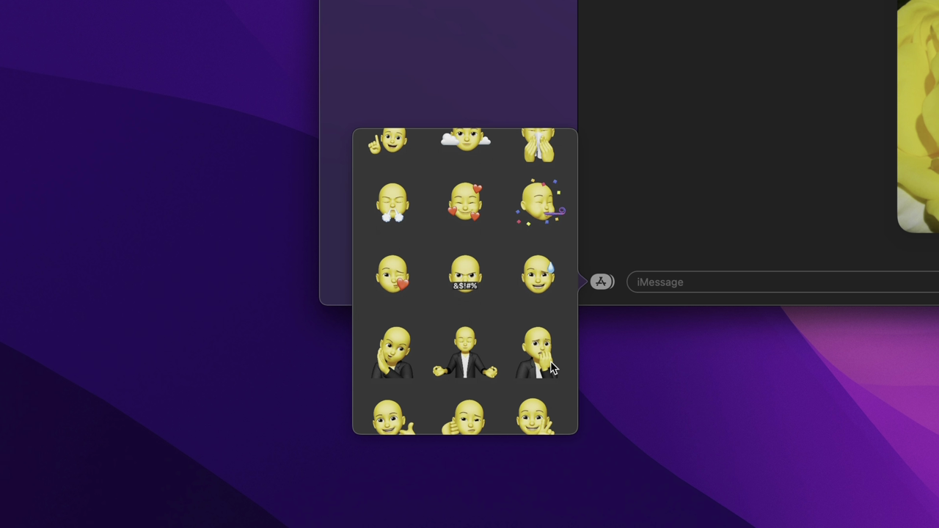
{"action": "scroll", "coordinate": [551, 361], "scroll_direction": "down", "scroll_amount": 2}
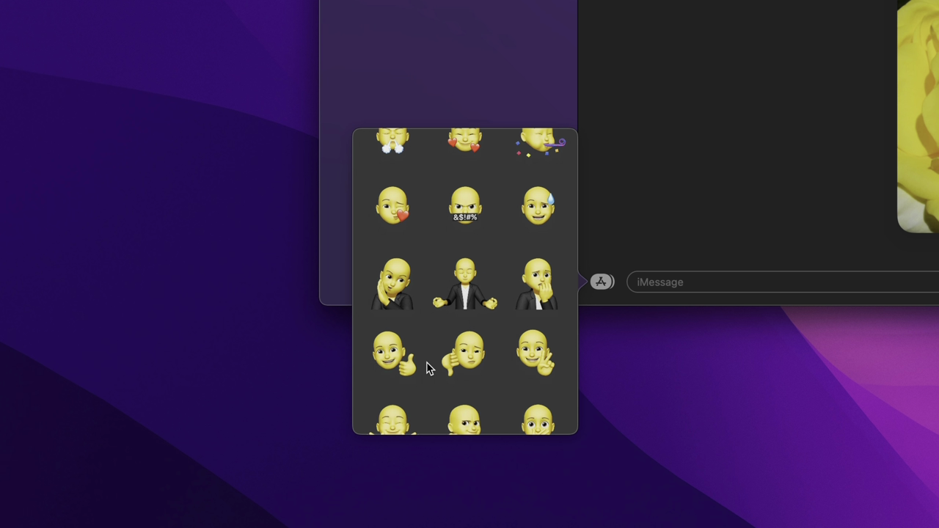
{"action": "scroll", "coordinate": [537, 356], "scroll_direction": "down", "scroll_amount": 2}
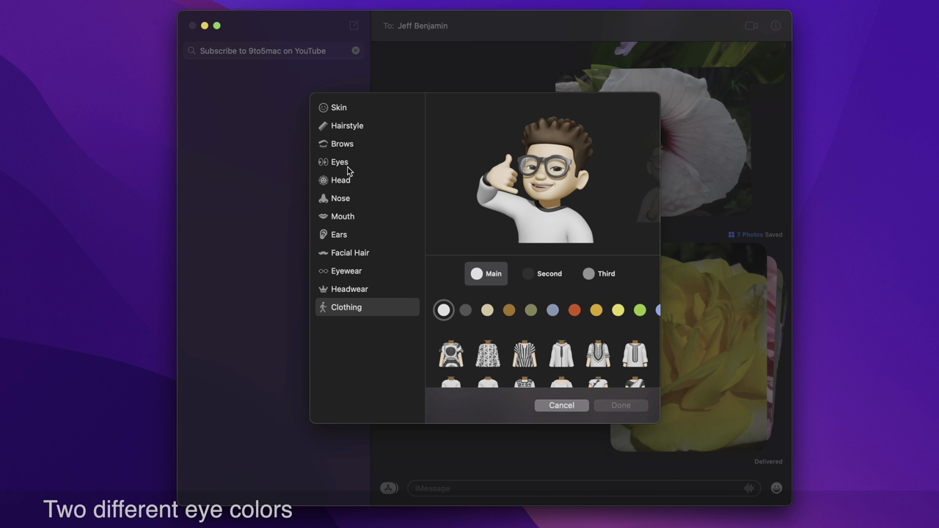
Step: Add a second eye color to the Memoji with glasses, trying red, golden yellow and hazel before choosing light blue
{"action": "left_click", "coordinate": [349, 167]}
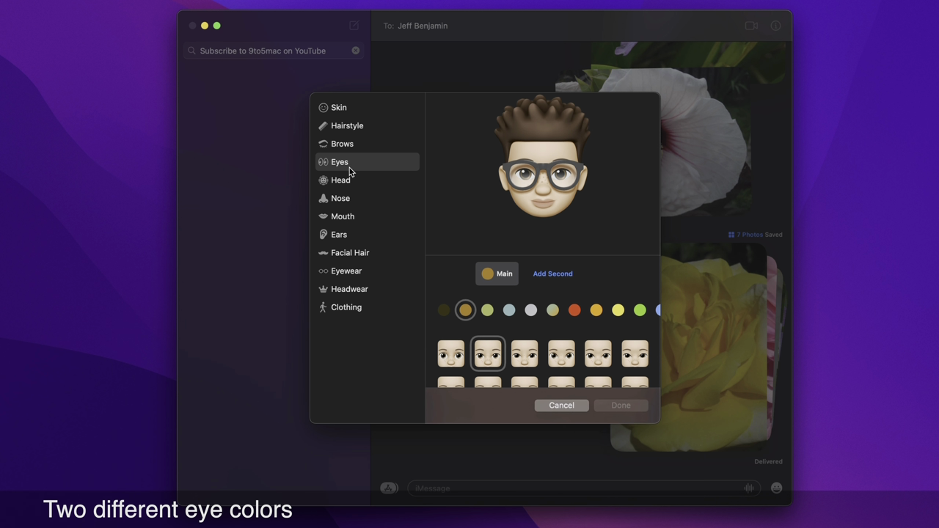
{"action": "left_click", "coordinate": [559, 276]}
{"action": "left_click", "coordinate": [573, 310]}
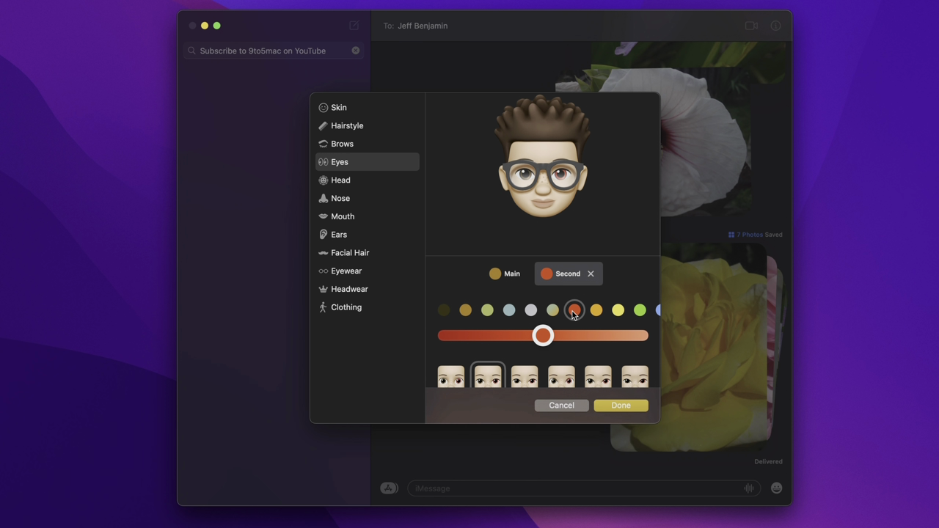
{"action": "left_click", "coordinate": [595, 311]}
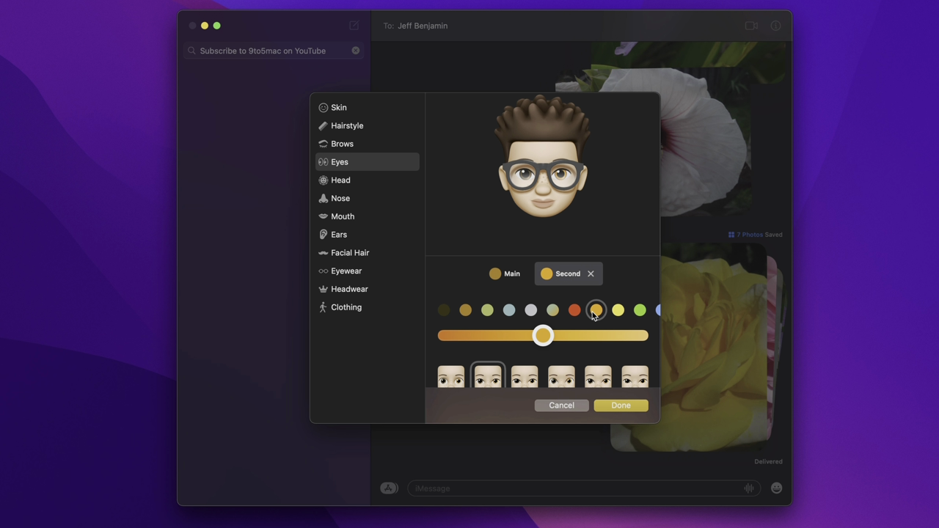
{"action": "left_click", "coordinate": [553, 311]}
{"action": "left_click", "coordinate": [509, 310]}
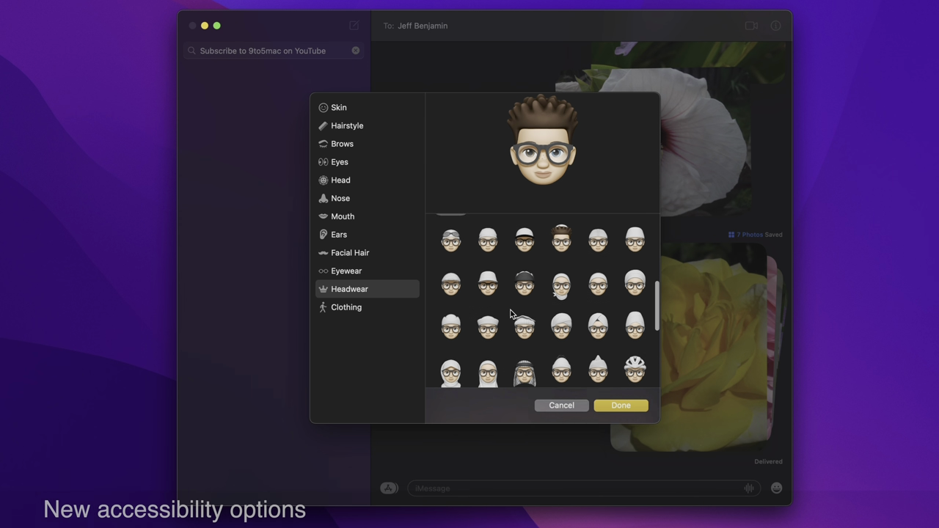
Step: Put the white padded soft helmet from the Headwear options on the Memoji
{"action": "scroll", "coordinate": [549, 312], "scroll_direction": "down", "scroll_amount": 2}
{"action": "scroll", "coordinate": [550, 317], "scroll_direction": "down", "scroll_amount": 2}
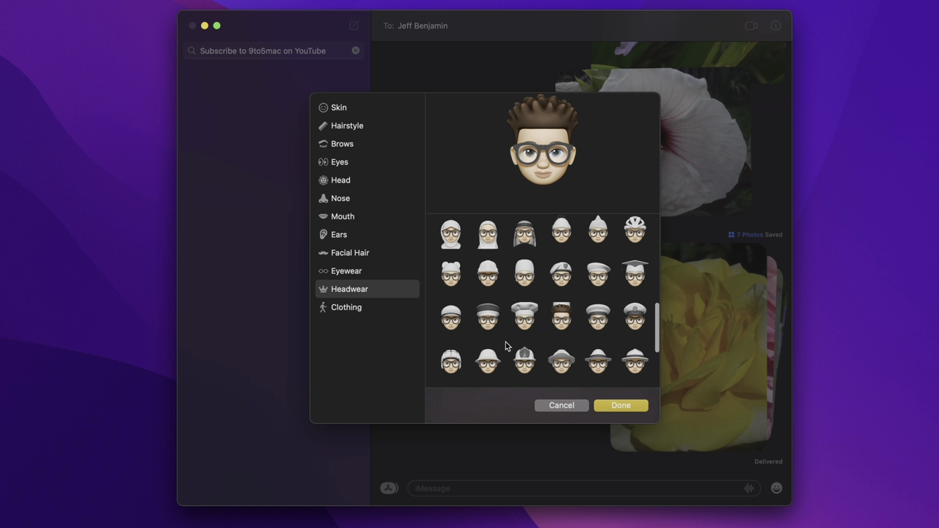
{"action": "left_click", "coordinate": [450, 362]}
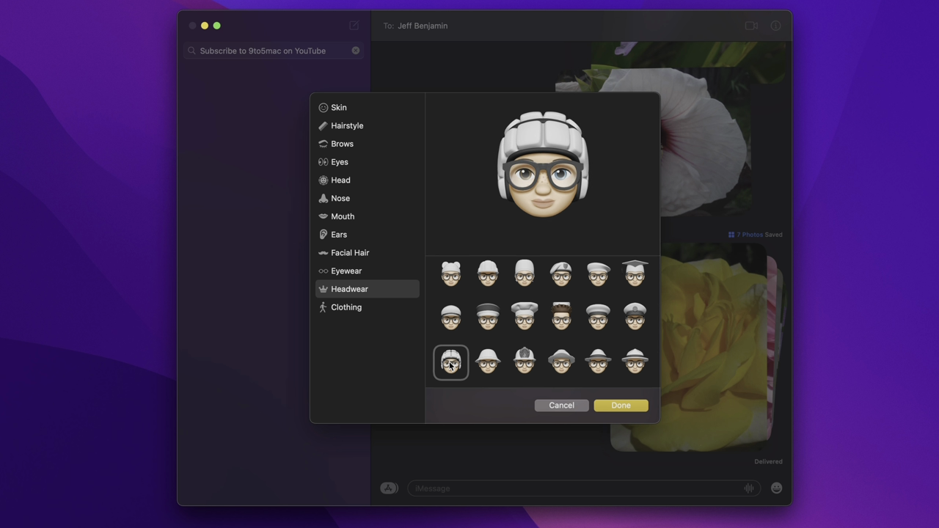
Step: Add the oxygen tube to the Memoji's nose
{"action": "left_click", "coordinate": [360, 199]}
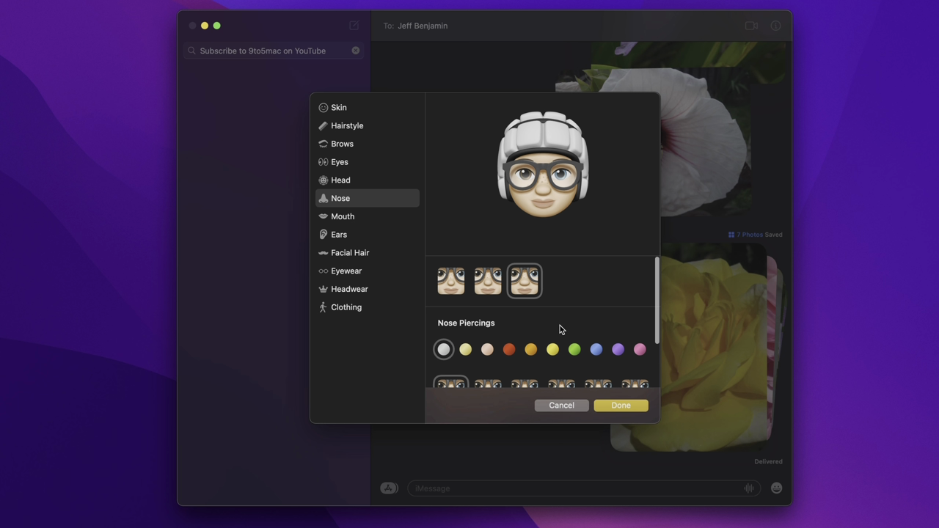
{"action": "scroll", "coordinate": [560, 330], "scroll_direction": "down", "scroll_amount": 4}
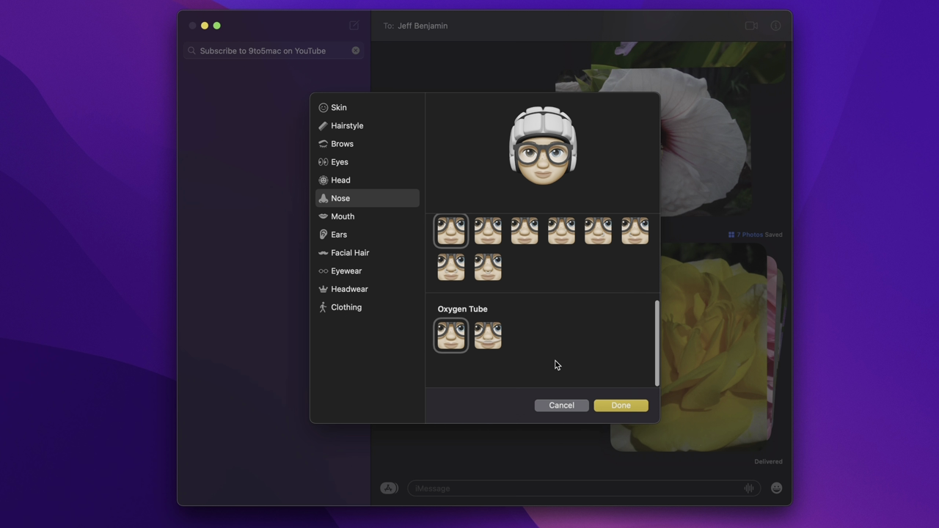
{"action": "left_click", "coordinate": [484, 347]}
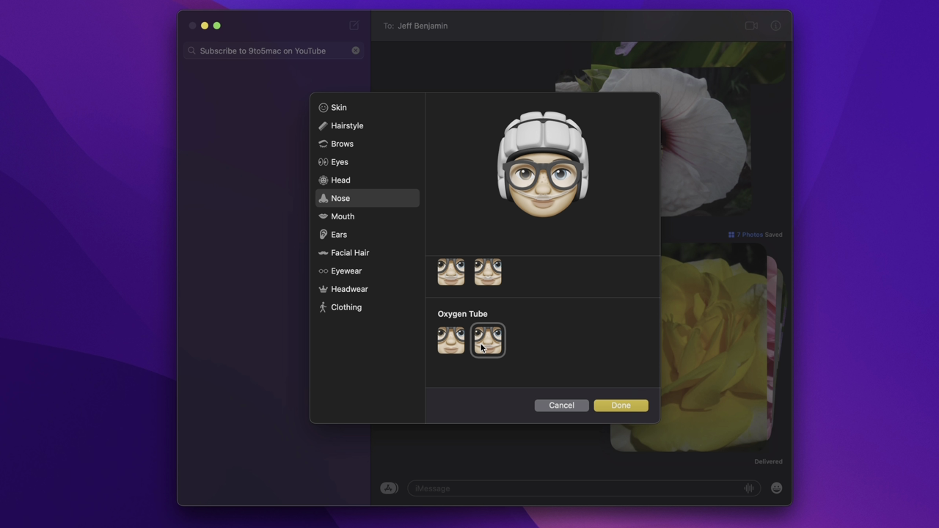
Step: Add the last Audio ear device option, worn behind the ear, to the Memoji's ears
{"action": "left_click", "coordinate": [383, 236]}
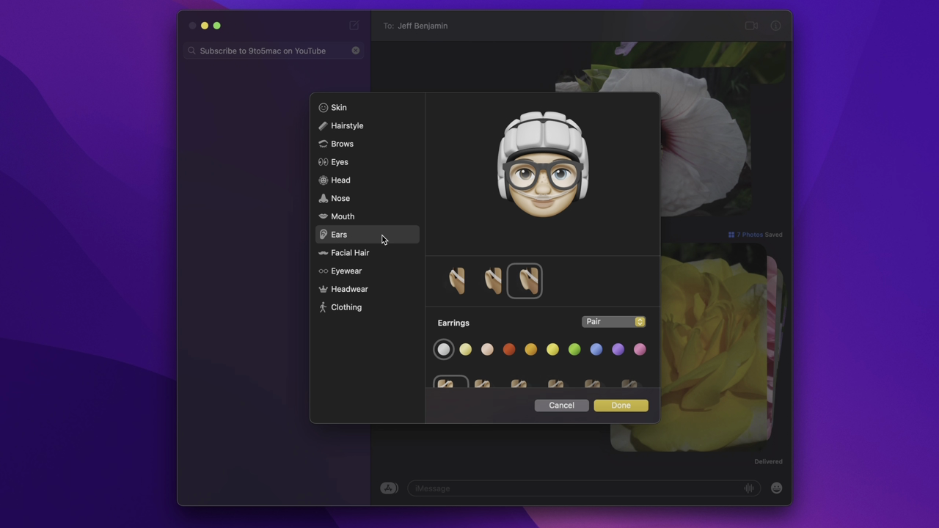
{"action": "scroll", "coordinate": [503, 298], "scroll_direction": "down", "scroll_amount": 8}
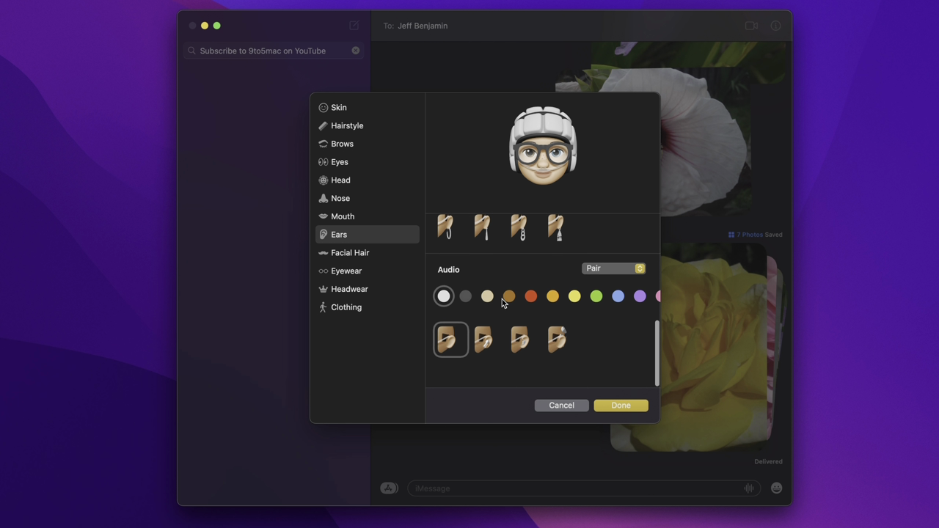
{"action": "left_click", "coordinate": [554, 337]}
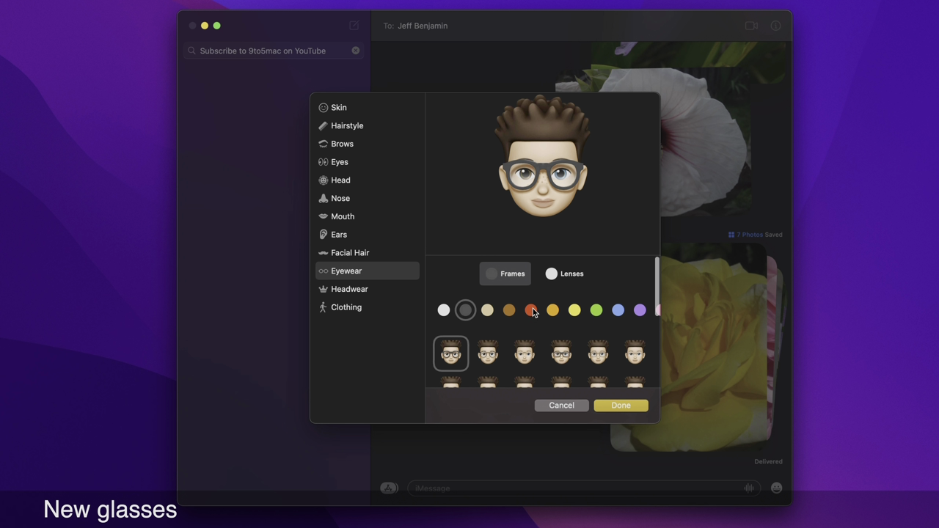
Step: Color the Memoji's glasses frames orange-red, try blue, gold, brown, beige and dark gray lenses, and remove the lens color
{"action": "left_click", "coordinate": [532, 311]}
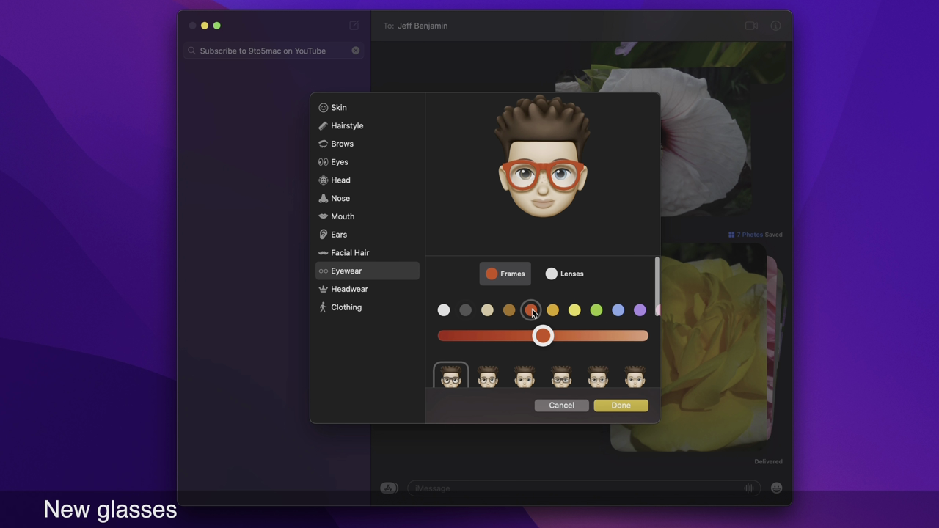
{"action": "left_click", "coordinate": [556, 280]}
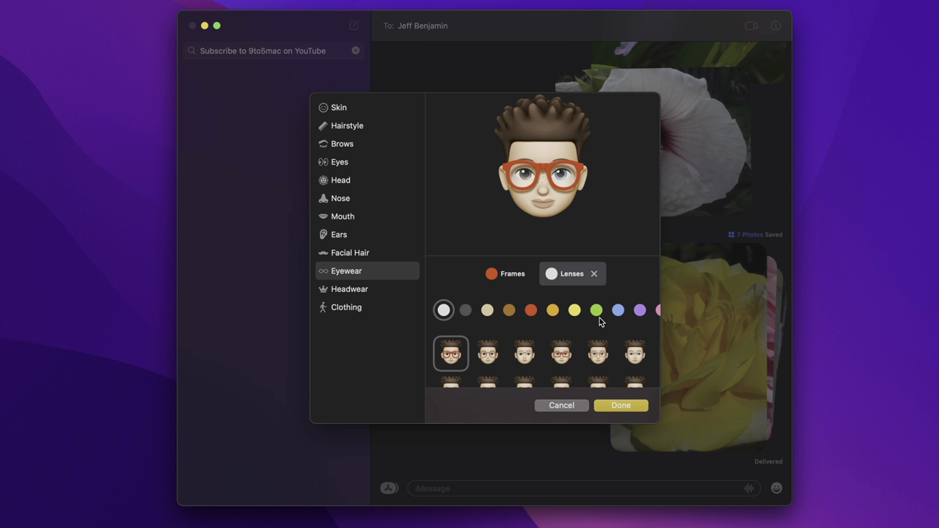
{"action": "left_click", "coordinate": [617, 311]}
{"action": "left_click", "coordinate": [552, 312]}
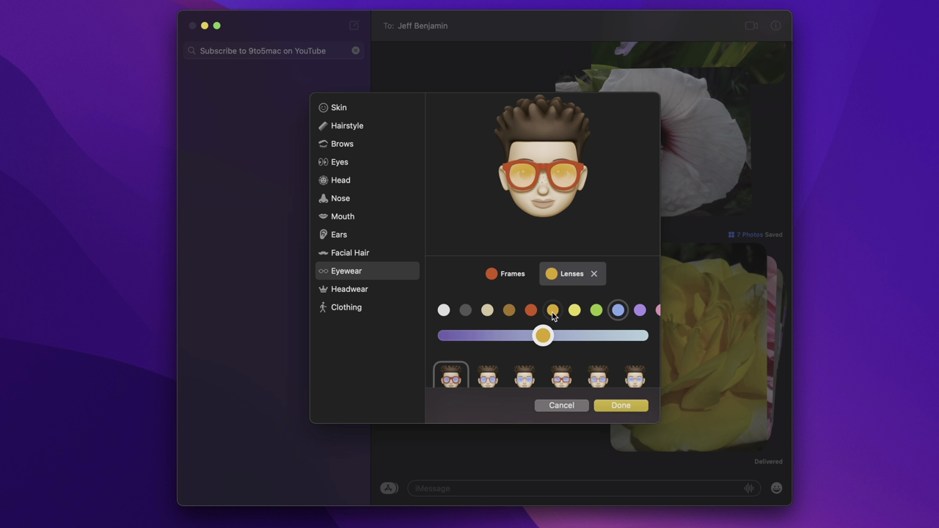
{"action": "left_click", "coordinate": [510, 313]}
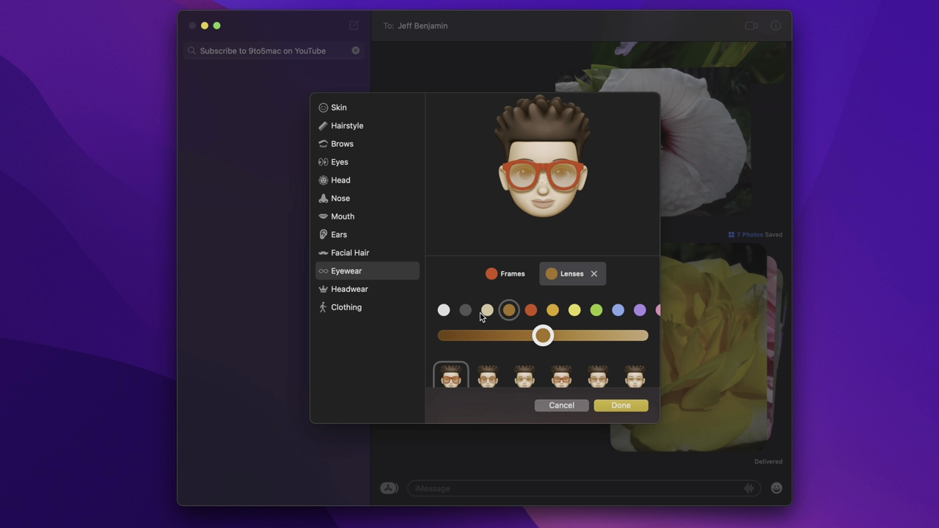
{"action": "left_click", "coordinate": [483, 312]}
{"action": "left_click", "coordinate": [466, 311]}
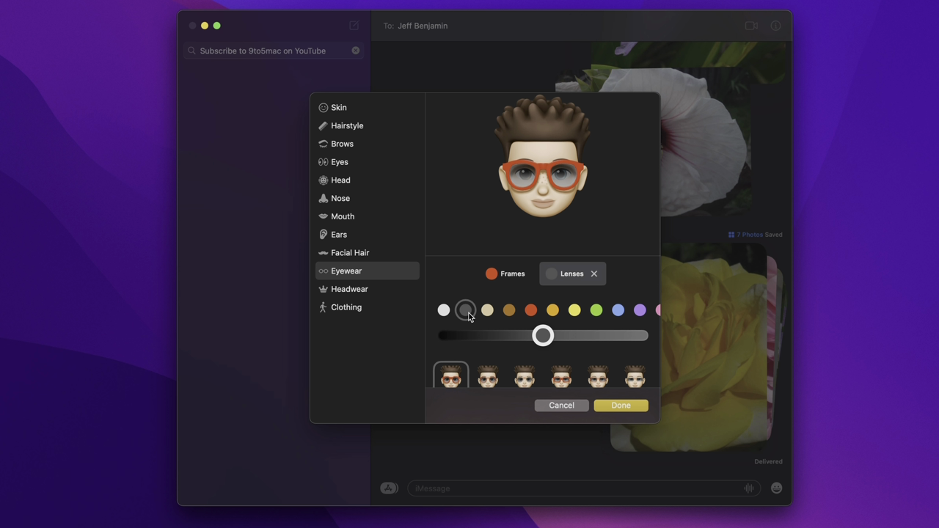
{"action": "left_click", "coordinate": [594, 274]}
Step: Try several of the further eyewear styles on the Memoji, including heart-shaped glasses and small low-sitting reading glasses
{"action": "scroll", "coordinate": [575, 286], "scroll_direction": "down", "scroll_amount": 6}
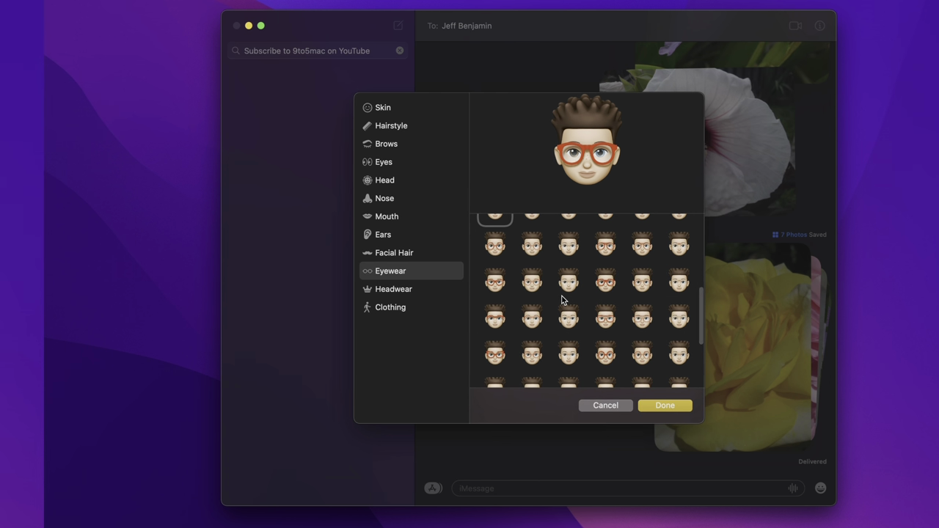
{"action": "left_click", "coordinate": [561, 326]}
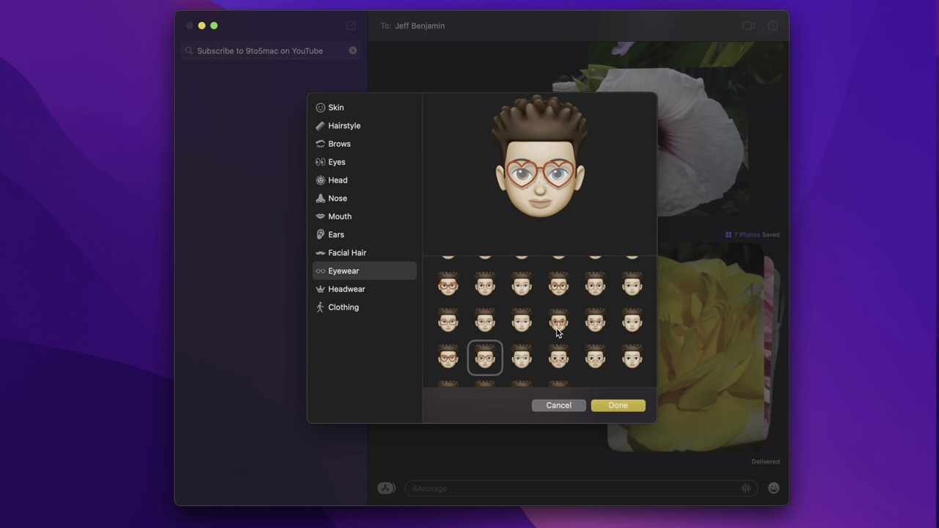
{"action": "left_click", "coordinate": [598, 324]}
{"action": "left_click", "coordinate": [631, 325]}
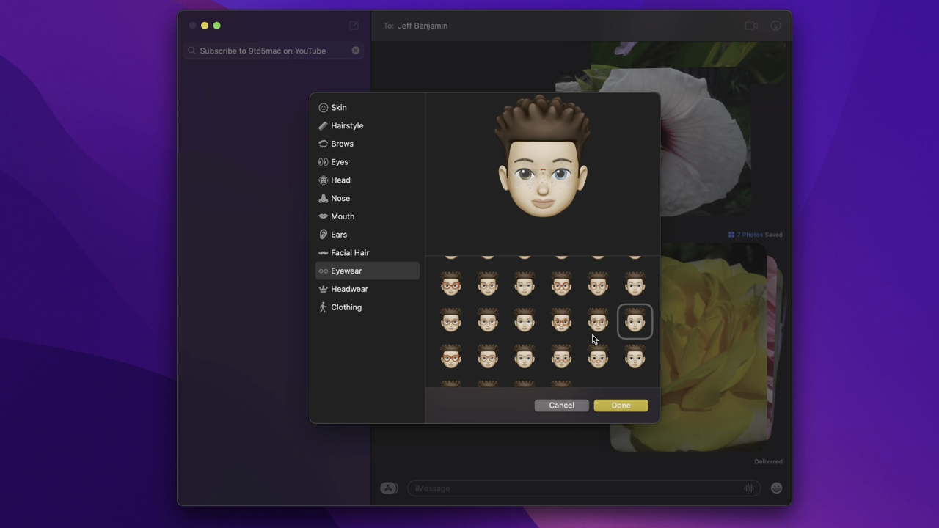
{"action": "left_click", "coordinate": [438, 362]}
{"action": "left_click", "coordinate": [489, 360]}
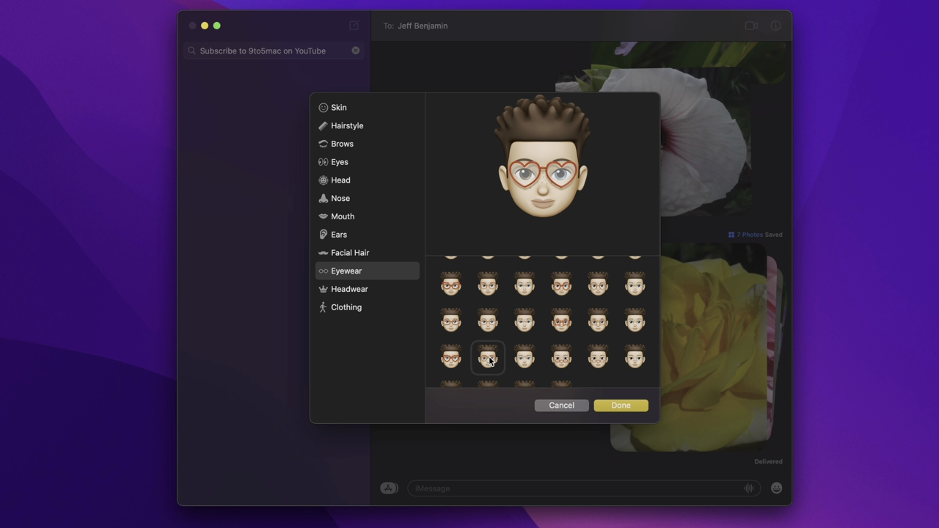
{"action": "left_click", "coordinate": [526, 359]}
{"action": "left_click", "coordinate": [556, 360]}
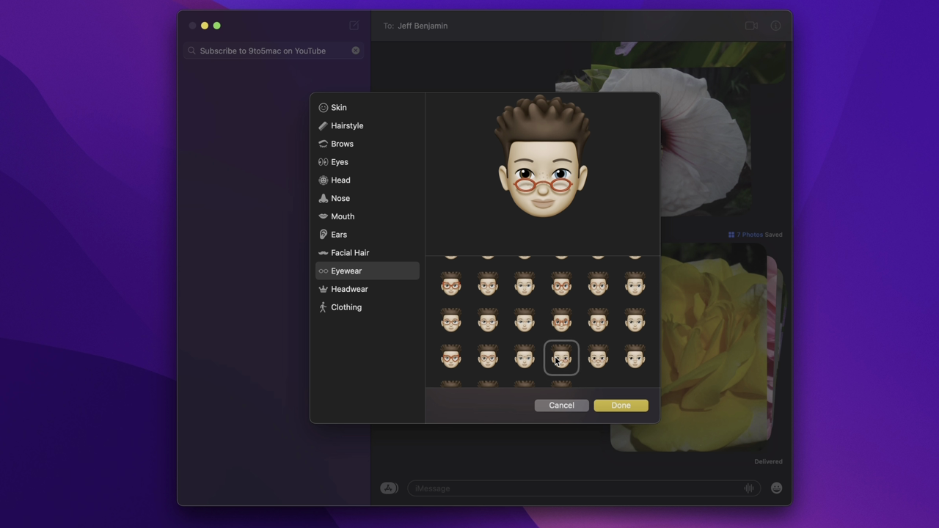
{"action": "left_click", "coordinate": [592, 360]}
{"action": "left_click", "coordinate": [634, 360]}
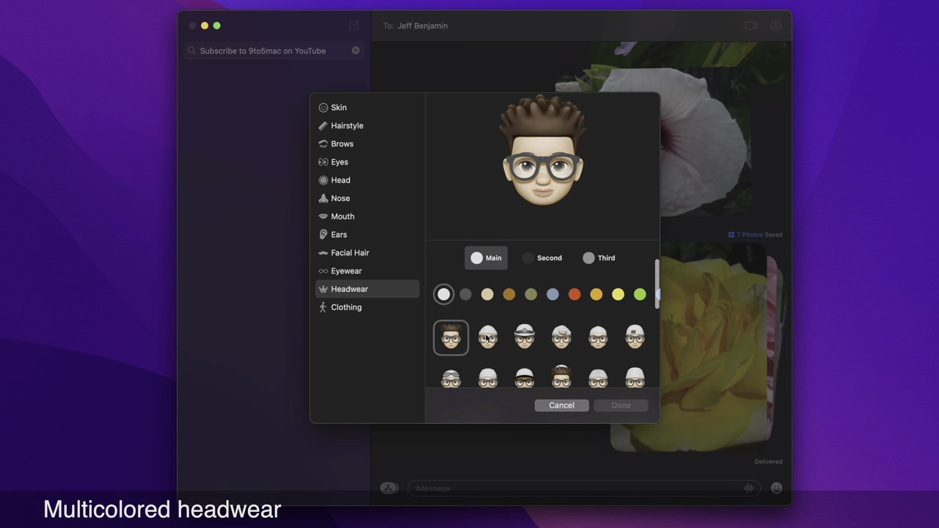
Step: Try the beanie on the Memoji, choose the brimmed hat with a round front badge, and set its main color to dark brown
{"action": "left_click", "coordinate": [488, 338]}
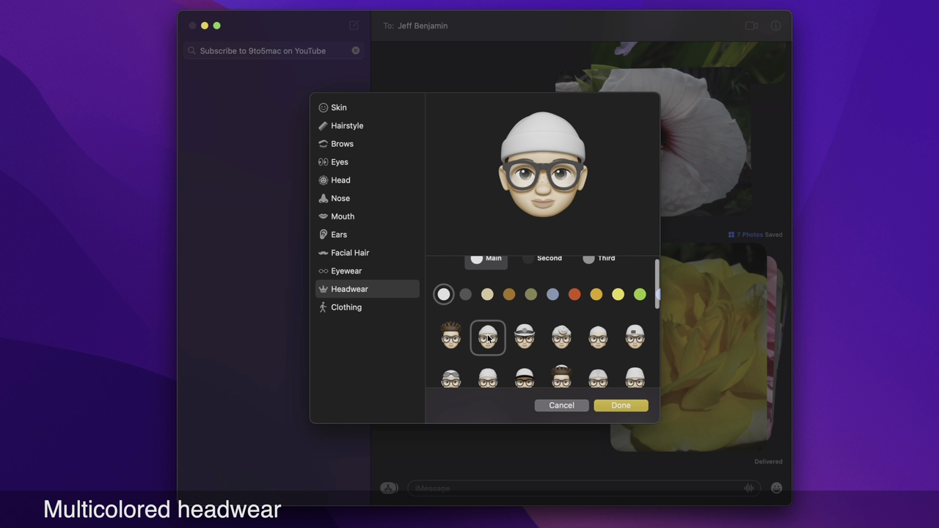
{"action": "left_click", "coordinate": [526, 339]}
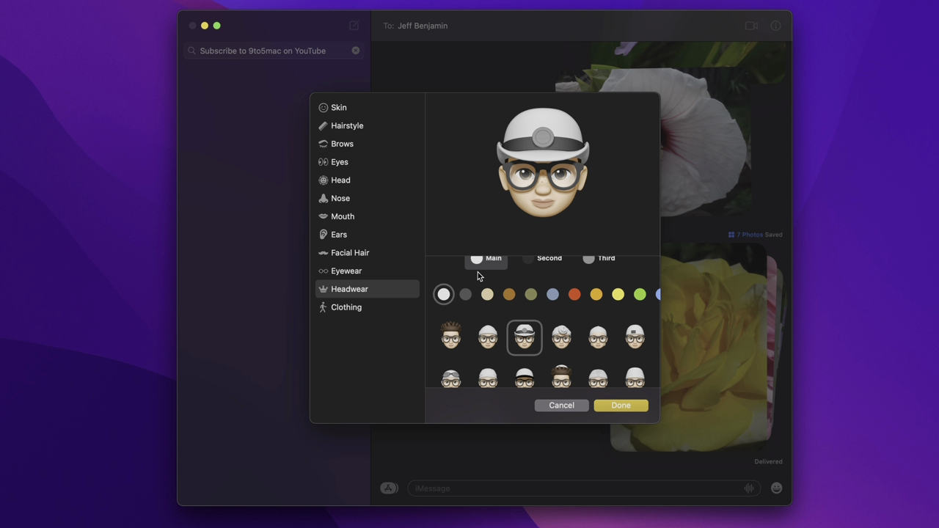
{"action": "scroll", "coordinate": [495, 271], "scroll_direction": "up", "scroll_amount": 1}
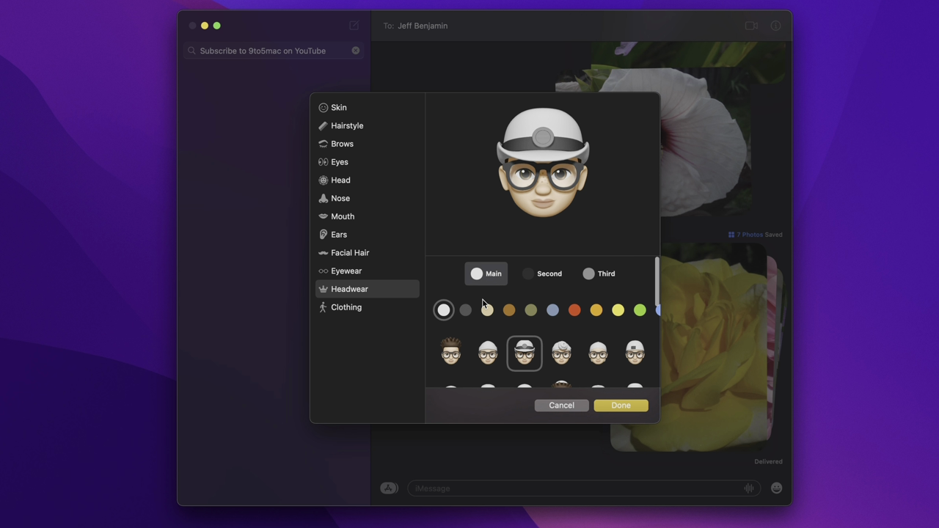
{"action": "left_click", "coordinate": [508, 309]}
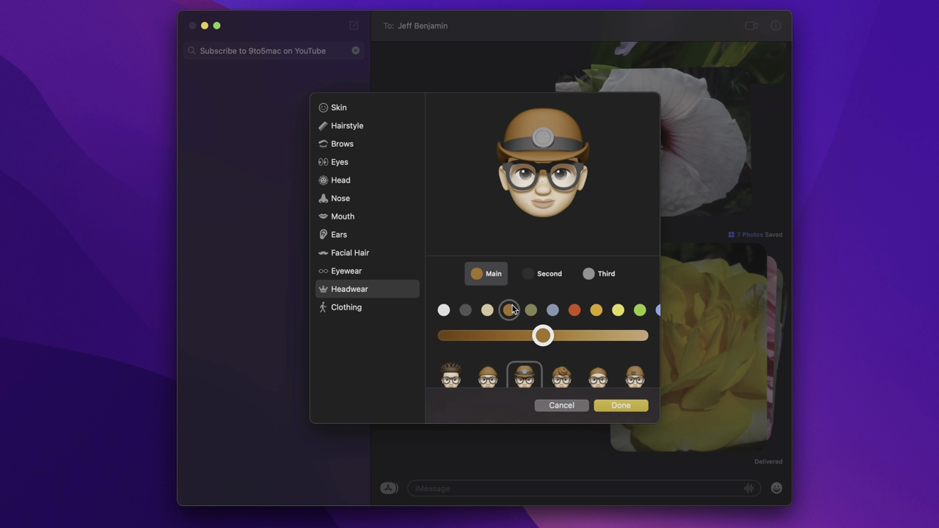
{"action": "left_click_drag", "start_coordinate": [536, 327], "coordinate": [473, 327]}
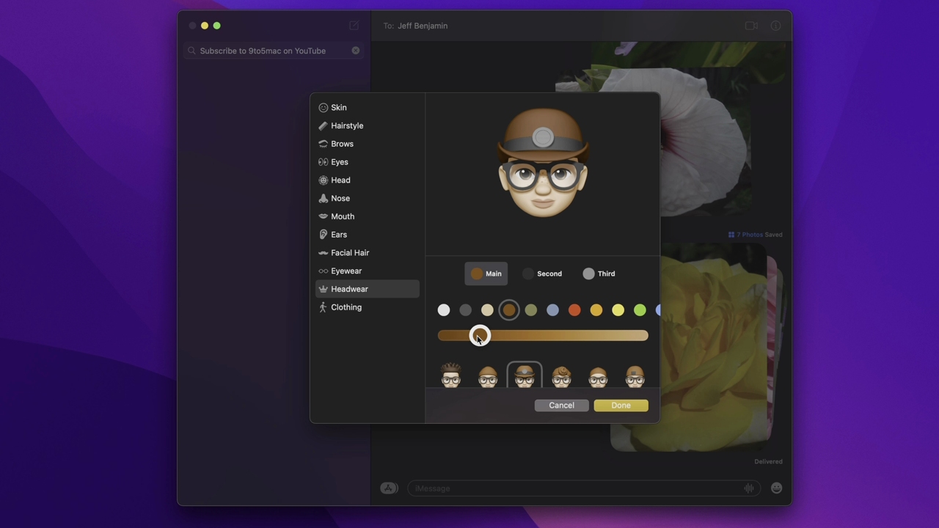
Step: Set the hat's second color to yellow after trying orange-red, and its third color to white
{"action": "left_click", "coordinate": [539, 275]}
{"action": "left_click", "coordinate": [574, 309]}
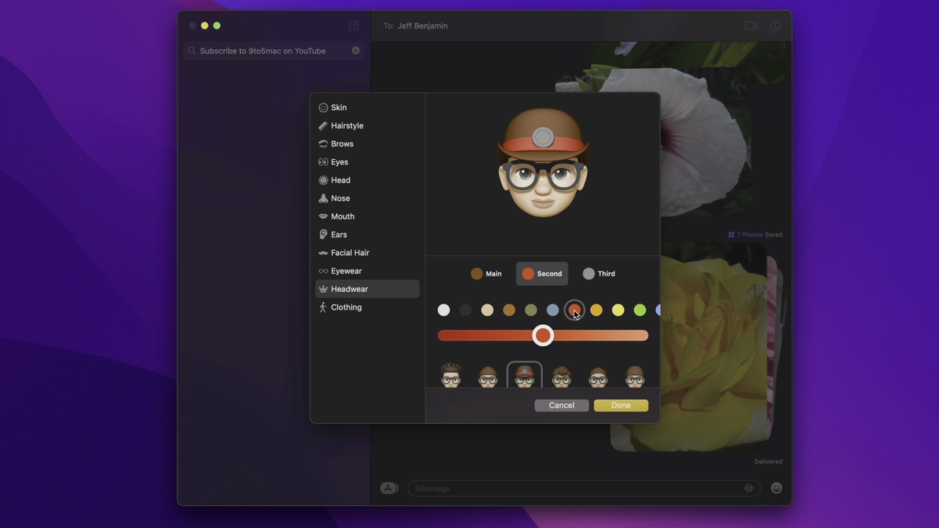
{"action": "left_click", "coordinate": [613, 312]}
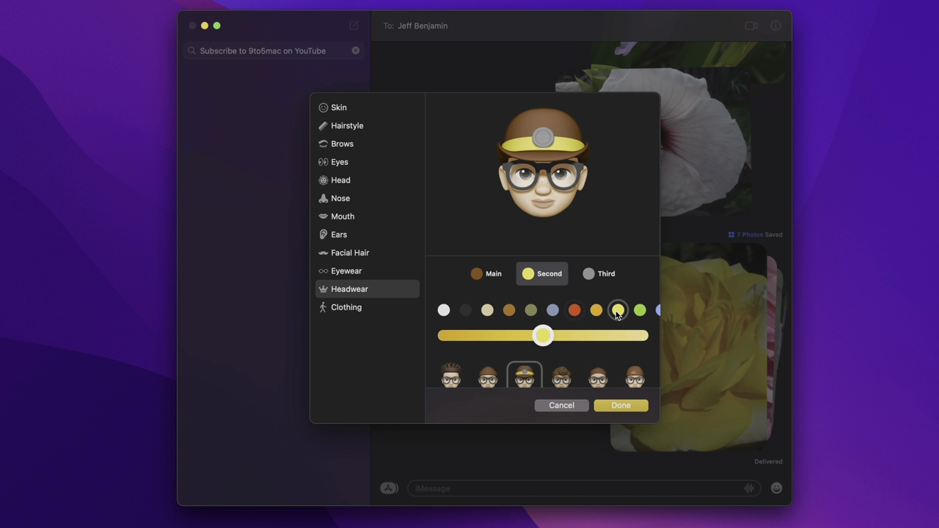
{"action": "left_click", "coordinate": [601, 276]}
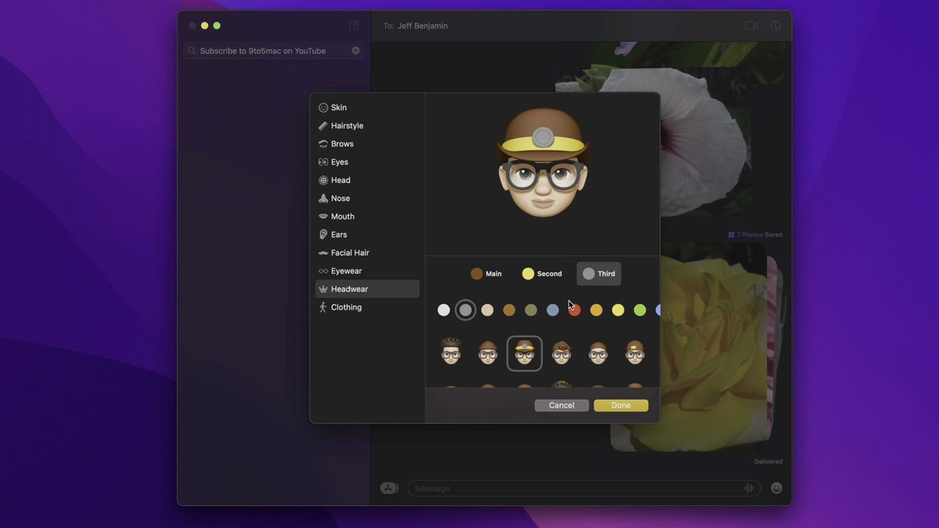
{"action": "left_click", "coordinate": [444, 311]}
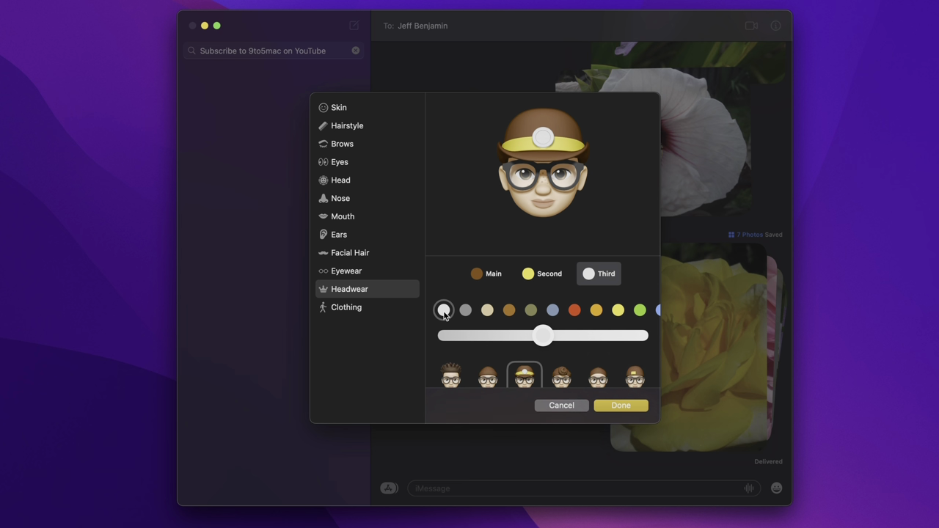
Step: Browse the remaining headwear and choose the peaked cap with the yellow band and white badge
{"action": "scroll", "coordinate": [563, 356], "scroll_direction": "down", "scroll_amount": 10}
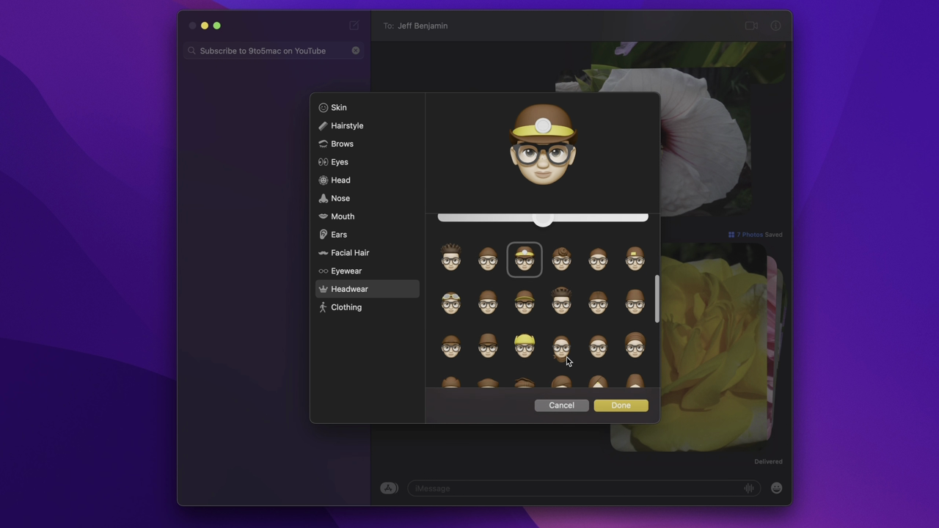
{"action": "scroll", "coordinate": [566, 360], "scroll_direction": "down", "scroll_amount": 3}
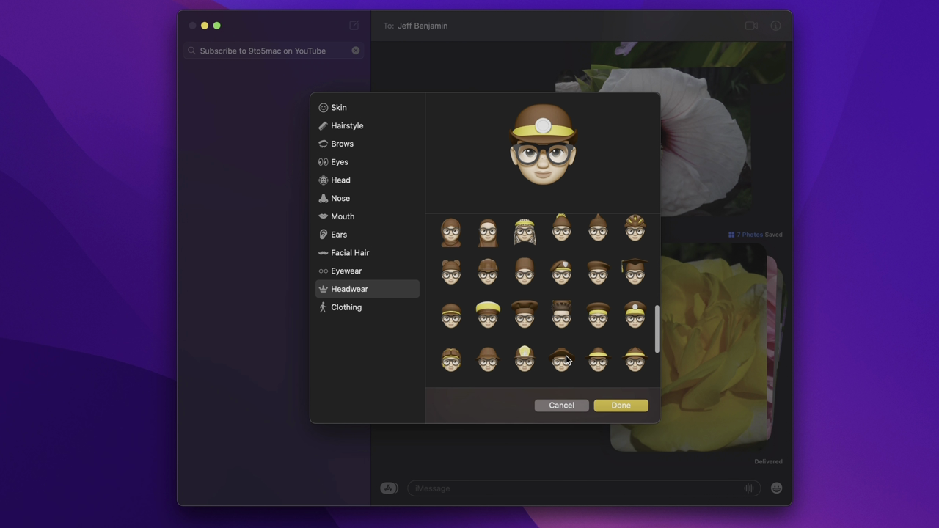
{"action": "left_click", "coordinate": [638, 318]}
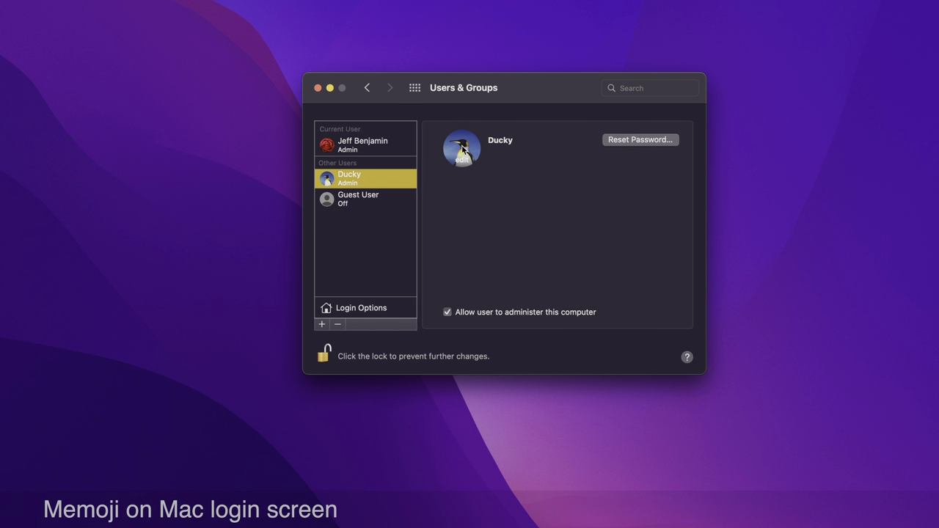
Step: Select the short brown-haired Memoji as the other admin user's login picture and enlarge it slightly
{"action": "left_click", "coordinate": [462, 151]}
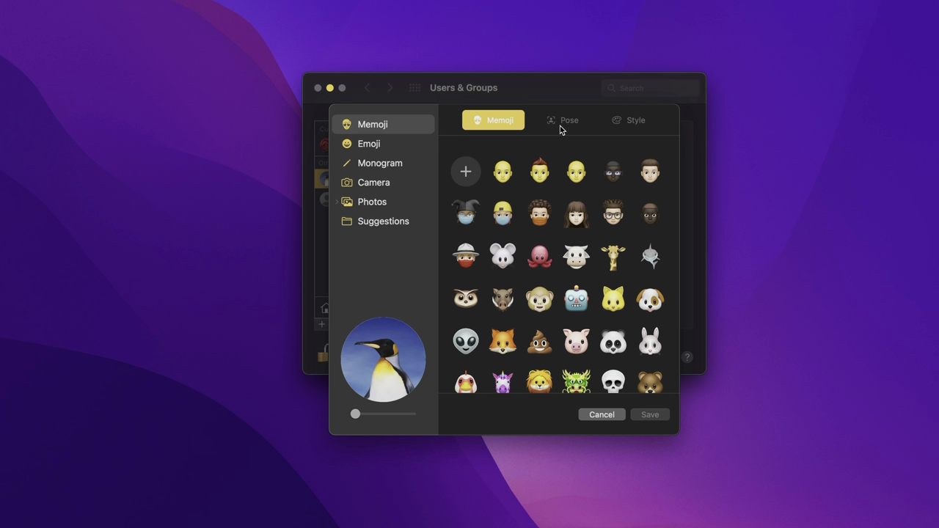
{"action": "left_click", "coordinate": [650, 175]}
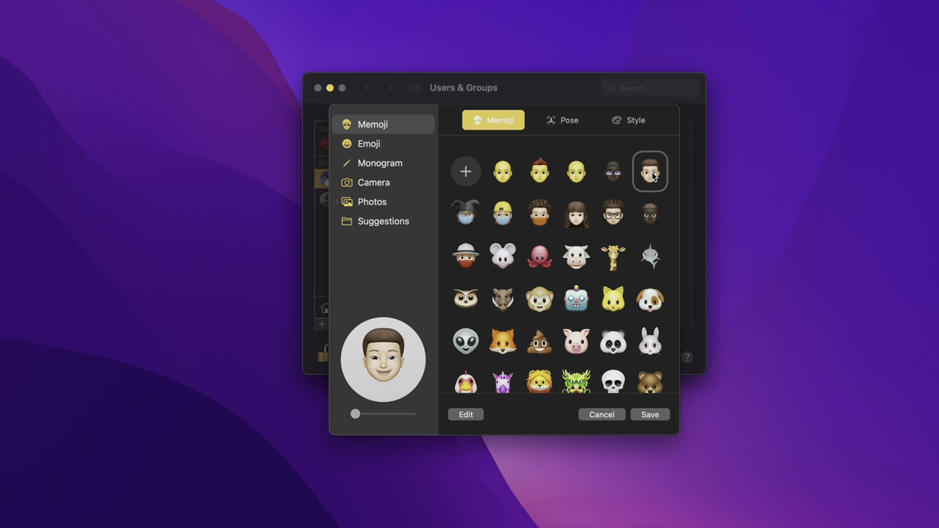
{"action": "mouse_move", "coordinate": [356, 414]}
{"action": "left_mouse_down"}
{"action": "mouse_move", "coordinate": [394, 419]}
{"action": "mouse_move", "coordinate": [369, 418]}
{"action": "left_mouse_up"}
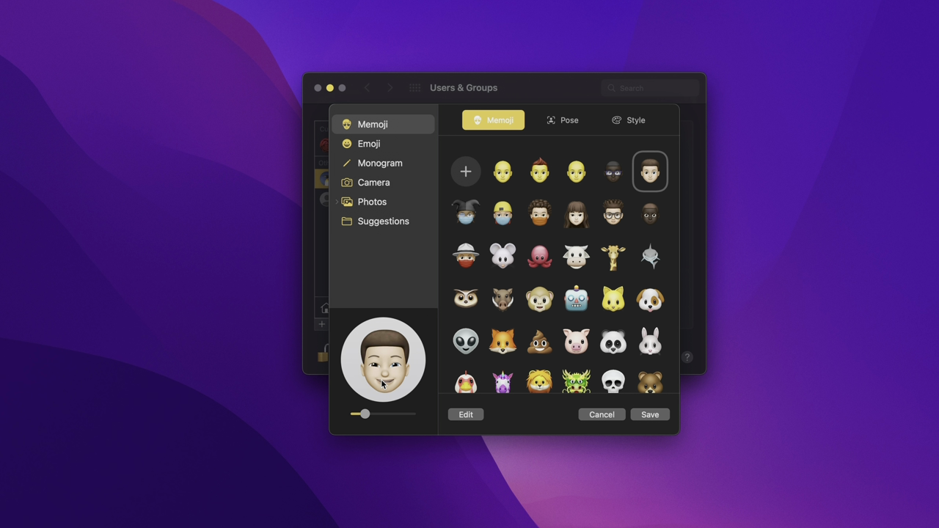
Step: Try the winking, sideways, surprised and puckered poses for the Memoji picture, choose the front-facing closed-mouth smile, and enlarge it
{"action": "left_click", "coordinate": [566, 122]}
{"action": "left_click", "coordinate": [565, 250]}
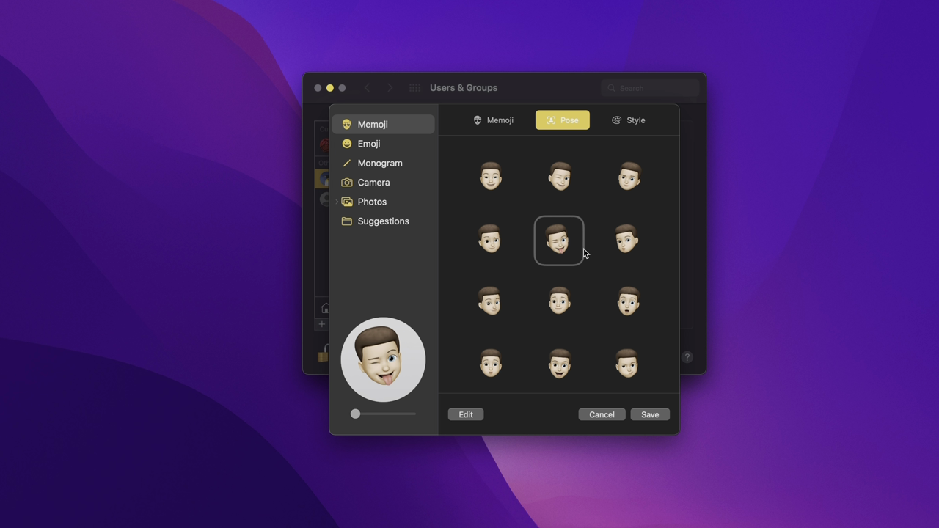
{"action": "left_click", "coordinate": [625, 250]}
{"action": "left_click", "coordinate": [620, 307]}
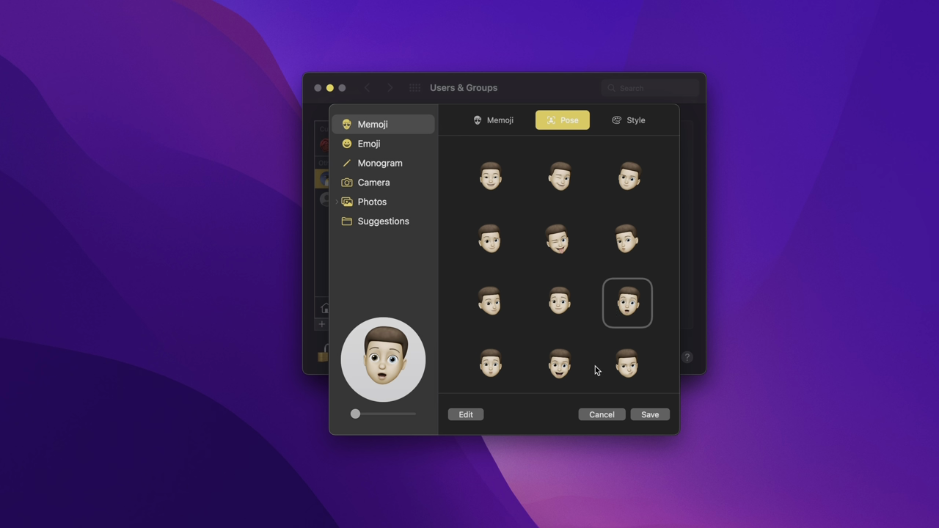
{"action": "left_click", "coordinate": [492, 369]}
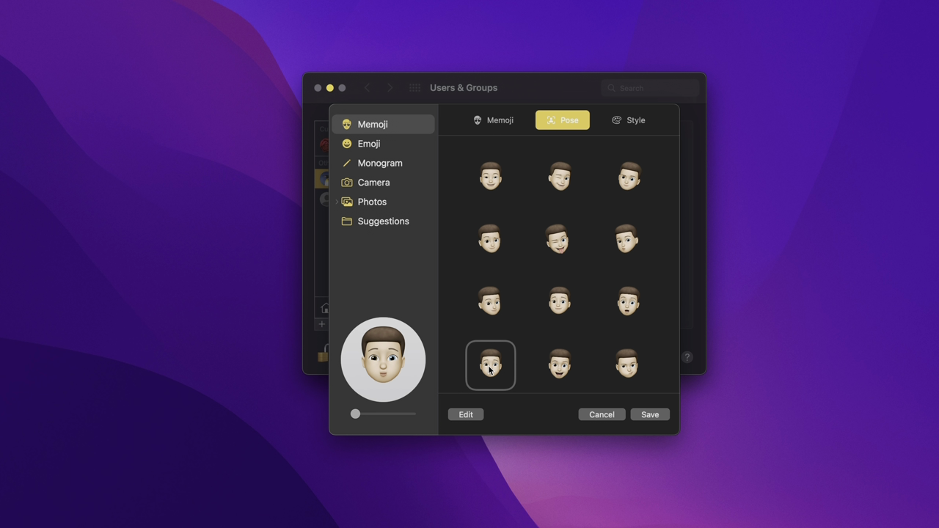
{"action": "left_click", "coordinate": [556, 311]}
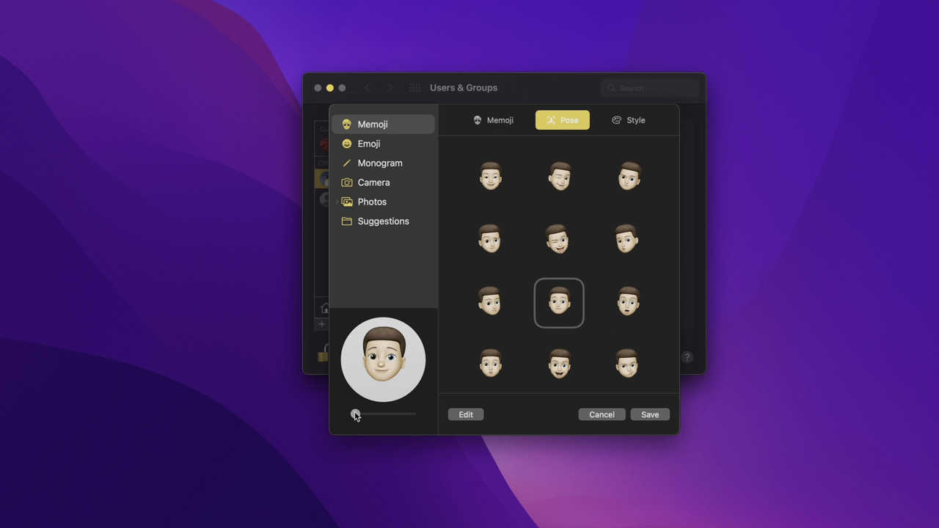
{"action": "left_click_drag", "start_coordinate": [356, 413], "coordinate": [377, 415]}
Step: Set the Memoji picture's background style to pale yellow after trying pale green
{"action": "left_click", "coordinate": [638, 120]}
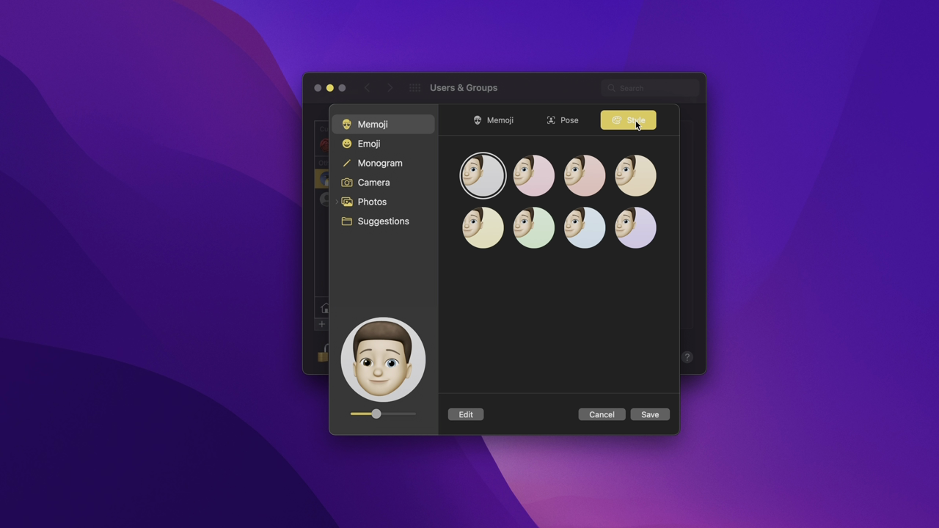
{"action": "left_click", "coordinate": [534, 232]}
{"action": "left_click", "coordinate": [484, 235]}
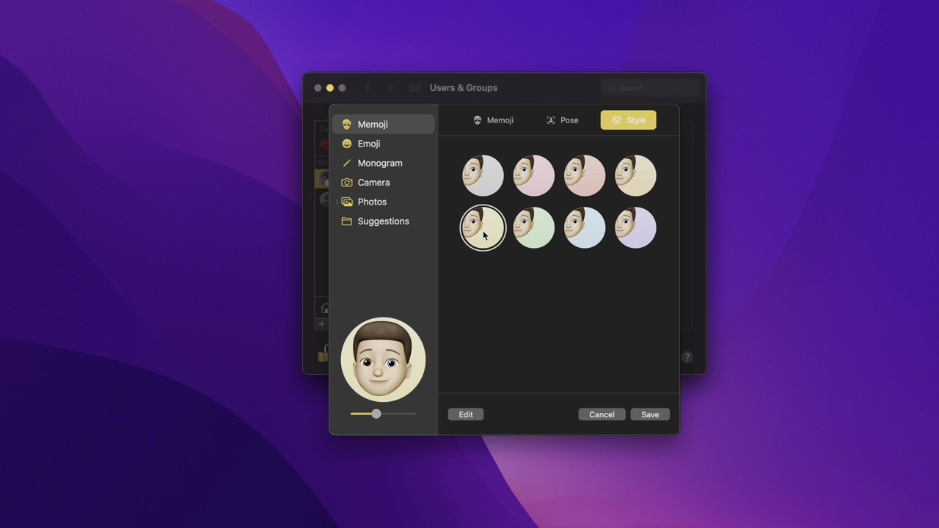
Step: Set the Memoji picture's background style to light grey
{"action": "left_click", "coordinate": [486, 176]}
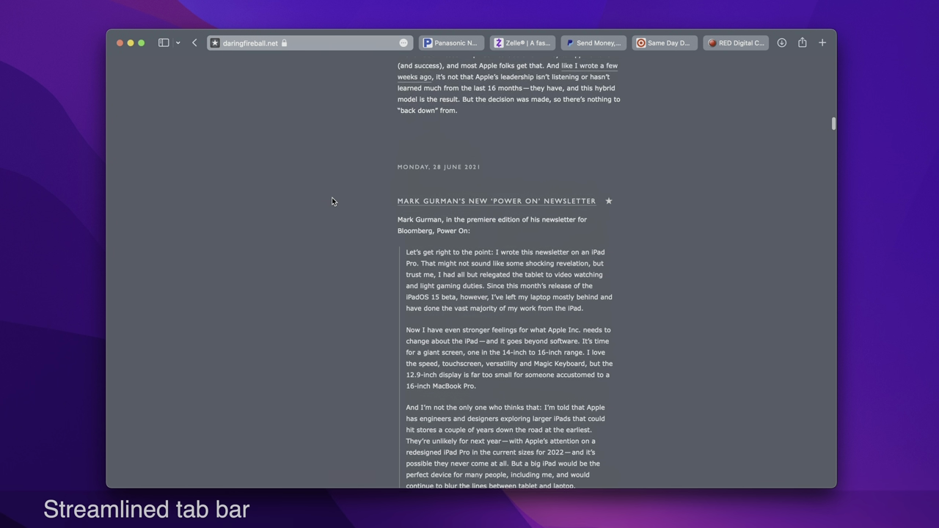
Step: In Safari, view the Panasonic, Zelle, PayPal, Same Day and RED Digital tabs to examine the streamlined tab bar's coloring on each site
{"action": "scroll", "coordinate": [331, 198], "scroll_direction": "up", "scroll_amount": 10}
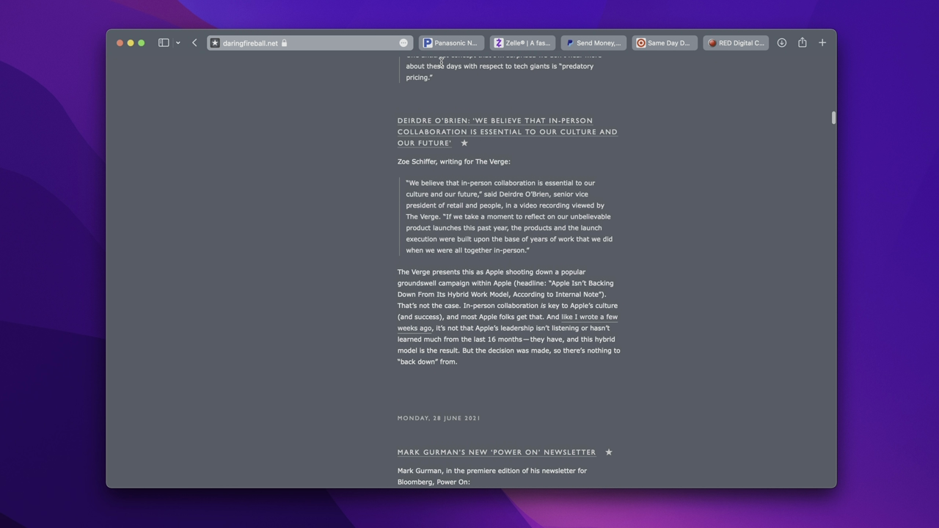
{"action": "left_click", "coordinate": [447, 44]}
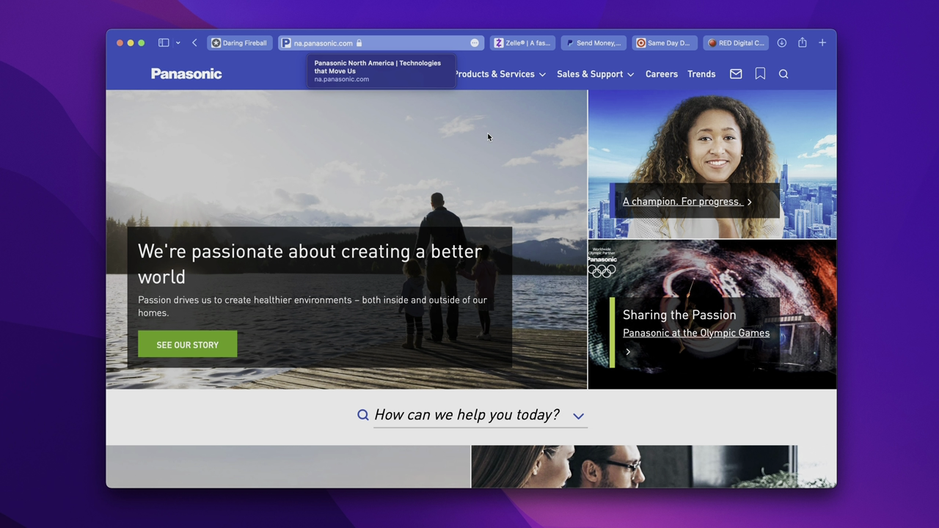
{"action": "left_click", "coordinate": [522, 43]}
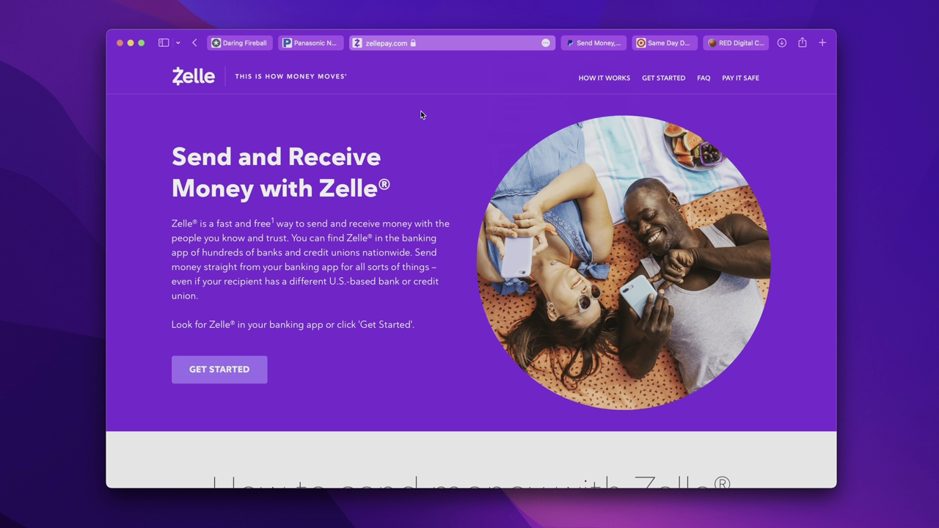
{"action": "scroll", "coordinate": [430, 132], "scroll_direction": "down", "scroll_amount": 2}
{"action": "scroll", "coordinate": [430, 132], "scroll_direction": "up", "scroll_amount": 2}
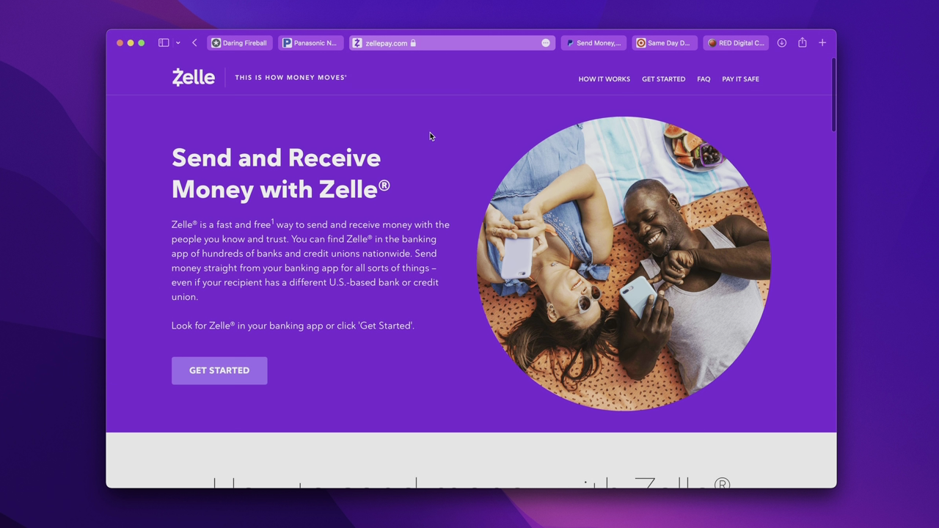
{"action": "scroll", "coordinate": [430, 136], "scroll_direction": "down", "scroll_amount": 2}
{"action": "scroll", "coordinate": [436, 136], "scroll_direction": "up", "scroll_amount": 2}
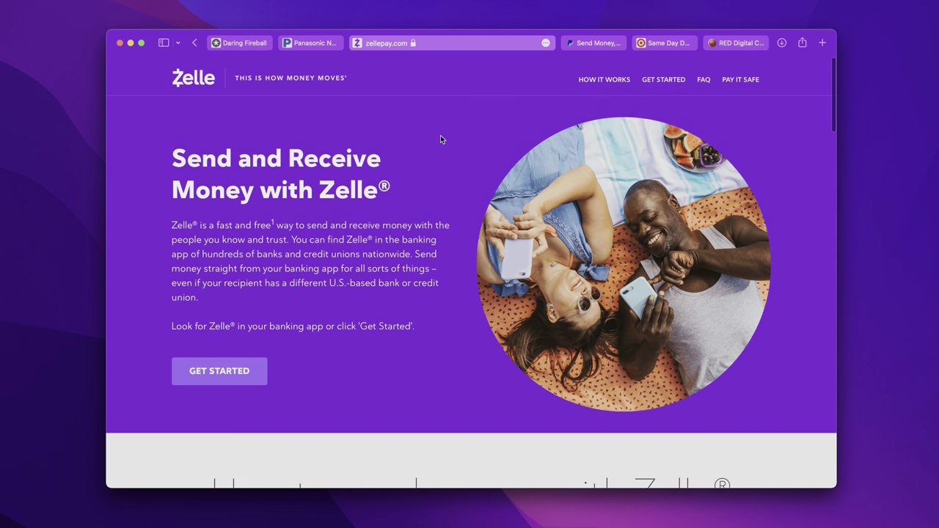
{"action": "left_click", "coordinate": [604, 43]}
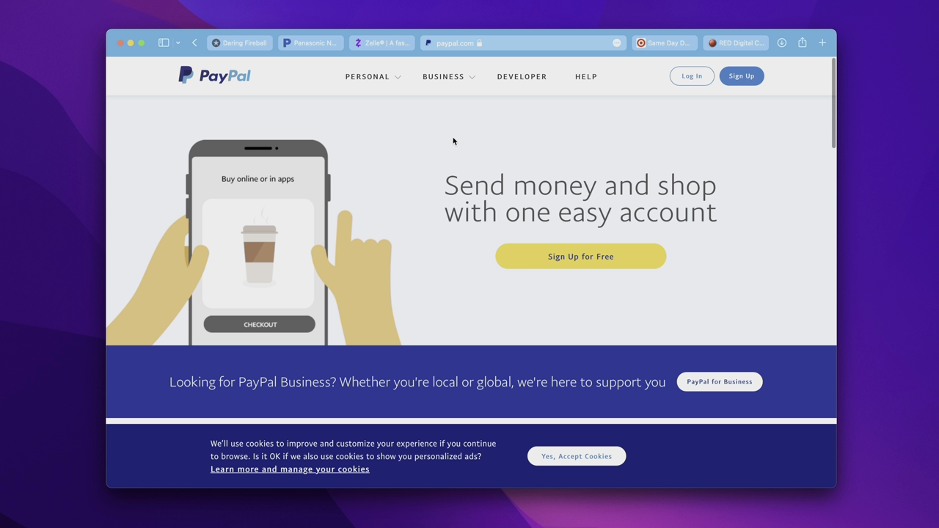
{"action": "left_click", "coordinate": [662, 43]}
{"action": "left_click", "coordinate": [739, 43]}
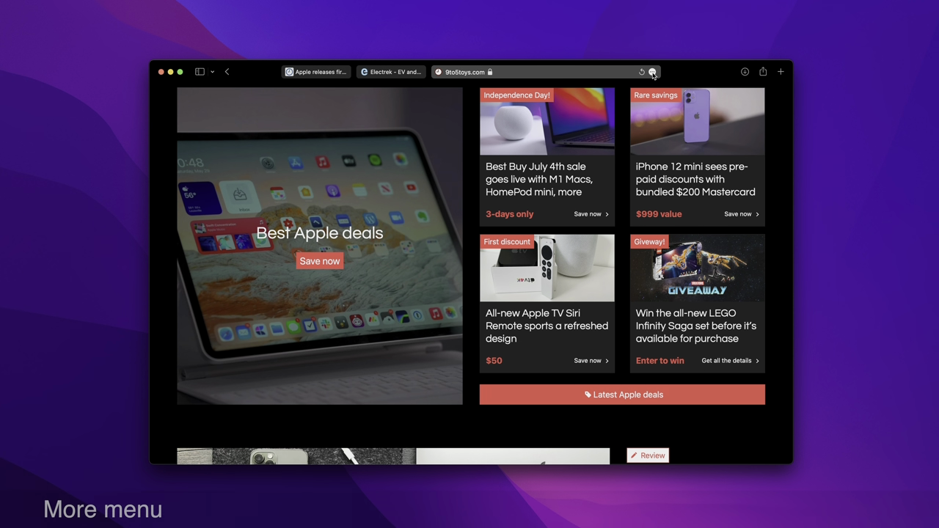
Step: Examine the More options for the 9to5Toys, Electrek and 9to5Mac tabs, including the sharing choices for 9to5Toys
{"action": "left_click", "coordinate": [652, 72]}
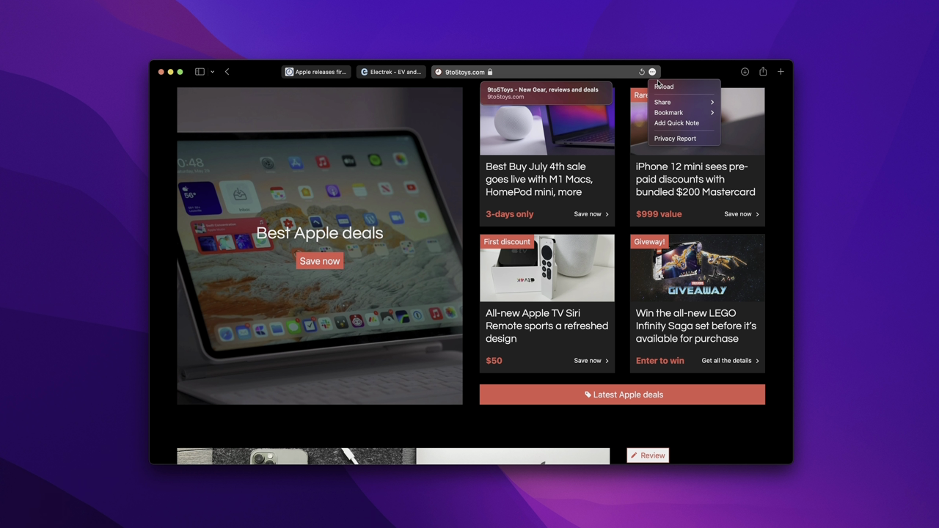
{"action": "mouse_move", "coordinate": [662, 103]}
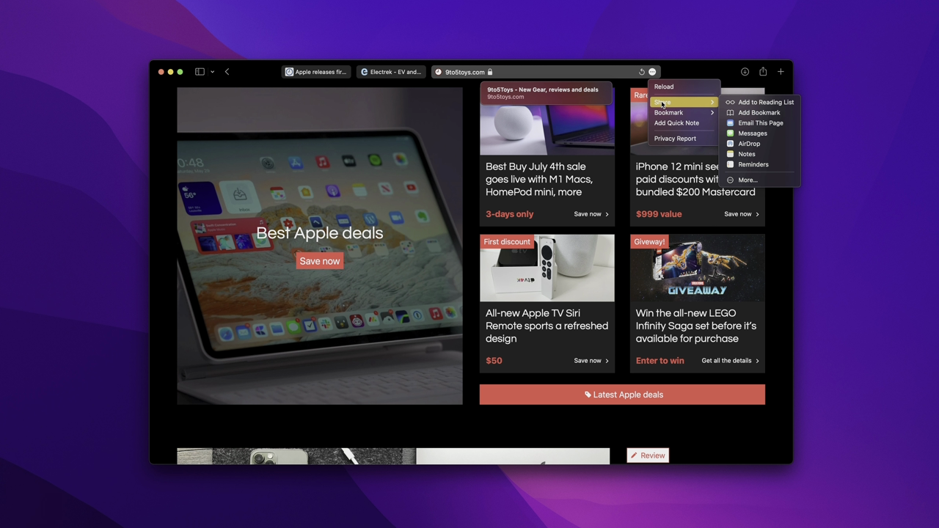
{"action": "left_click", "coordinate": [648, 31]}
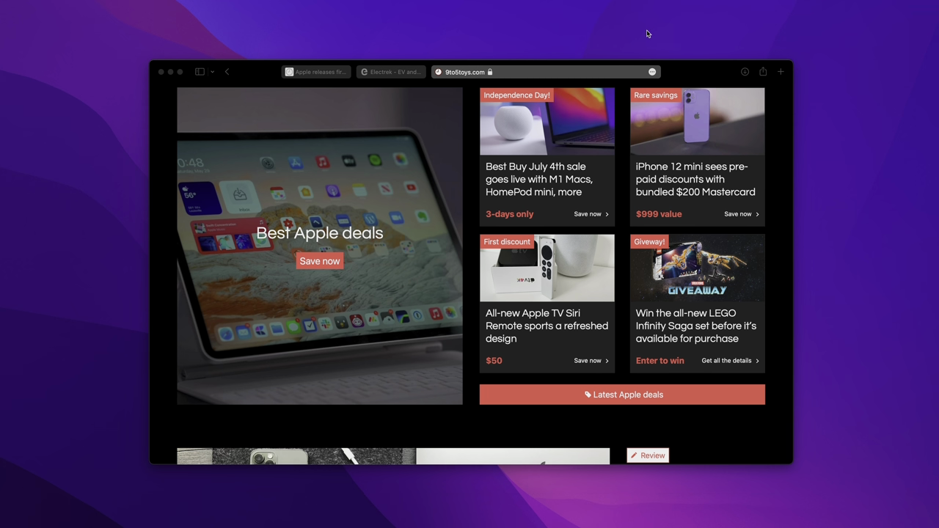
{"action": "left_click", "coordinate": [401, 73]}
{"action": "left_click", "coordinate": [577, 72]}
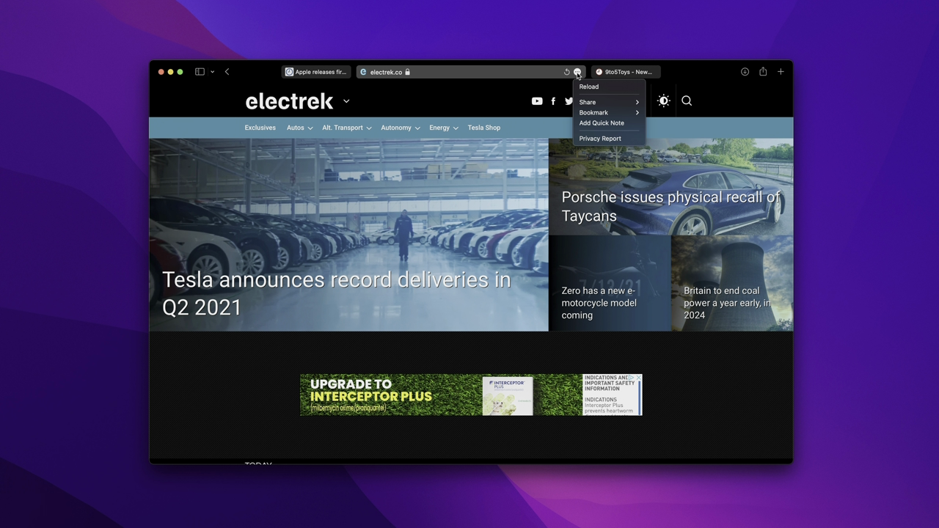
{"action": "left_click", "coordinate": [577, 72]}
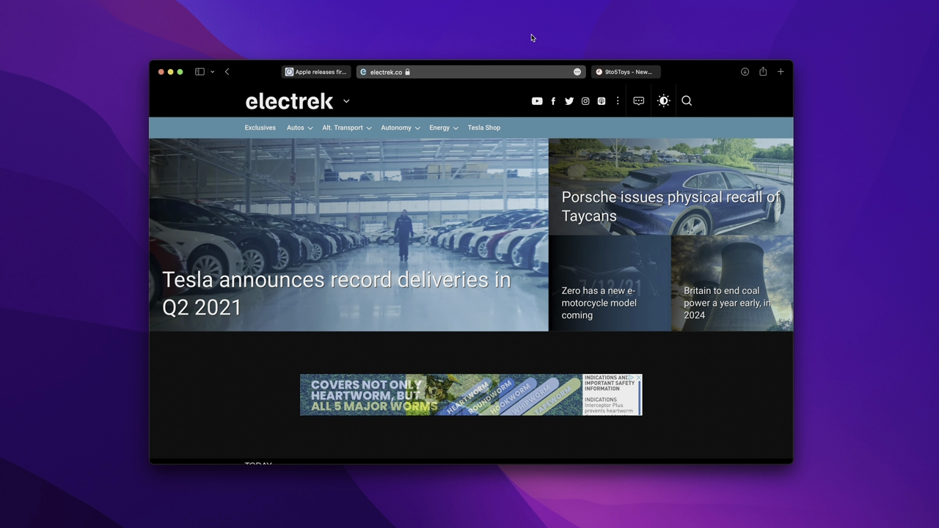
{"action": "left_click", "coordinate": [334, 72]}
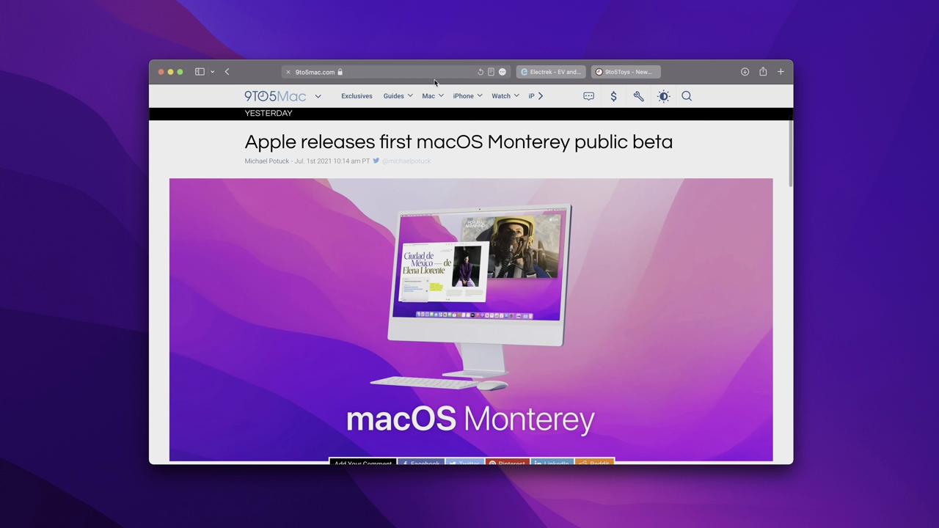
{"action": "left_click", "coordinate": [502, 72]}
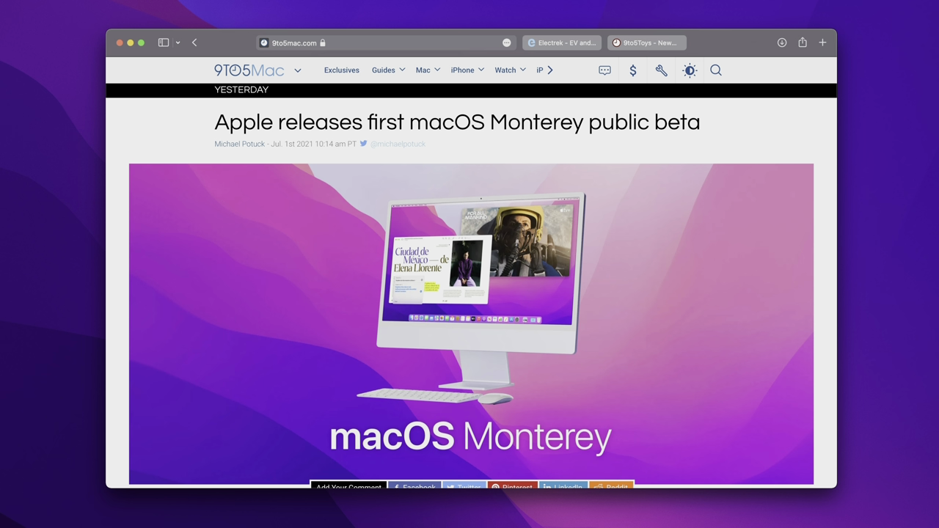
Step: Show the favorites and privacy report from the address fields of the 9to5Mac and Electrek tabs
{"action": "left_click", "coordinate": [395, 40]}
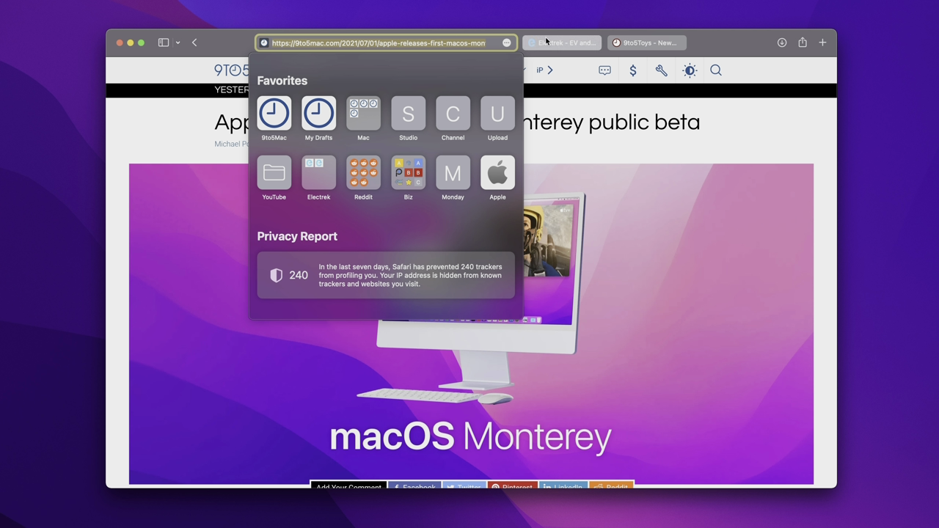
{"action": "left_click", "coordinate": [570, 43]}
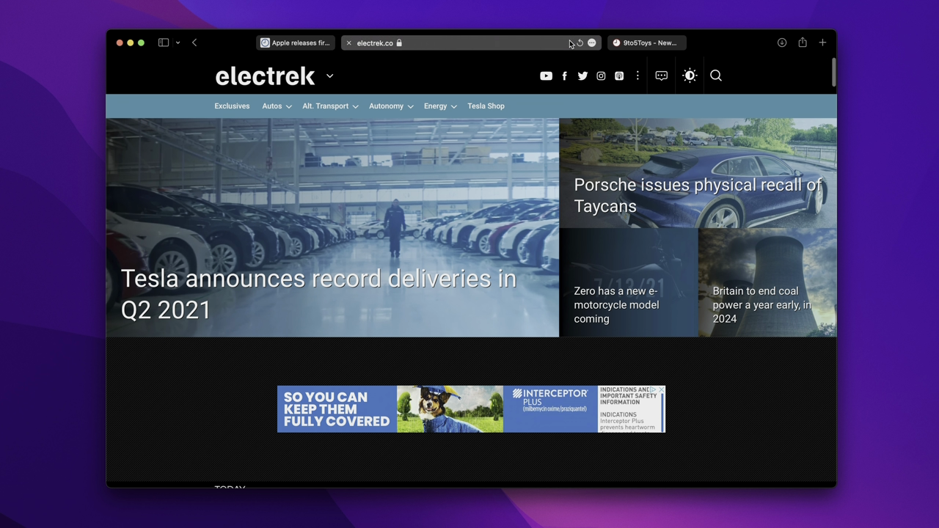
{"action": "left_click", "coordinate": [485, 42]}
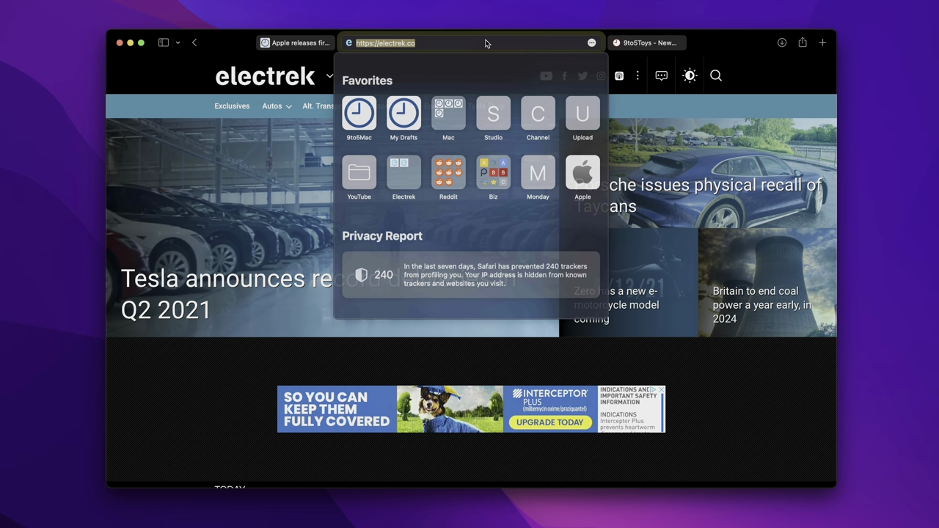
Step: Search Google for "porsche taycan" in the 9to5Toys tab, using the suggestion for "porsche"
{"action": "left_click", "coordinate": [657, 42]}
{"action": "left_click", "coordinate": [523, 42]}
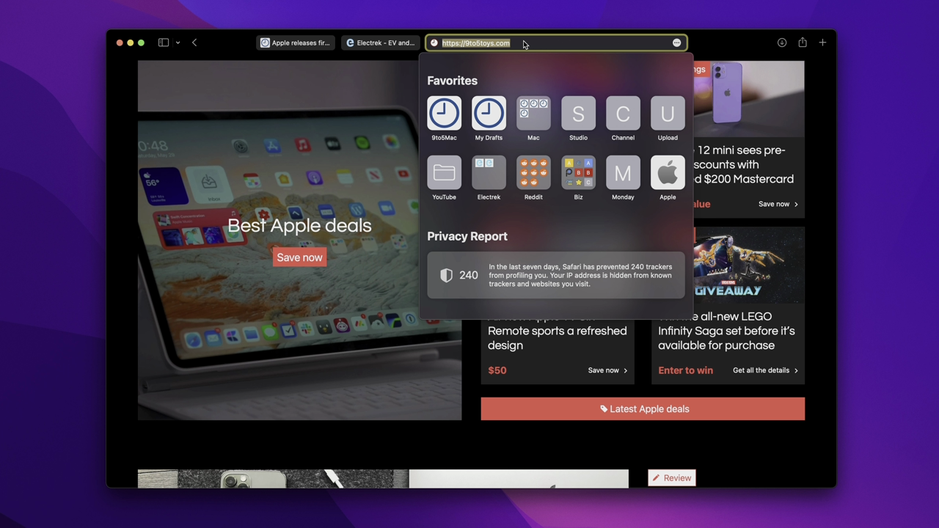
{"action": "type", "text": "porsche"}
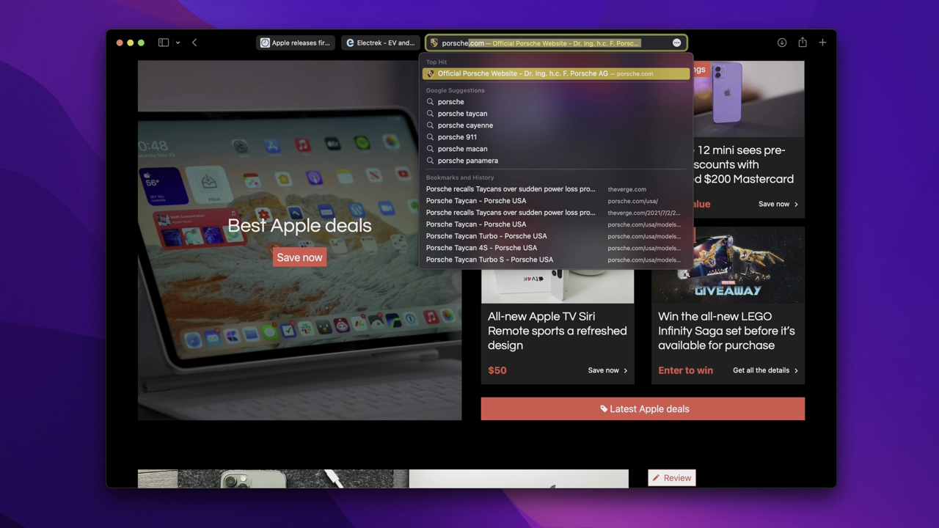
{"action": "key", "text": "Down"}
{"action": "key", "text": "Down"}
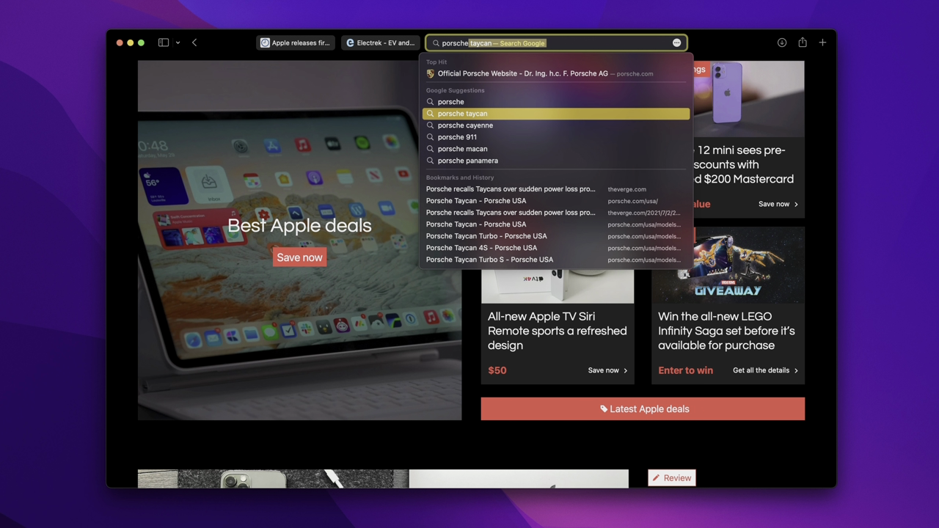
{"action": "key", "text": "Return"}
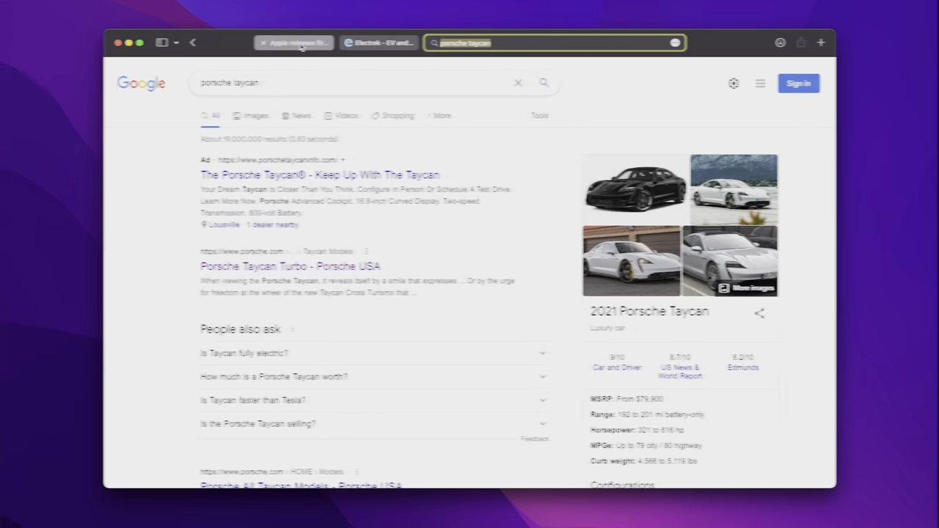
Step: Return to the 9to5Mac article tab and open ten new empty tabs
{"action": "key", "text": "super+1"}
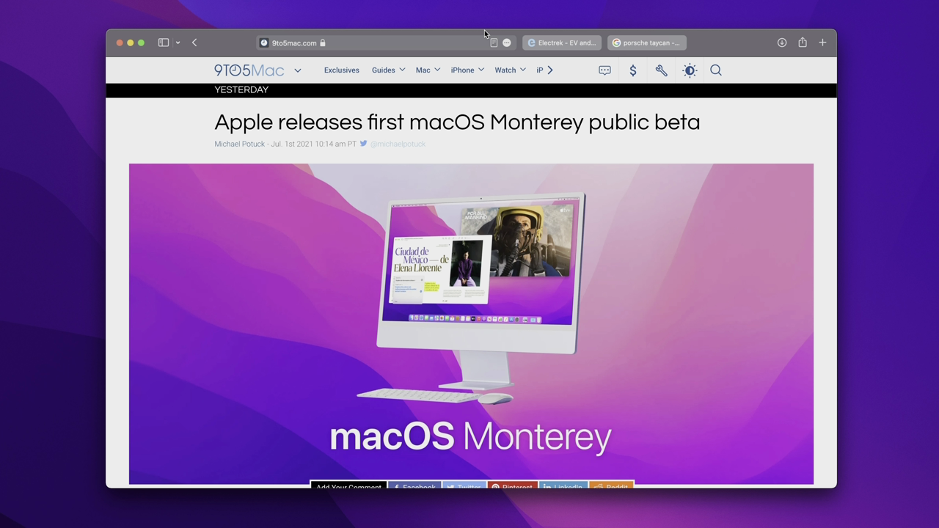
{"action": "key", "text": "super+t"}
{"action": "key", "text": "super+t"}
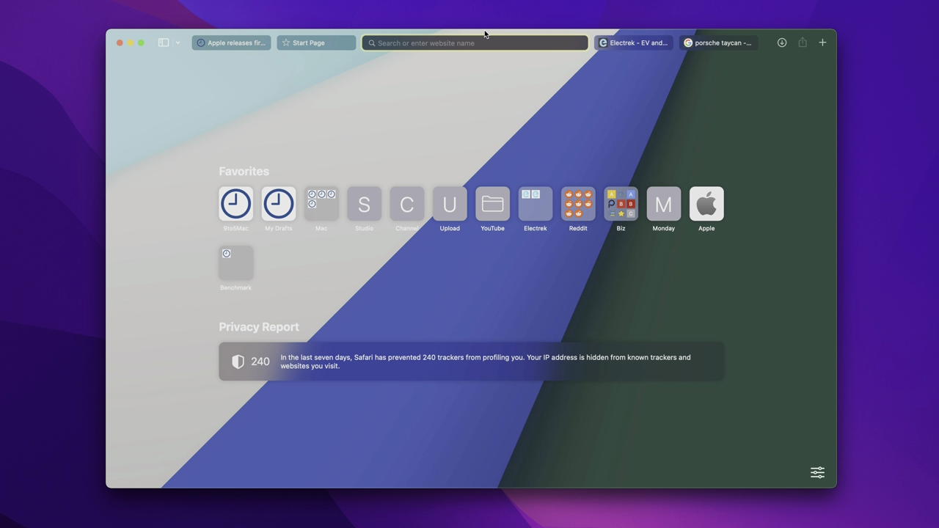
{"action": "key", "text": "super+t"}
{"action": "key", "text": "super+t"}
{"action": "key", "text": "super+t"}
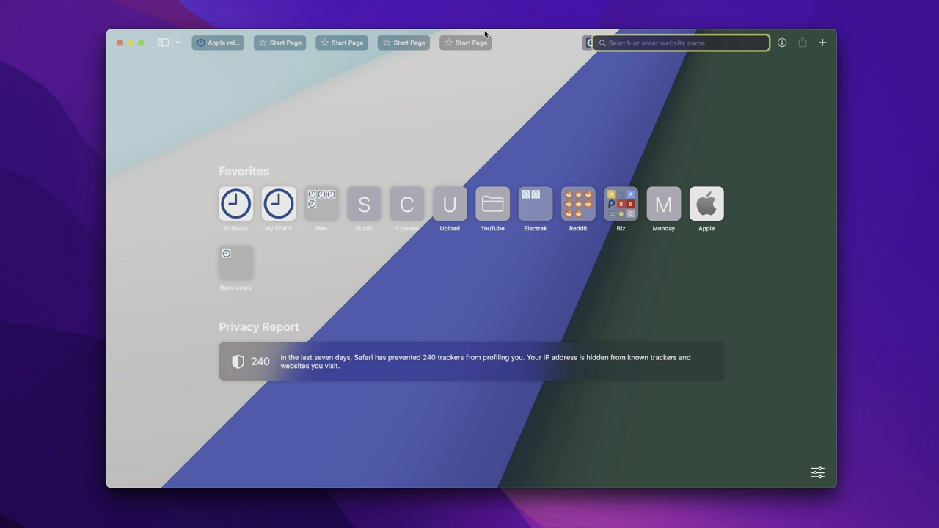
{"action": "key", "text": "super+t"}
{"action": "key", "text": "super+t"}
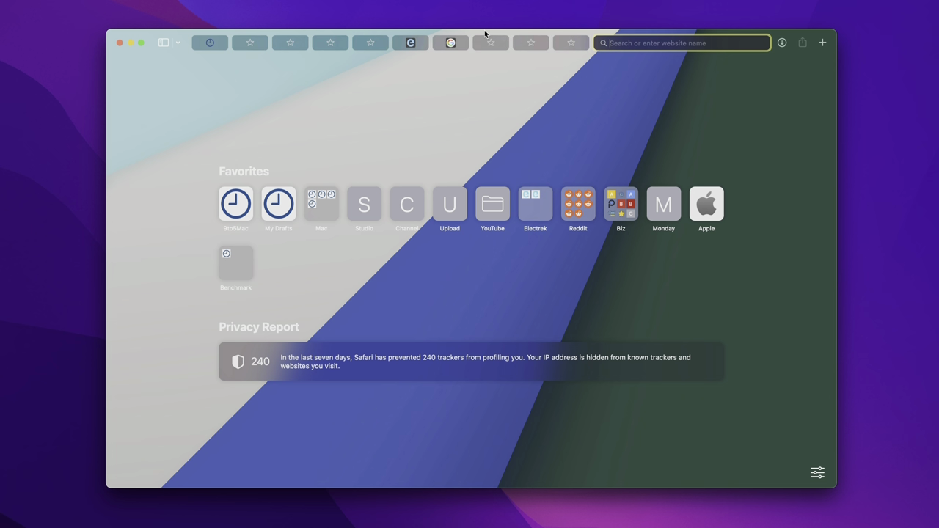
{"action": "key", "text": "super+t"}
{"action": "key", "text": "super+t"}
{"action": "key", "text": "super+t"}
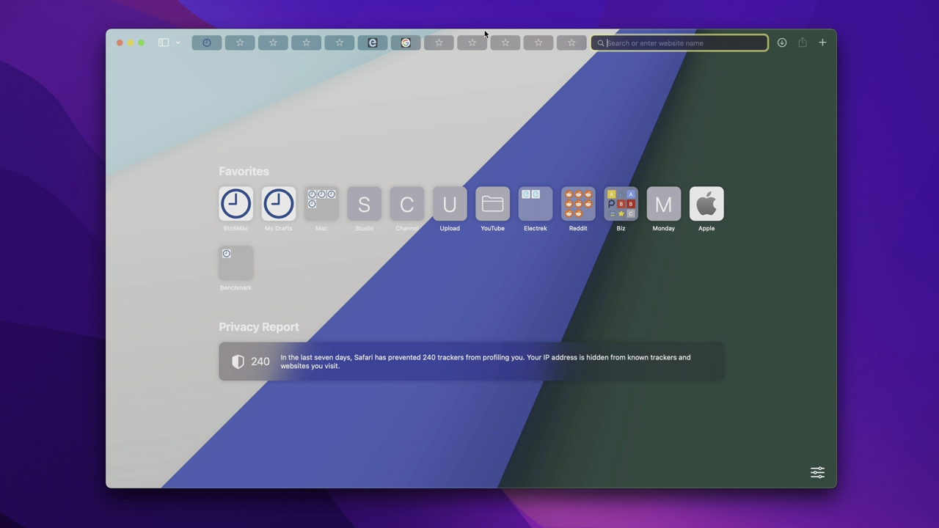
Step: Switch between the Electrek and 9to5Mac tabs among the crowded tabs and check the options available for the Electrek tab
{"action": "left_click", "coordinate": [371, 44]}
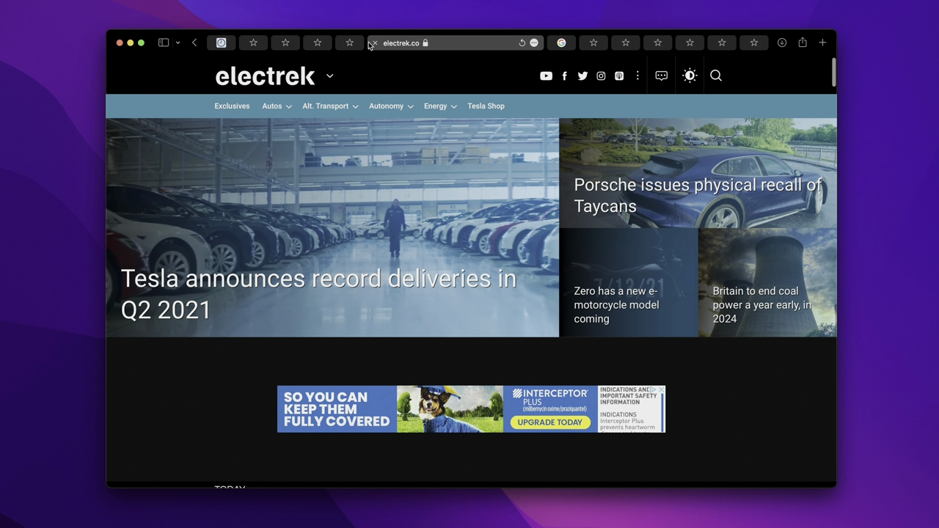
{"action": "left_click", "coordinate": [222, 44]}
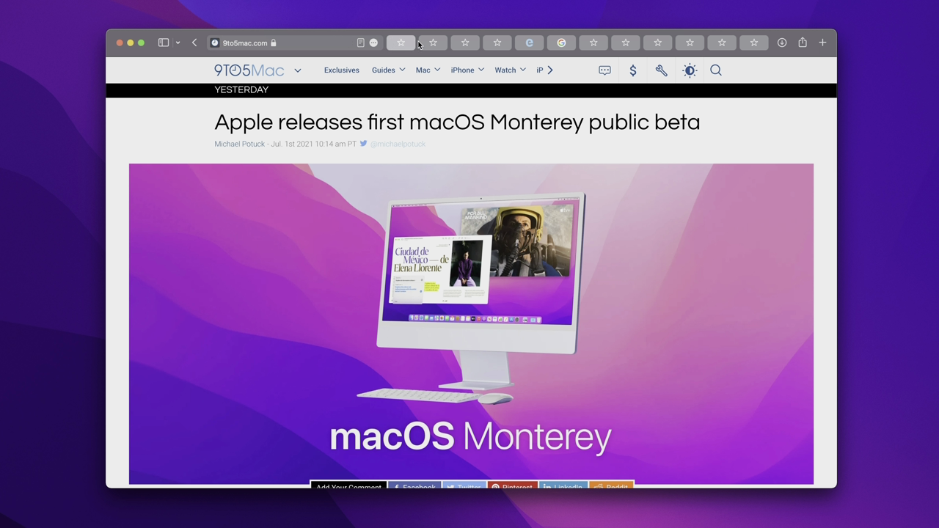
{"action": "left_click", "coordinate": [528, 44]}
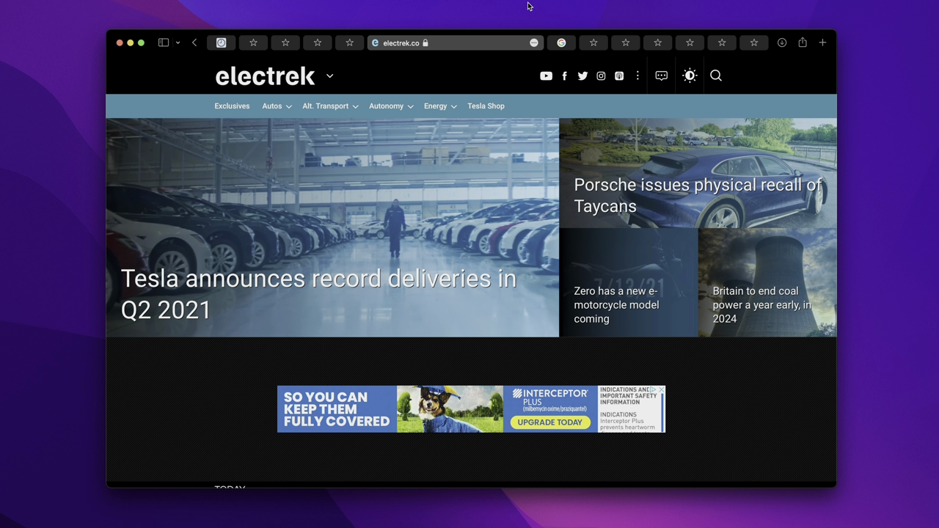
{"action": "right_click", "coordinate": [388, 46]}
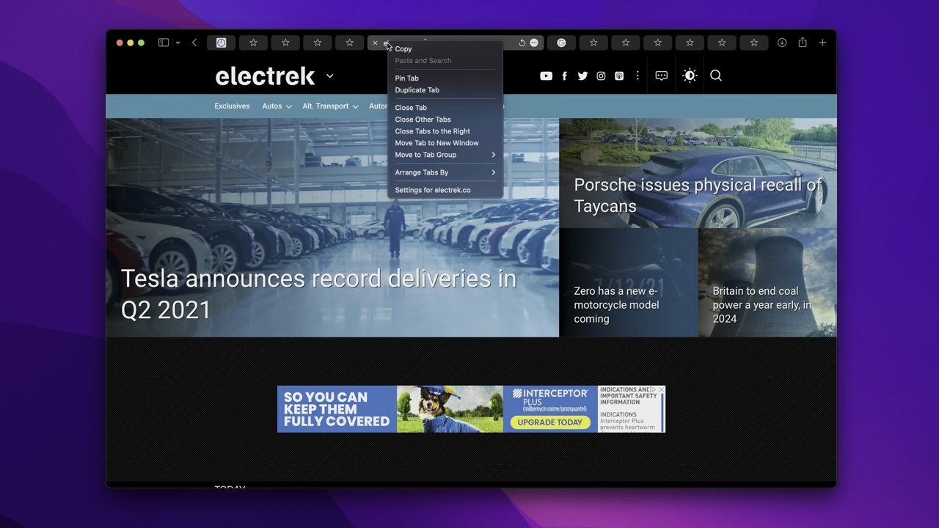
{"action": "key", "text": "Escape"}
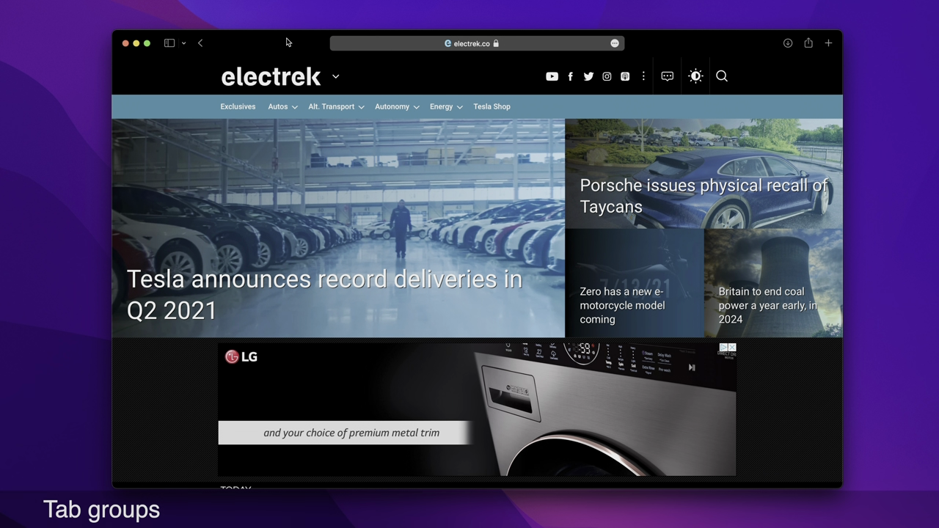
Step: Open the EVs tab group and view its Taycan, ID.4, Model S and e-tron GT tabs
{"action": "left_click", "coordinate": [184, 44]}
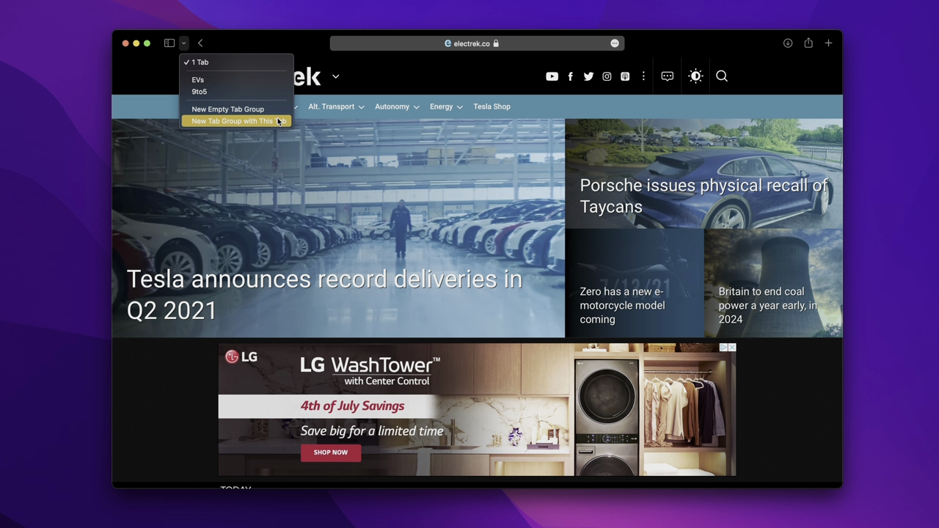
{"action": "left_click", "coordinate": [243, 80]}
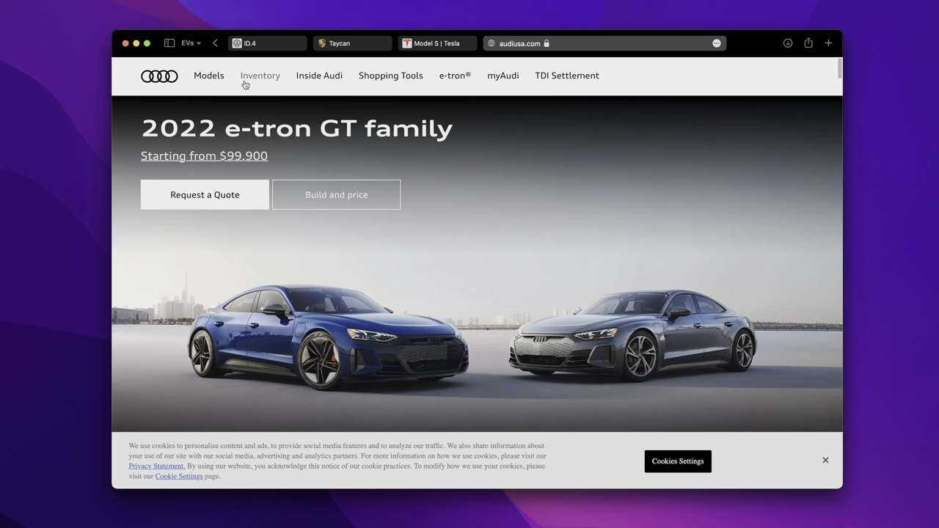
{"action": "left_click", "coordinate": [349, 45]}
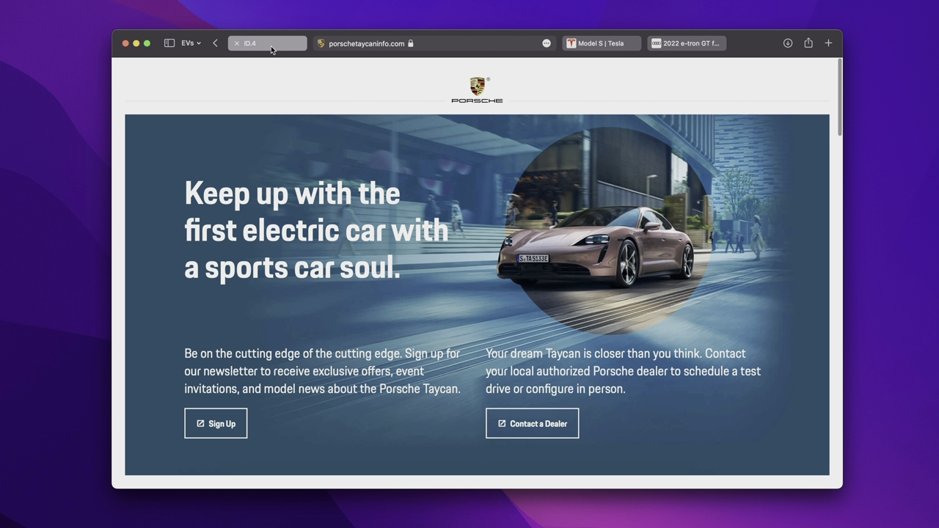
{"action": "left_click", "coordinate": [271, 45]}
{"action": "left_click", "coordinate": [595, 44]}
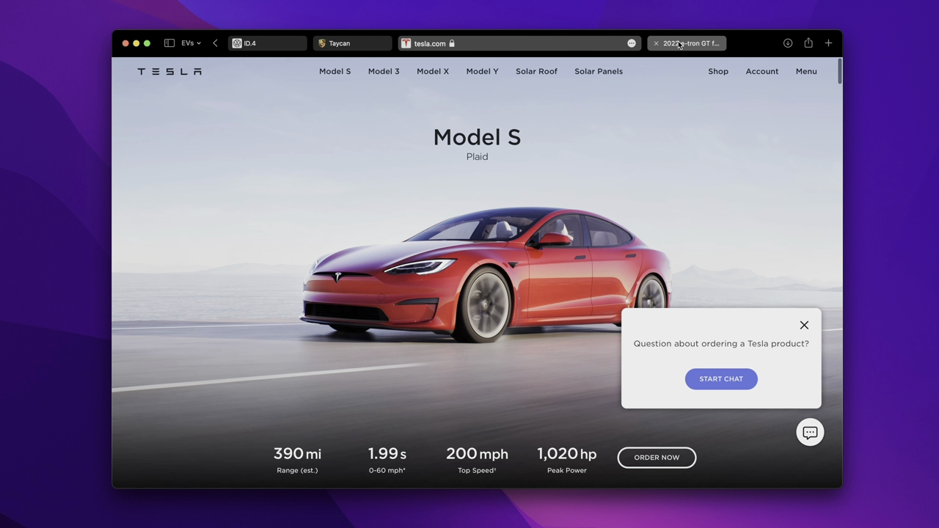
{"action": "left_click", "coordinate": [686, 44]}
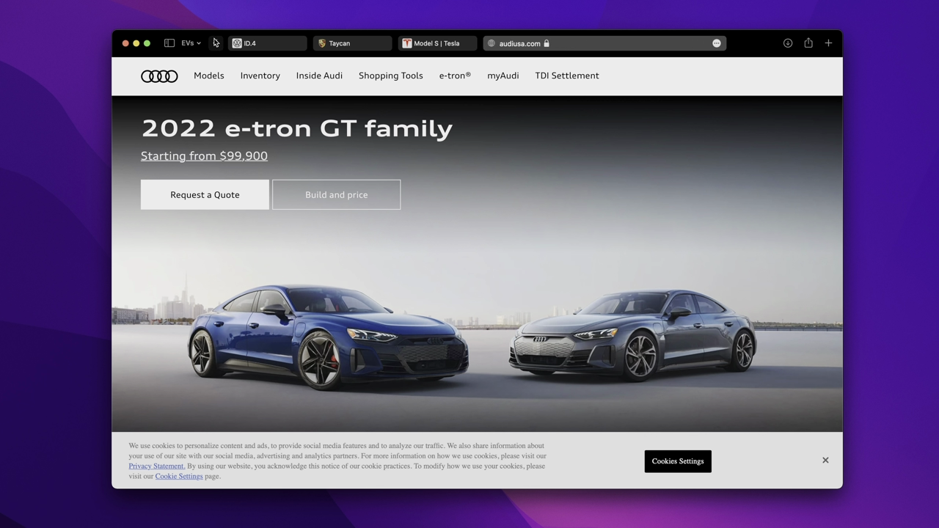
Step: Switch to the 9to5 tab group and view its 9to5Google, DroneDJ, Connect The Watts, 9to5Toys and Electrek tabs
{"action": "left_click", "coordinate": [188, 42]}
{"action": "left_click", "coordinate": [210, 93]}
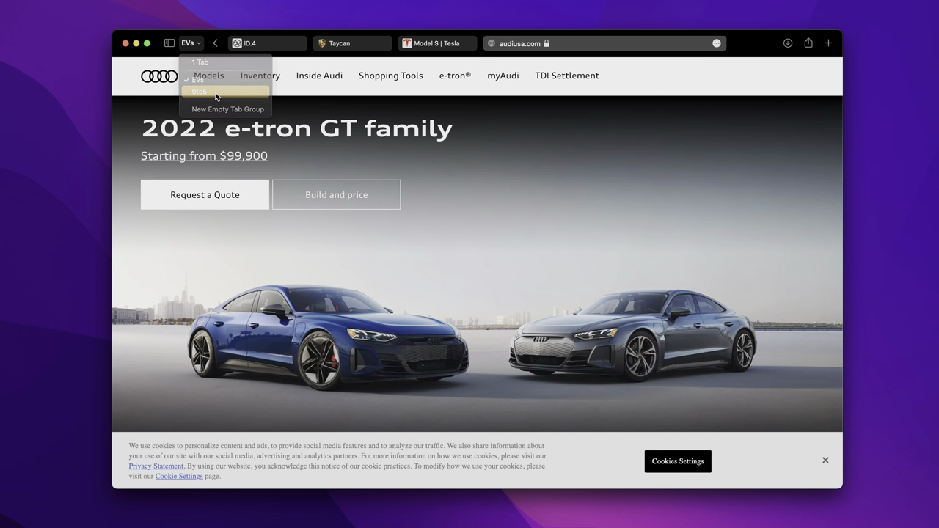
{"action": "left_click", "coordinate": [553, 48]}
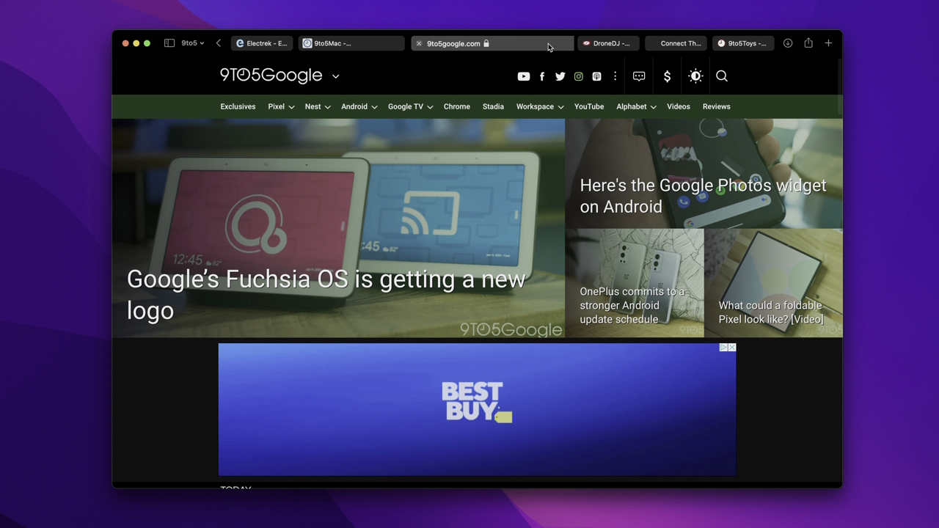
{"action": "left_click", "coordinate": [612, 43]}
{"action": "left_click", "coordinate": [680, 46]}
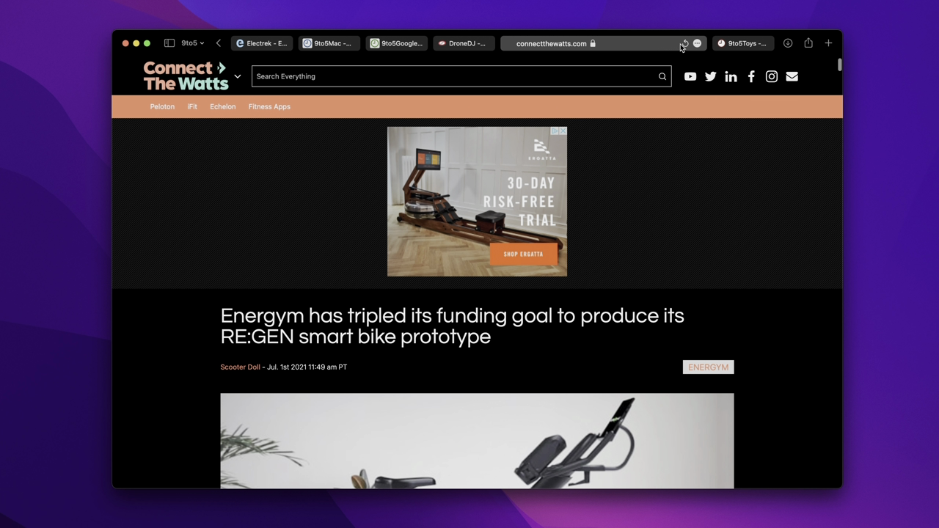
{"action": "left_click", "coordinate": [740, 43]}
{"action": "left_click", "coordinate": [274, 46]}
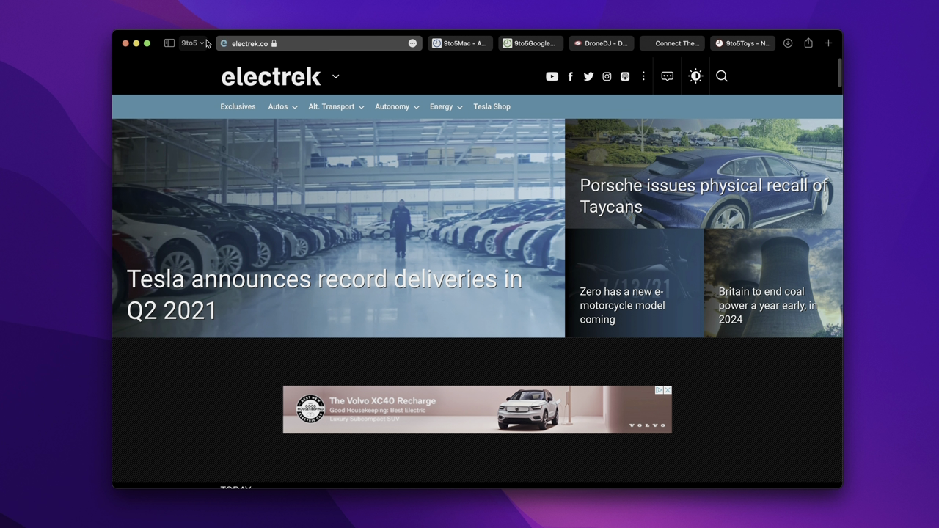
Step: Return to the ungrouped Electrek tab and create a new empty tab group named Gaming
{"action": "left_click", "coordinate": [192, 44]}
{"action": "left_click", "coordinate": [228, 63]}
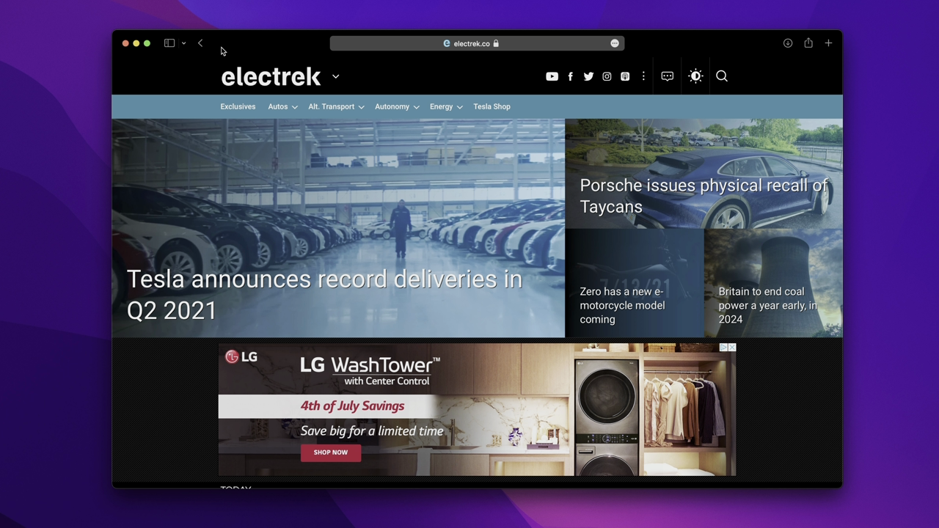
{"action": "left_click", "coordinate": [184, 44]}
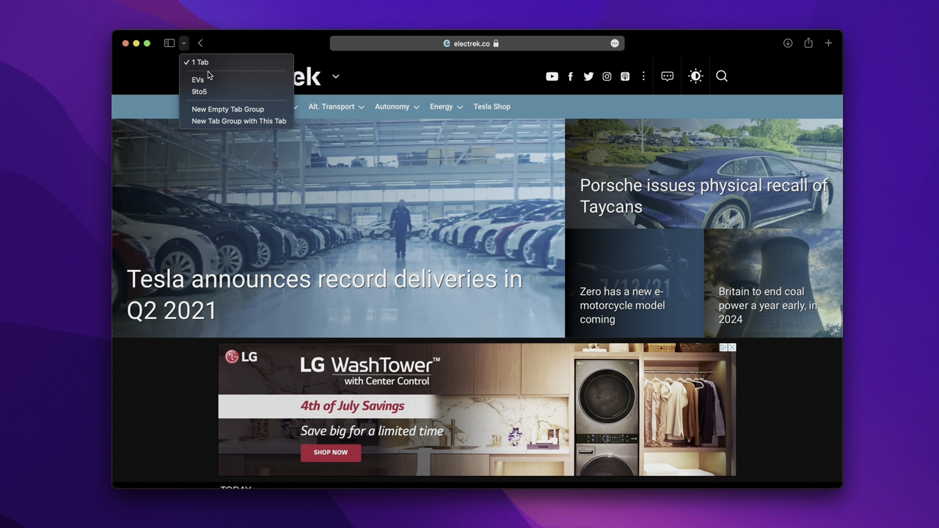
{"action": "left_click", "coordinate": [235, 112]}
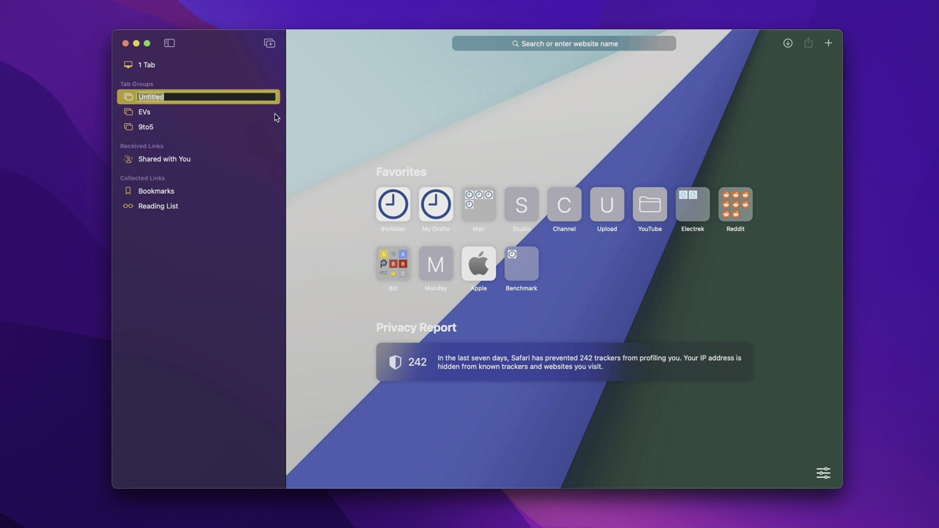
{"action": "type", "text": "Gaming"}
{"action": "key", "text": "Return"}
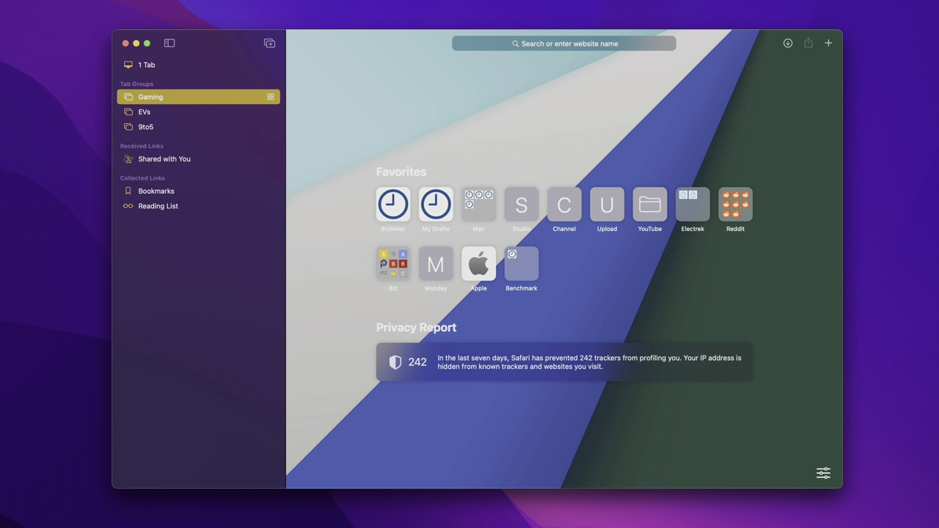
Step: Load nintendo.com in the Gaming tab group, then view the Analogue tab with the sidebar hidden
{"action": "left_click", "coordinate": [479, 40]}
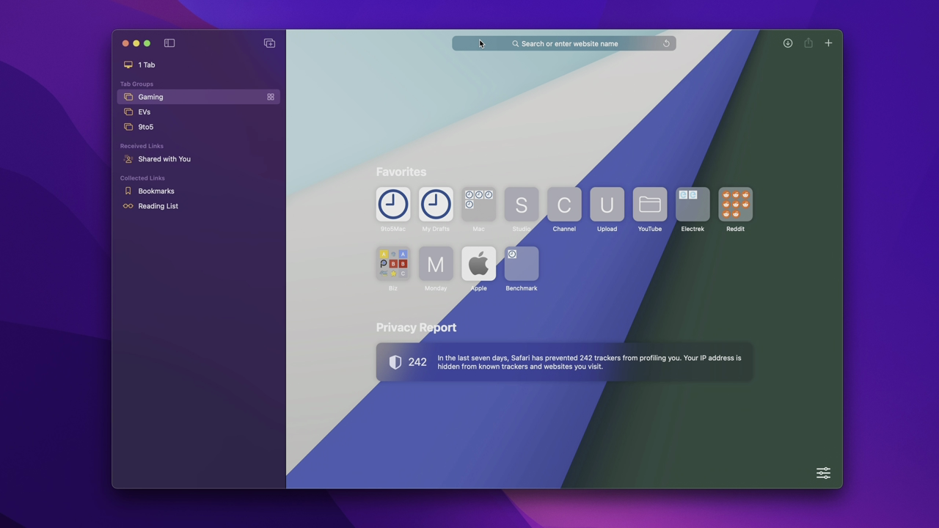
{"action": "type", "text": "nintendo"}
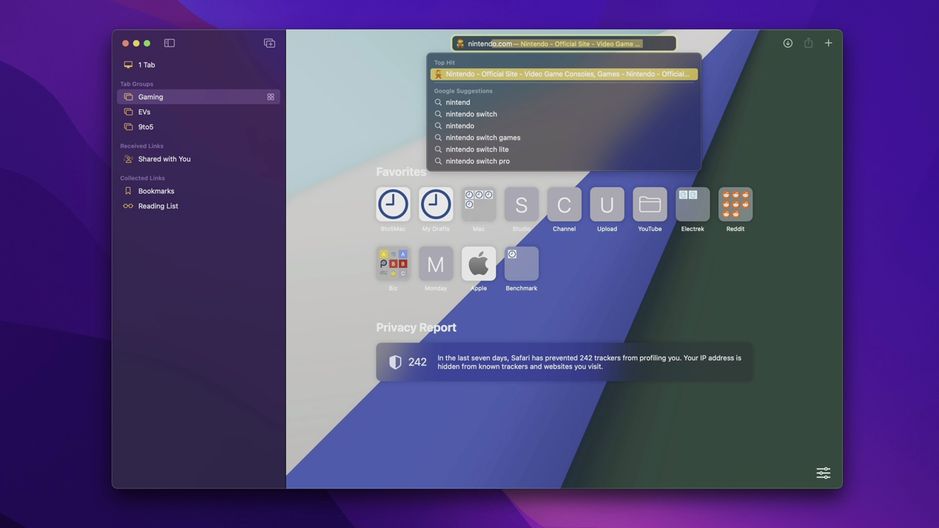
{"action": "key", "text": "Return"}
{"action": "left_click", "coordinate": [622, 45]}
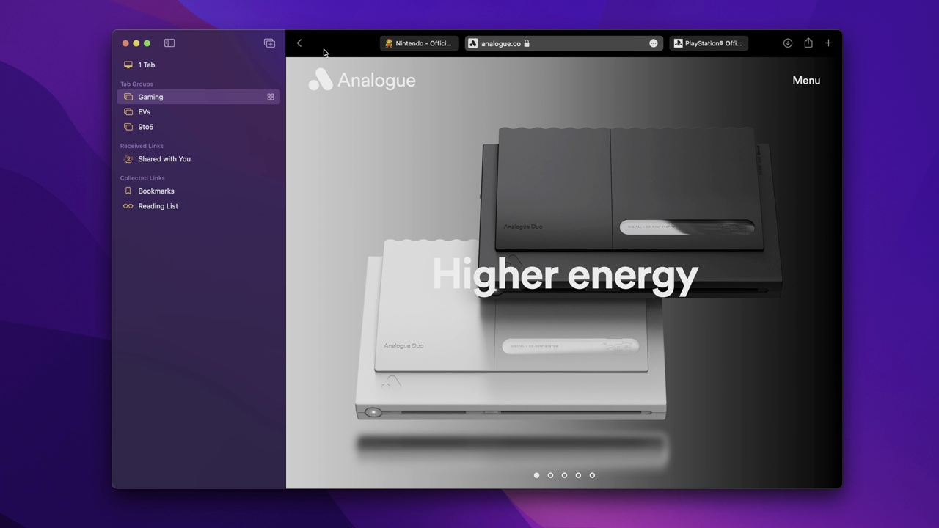
{"action": "left_click", "coordinate": [169, 44]}
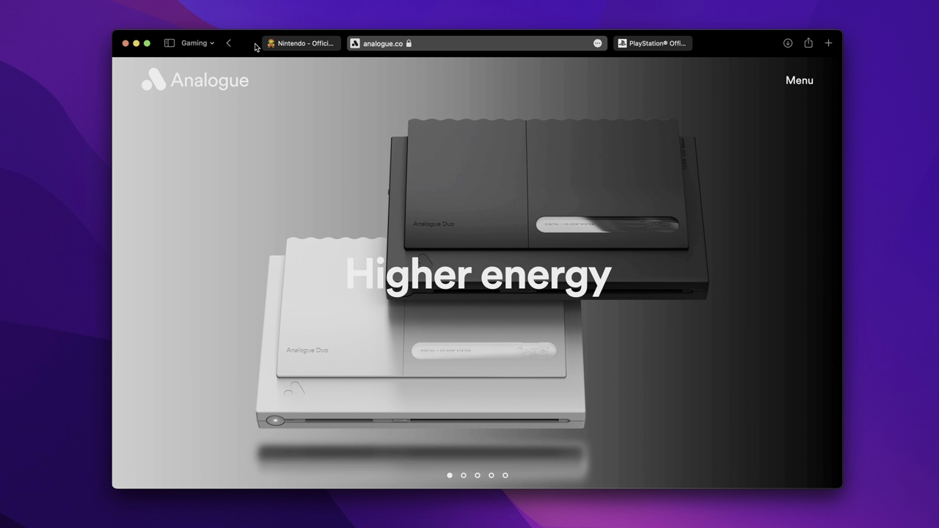
Step: Switch to the 9to5 tab group, back to the Gaming group, and return to the ungrouped tab
{"action": "left_click", "coordinate": [209, 43]}
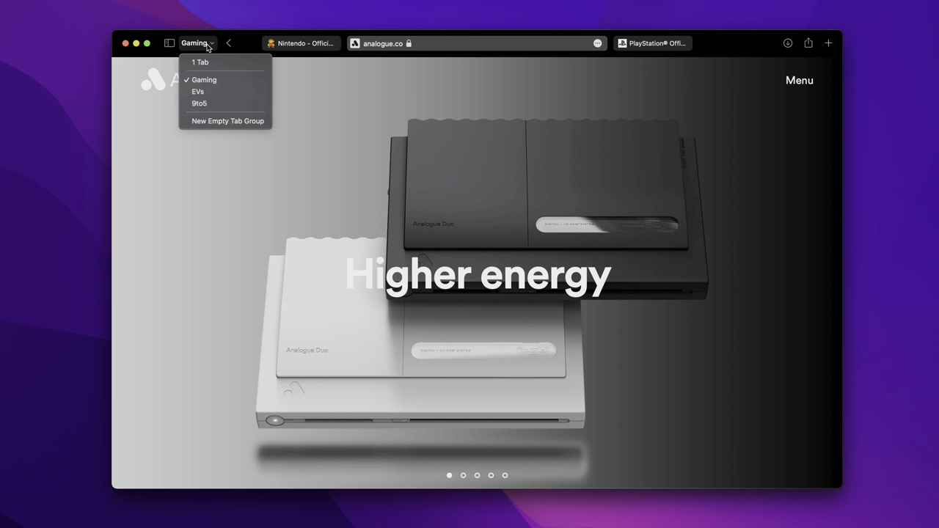
{"action": "left_click", "coordinate": [221, 103]}
{"action": "left_click", "coordinate": [200, 42]}
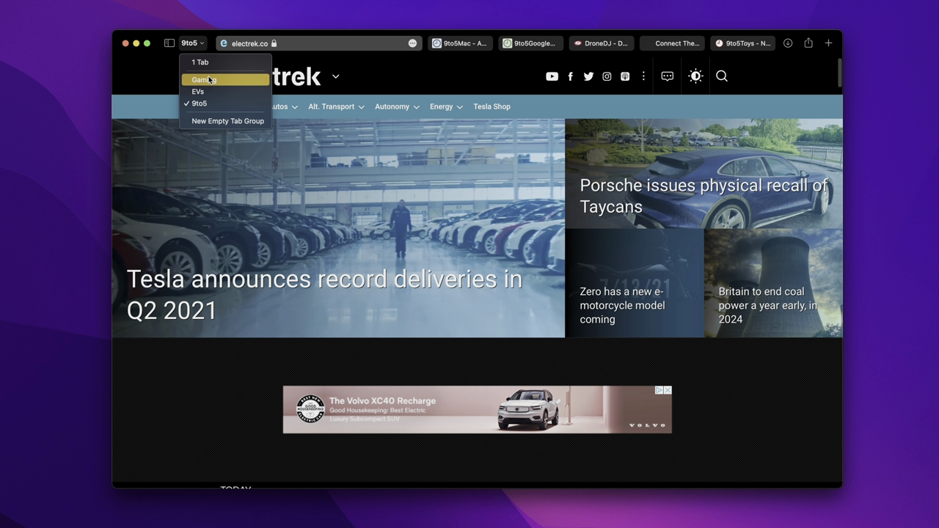
{"action": "left_click", "coordinate": [208, 77]}
{"action": "left_click", "coordinate": [211, 44]}
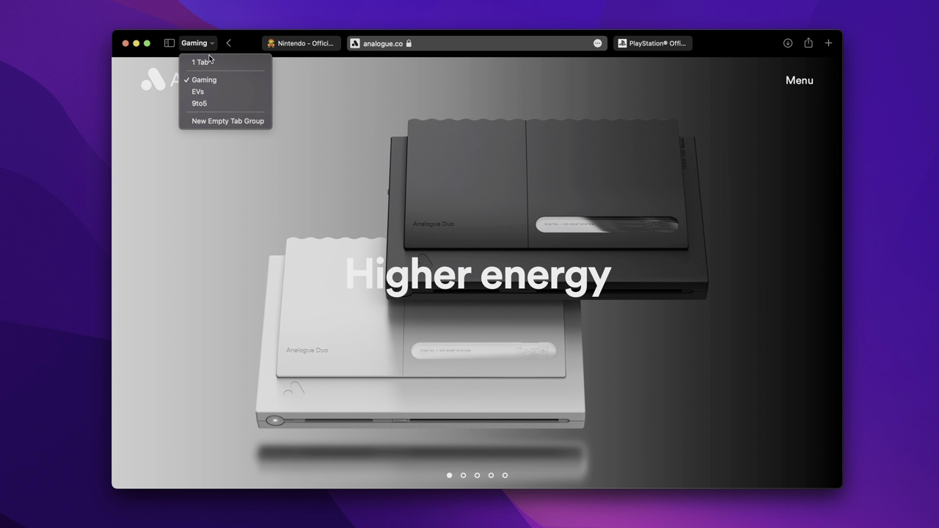
{"action": "left_click", "coordinate": [209, 63]}
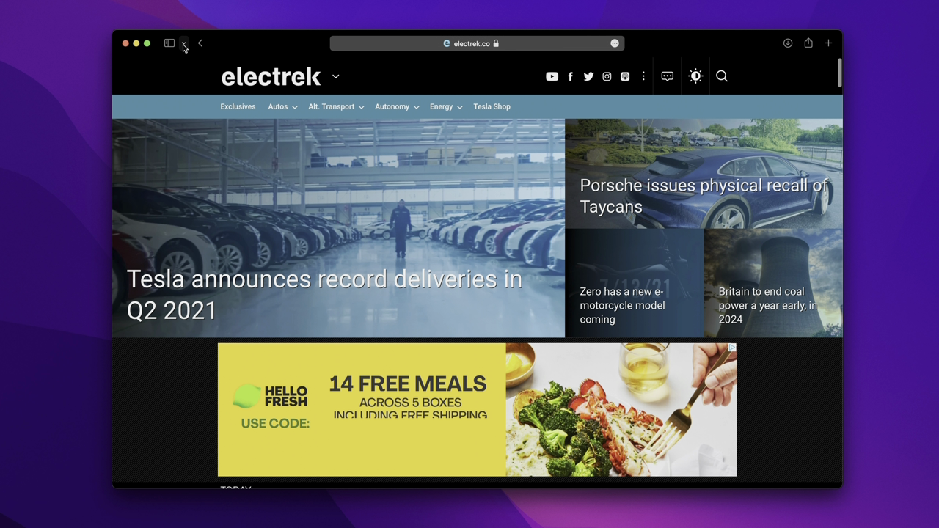
Step: Create a new tab group containing the current Electrek tab and name it Electrek
{"action": "left_click", "coordinate": [184, 44]}
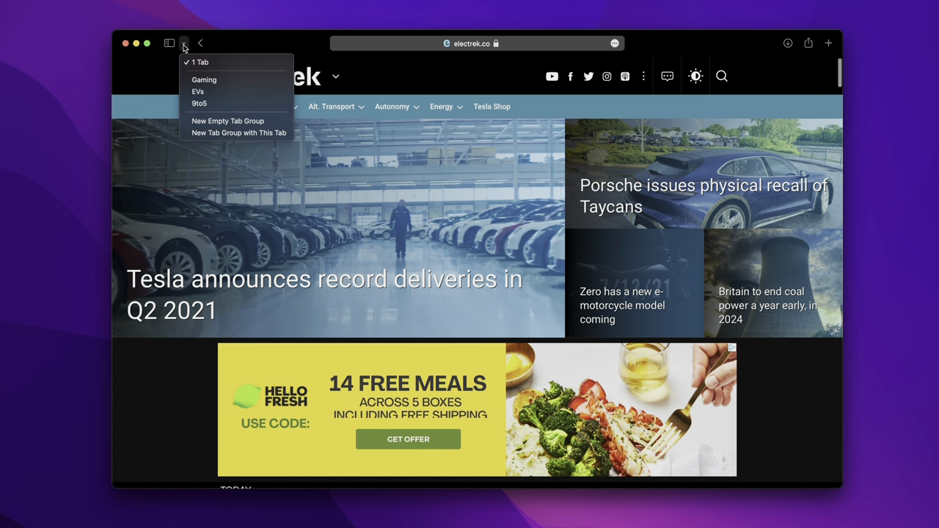
{"action": "left_click", "coordinate": [251, 133]}
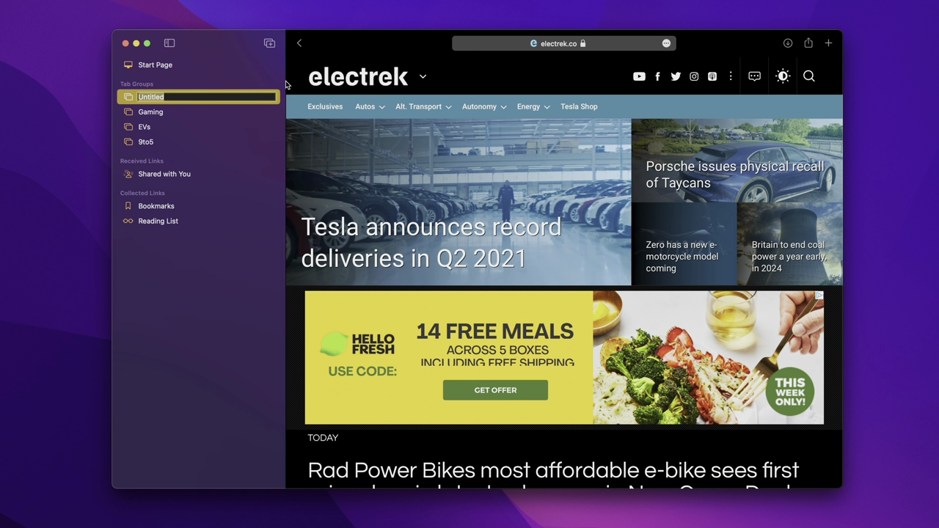
{"action": "type", "text": "Electrek"}
{"action": "key", "text": "Return"}
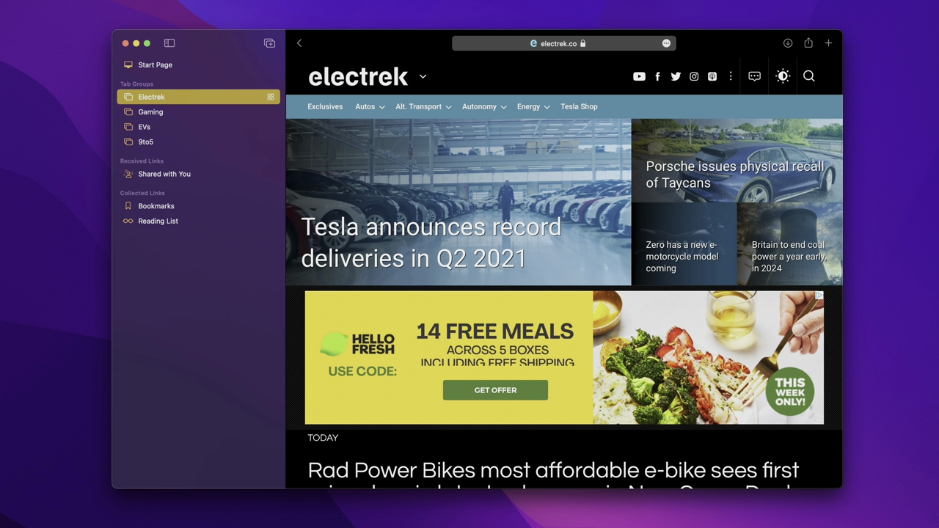
Step: Open the Porsche Taycan recall, Zero e-motorcycle and Britain coal power articles in new tabs of the Electrek group
{"action": "right_click", "coordinate": [668, 168]}
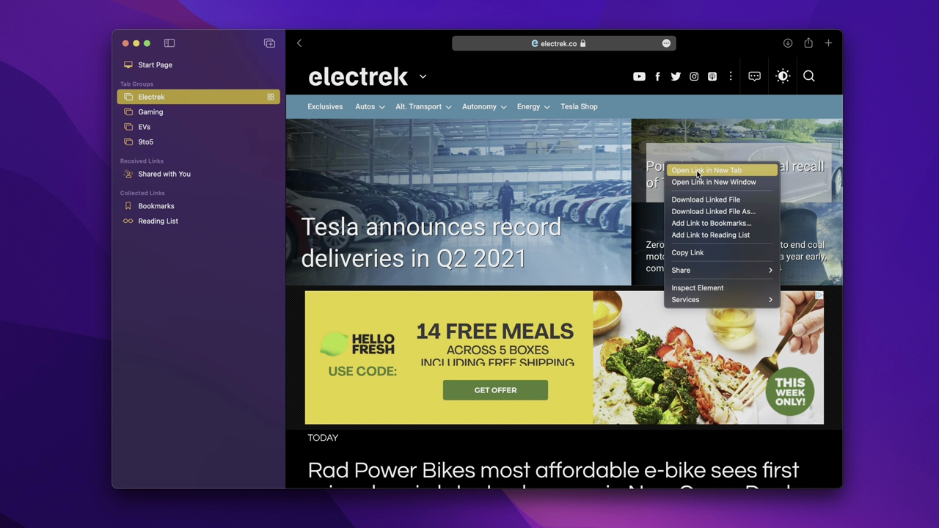
{"action": "left_click", "coordinate": [698, 172]}
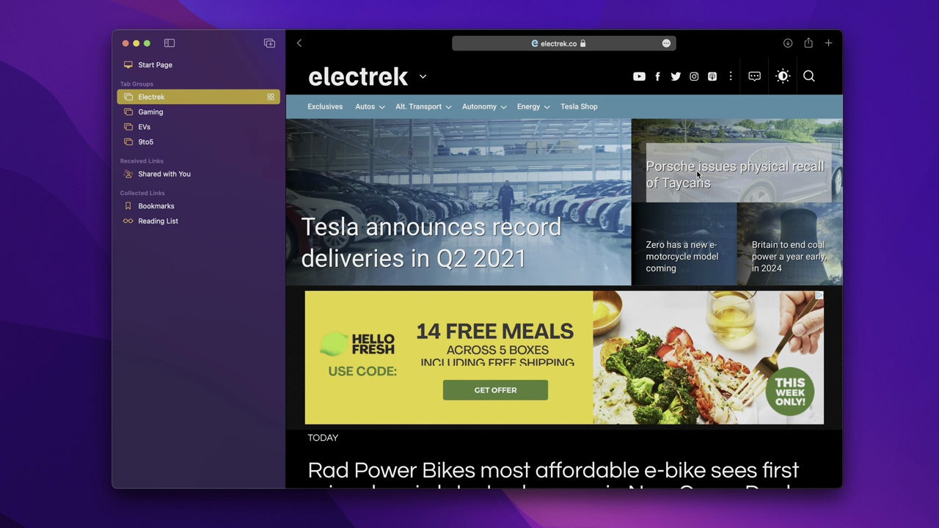
{"action": "right_click", "coordinate": [673, 247]}
{"action": "left_click", "coordinate": [760, 249]}
{"action": "right_click", "coordinate": [810, 250]}
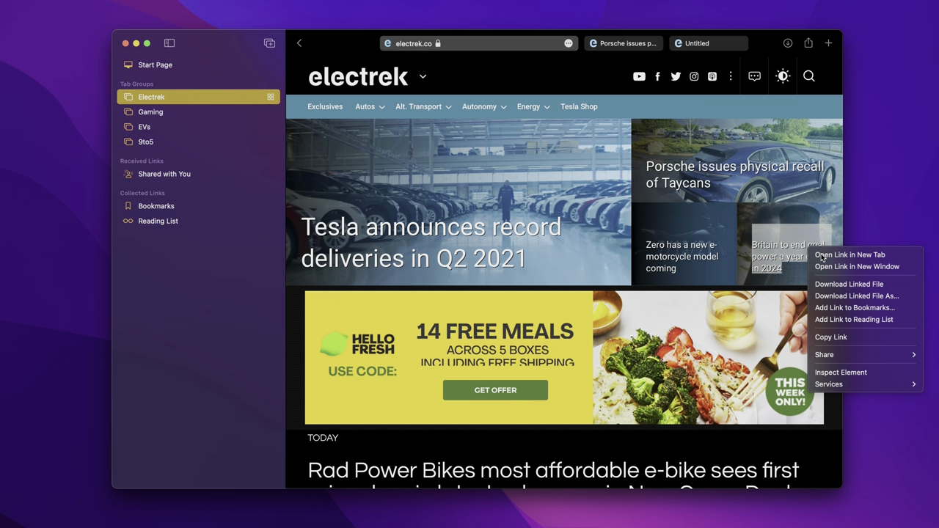
{"action": "left_click", "coordinate": [821, 255]}
{"action": "left_click", "coordinate": [580, 43]}
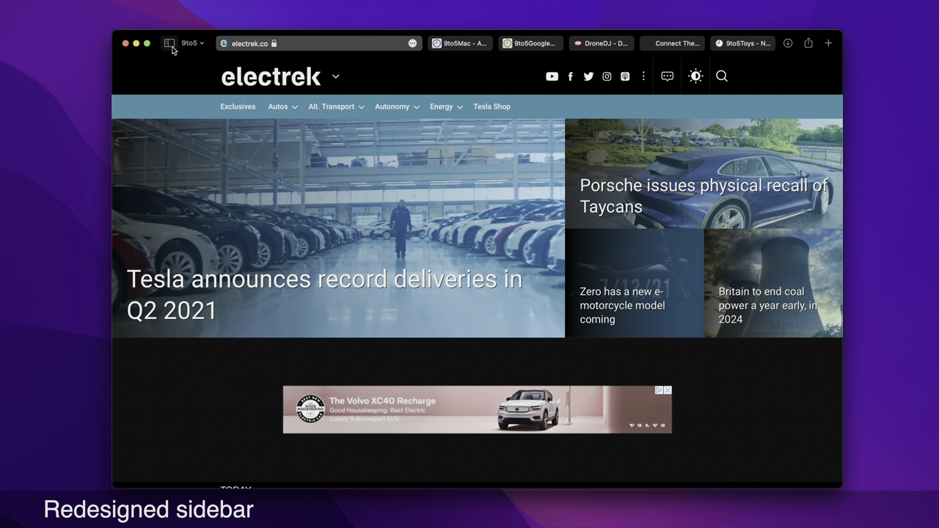
Step: Show and hide the sidebar beside the 9to5 tab group, and check the start page's customization options
{"action": "left_click", "coordinate": [170, 43]}
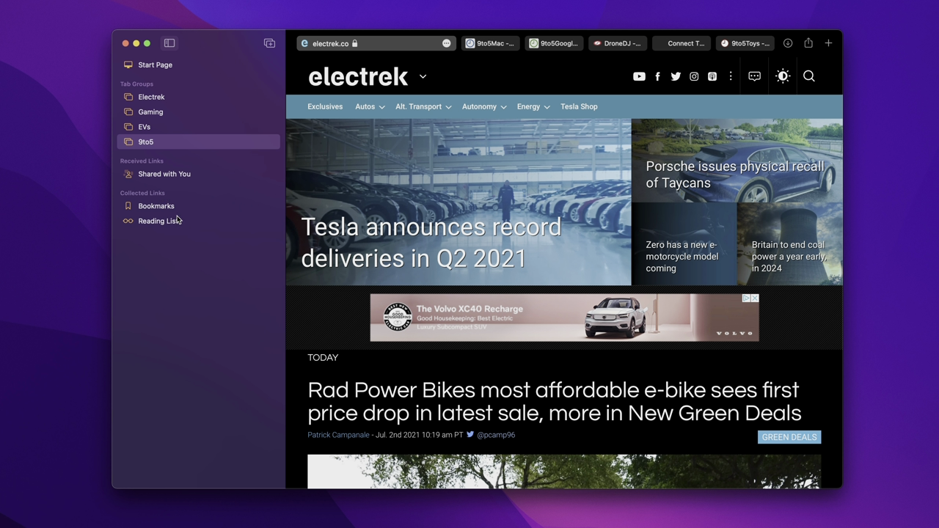
{"action": "left_click", "coordinate": [170, 44]}
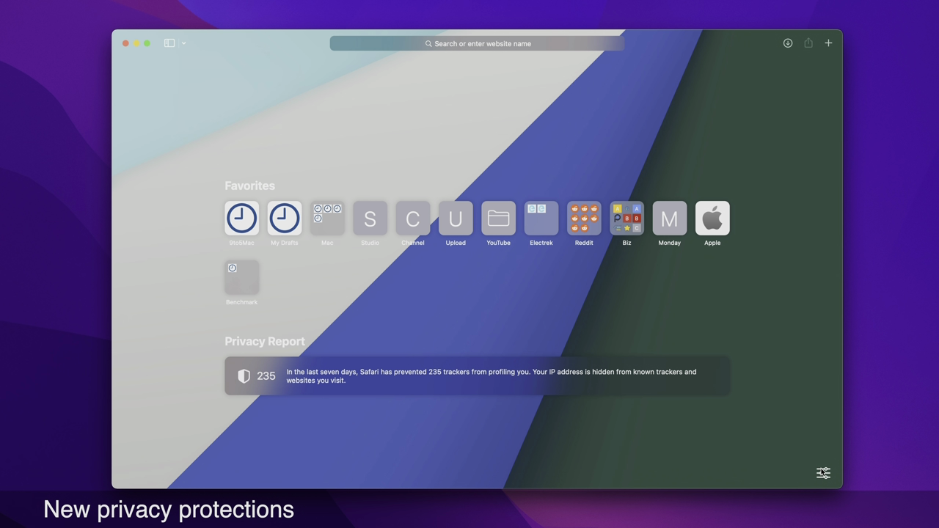
{"action": "left_click", "coordinate": [823, 473]}
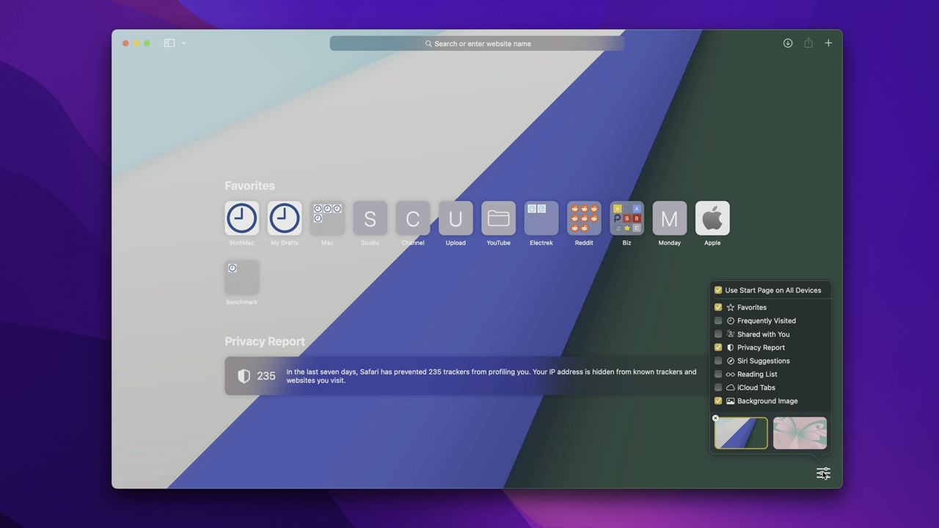
{"action": "left_click", "coordinate": [824, 473]}
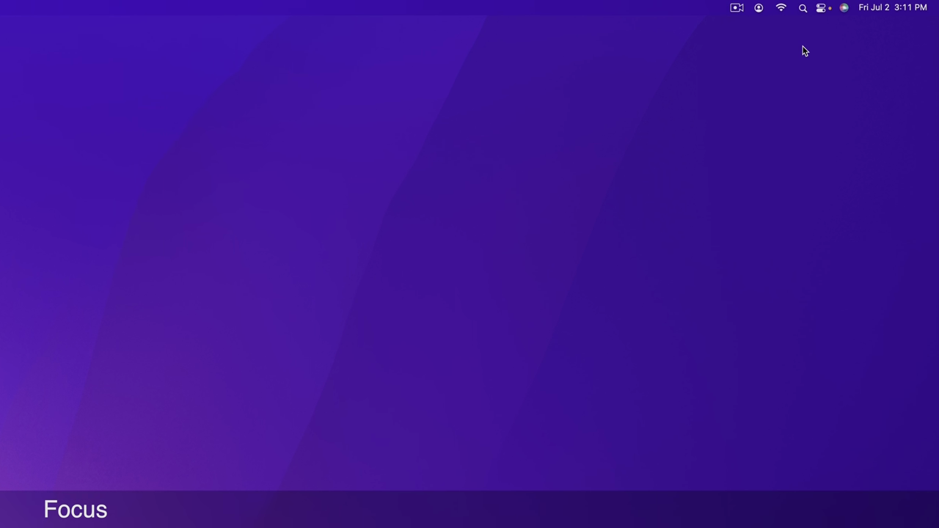
Step: Turn the Do Not Disturb focus on and off again from Control Center
{"action": "left_click", "coordinate": [779, 10]}
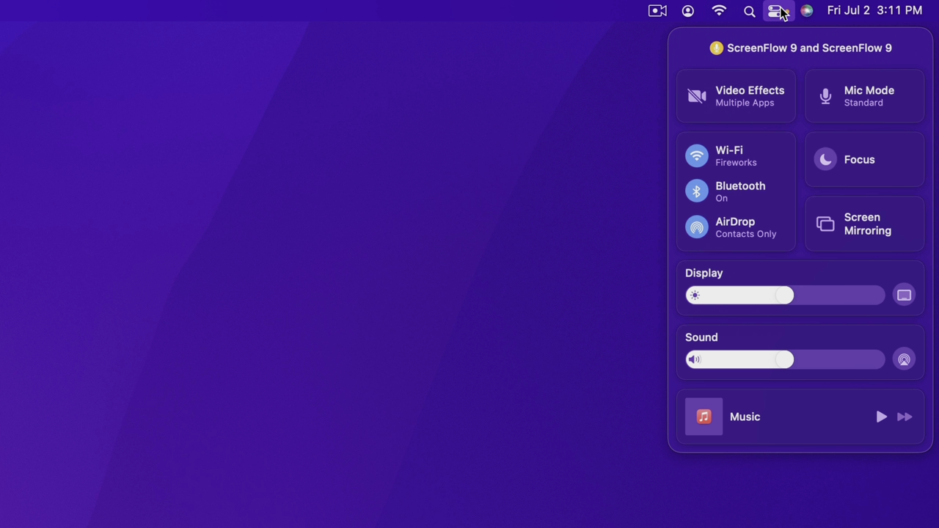
{"action": "left_click", "coordinate": [832, 162]}
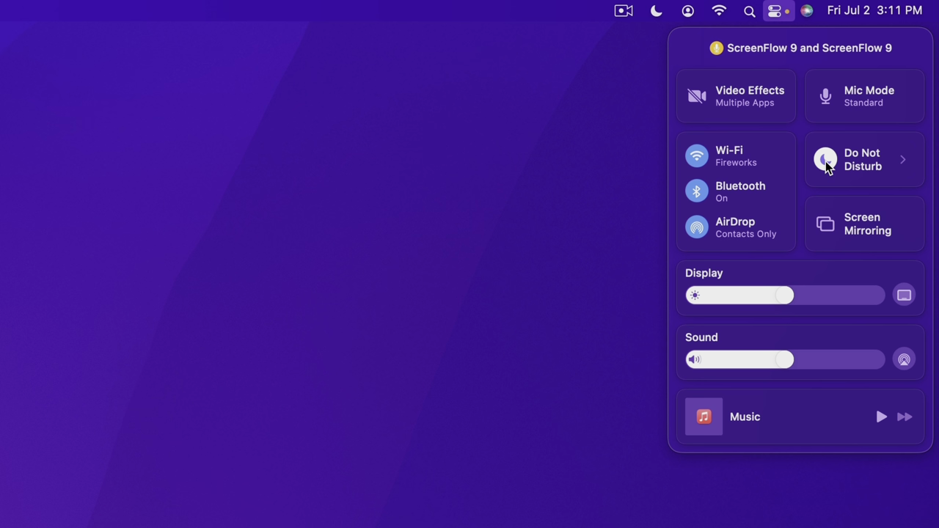
{"action": "left_click", "coordinate": [826, 161]}
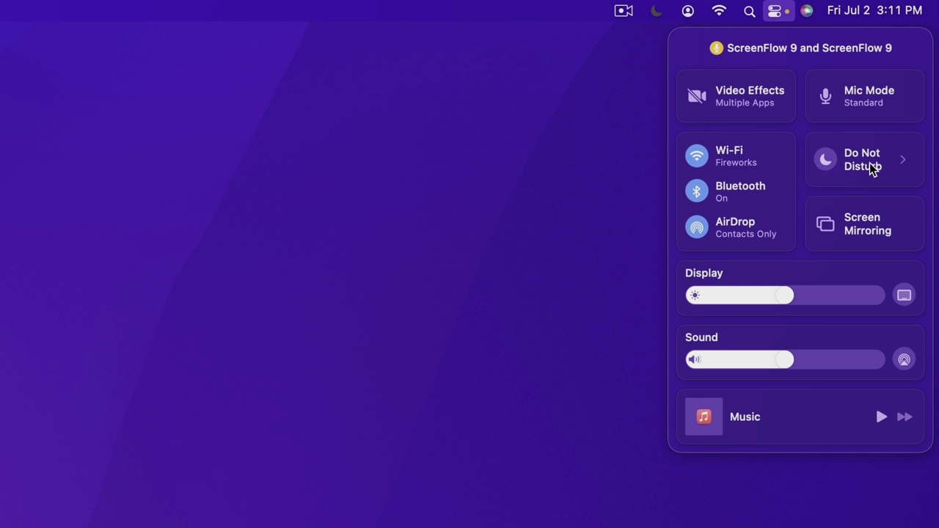
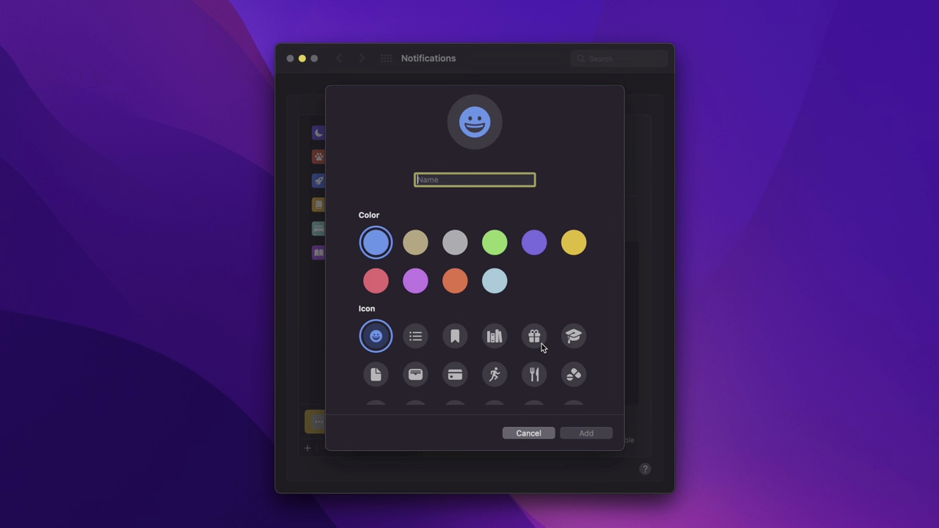
Step: Give the new custom focus the monitor icon, name it Work, and add it to the Focus list
{"action": "scroll", "coordinate": [557, 343], "scroll_direction": "down", "scroll_amount": 5}
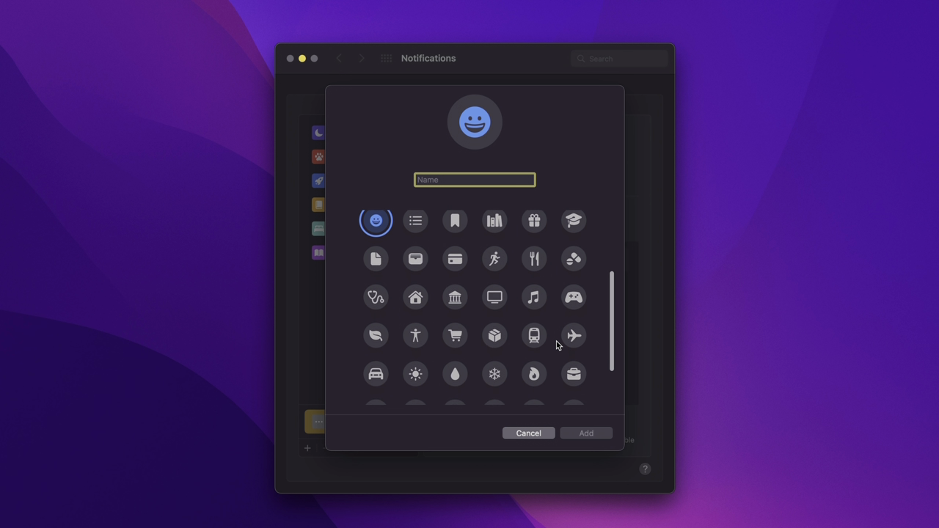
{"action": "scroll", "coordinate": [556, 345], "scroll_direction": "down", "scroll_amount": 2}
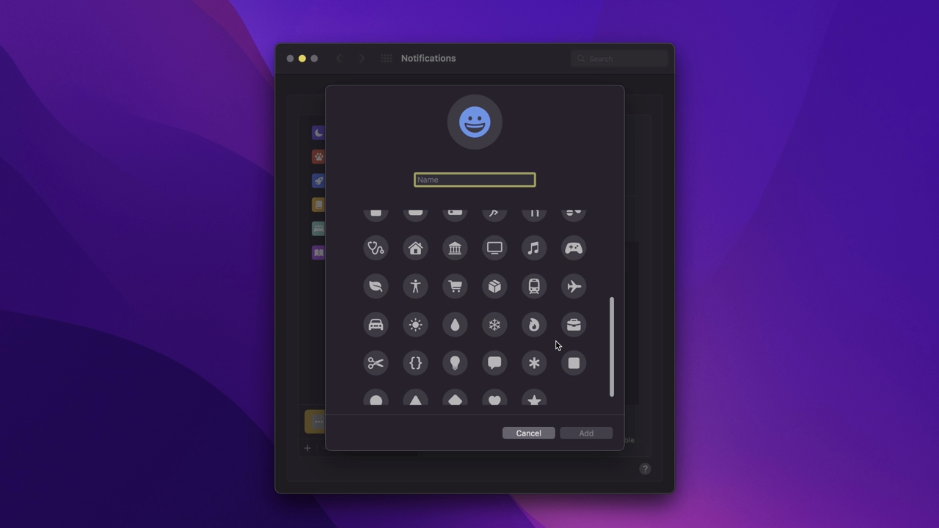
{"action": "left_click", "coordinate": [494, 248]}
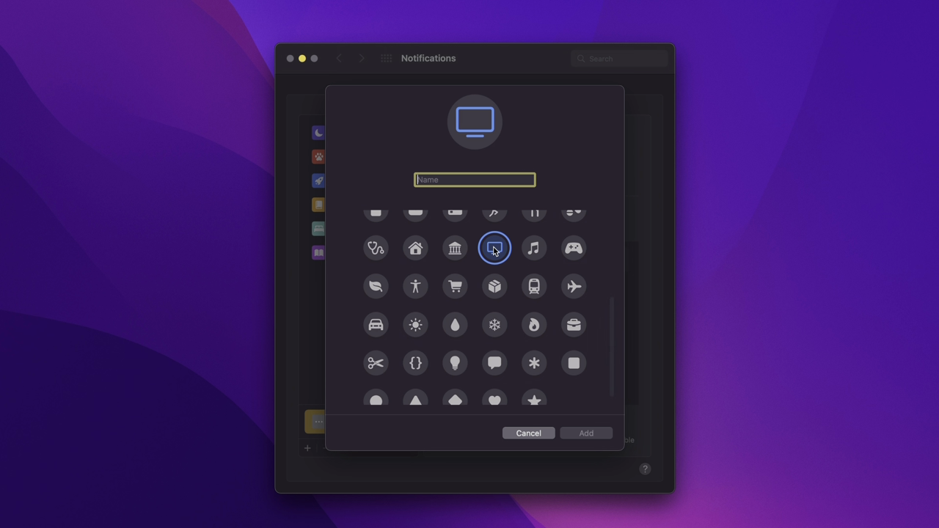
{"action": "type", "text": "Work"}
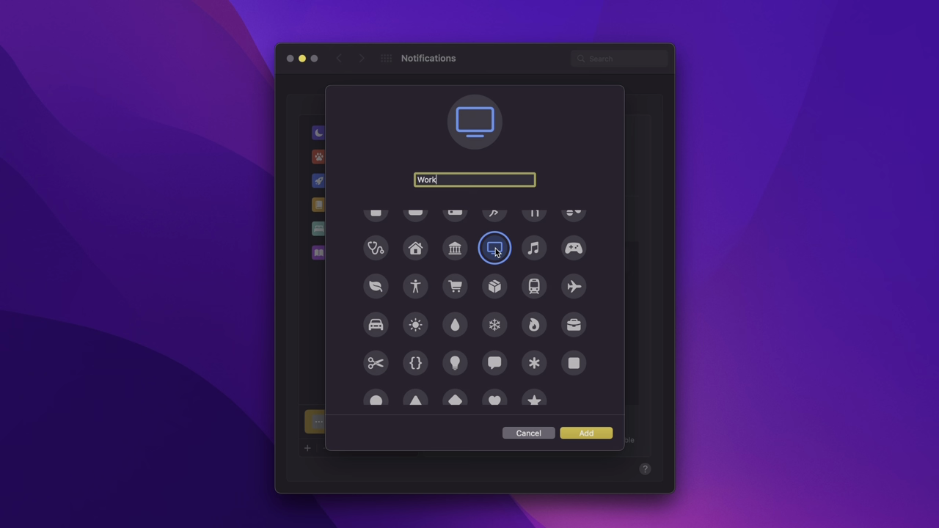
{"action": "scroll", "coordinate": [496, 255], "scroll_direction": "up", "scroll_amount": 3}
{"action": "scroll", "coordinate": [496, 254], "scroll_direction": "down", "scroll_amount": 3}
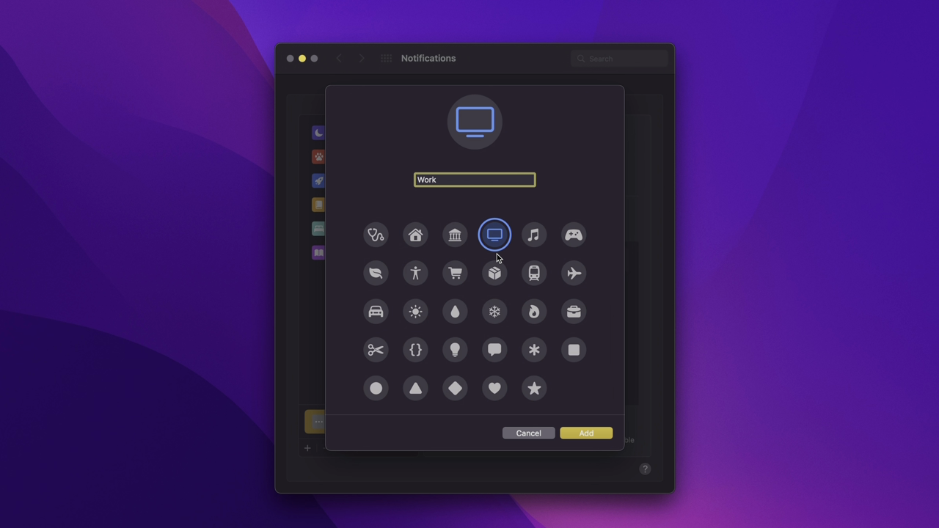
{"action": "left_click", "coordinate": [587, 434]}
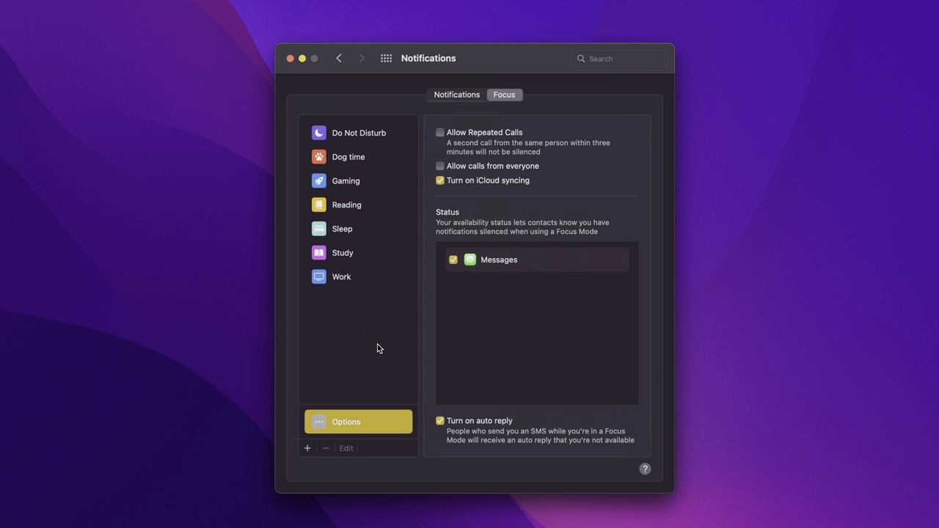
Step: Change the Work Focus's icon color to orange and save the edit
{"action": "left_click", "coordinate": [343, 278]}
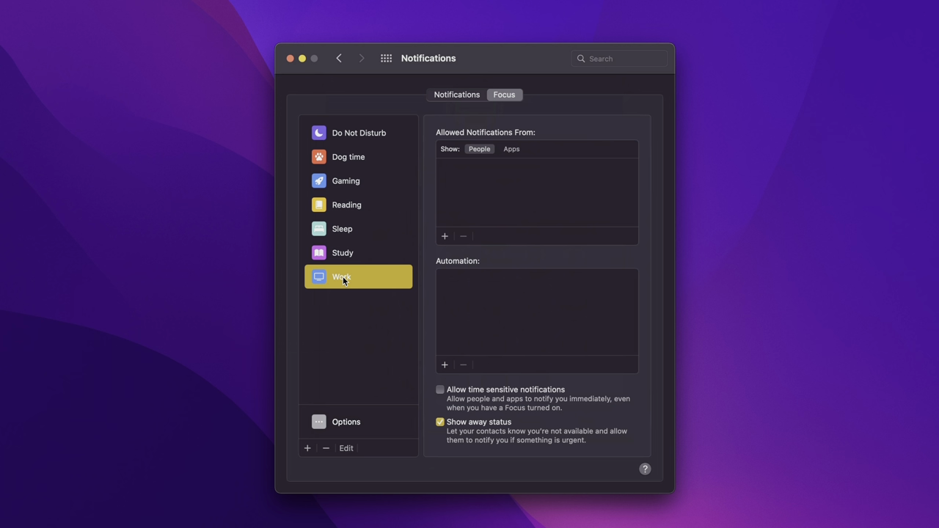
{"action": "left_click", "coordinate": [347, 448]}
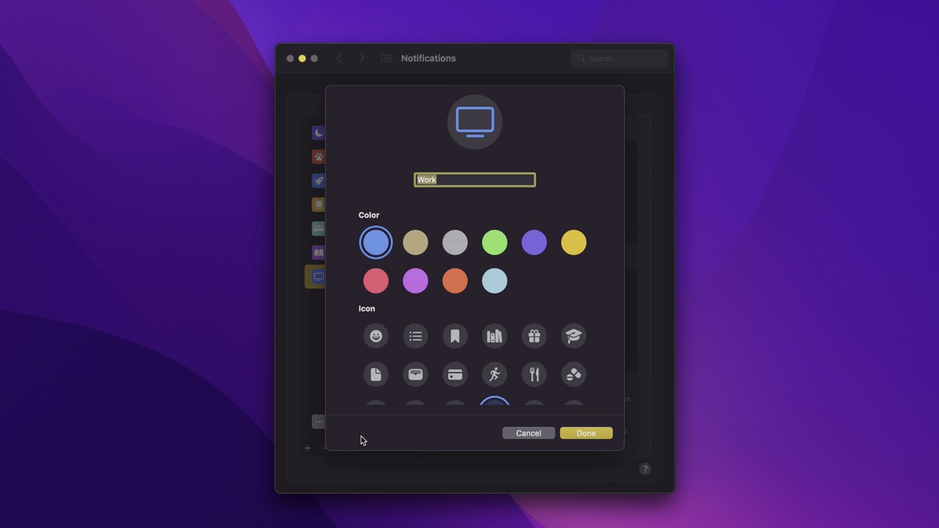
{"action": "left_click", "coordinate": [376, 281]}
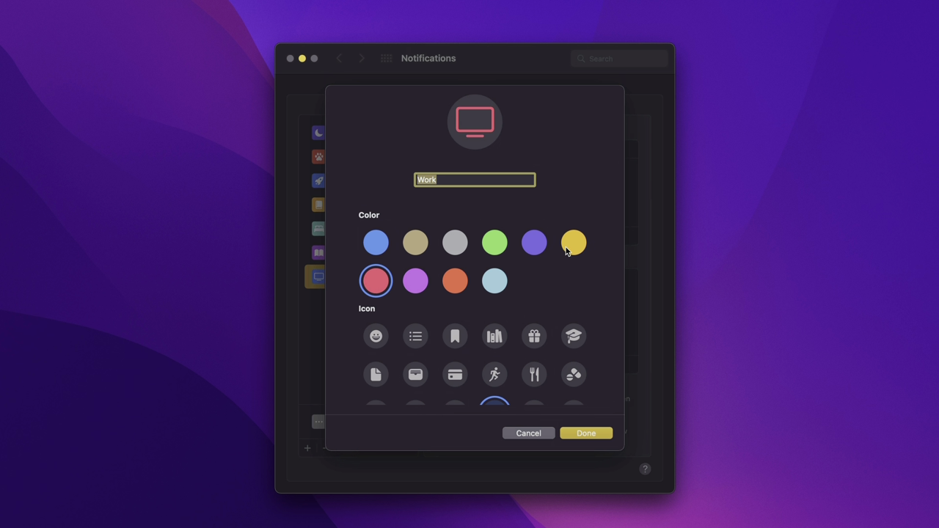
{"action": "left_click", "coordinate": [533, 247]}
{"action": "left_click", "coordinate": [455, 278]}
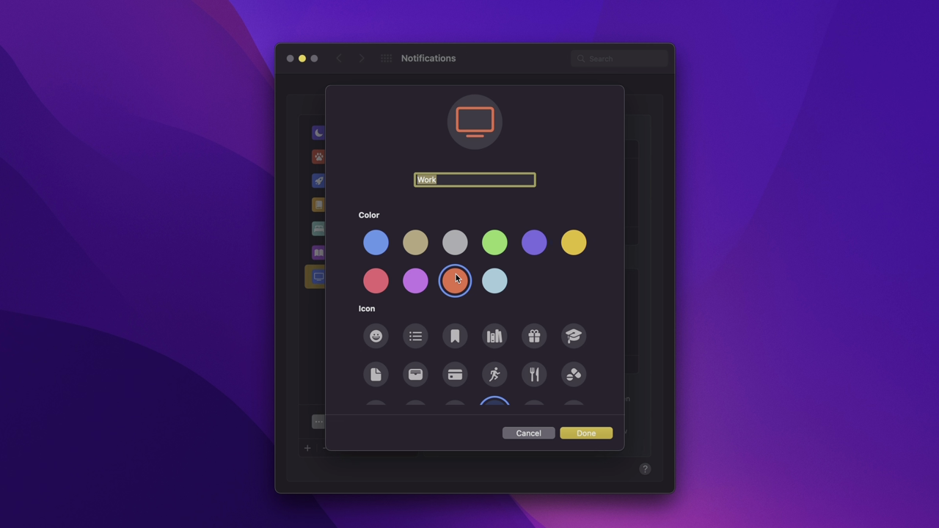
{"action": "left_click", "coordinate": [586, 434]}
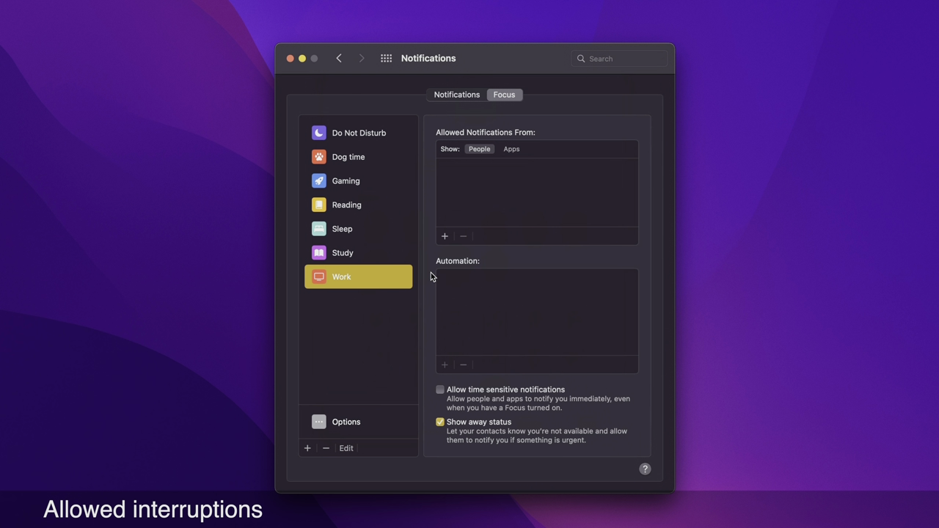
Step: Add three contacts and the Slack app to the Work Focus's allowed notifications
{"action": "left_click", "coordinate": [444, 236]}
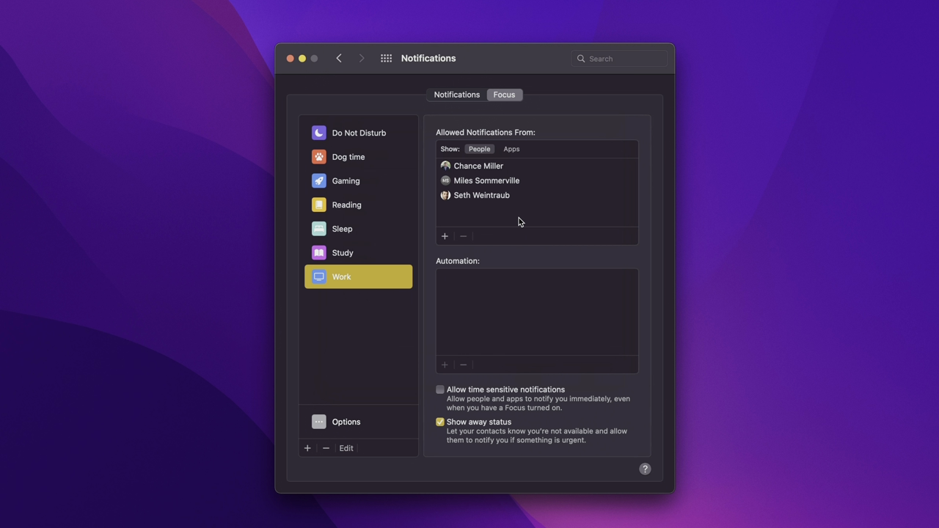
{"action": "left_click", "coordinate": [512, 148]}
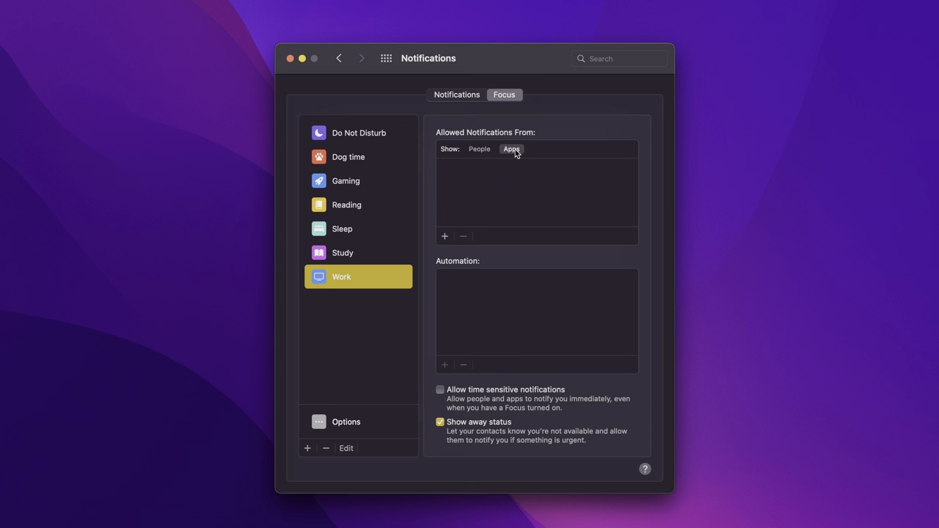
{"action": "left_click", "coordinate": [445, 236]}
{"action": "type", "text": "slack"}
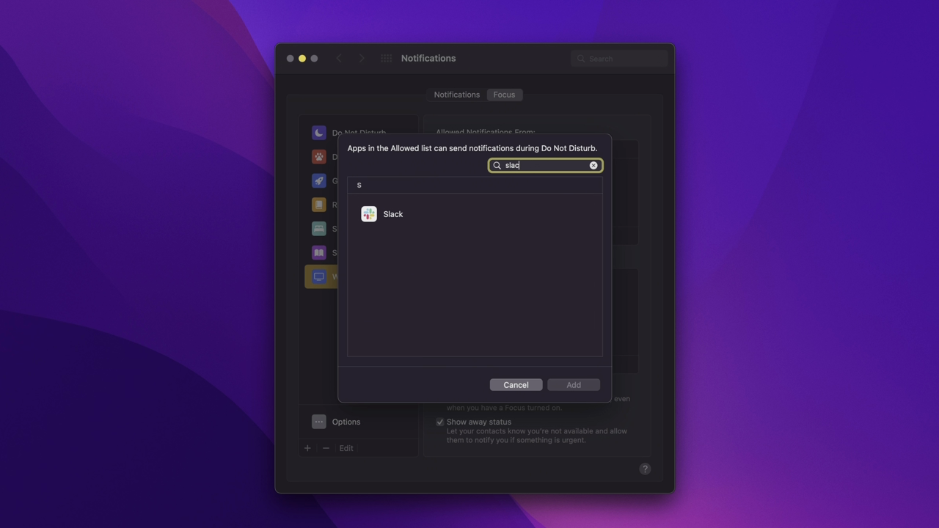
{"action": "left_click", "coordinate": [390, 218]}
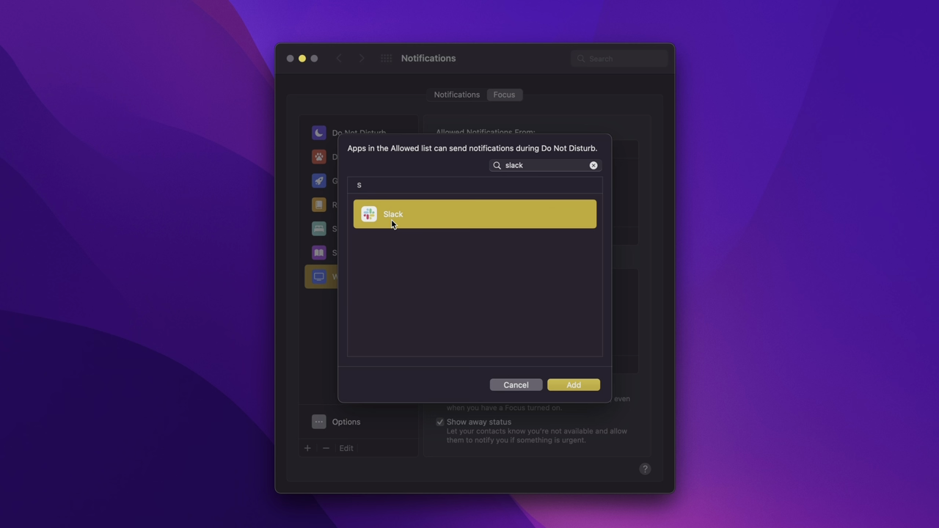
{"action": "left_click", "coordinate": [574, 385]}
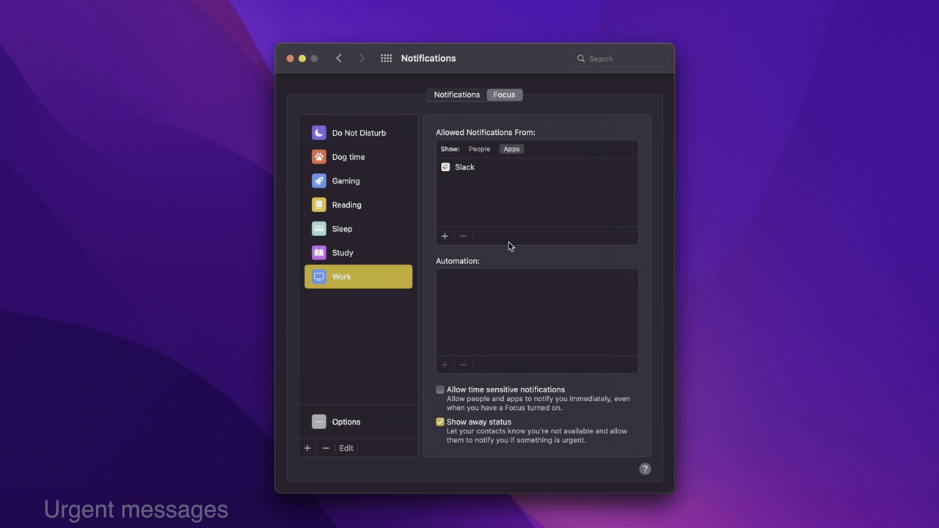
Step: Allow time sensitive notifications for the Work Focus
{"action": "left_click", "coordinate": [523, 272]}
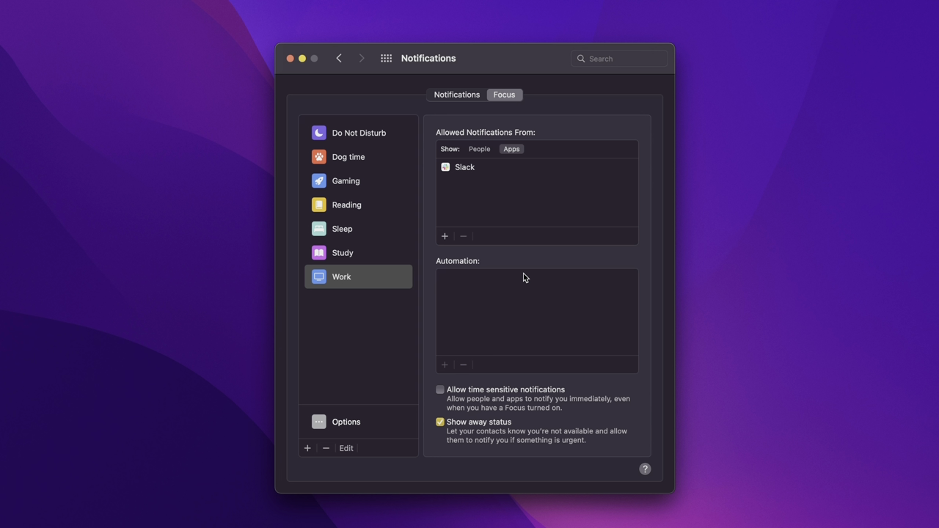
{"action": "left_click", "coordinate": [441, 391]}
Step: Review the Time, Location and App automation types for the Work Focus without adding one, and view the Focus options
{"action": "left_click", "coordinate": [446, 365]}
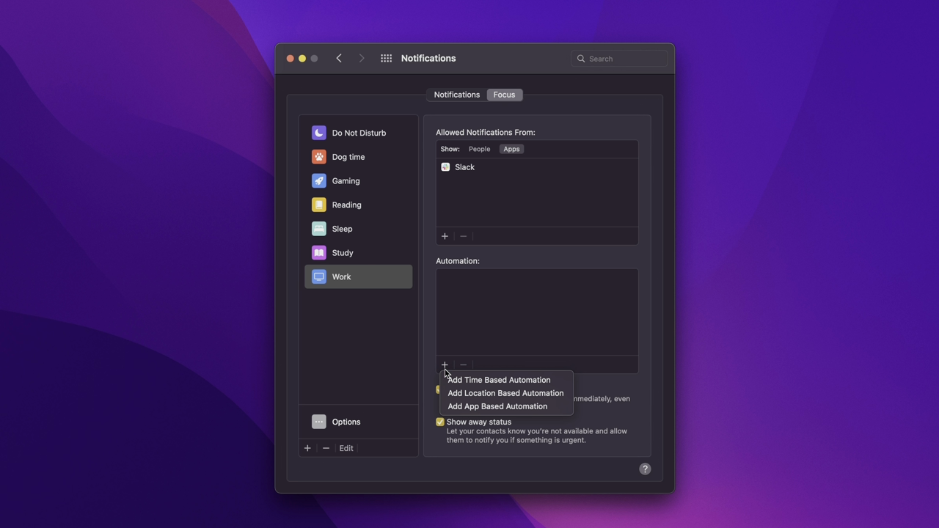
{"action": "left_click", "coordinate": [524, 381]}
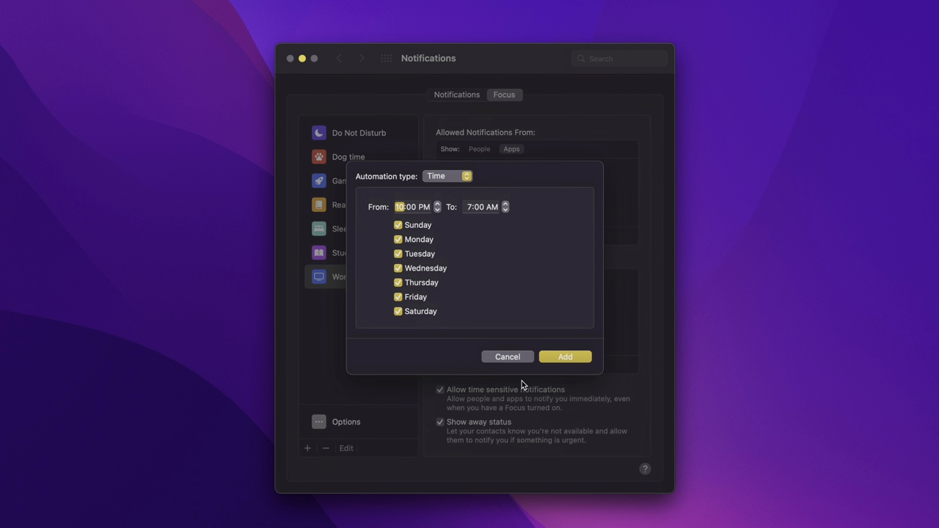
{"action": "left_click", "coordinate": [448, 177]}
{"action": "left_click", "coordinate": [446, 189]}
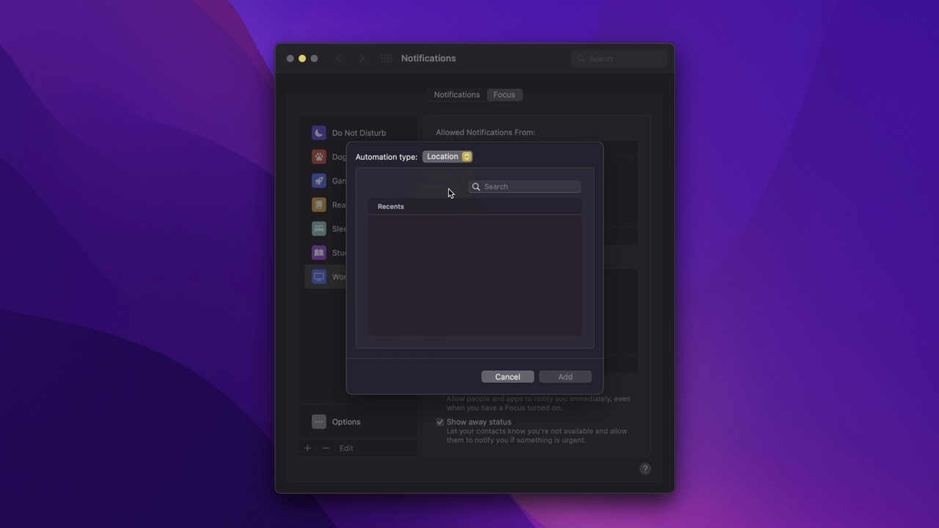
{"action": "left_click", "coordinate": [449, 158]}
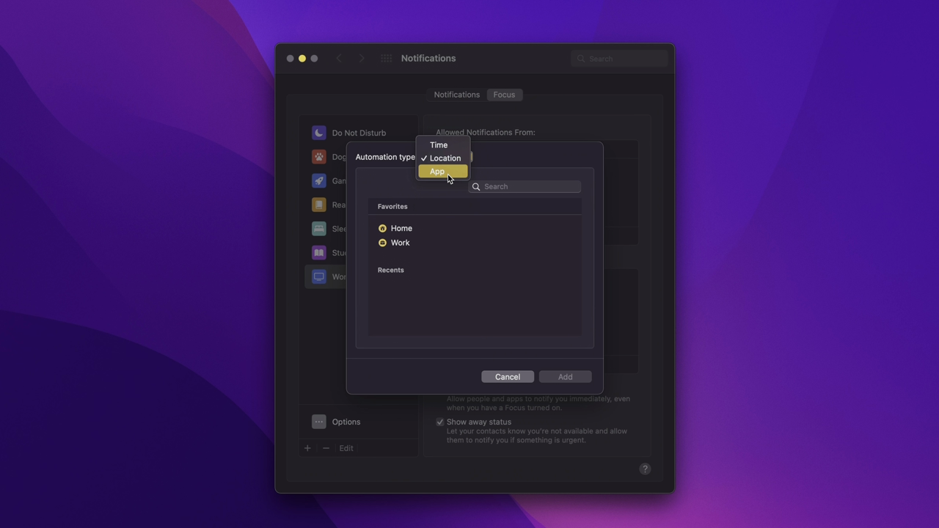
{"action": "left_click", "coordinate": [448, 173]}
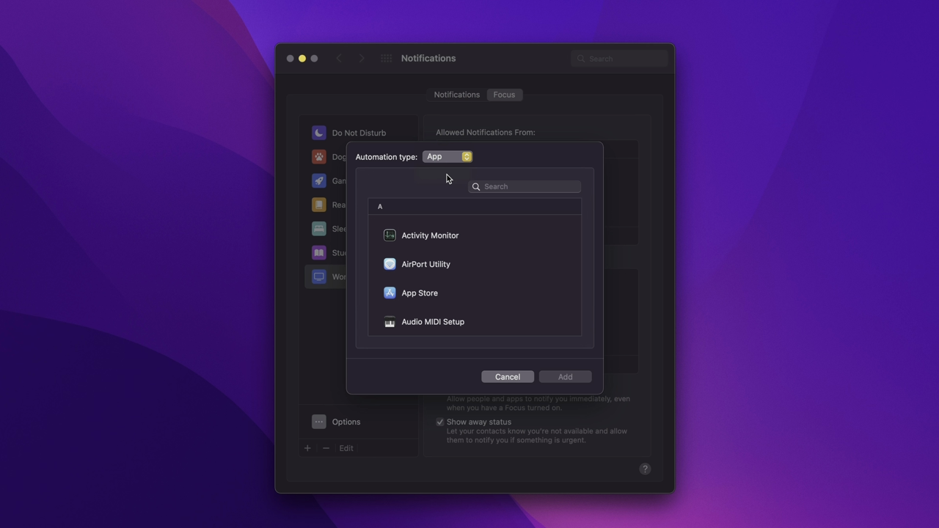
{"action": "left_click", "coordinate": [501, 379]}
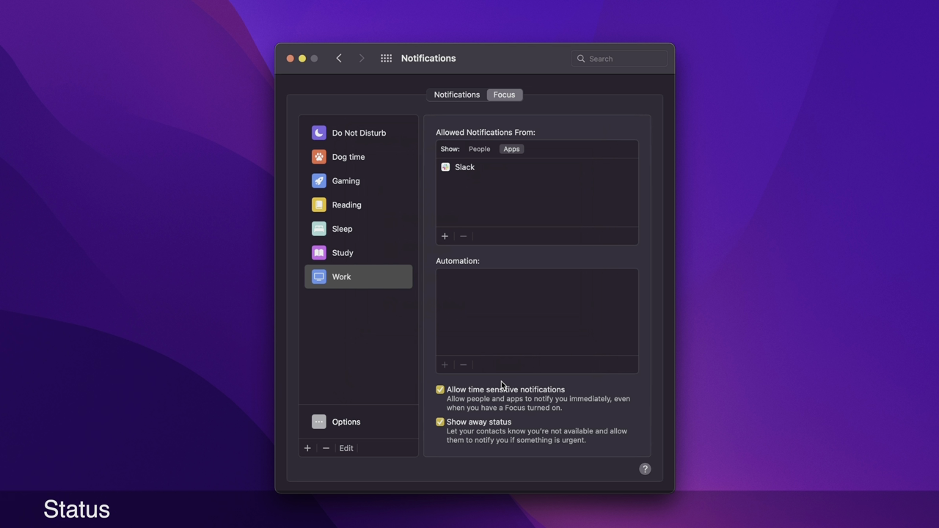
{"action": "left_click", "coordinate": [321, 428]}
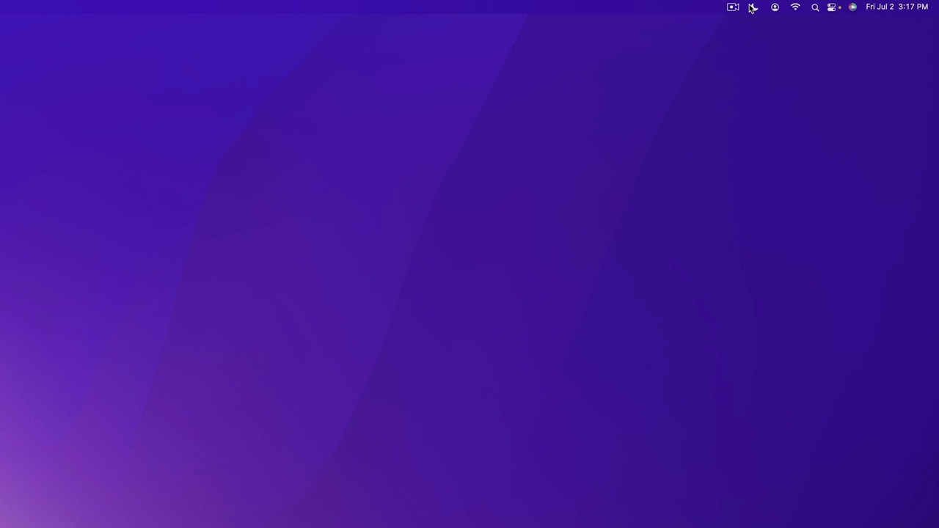
Step: Switch the active Focus from Do Not Disturb to Work and close the Focus list
{"action": "left_click", "coordinate": [752, 8]}
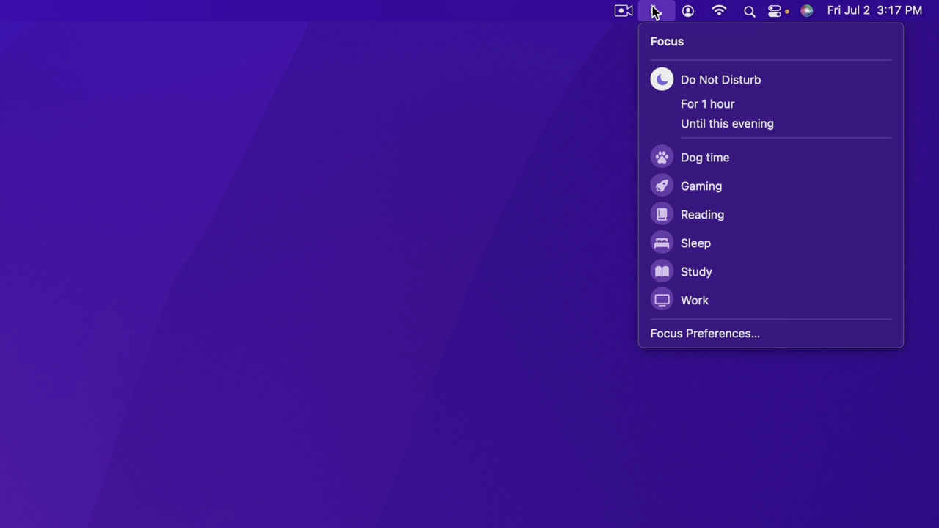
{"action": "left_click", "coordinate": [665, 298]}
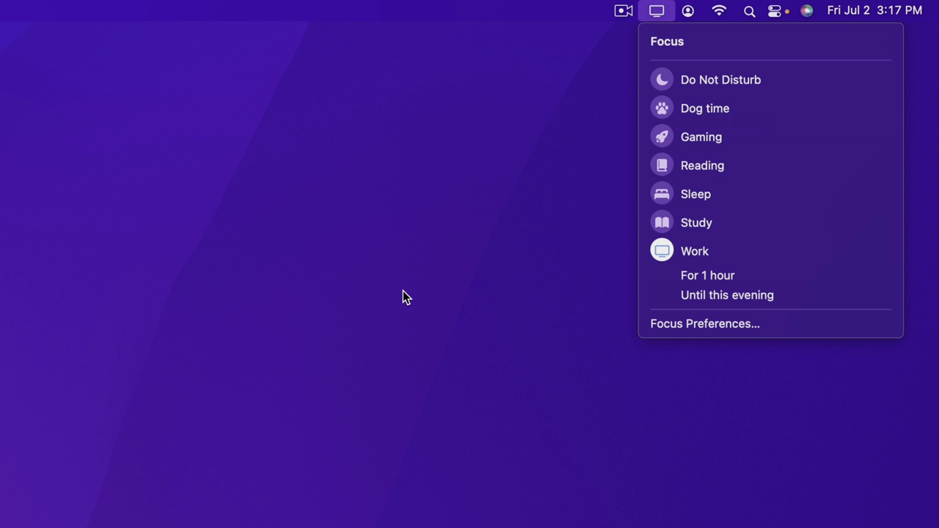
{"action": "left_click", "coordinate": [319, 287]}
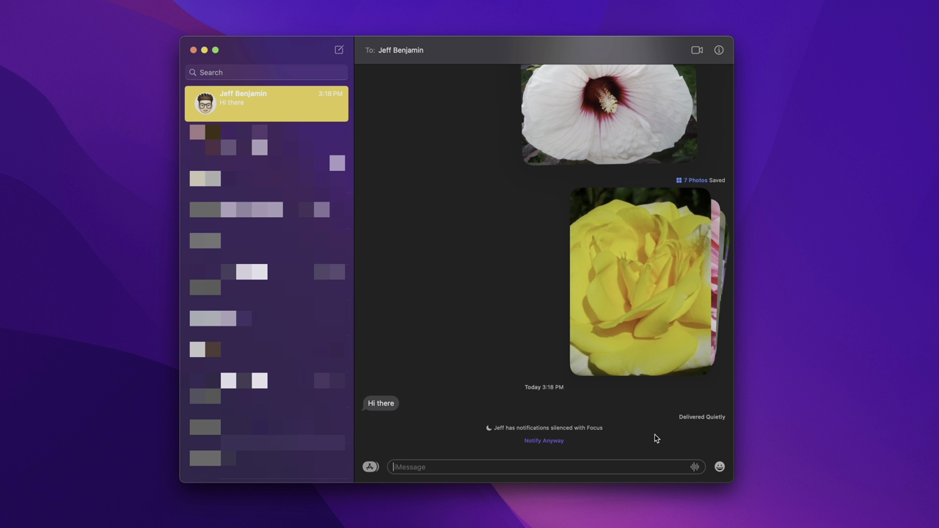
Step: In Messages, notify the recipient anyway about the message silenced by their Focus
{"action": "left_click", "coordinate": [544, 440]}
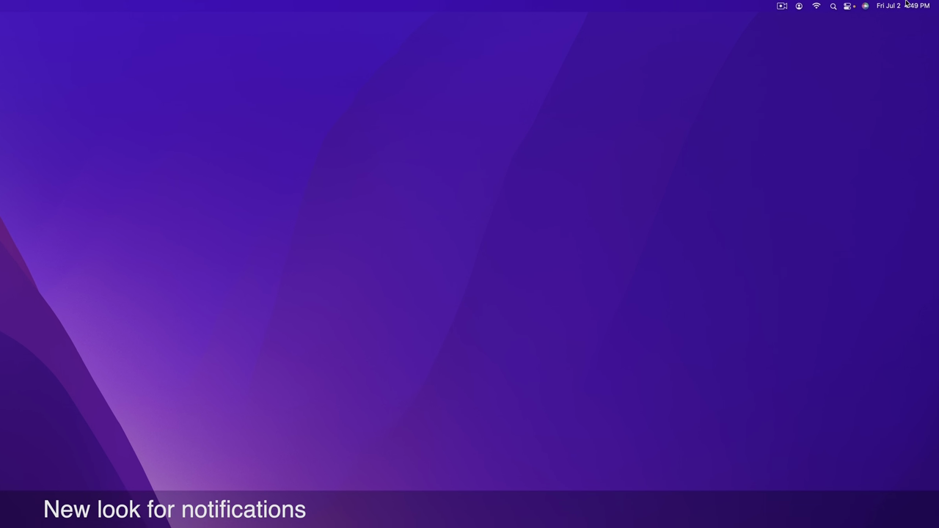
Step: Mute News notifications for 1 hour from the WIRED alert in Notification Center
{"action": "left_click", "coordinate": [914, 3]}
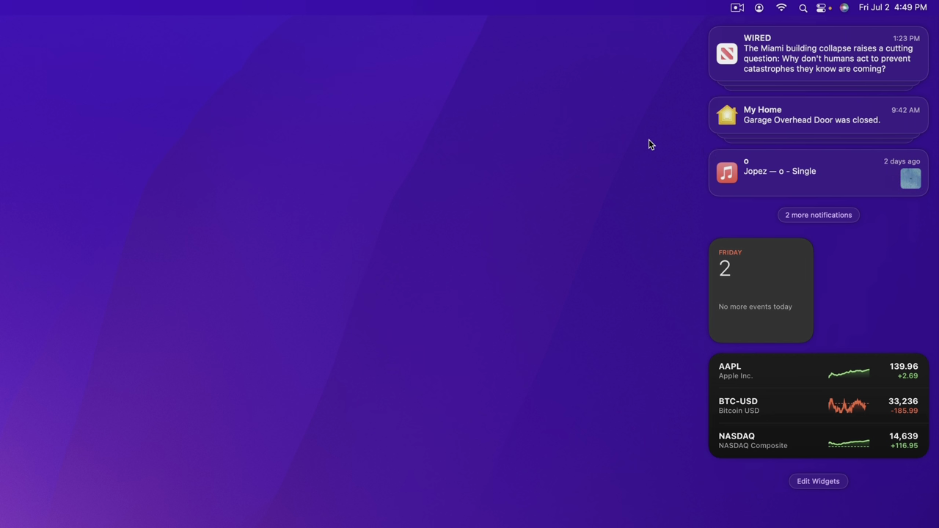
{"action": "left_click", "coordinate": [893, 7]}
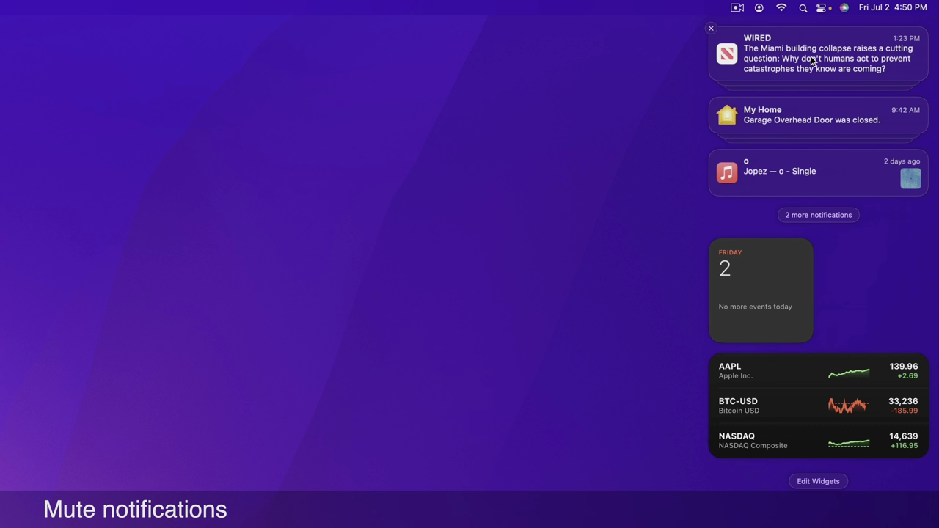
{"action": "right_click", "coordinate": [812, 61]}
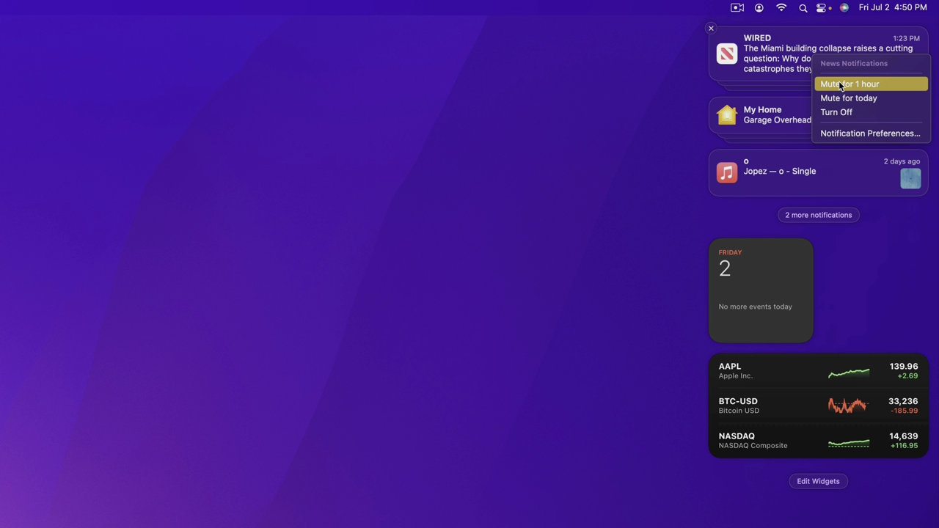
{"action": "left_click", "coordinate": [883, 91]}
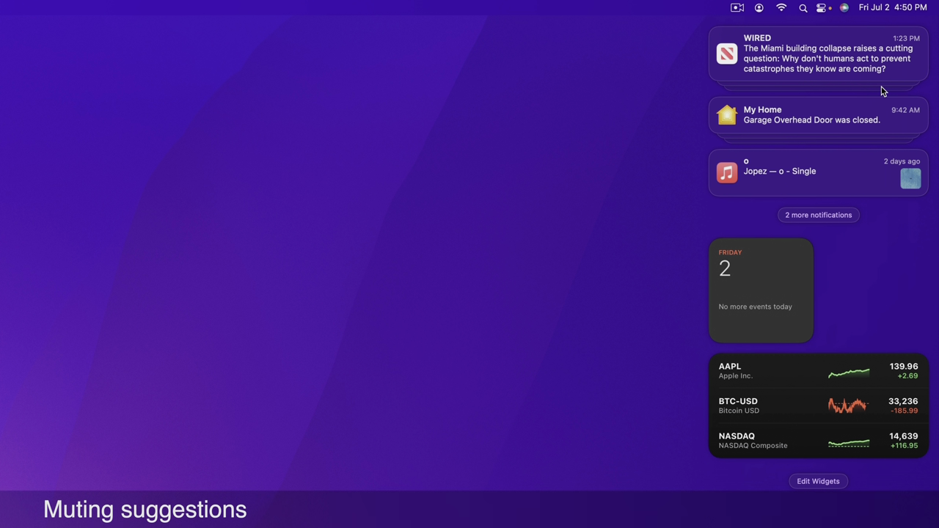
Step: Unmute News notifications from the WIRED alert
{"action": "right_click", "coordinate": [812, 65]}
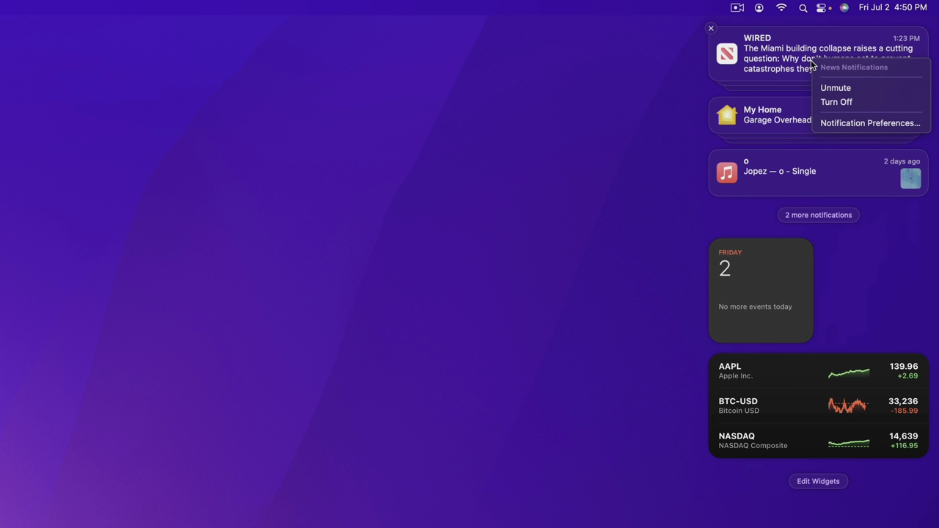
{"action": "left_click", "coordinate": [864, 86]}
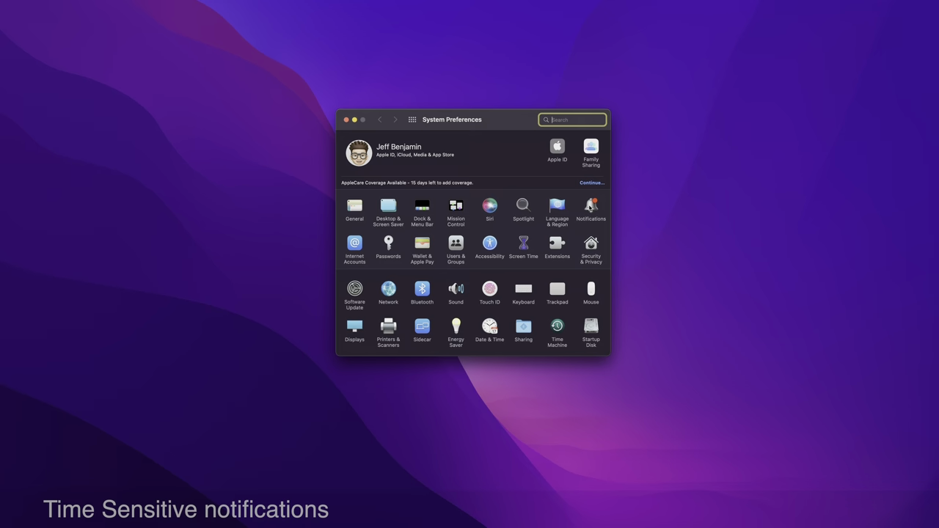
Step: Allow time sensitive alerts for Calendar in the Notifications preferences
{"action": "left_click", "coordinate": [591, 215]}
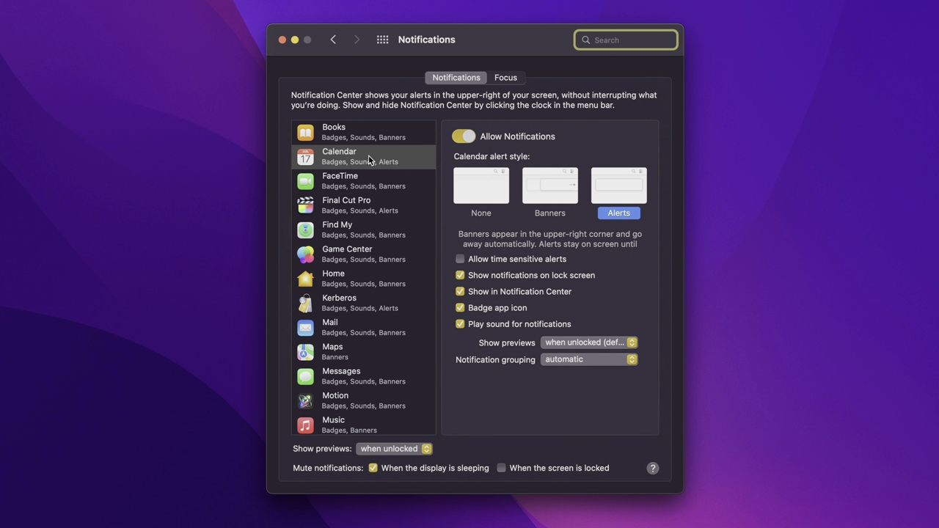
{"action": "left_click", "coordinate": [369, 159]}
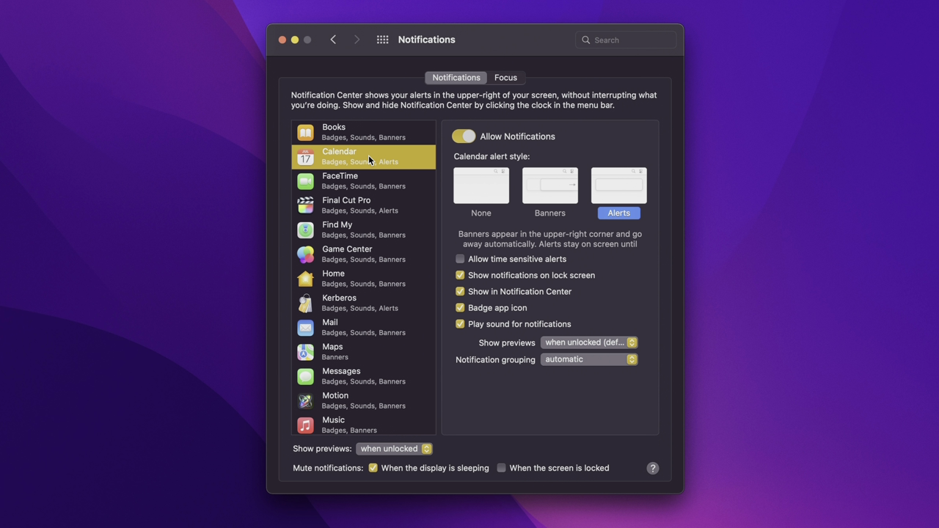
{"action": "left_click", "coordinate": [485, 264]}
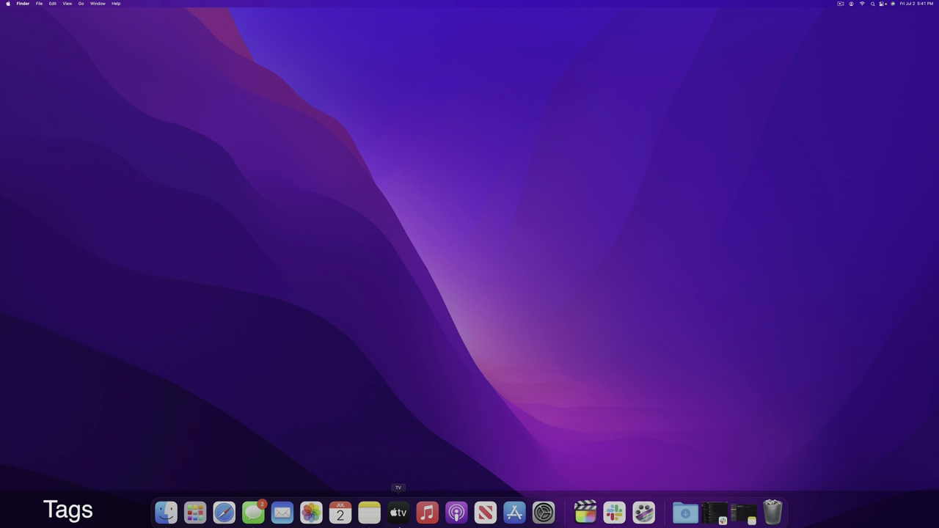
Step: Switch to Notes and create a new note titled "This is how you create tags" in the Up Next folder
{"action": "left_click", "coordinate": [380, 519]}
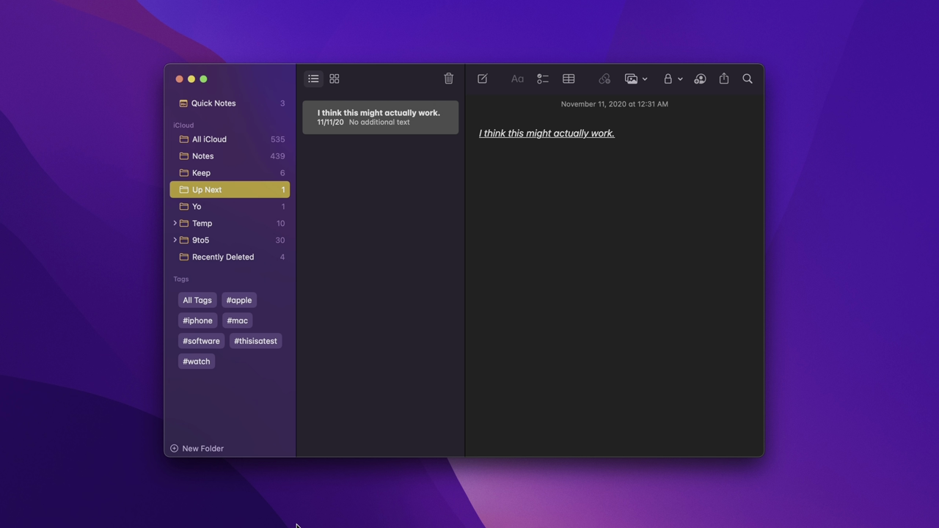
{"action": "left_click", "coordinate": [355, 395]}
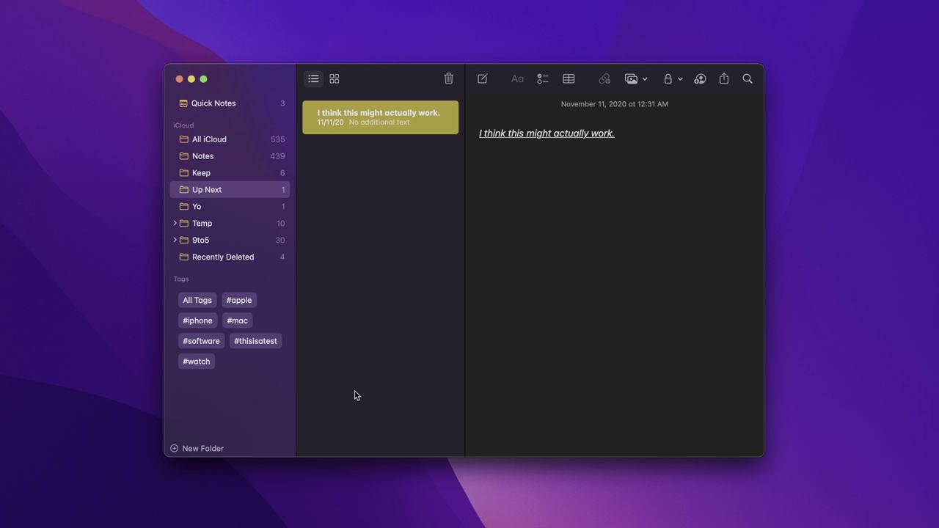
{"action": "left_click", "coordinate": [487, 79]}
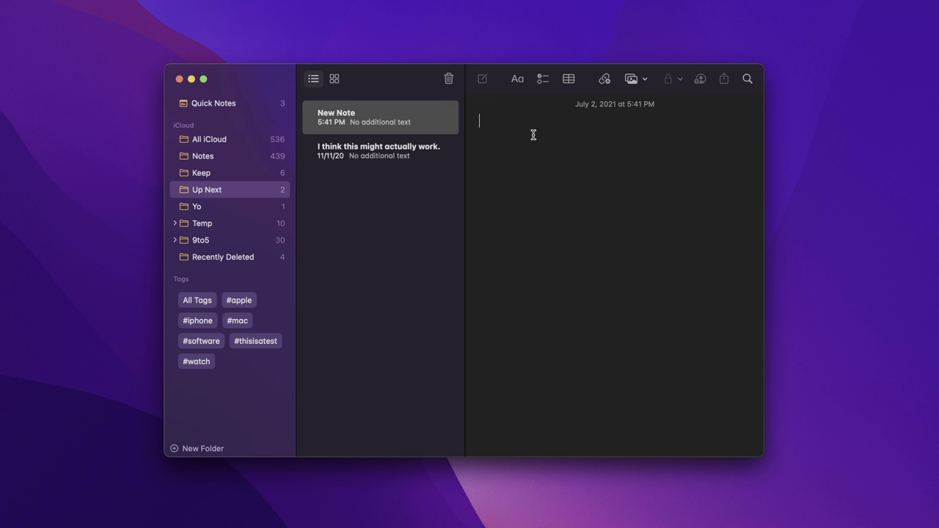
{"action": "type", "text": "This is how"}
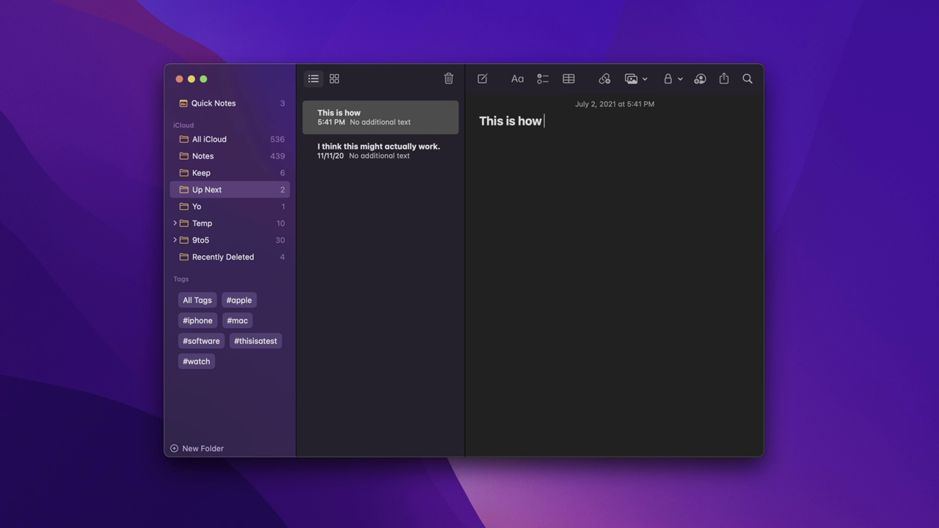
{"action": "type", "text": " you create tags"}
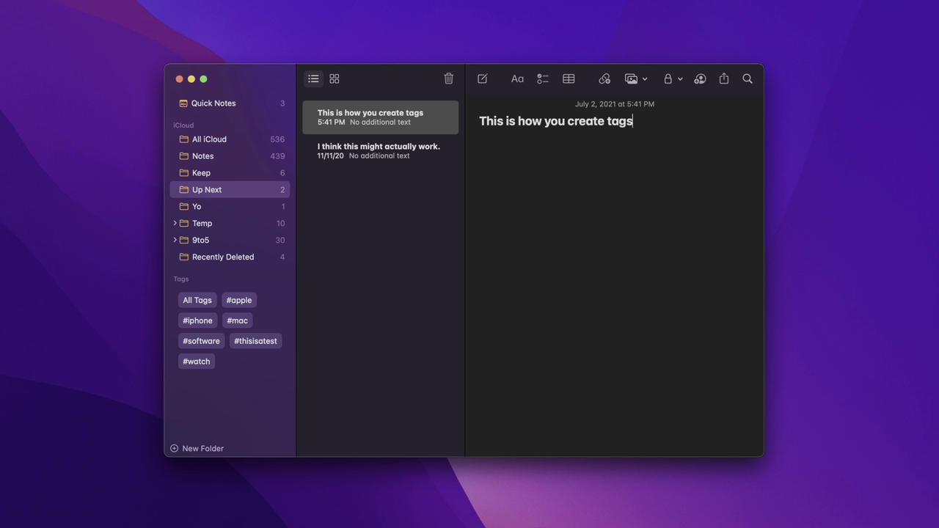
Step: Add the line "All you do is use a hashtag like this" below the title, ending with a new #games tag
{"action": "key", "text": "Return"}
{"action": "type", "text": "All you do is use a "}
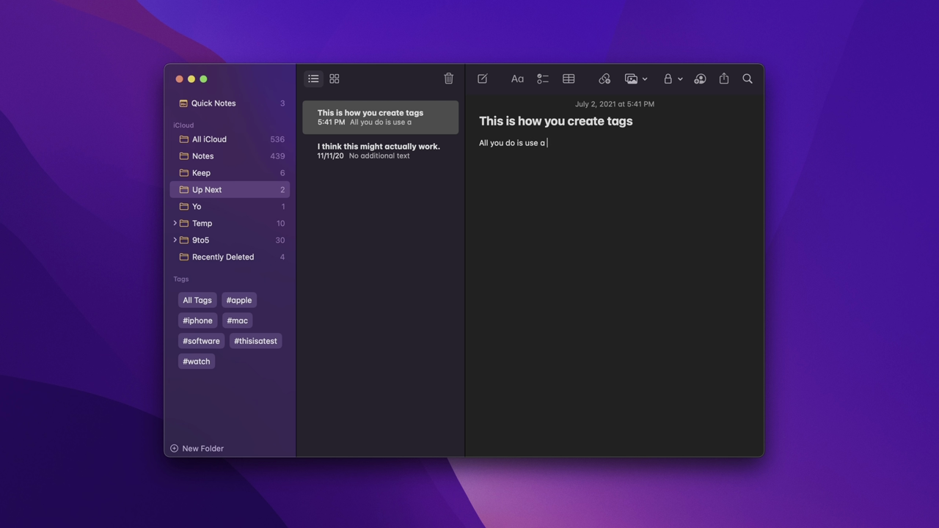
{"action": "type", "text": "hashtag like this"}
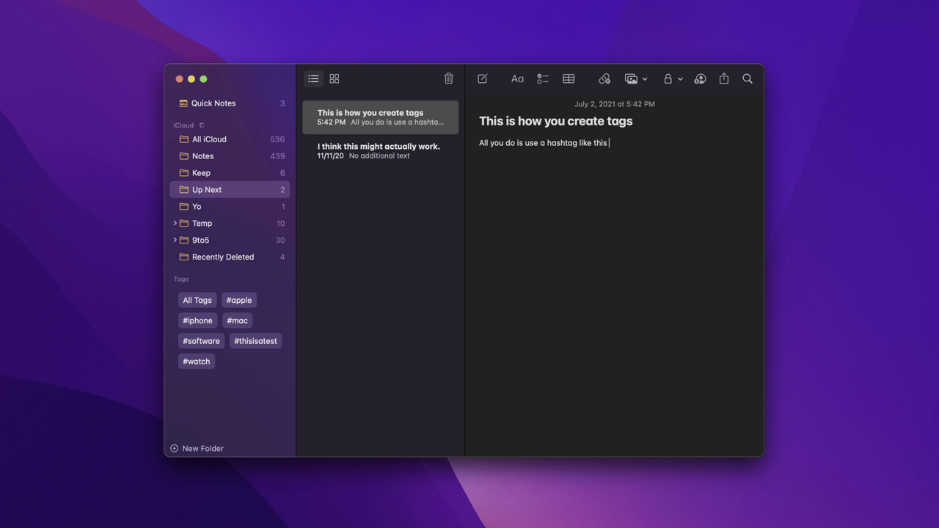
{"action": "type", "text": " #"}
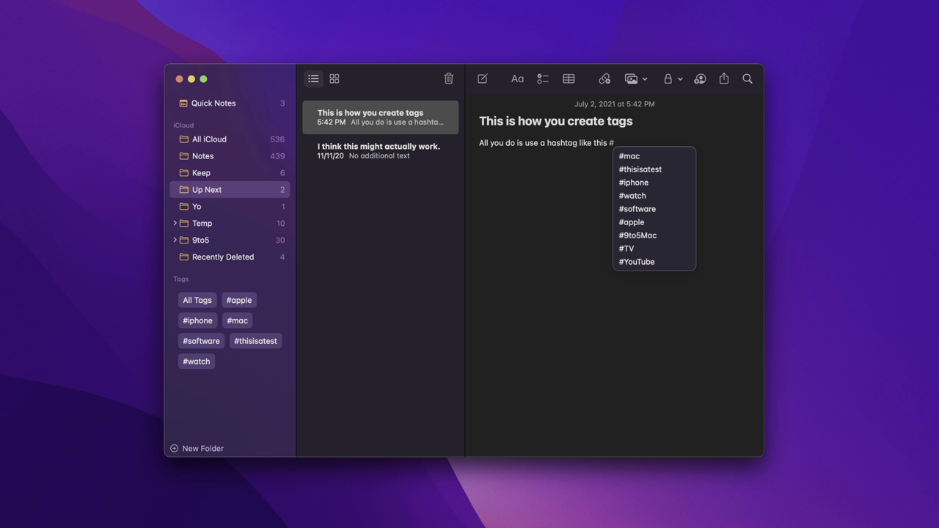
{"action": "type", "text": "games"}
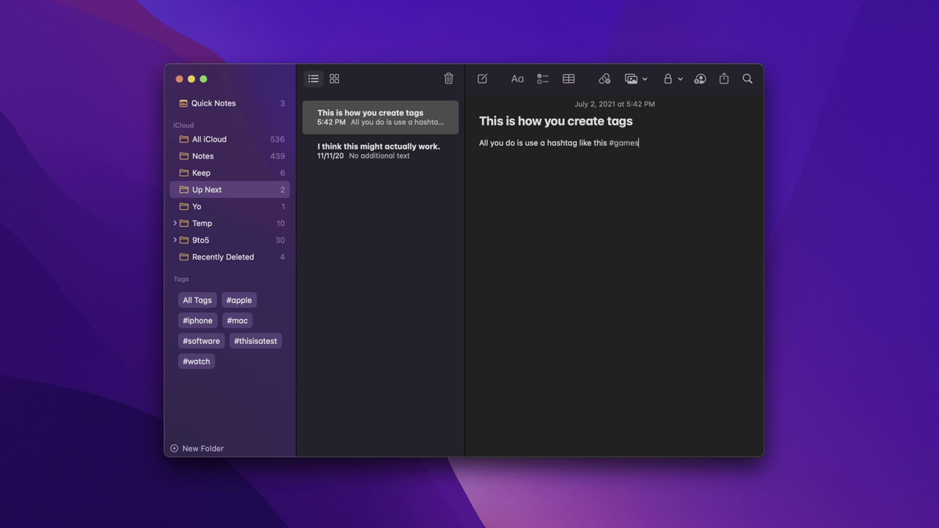
{"action": "key", "text": "Return"}
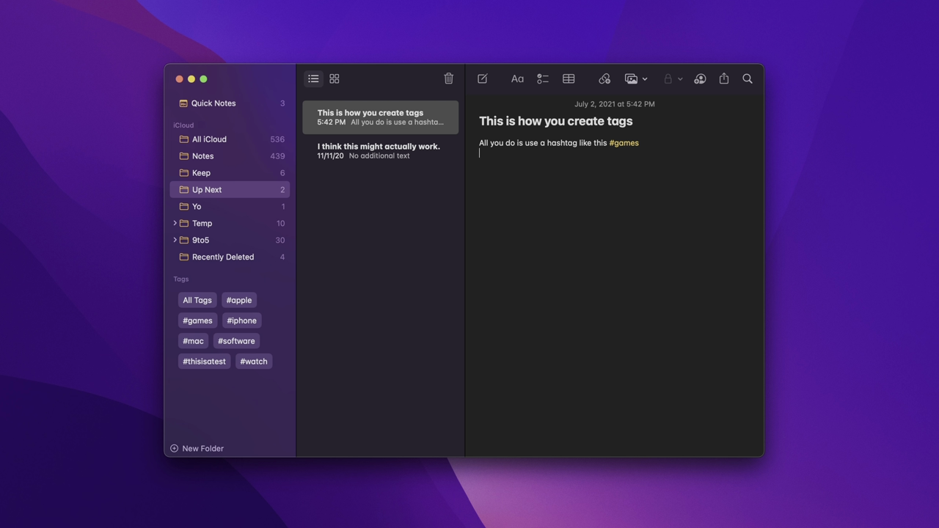
Step: Add the line "If I want to use an existing, just do this" and end it with the suggested #apple tag
{"action": "type", "text": "If I want to use an existing"}
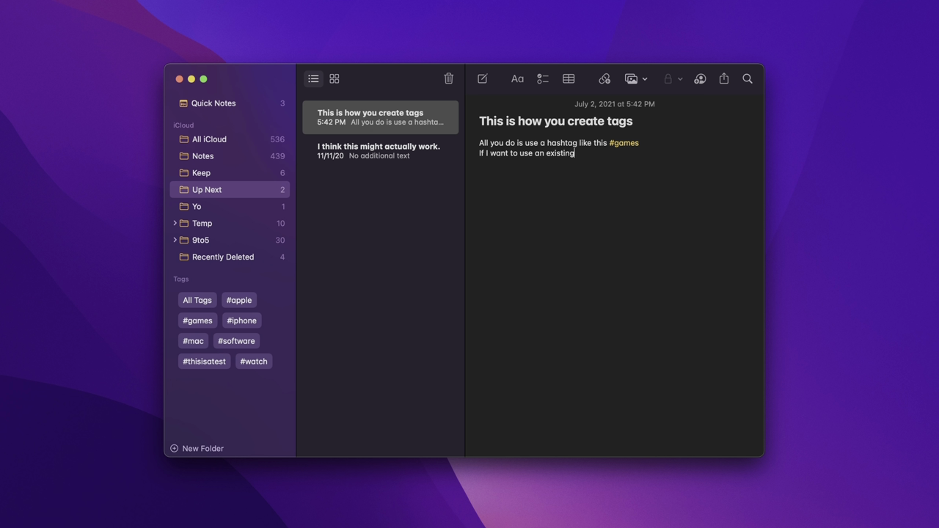
{"action": "type", "text": ", just do this #"}
{"action": "key", "text": "Down"}
{"action": "key", "text": "Down"}
{"action": "key", "text": "Down"}
{"action": "key", "text": "Down"}
{"action": "key", "text": "Down"}
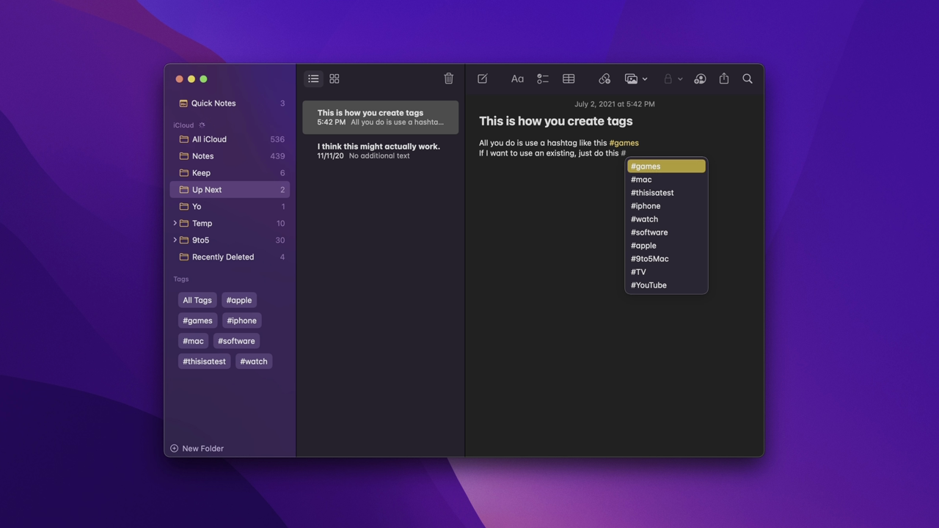
{"action": "key", "text": "Down"}
{"action": "key", "text": "Down"}
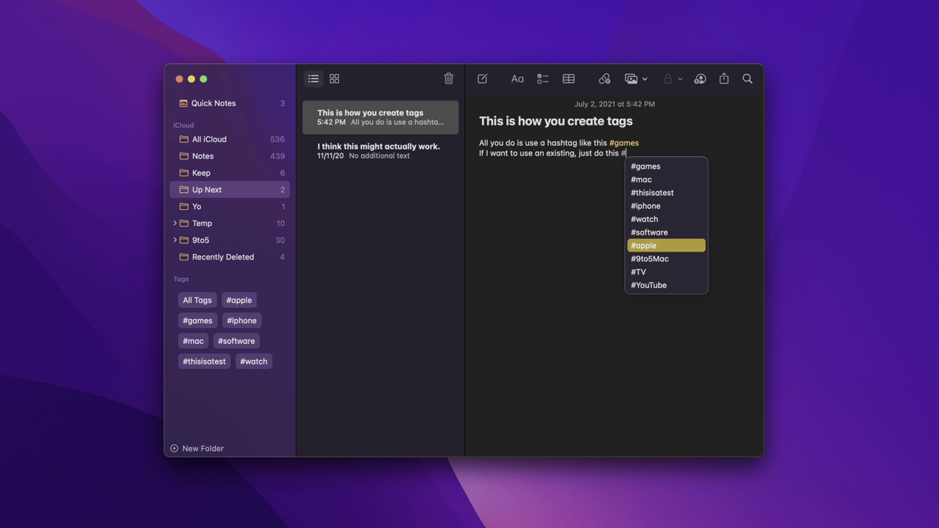
{"action": "key", "text": "Return"}
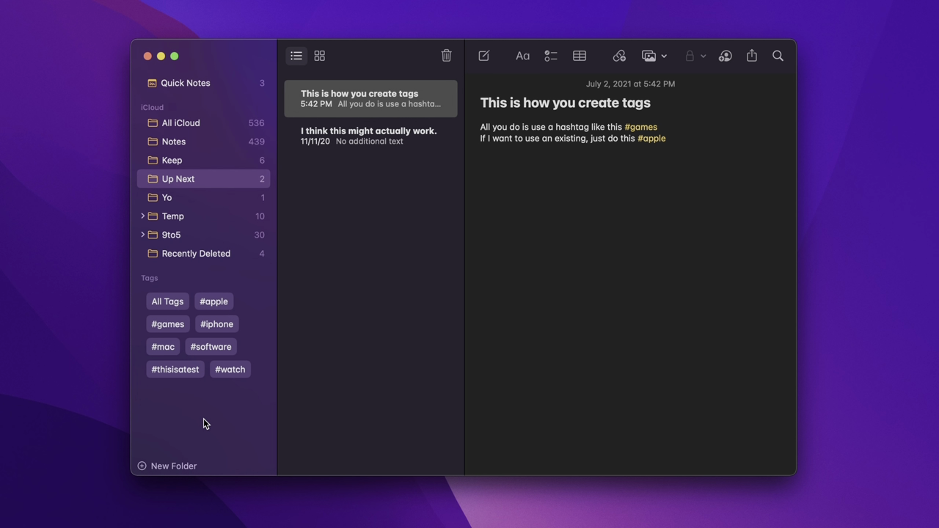
Step: View the notes with any tag, those tagged #apple, and those tagged both #apple and #iphone, and clear the filter
{"action": "left_click", "coordinate": [198, 417]}
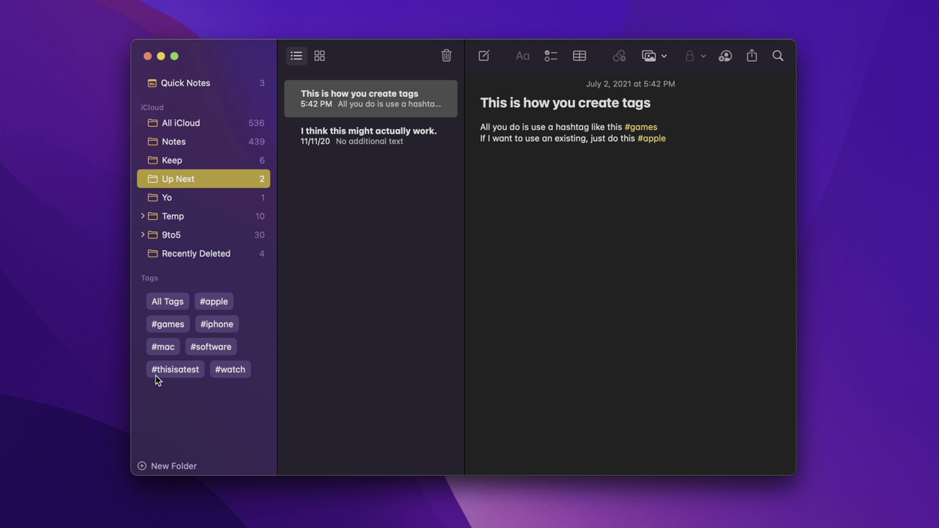
{"action": "left_click", "coordinate": [171, 308]}
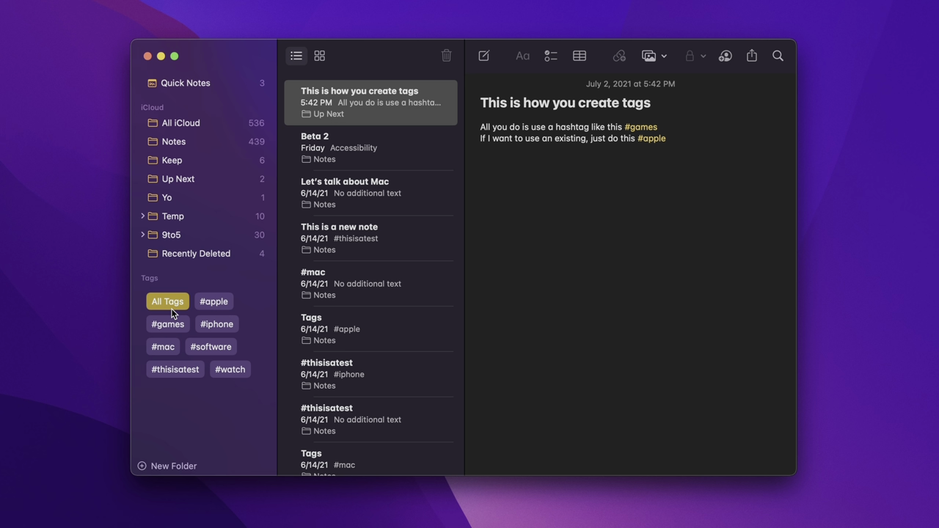
{"action": "left_click", "coordinate": [216, 303]}
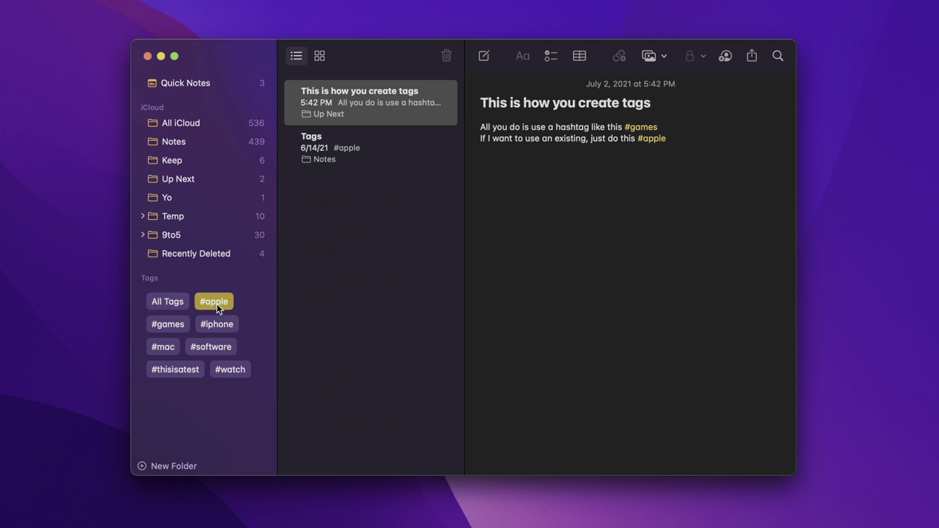
{"action": "left_click", "coordinate": [216, 326]}
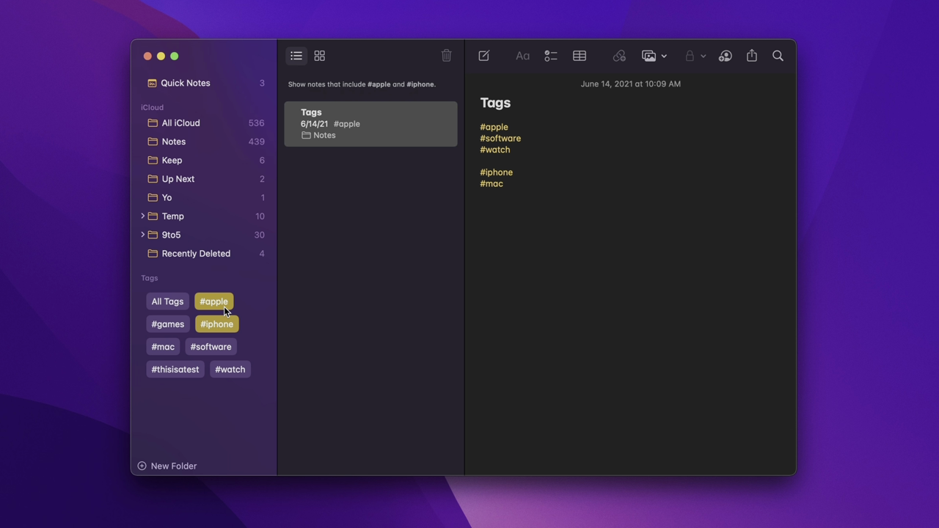
{"action": "left_click", "coordinate": [220, 325]}
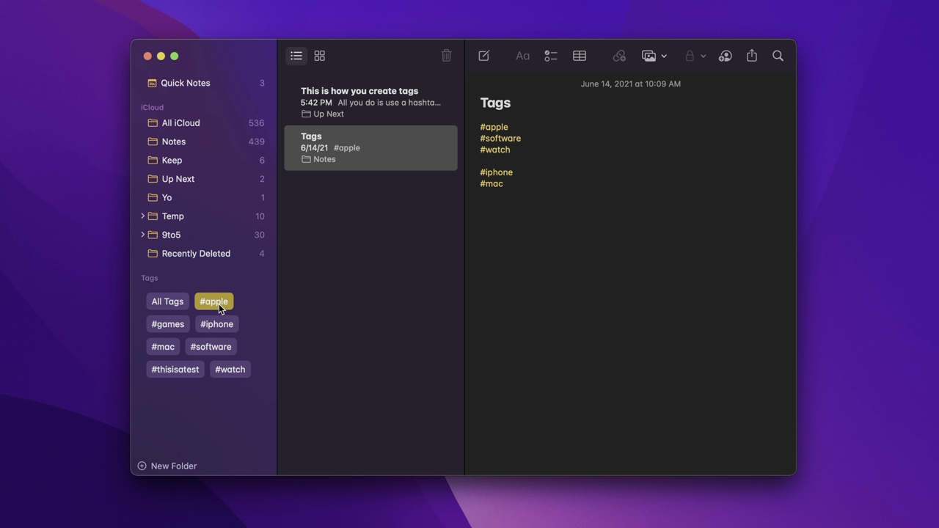
{"action": "left_click", "coordinate": [219, 304]}
Step: View the notes tagged #games, #software and #watch one tag at a time, clearing each filter
{"action": "left_click", "coordinate": [176, 331]}
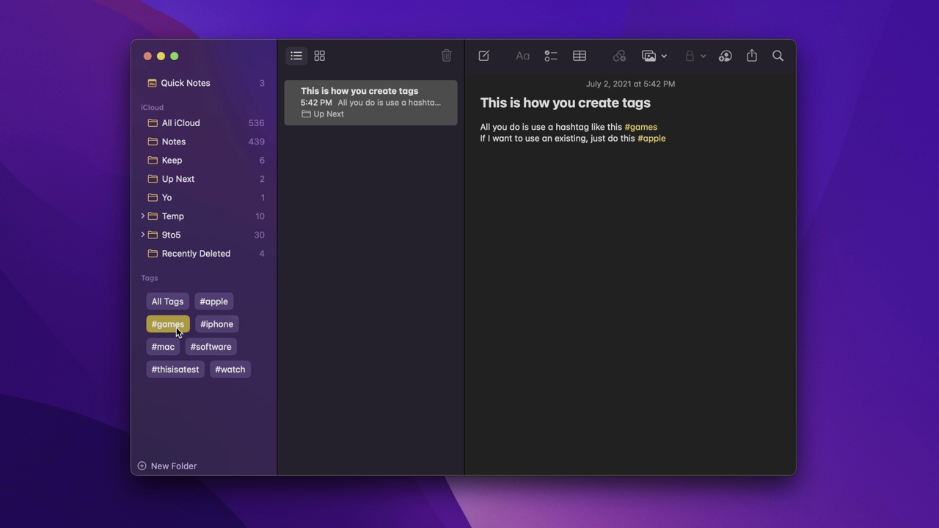
{"action": "left_click", "coordinate": [176, 327]}
{"action": "left_click", "coordinate": [208, 346]}
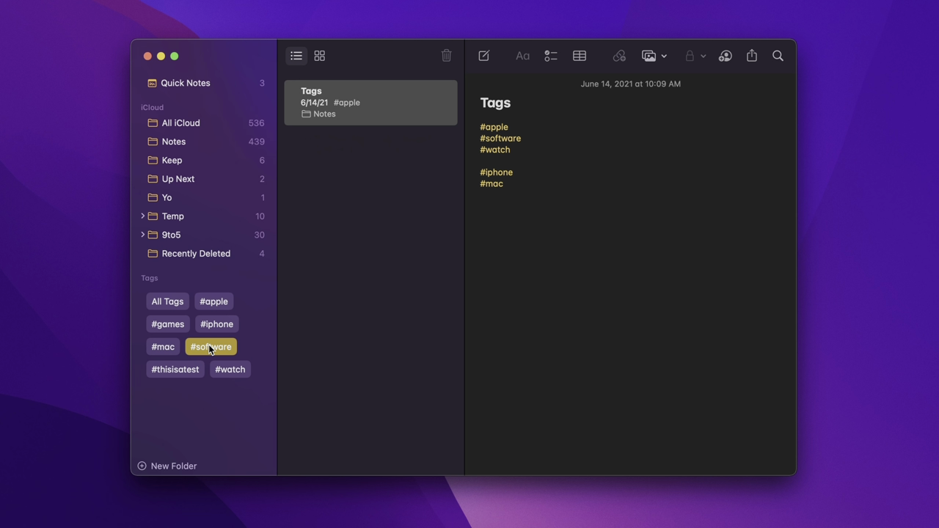
{"action": "left_click", "coordinate": [209, 346]}
{"action": "left_click", "coordinate": [224, 370]}
{"action": "left_click", "coordinate": [224, 370]}
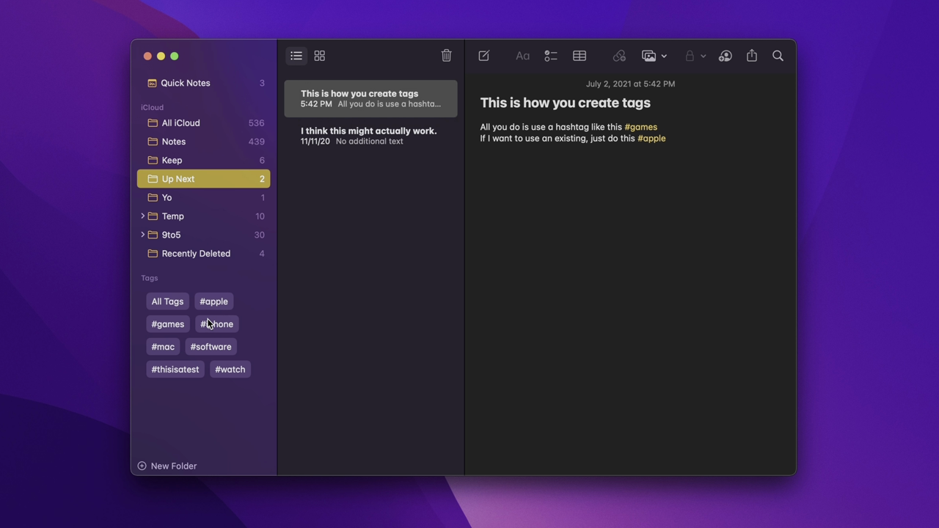
Step: View the notes tagged #mac, narrow them by adding #iphone and #apple, and clear all three tag filters
{"action": "left_click", "coordinate": [168, 347]}
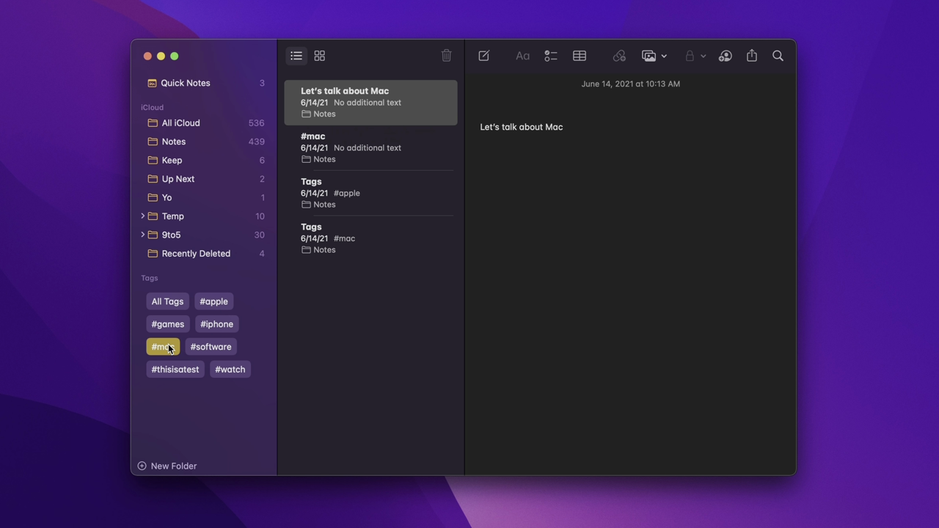
{"action": "left_click", "coordinate": [214, 327]}
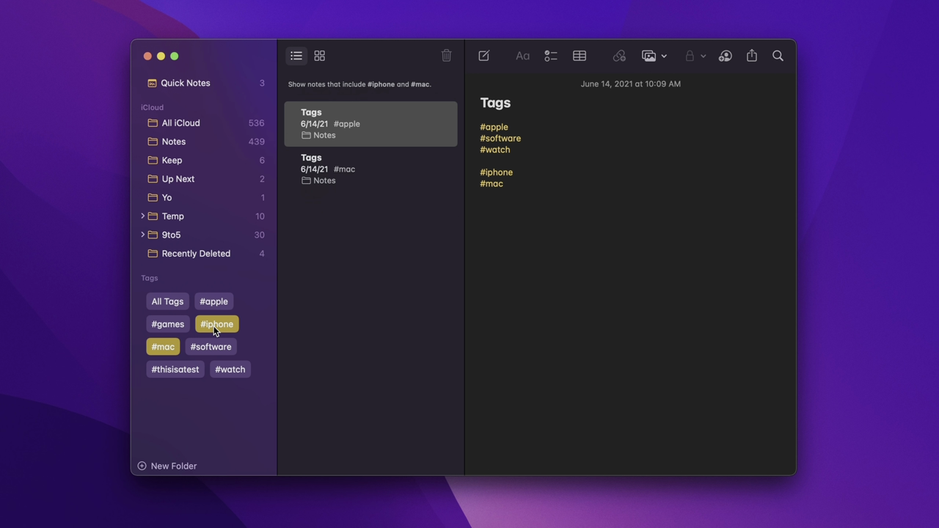
{"action": "left_click", "coordinate": [215, 306]}
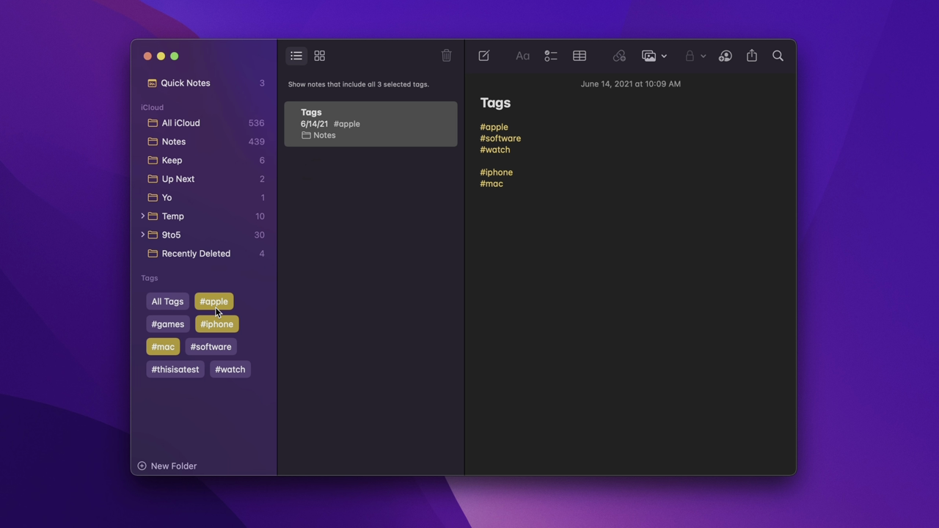
{"action": "left_click", "coordinate": [215, 307]}
{"action": "left_click", "coordinate": [212, 326]}
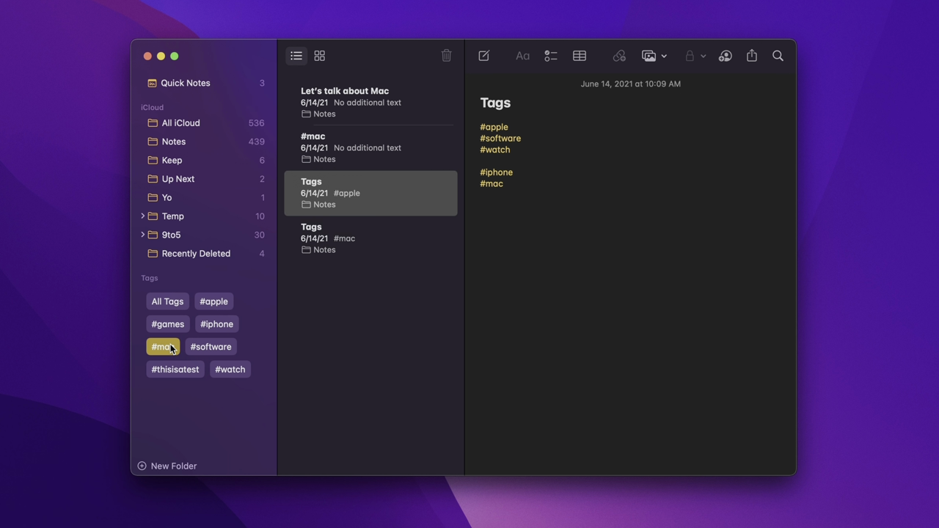
{"action": "left_click", "coordinate": [171, 348]}
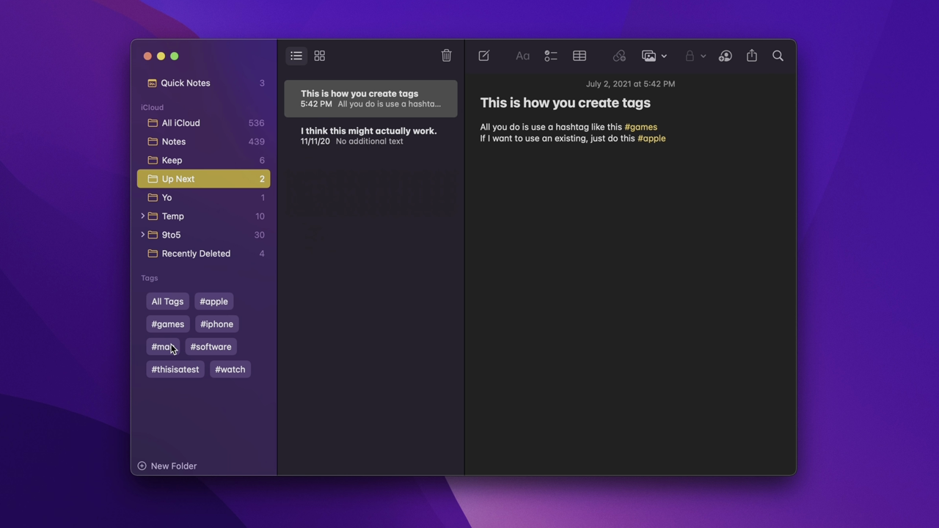
Step: Create a smart folder named Games that collects notes tagged #games, and reopen the Up Next folder
{"action": "left_click", "coordinate": [158, 467]}
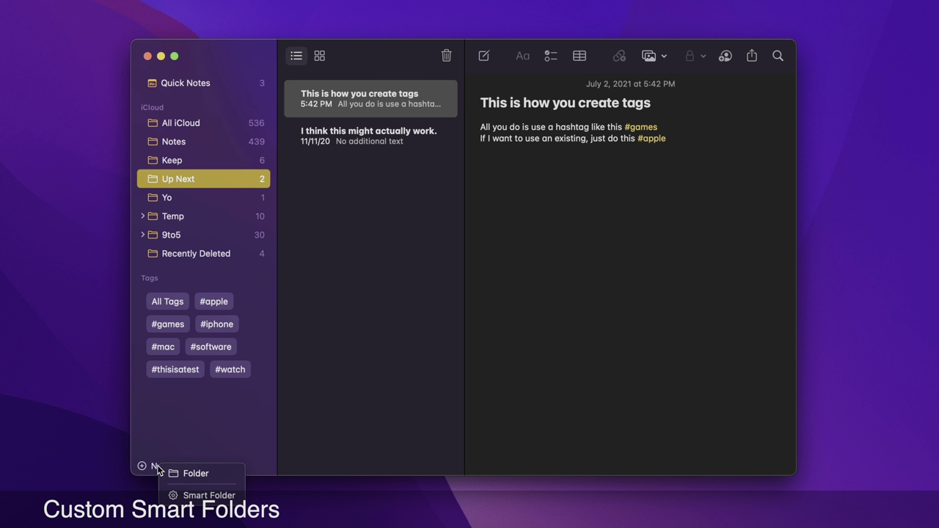
{"action": "left_click", "coordinate": [220, 496]}
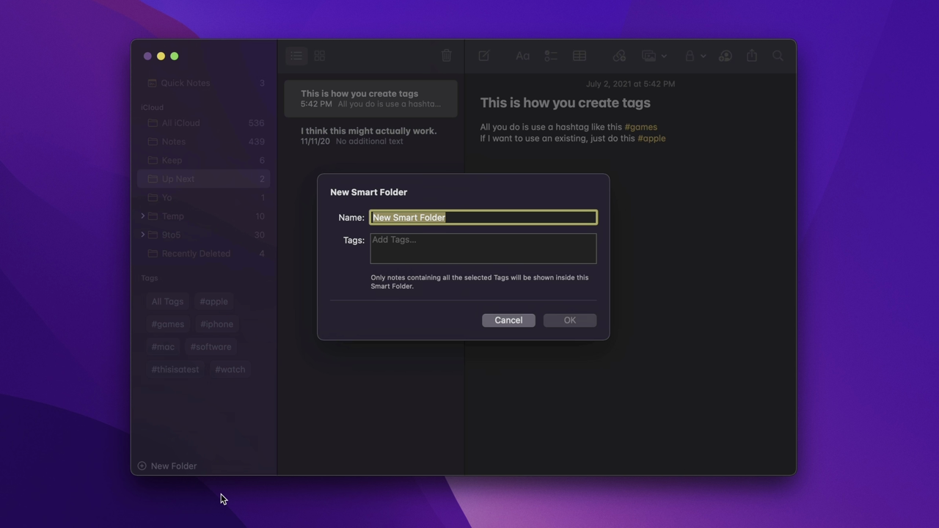
{"action": "type", "text": "Games"}
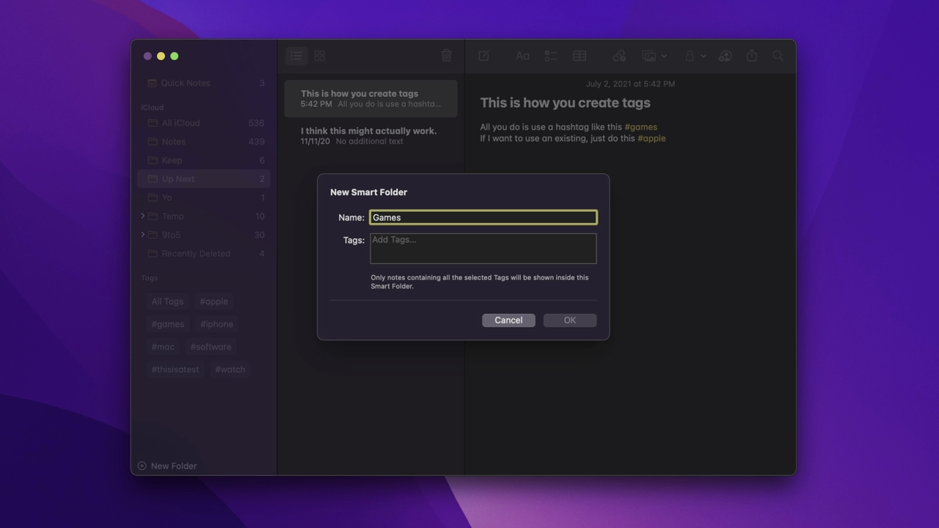
{"action": "left_click", "coordinate": [410, 248]}
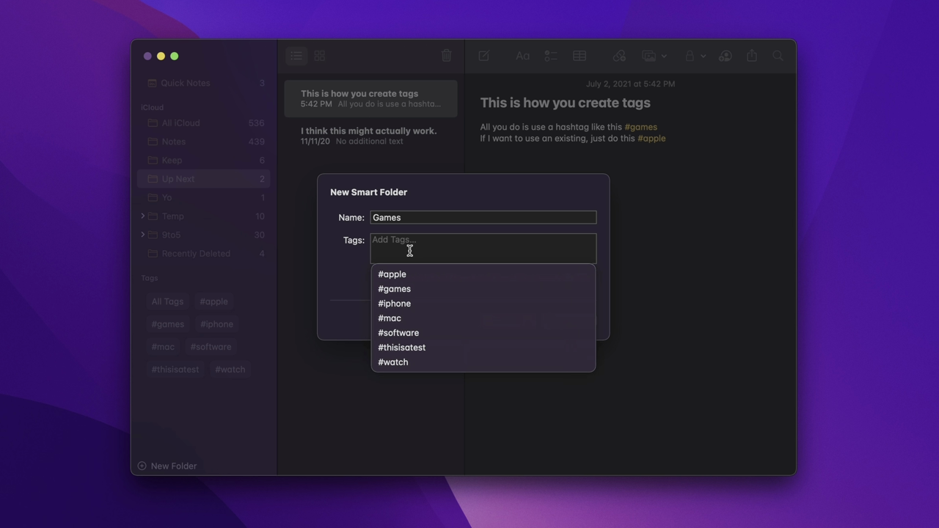
{"action": "left_click", "coordinate": [414, 287]}
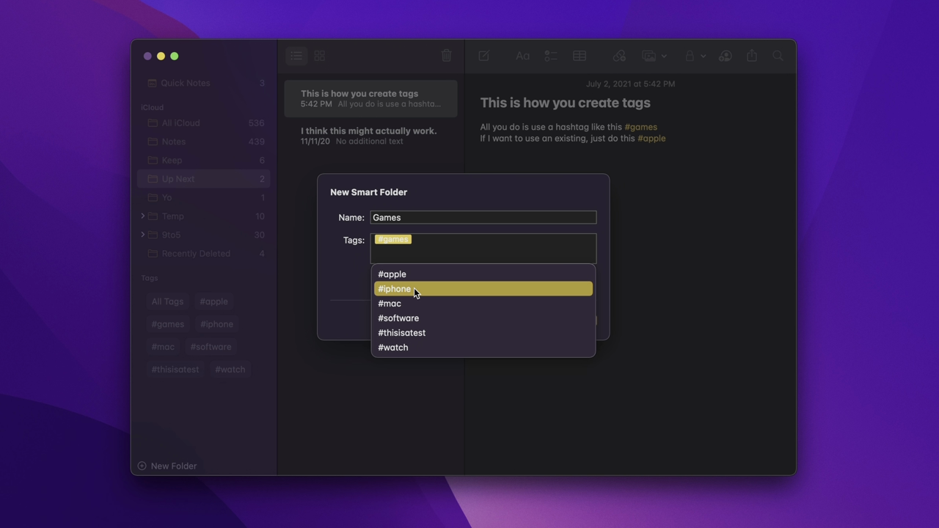
{"action": "left_click", "coordinate": [433, 251]}
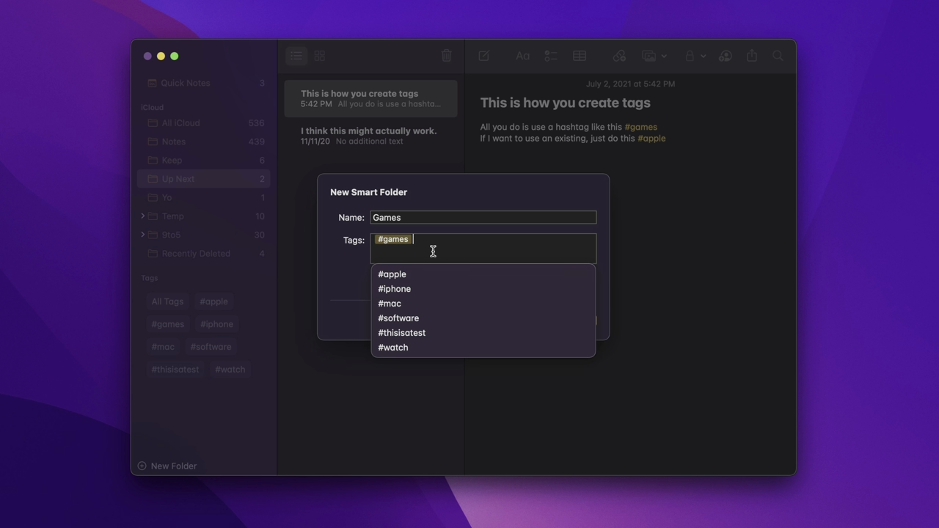
{"action": "left_click", "coordinate": [605, 311]}
{"action": "left_click", "coordinate": [576, 320]}
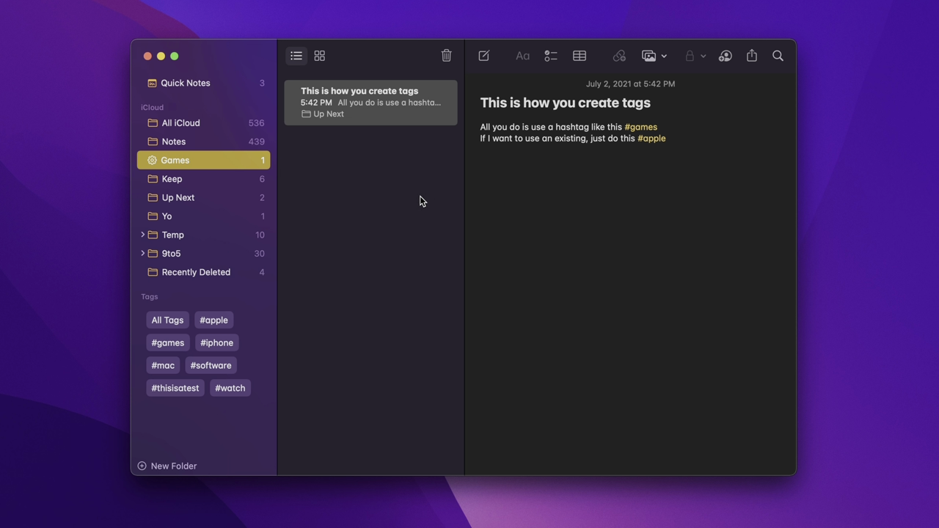
{"action": "left_click", "coordinate": [210, 199]}
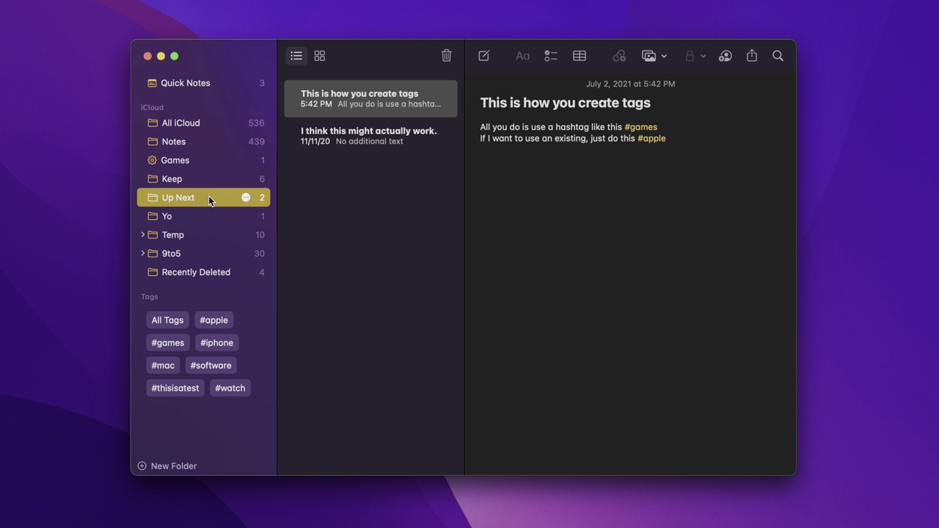
Step: Add a note titled "This is another note about games" to the Up Next folder, with the body "Don't forget the #games tag"
{"action": "left_click", "coordinate": [485, 56]}
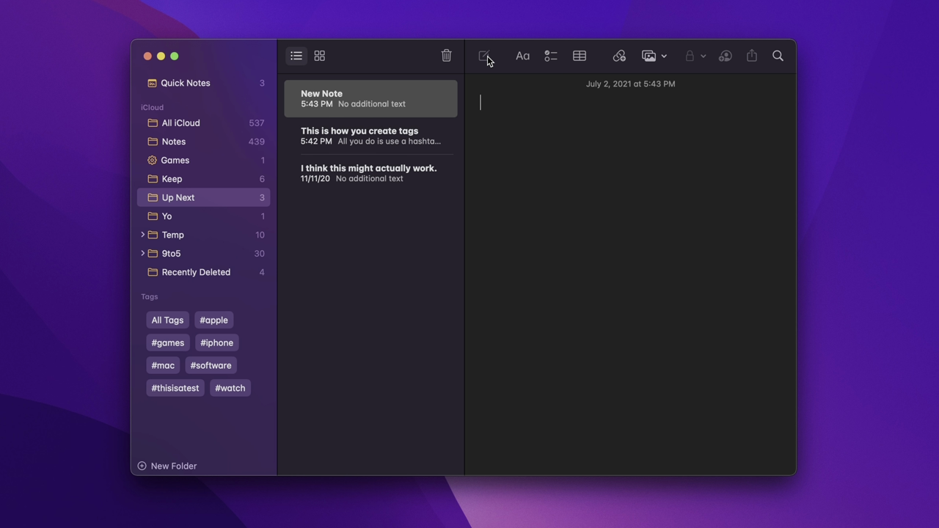
{"action": "type", "text": "This"}
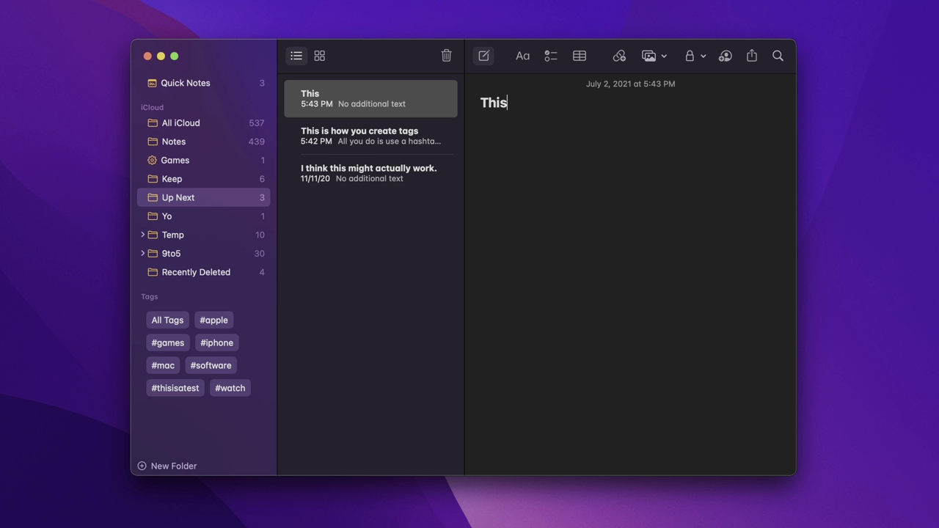
{"action": "type", "text": " is another no"}
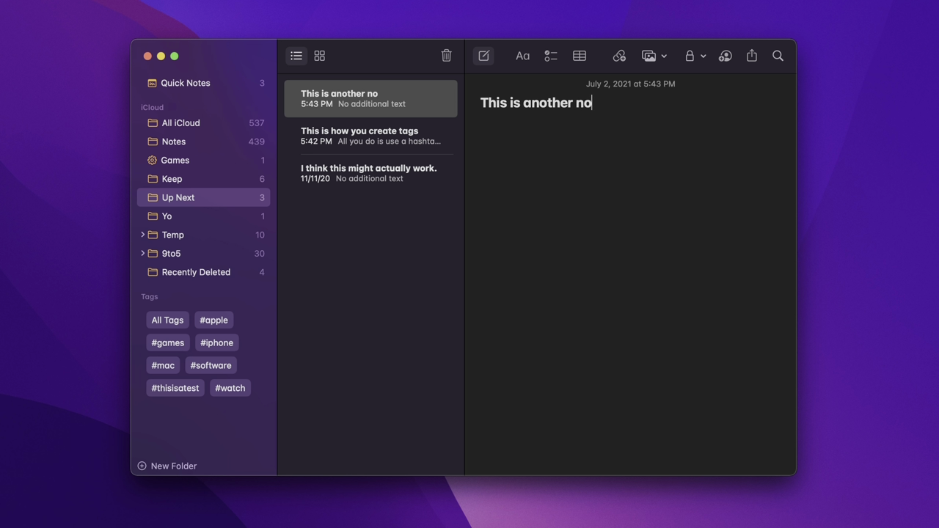
{"action": "type", "text": "te about gam"}
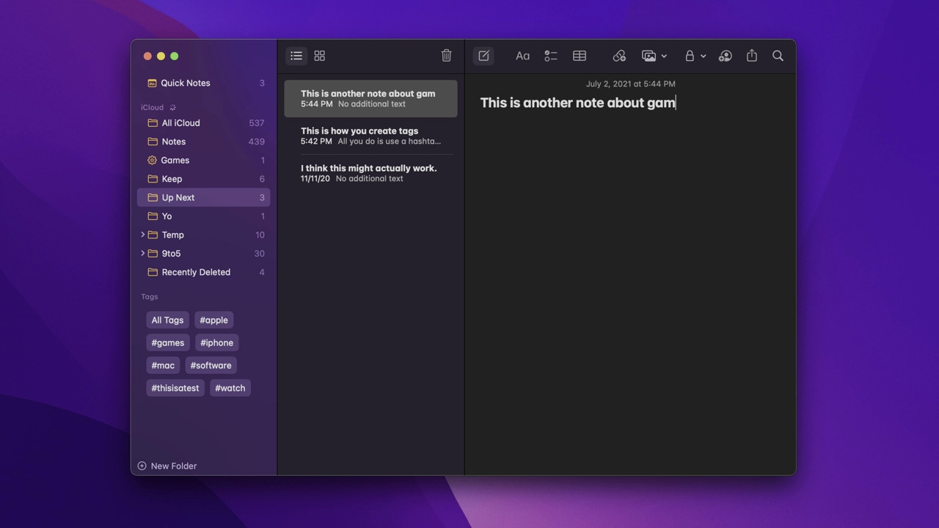
{"action": "type", "text": "es Don't forget the"}
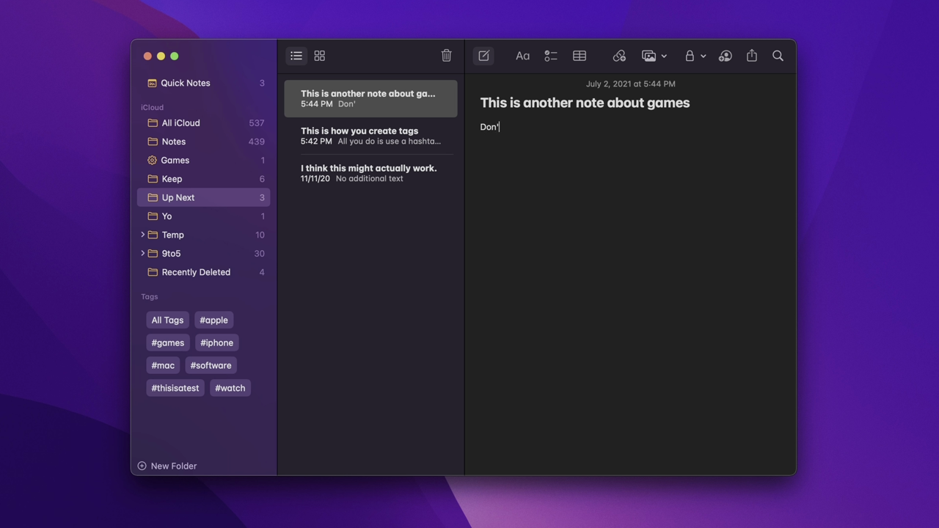
{"action": "type", "text": " #"}
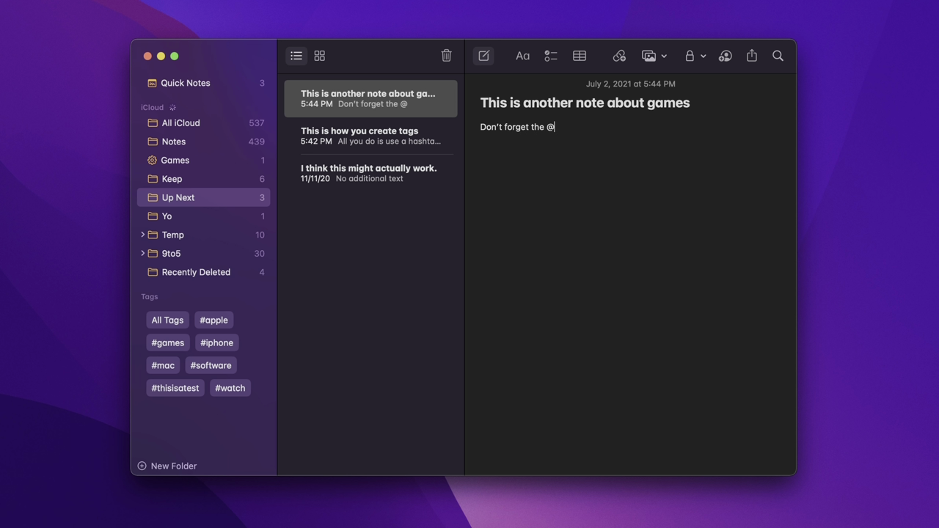
{"action": "key", "text": "BackSpace"}
{"action": "type", "text": "#"}
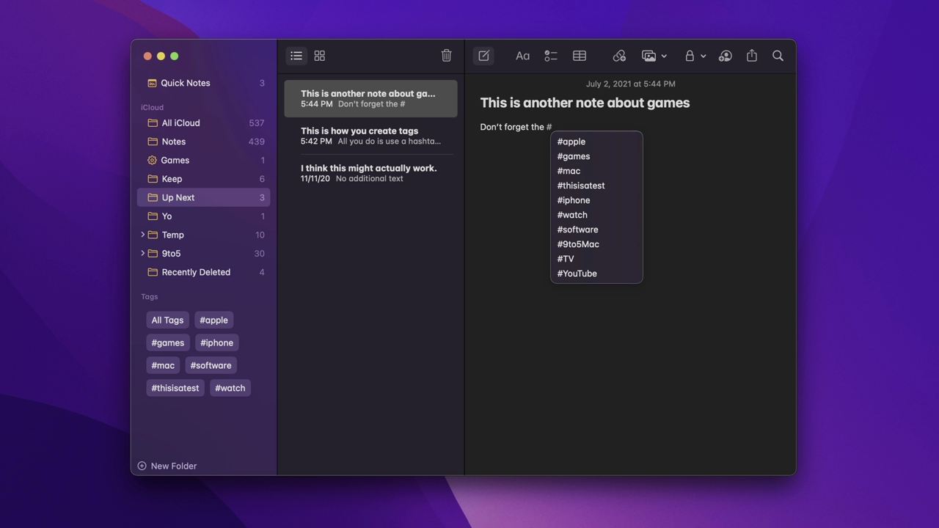
{"action": "key", "text": "Down"}
{"action": "key", "text": "Down"}
{"action": "key", "text": "Return"}
{"action": "type", "text": "t"}
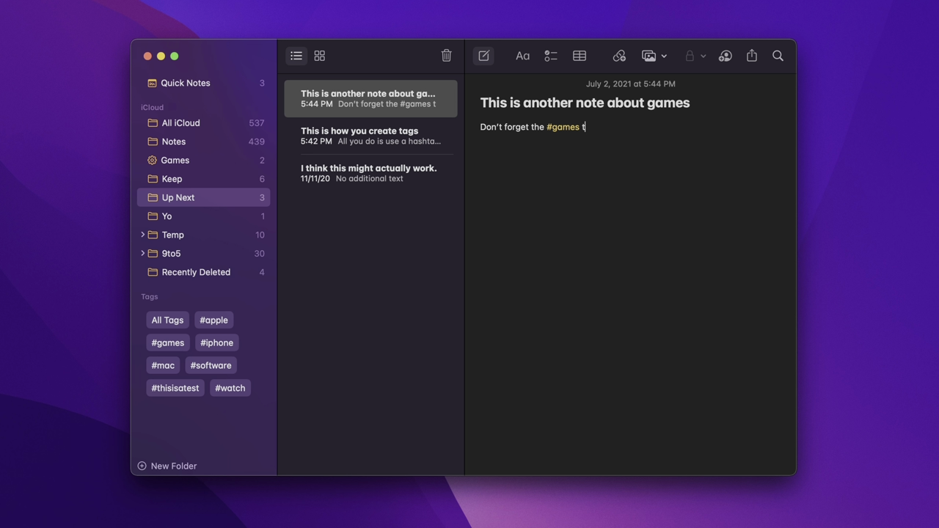
{"action": "type", "text": "ag"}
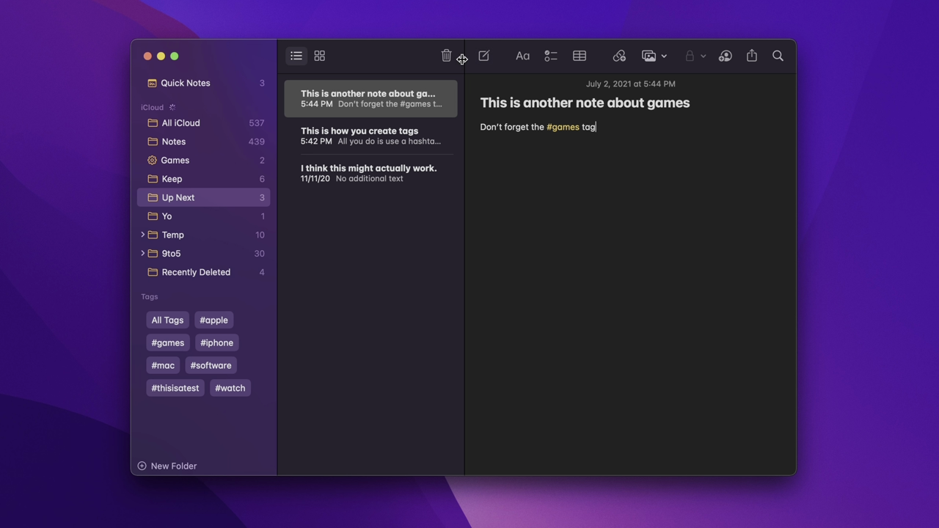
Step: Open the Games smart folder and view each of its two tagged notes
{"action": "left_click", "coordinate": [193, 164]}
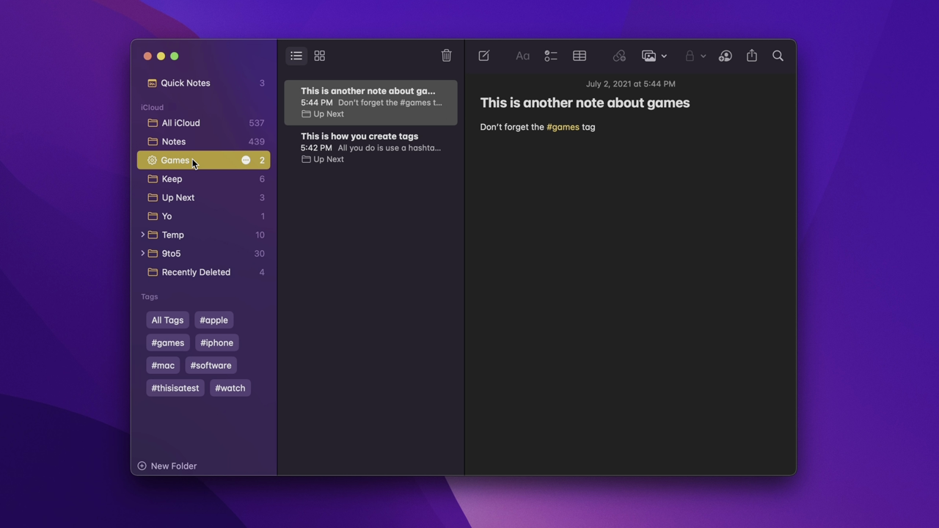
{"action": "left_click", "coordinate": [354, 108]}
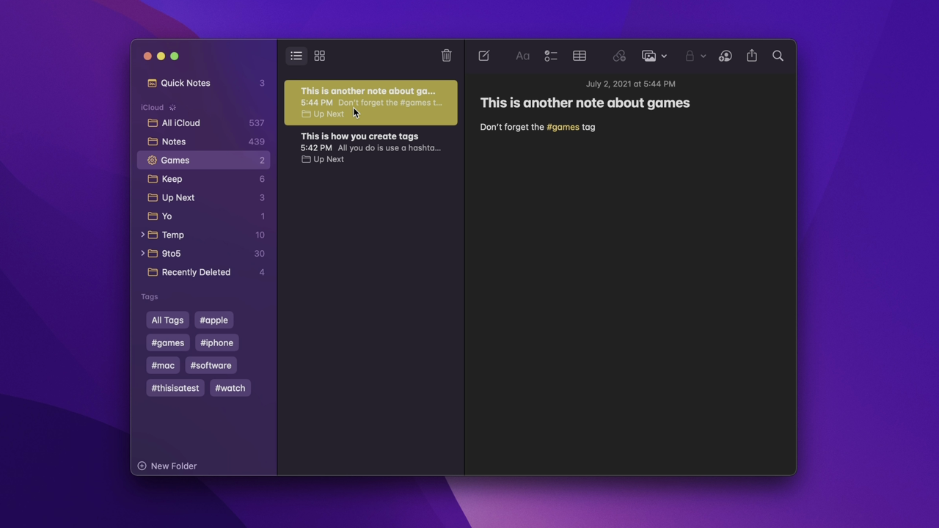
{"action": "left_click", "coordinate": [354, 146]}
{"action": "left_click", "coordinate": [361, 103]}
{"action": "left_click", "coordinate": [360, 147]}
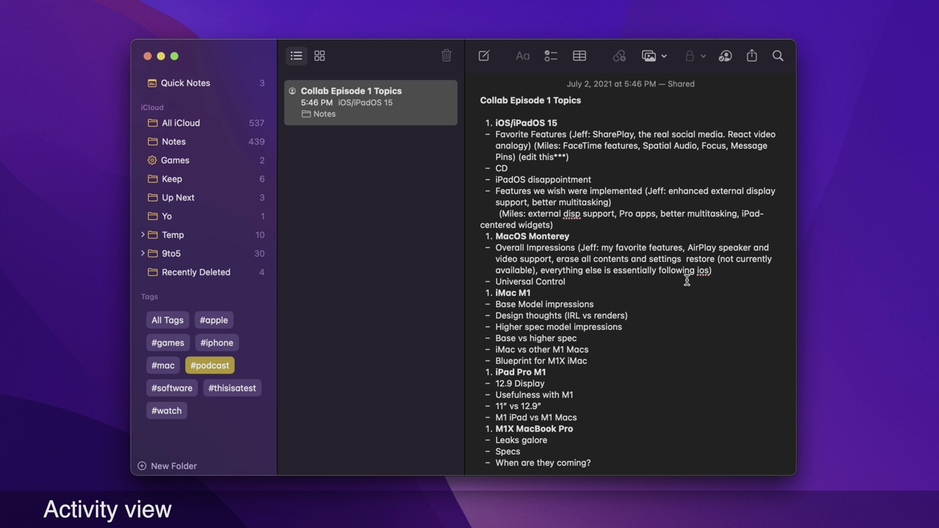
Step: Show all activity for the shared note Collab Episode 1 Topics and inspect each participant's edits from June 29
{"action": "left_click", "coordinate": [727, 56]}
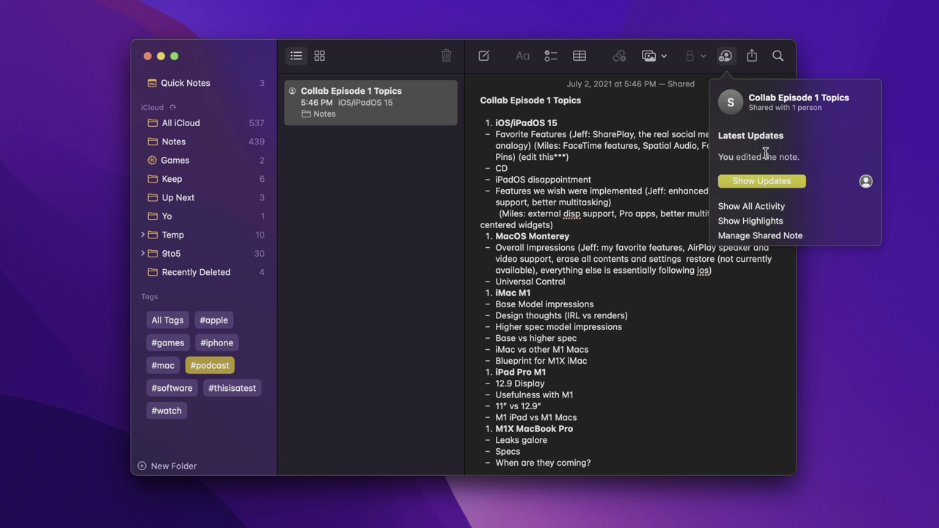
{"action": "left_click", "coordinate": [765, 207]}
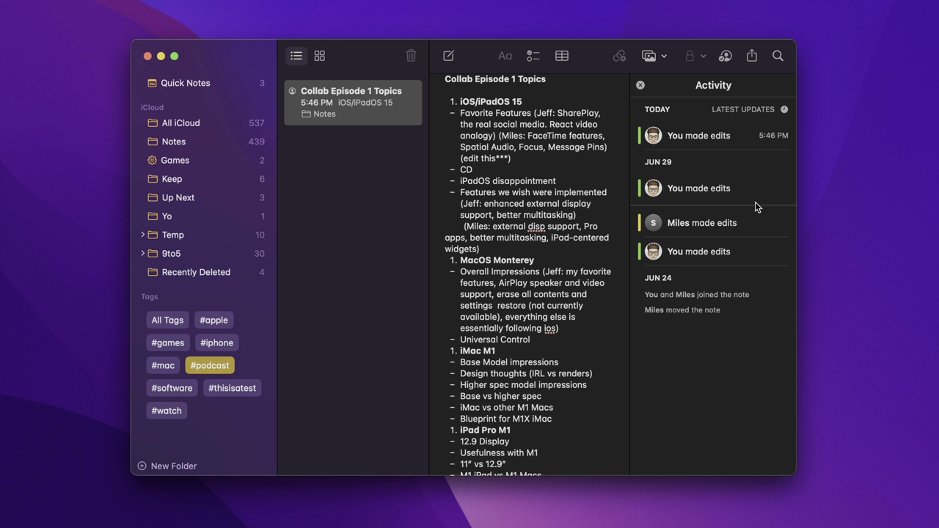
{"action": "left_click", "coordinate": [749, 193]}
{"action": "left_click", "coordinate": [735, 228]}
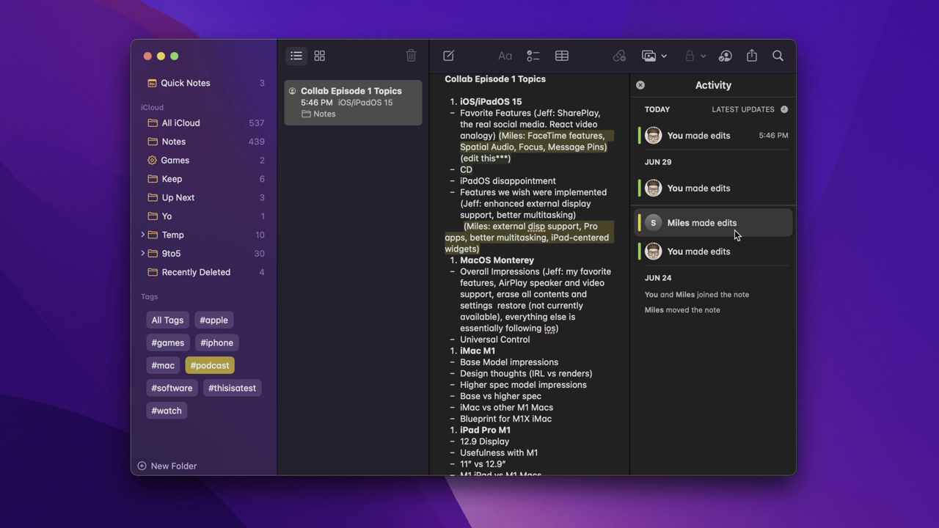
{"action": "scroll", "coordinate": [736, 224], "scroll_direction": "up", "scroll_amount": 1}
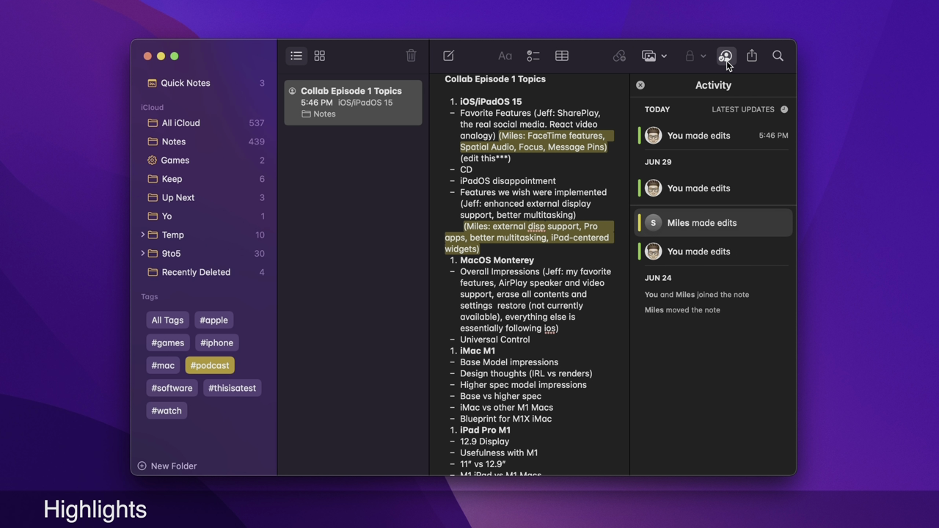
Step: Show the edit highlights in the shared note, inspect today's edits, and close the activity list
{"action": "left_click", "coordinate": [725, 58]}
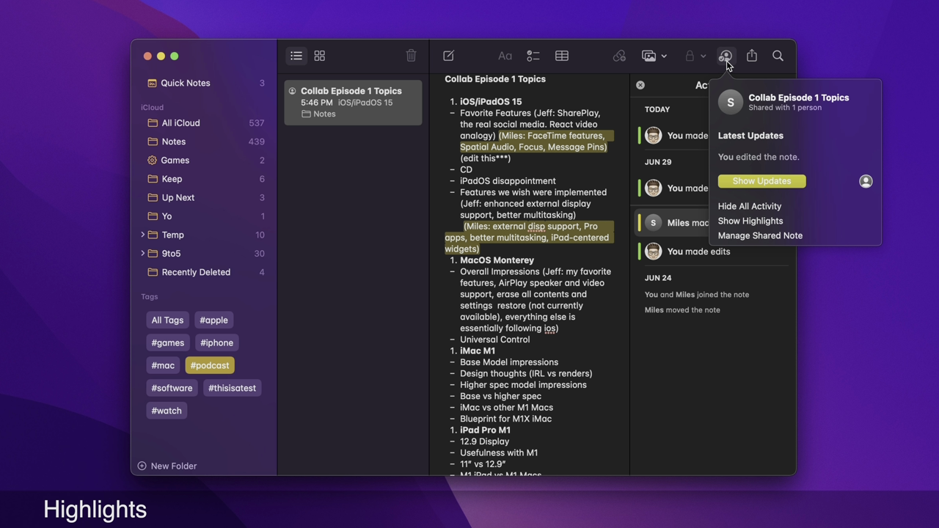
{"action": "left_click", "coordinate": [748, 223]}
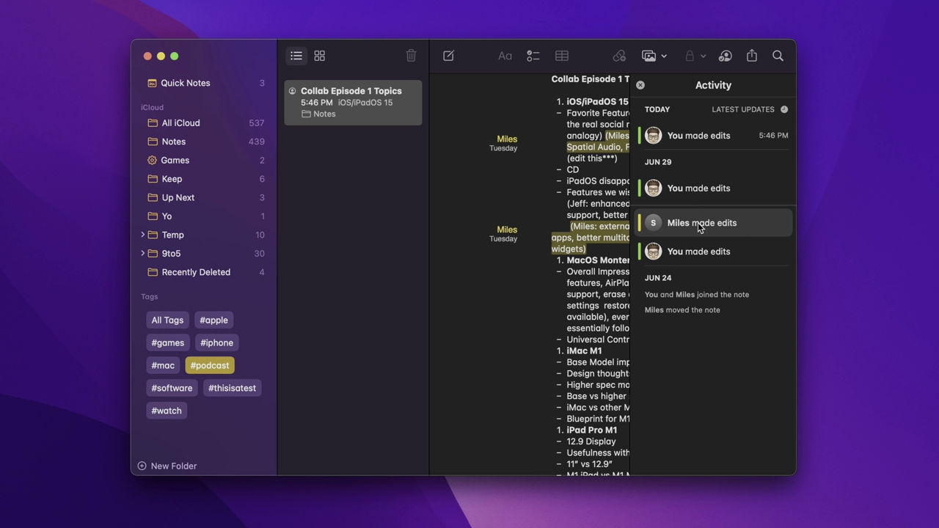
{"action": "left_click", "coordinate": [702, 140]}
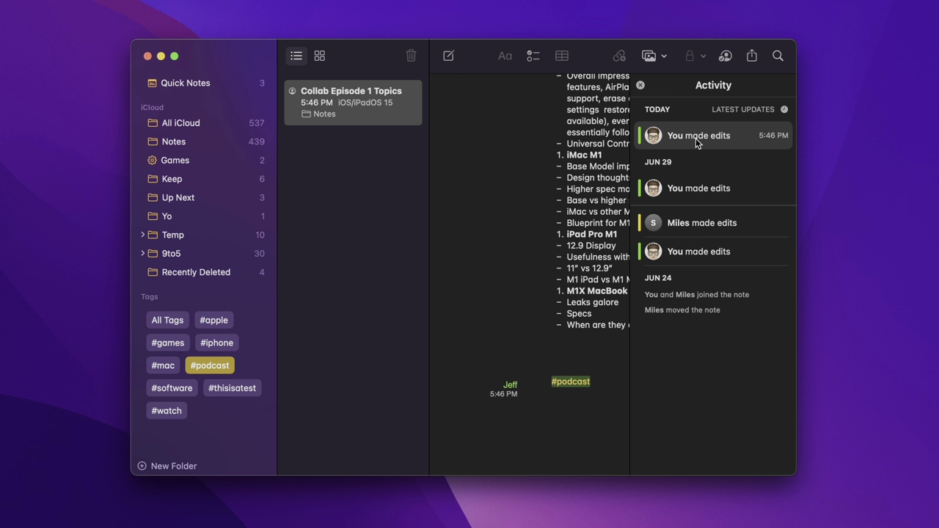
{"action": "left_click", "coordinate": [640, 85]}
{"action": "scroll", "coordinate": [525, 186], "scroll_direction": "up", "scroll_amount": 5}
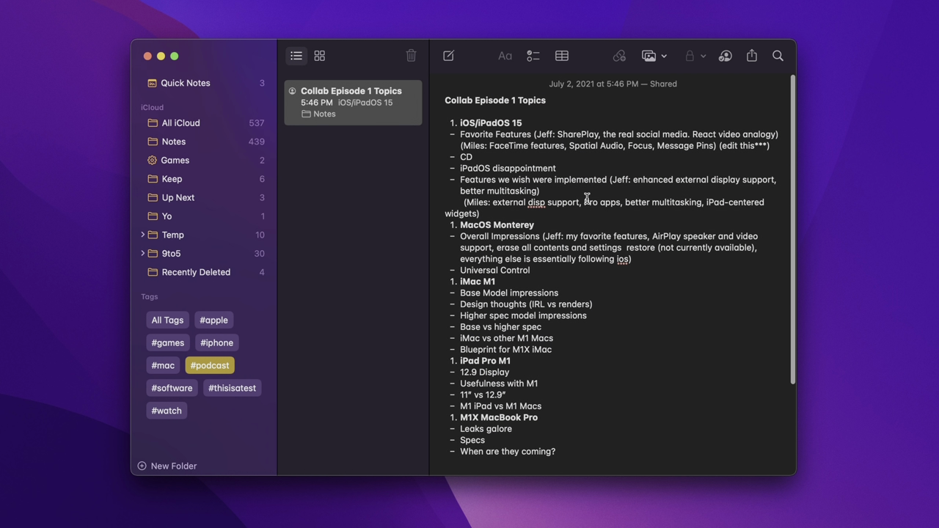
Step: Reveal the contributor highlights beside the note text and inspect the authors of the iOS/iPadOS 15 section
{"action": "scroll", "coordinate": [587, 198], "scroll_direction": "left", "scroll_amount": 3}
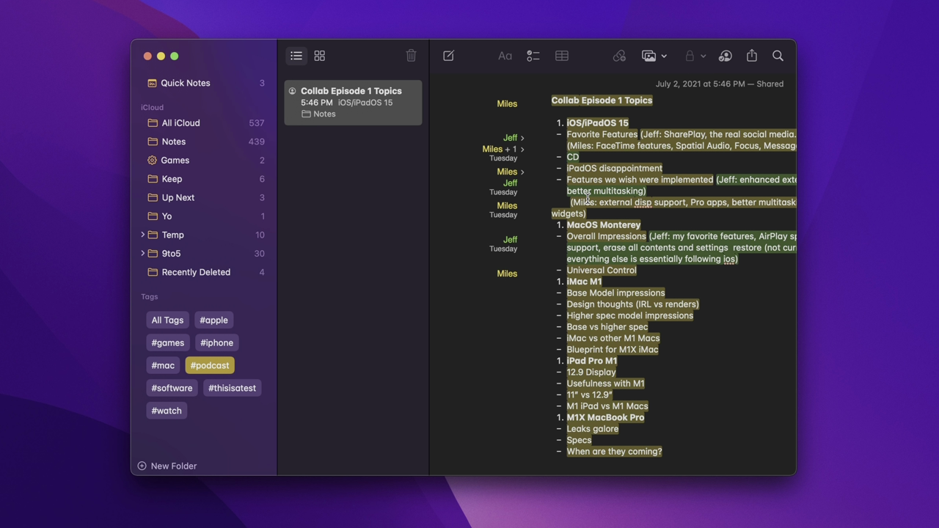
{"action": "left_click", "coordinate": [522, 174]}
{"action": "left_click", "coordinate": [522, 174]}
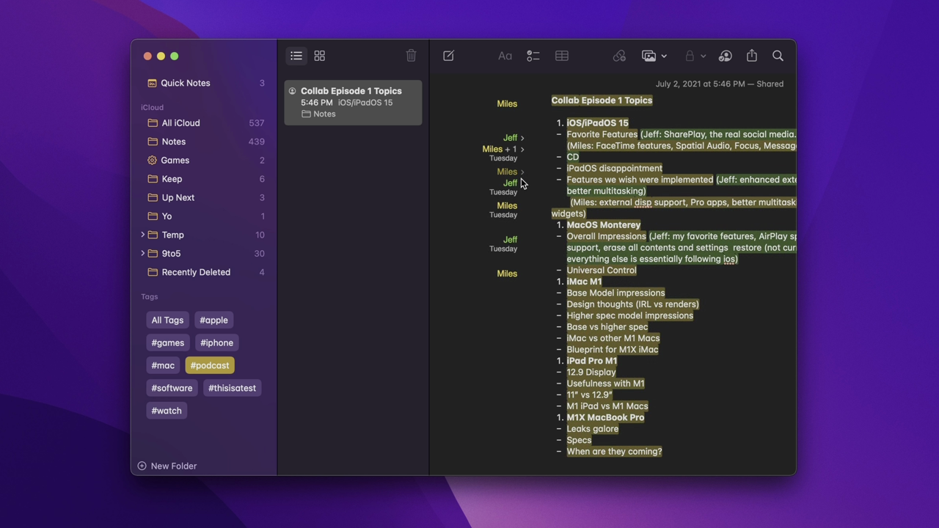
{"action": "left_click", "coordinate": [513, 185]}
{"action": "left_click", "coordinate": [514, 188]}
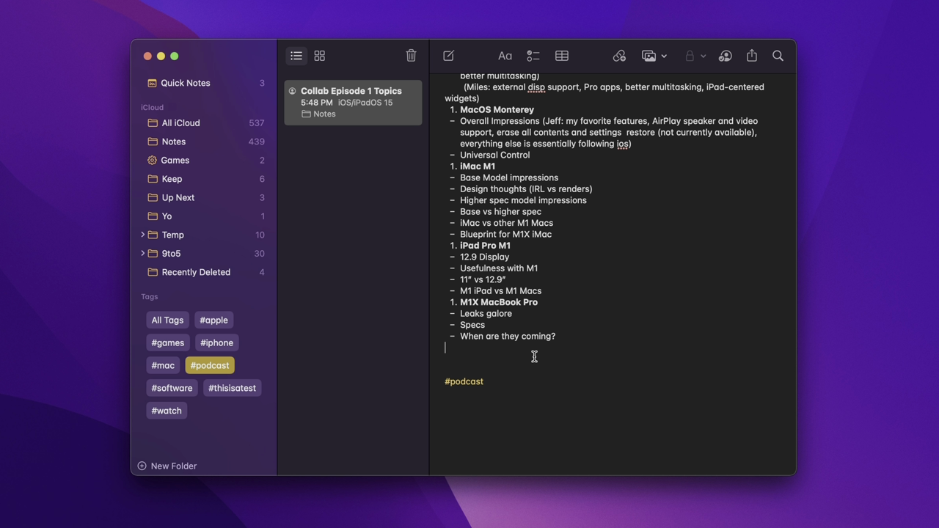
Step: Mention the other collaborator below the topic list with the text "when you want to do this again?", and open Notification Center
{"action": "key", "text": "Return"}
{"action": "type", "text": "@"}
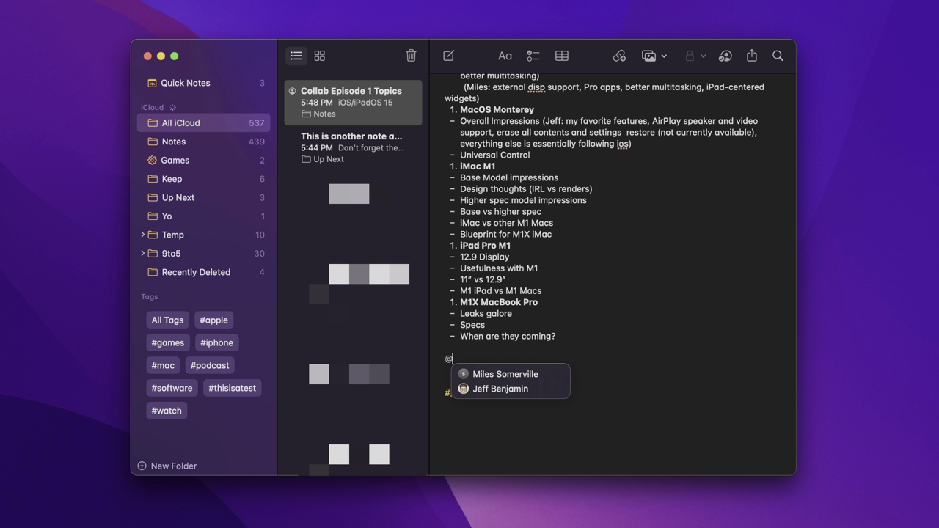
{"action": "key", "text": "Return"}
{"action": "type", "text": "when "}
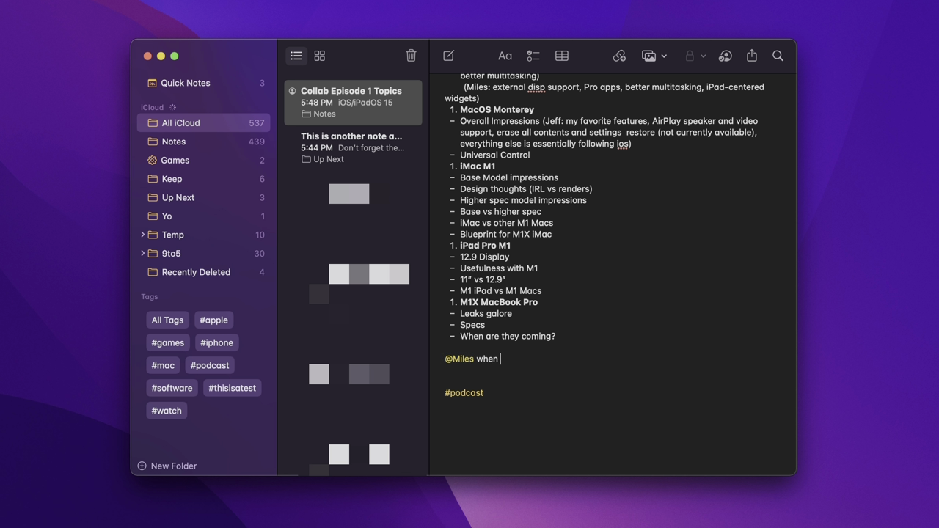
{"action": "type", "text": "you want to do this agai"}
{"action": "type", "text": "n?"}
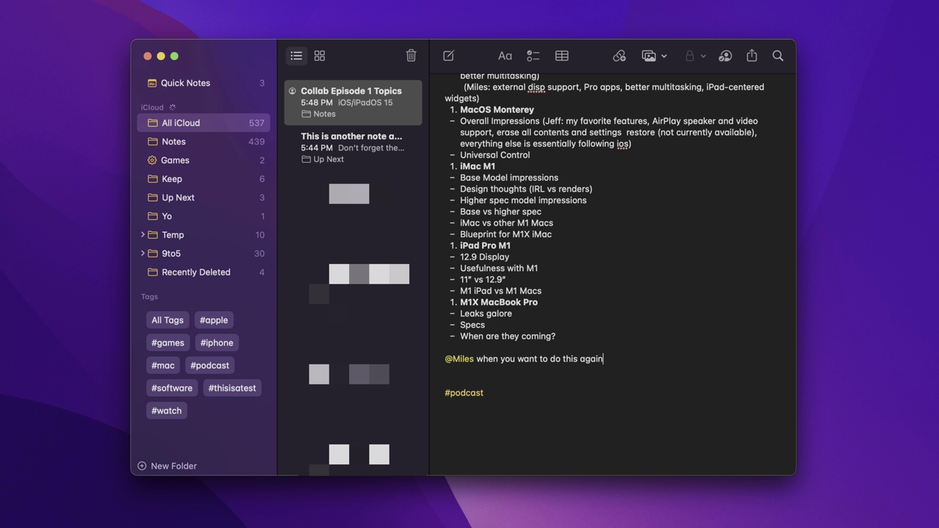
{"action": "key", "text": "Return"}
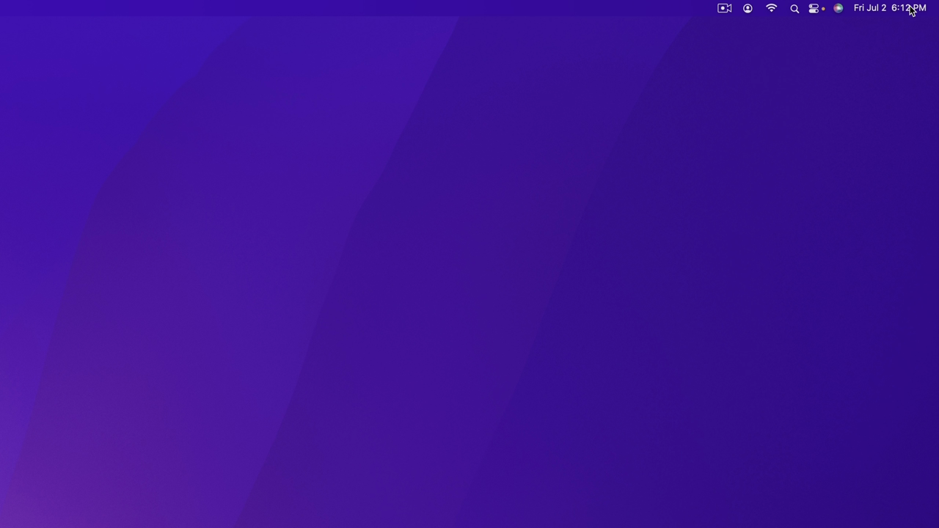
{"action": "left_click", "coordinate": [909, 7]}
{"action": "mouse_move", "coordinate": [802, 67]}
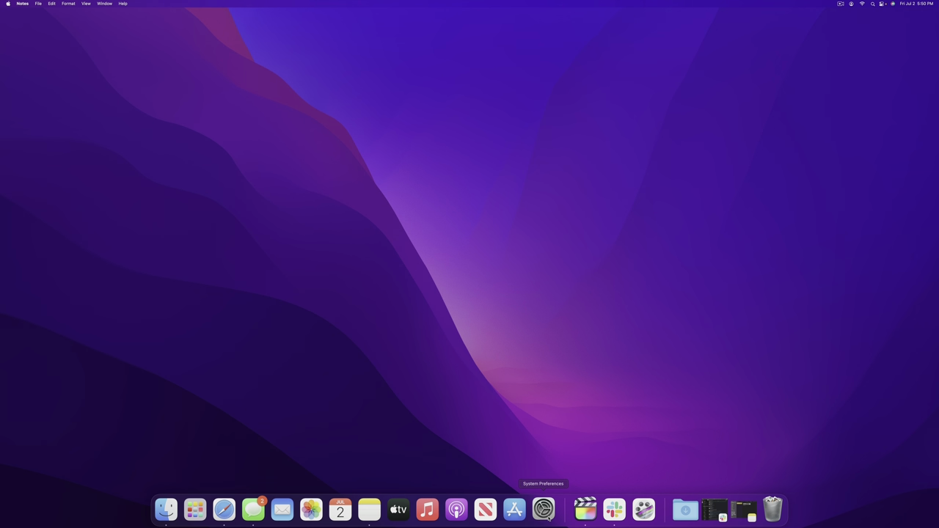
Step: In System Preferences, assign Quick Note to the top-right hot corner in the Mission Control settings, and close the preferences
{"action": "left_click", "coordinate": [549, 523]}
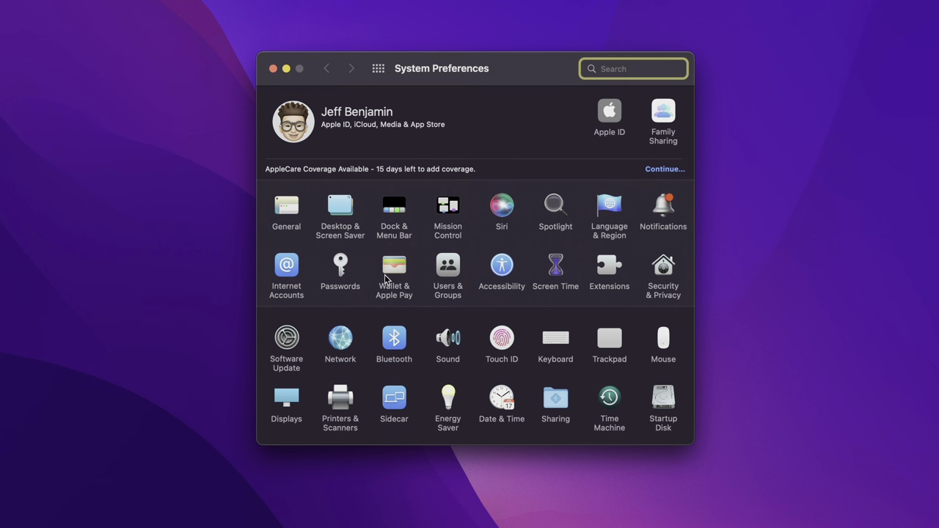
{"action": "left_click", "coordinate": [456, 226]}
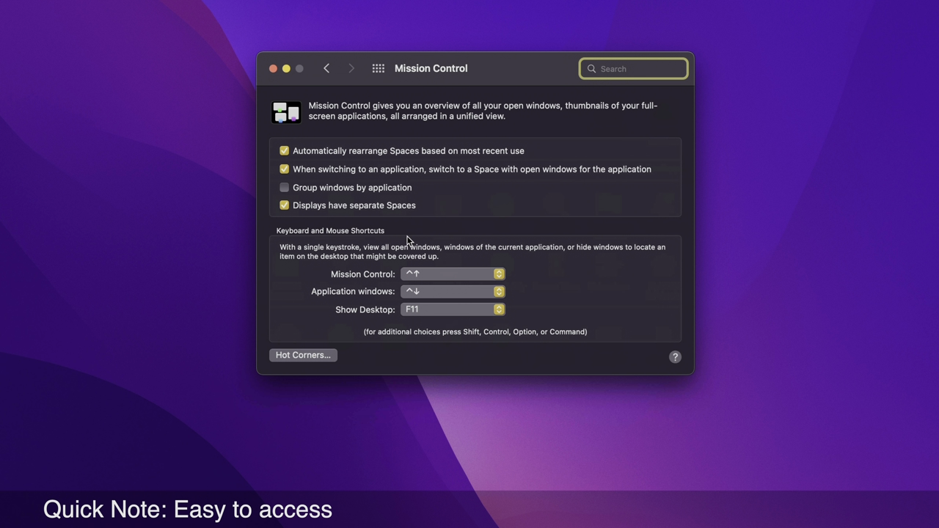
{"action": "left_click", "coordinate": [301, 356]}
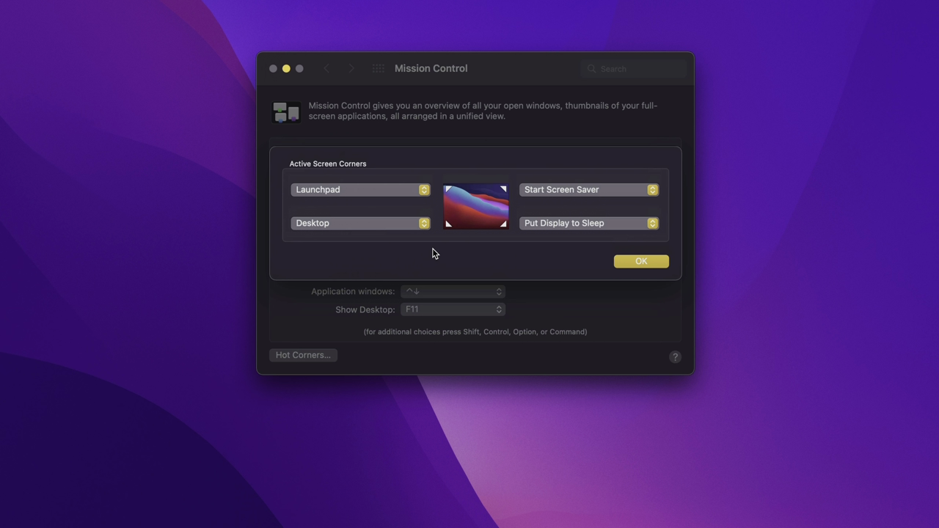
{"action": "left_click", "coordinate": [570, 191]}
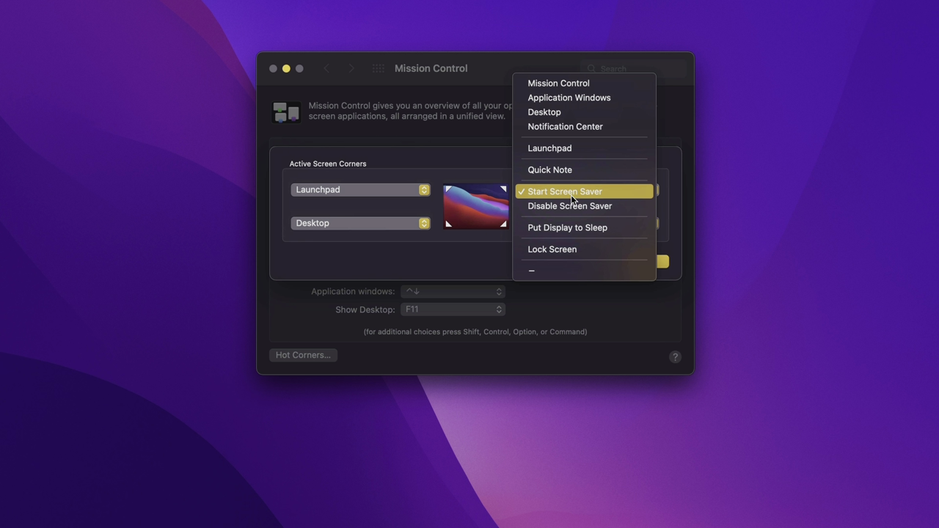
{"action": "left_click", "coordinate": [606, 173]}
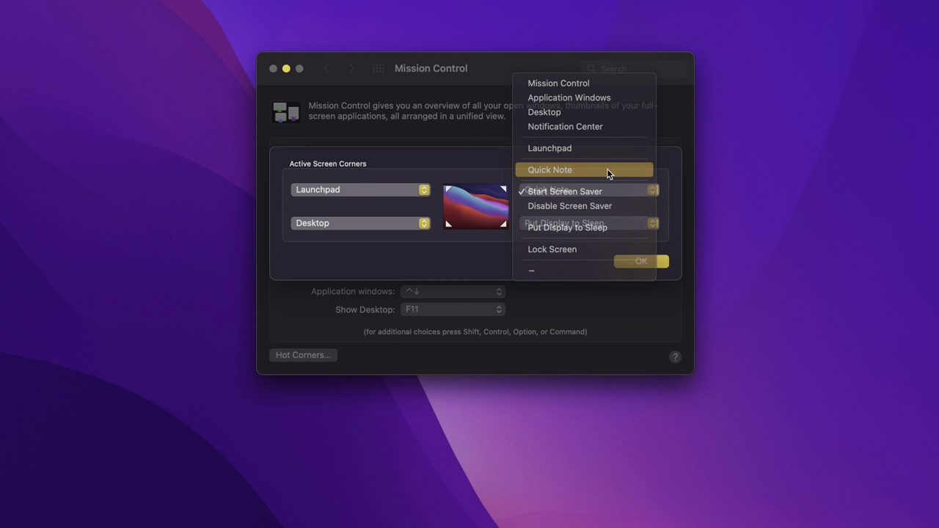
{"action": "left_click", "coordinate": [638, 262]}
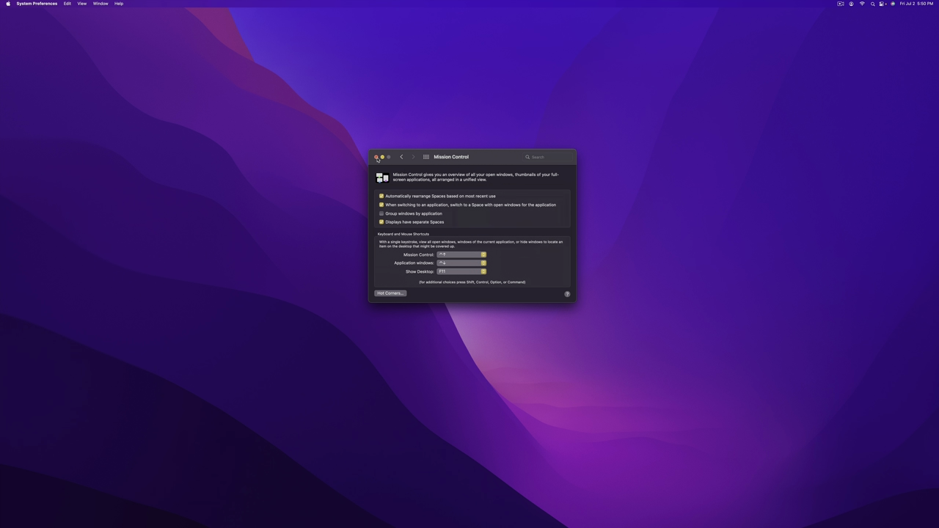
{"action": "left_click", "coordinate": [376, 157]}
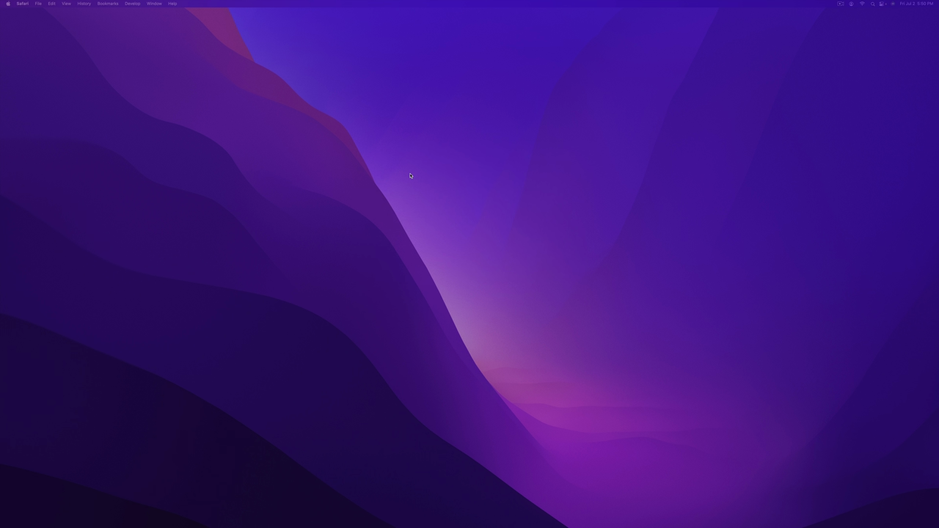
Step: Open the Quick Note "Order this asap" through the top-right hot corner, and close it
{"action": "left_click", "coordinate": [707, 208]}
{"action": "mouse_move", "coordinate": [938, 1]}
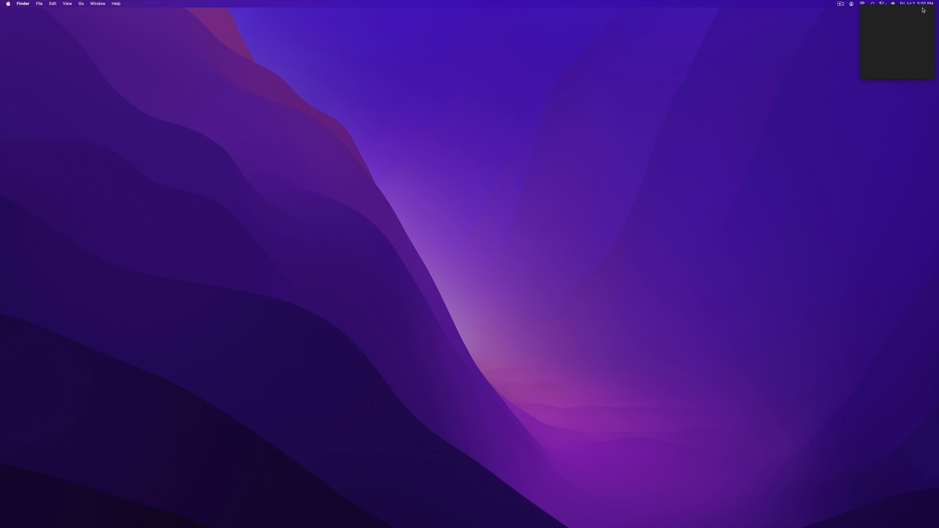
{"action": "left_click", "coordinate": [896, 35]}
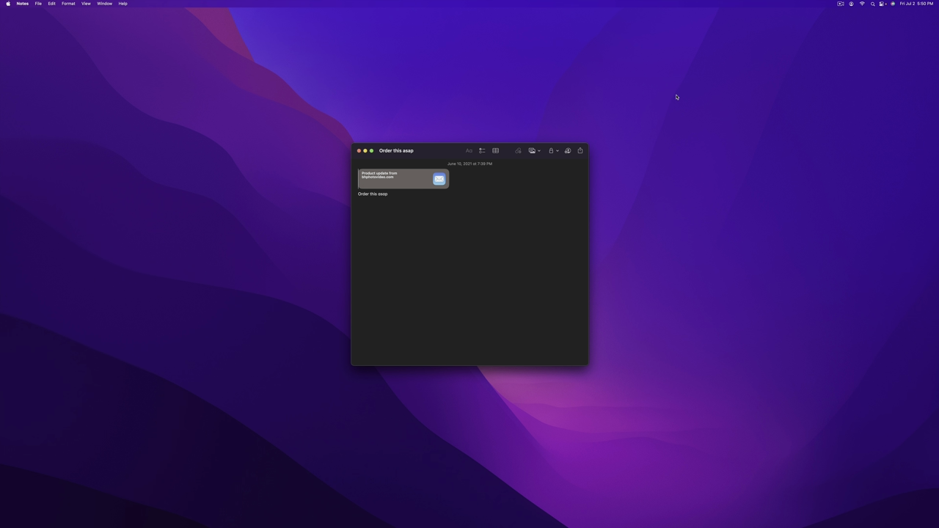
{"action": "left_click", "coordinate": [359, 150]}
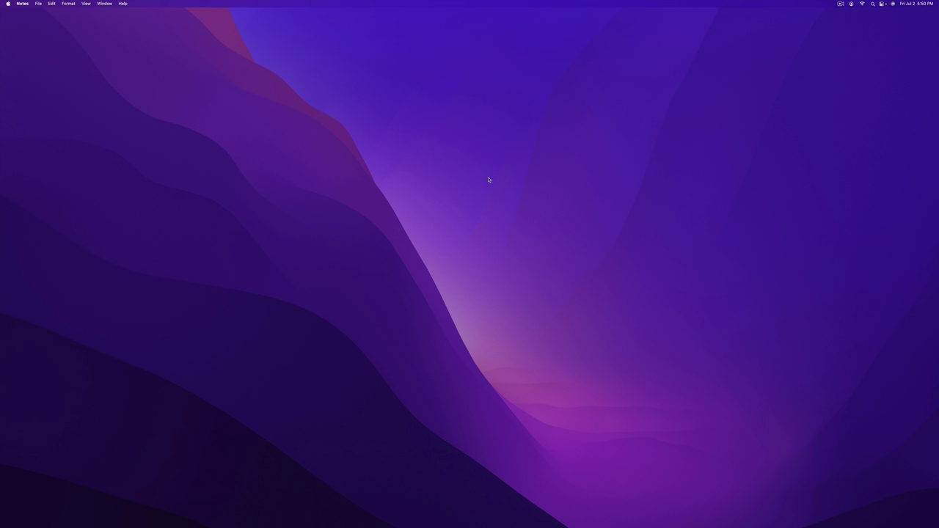
{"action": "mouse_move", "coordinate": [938, 0]}
Step: In the Keyboard preferences, assign Command-Q as the Quick Note shortcut in the Mission Control group
{"action": "left_click", "coordinate": [562, 339]}
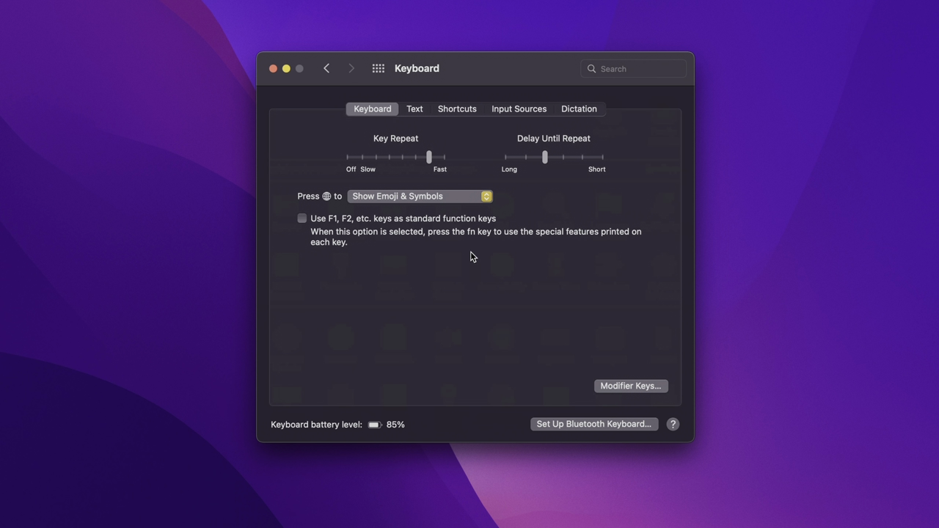
{"action": "left_click", "coordinate": [452, 110]}
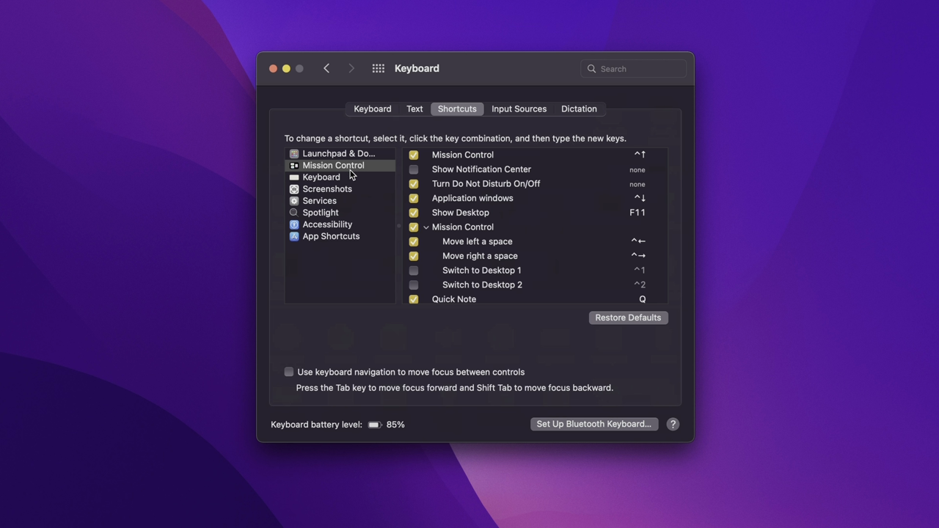
{"action": "scroll", "coordinate": [514, 292], "scroll_direction": "down", "scroll_amount": 2}
{"action": "left_click", "coordinate": [462, 297]}
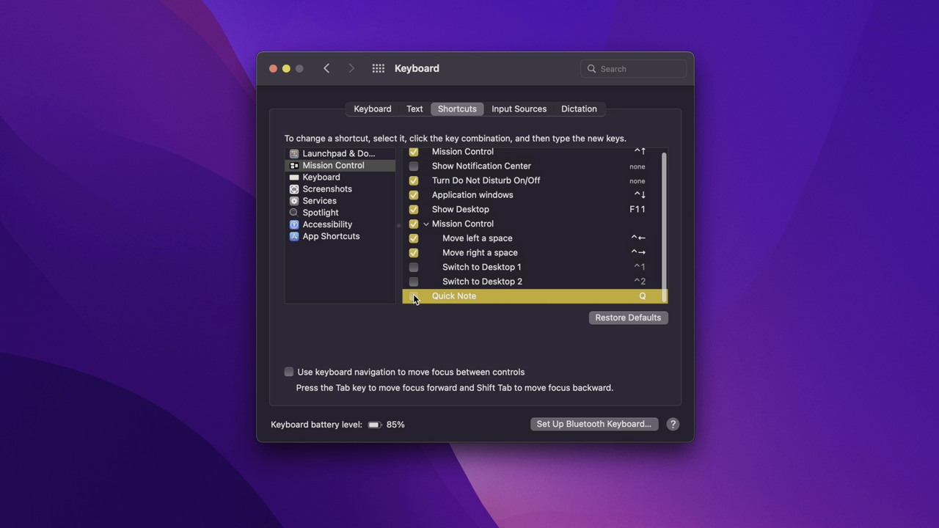
{"action": "double_click", "coordinate": [643, 296]}
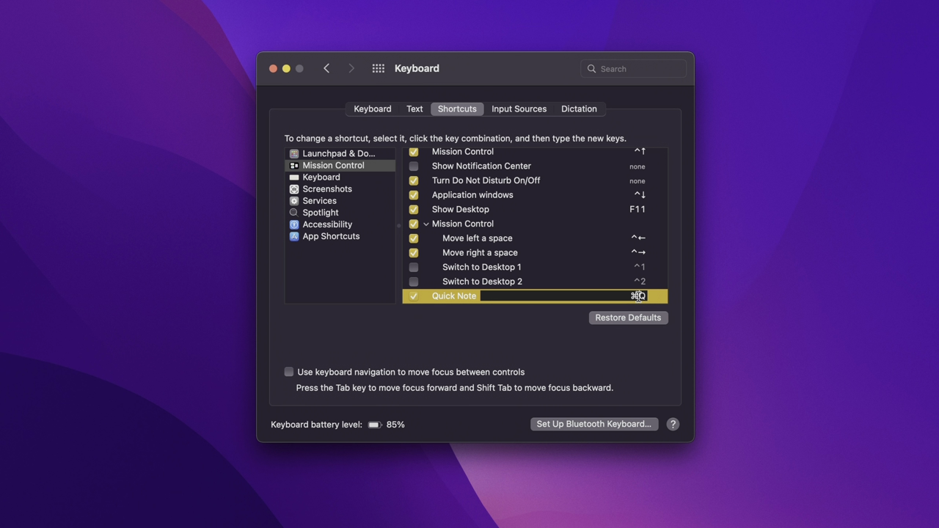
{"action": "key", "text": "super+q"}
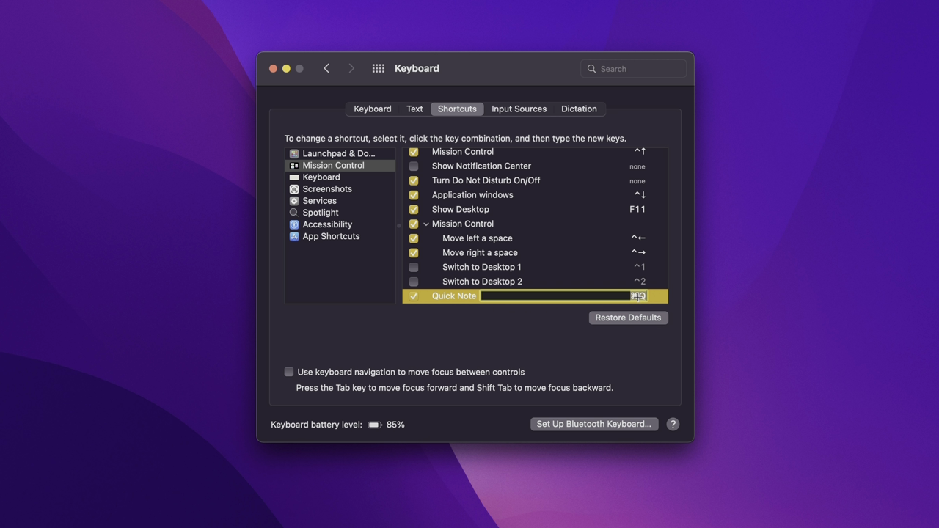
{"action": "key", "text": "super+q"}
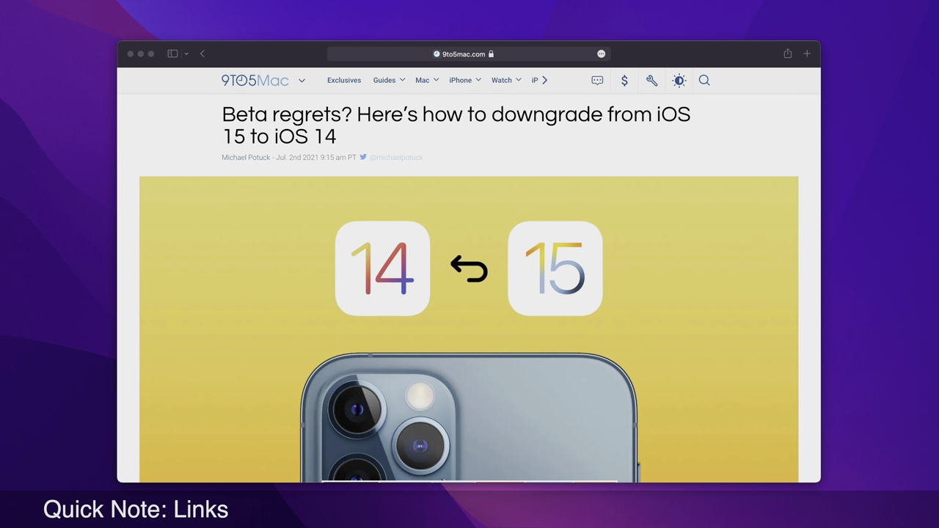
Step: Create a Quick Note with a link to the open Safari article on downgrading from iOS 15 and the text "Do a video based on this."
{"action": "key", "text": "super+q"}
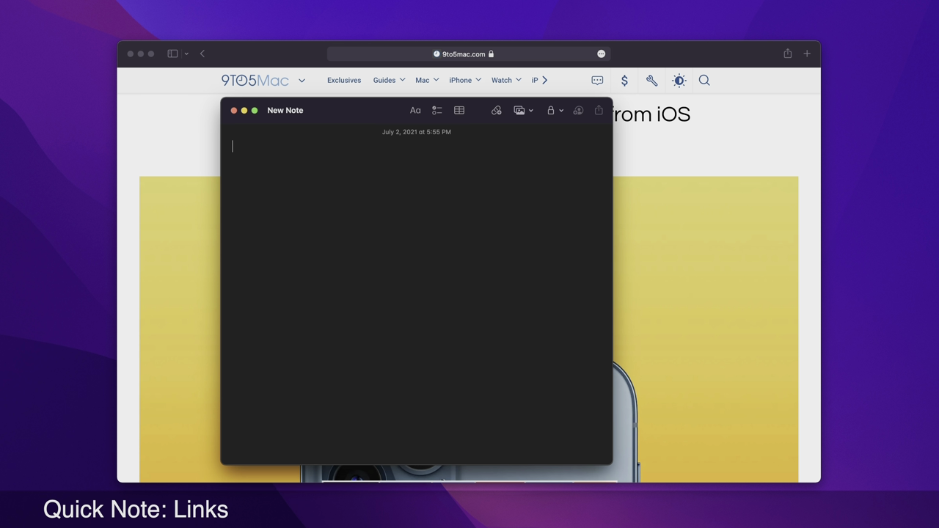
{"action": "left_click", "coordinate": [496, 110]}
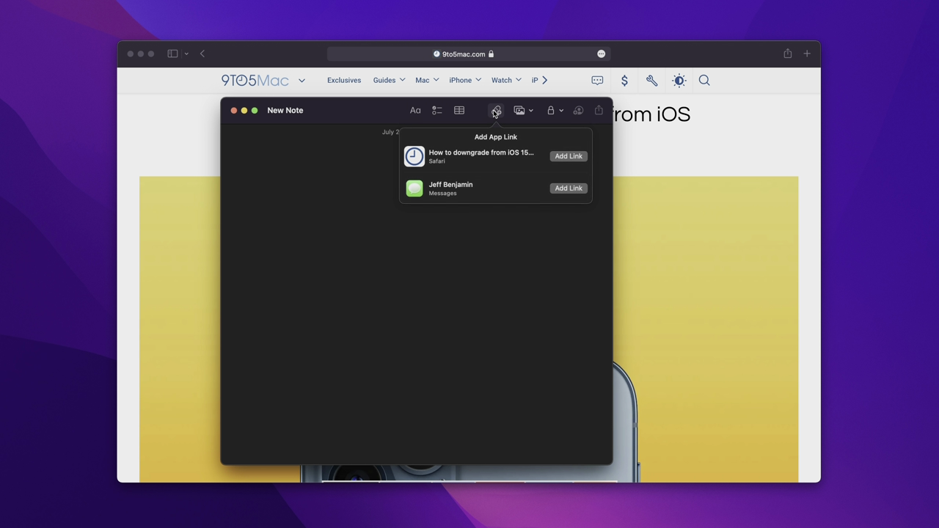
{"action": "left_click", "coordinate": [567, 155]}
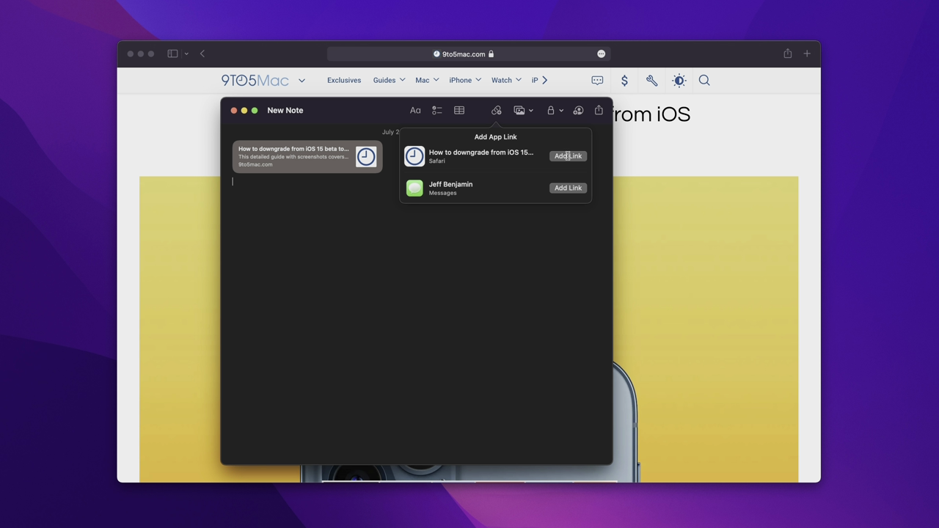
{"action": "left_click", "coordinate": [325, 215]}
{"action": "type", "text": "Do a video bas"}
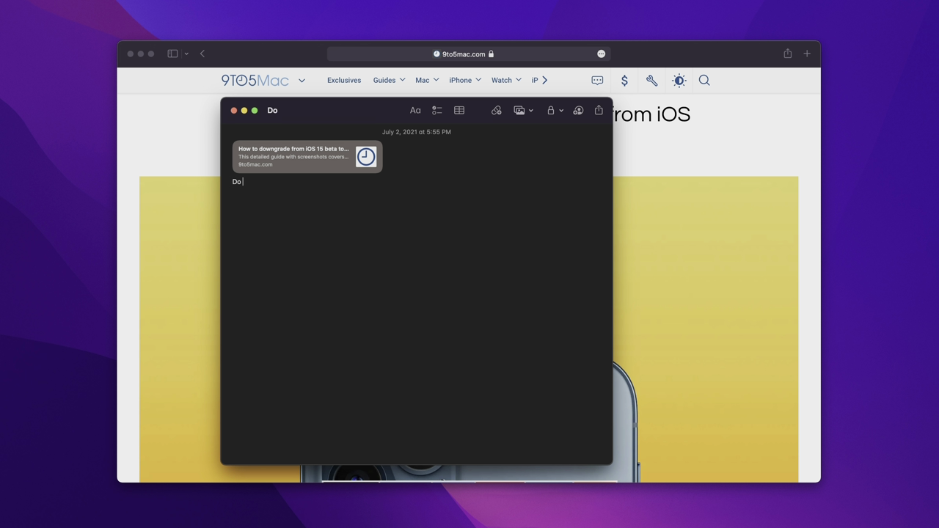
{"action": "type", "text": "ed on this."}
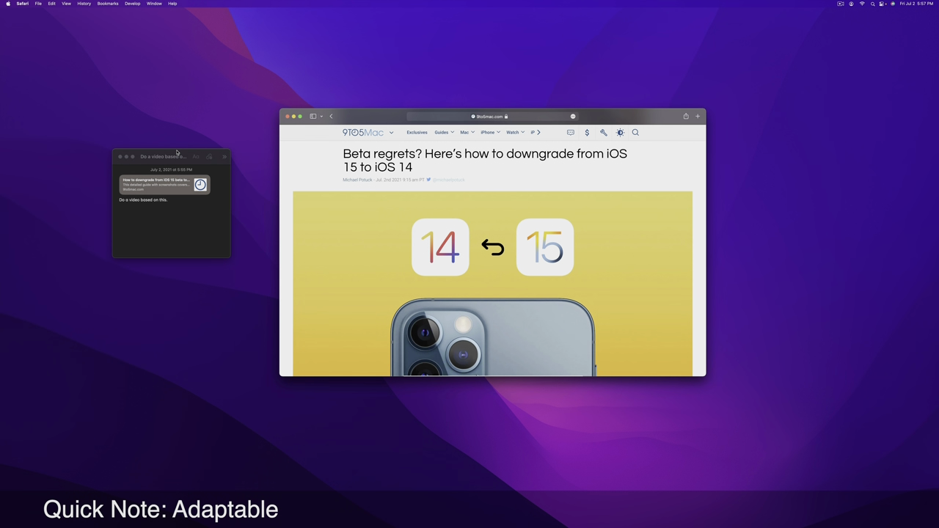
Step: Move the Quick Note beside the lower corner of the Safari window, enlarge it, and move it up toward the top of the desktop
{"action": "left_click_drag", "start_coordinate": [177, 153], "coordinate": [754, 350]}
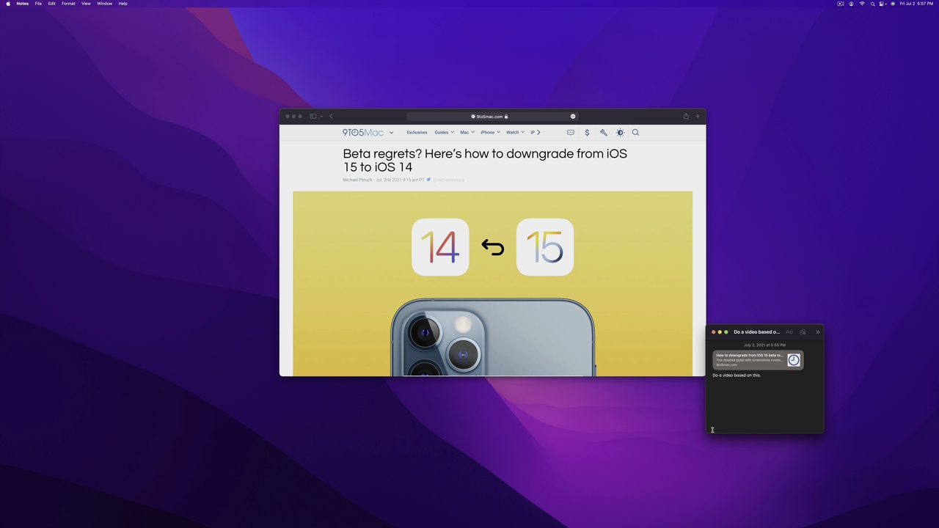
{"action": "left_click_drag", "start_coordinate": [708, 433], "coordinate": [686, 458]}
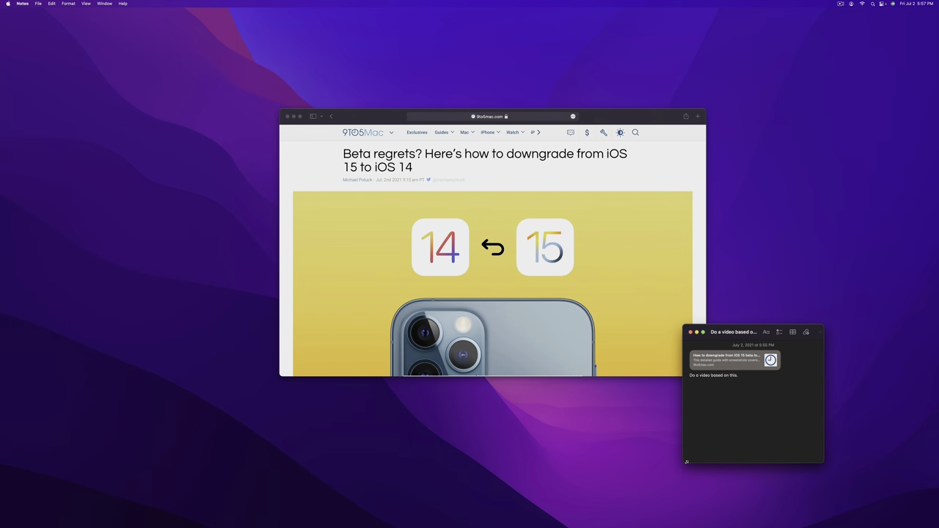
{"action": "left_click_drag", "start_coordinate": [744, 331], "coordinate": [386, 50]}
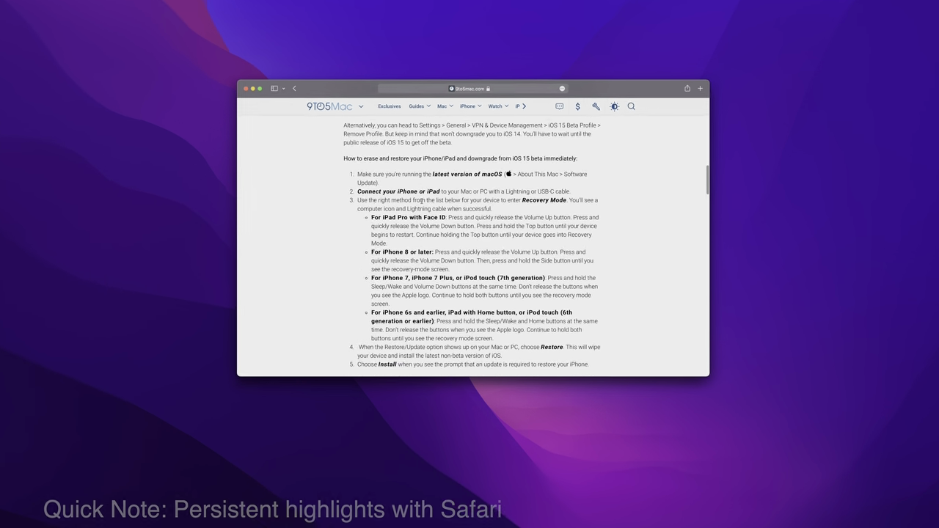
Step: Add the article heading "Downgrade from iOS 15 beta to iOS 14 with a Mac/PC" to the existing Quick Note, and check the added excerpt
{"action": "scroll", "coordinate": [422, 202], "scroll_direction": "up", "scroll_amount": 3}
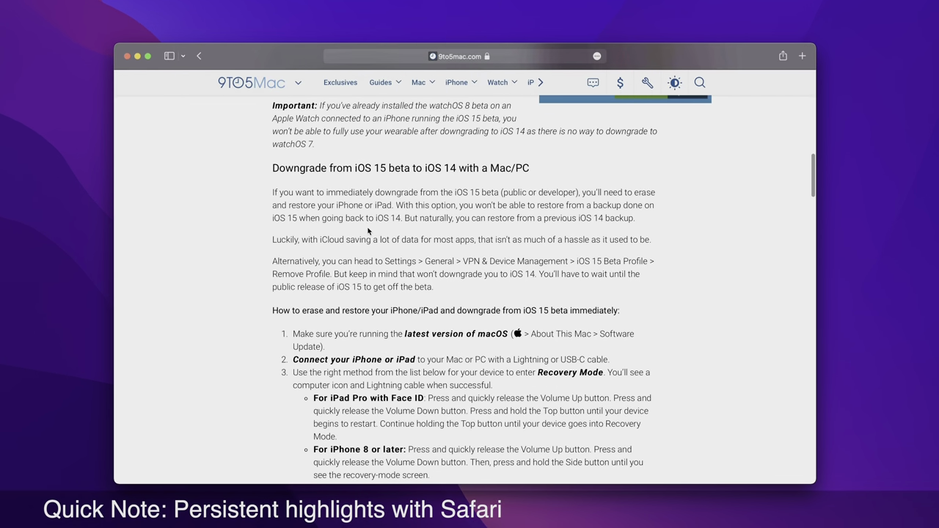
{"action": "left_click_drag", "start_coordinate": [344, 163], "coordinate": [531, 168]}
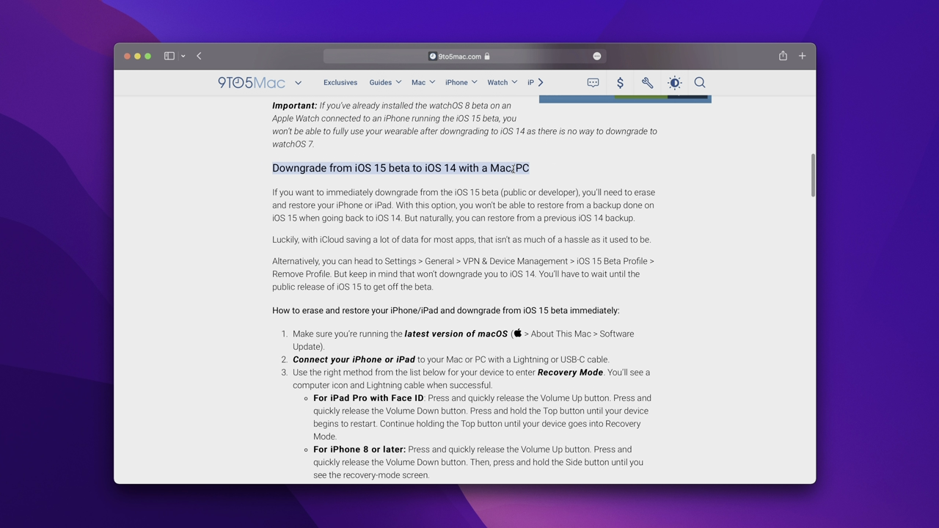
{"action": "right_click", "coordinate": [488, 170]}
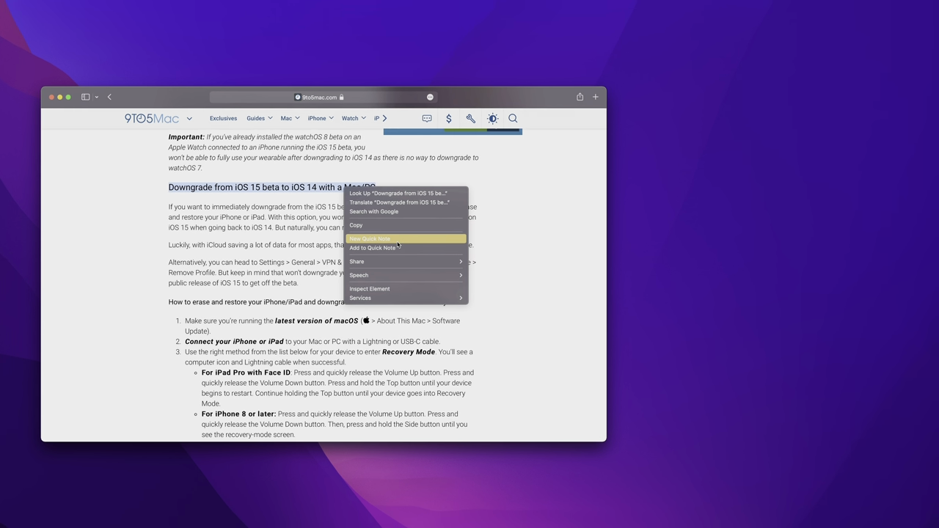
{"action": "left_click", "coordinate": [553, 244]}
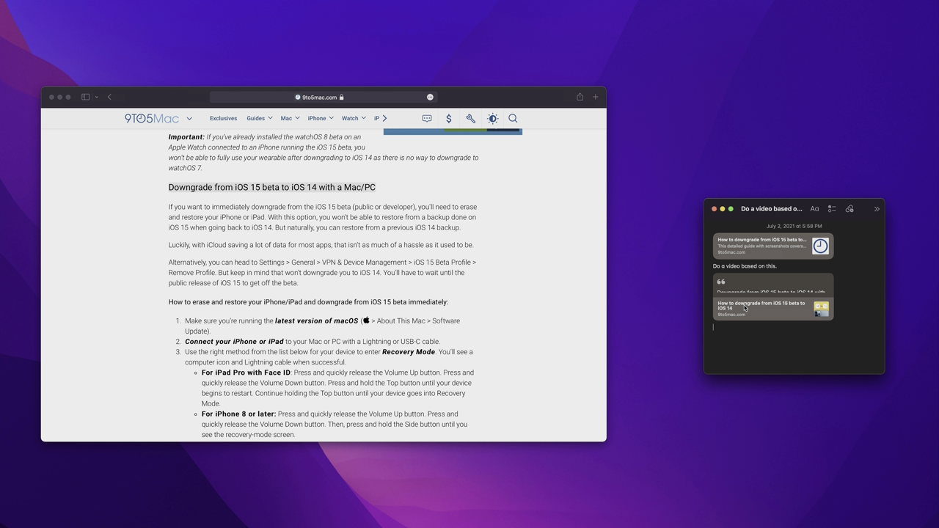
{"action": "left_click_drag", "start_coordinate": [743, 324], "coordinate": [743, 311]}
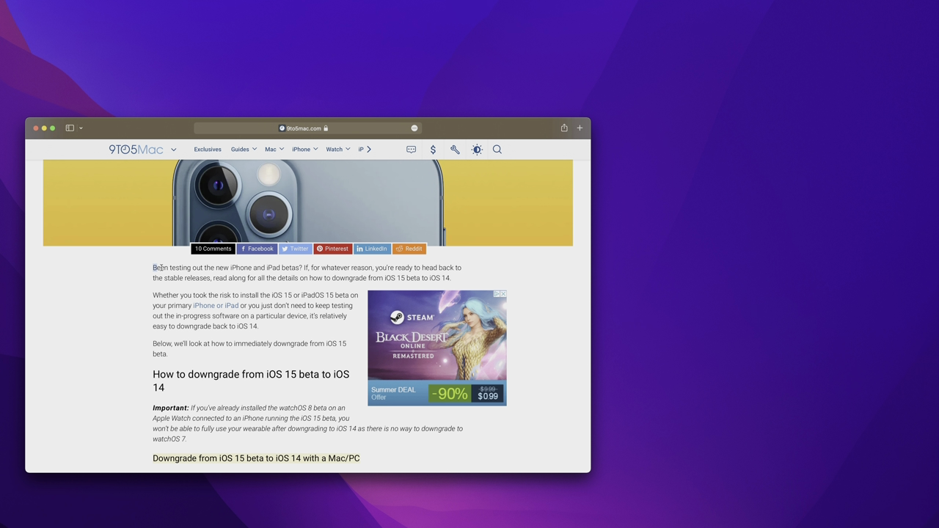
Step: Create a new Quick Note from the article's opening paragraph, starting "Been testing out the new", and close the note
{"action": "left_click_drag", "start_coordinate": [154, 268], "coordinate": [450, 278]}
{"action": "right_click", "coordinate": [402, 280]}
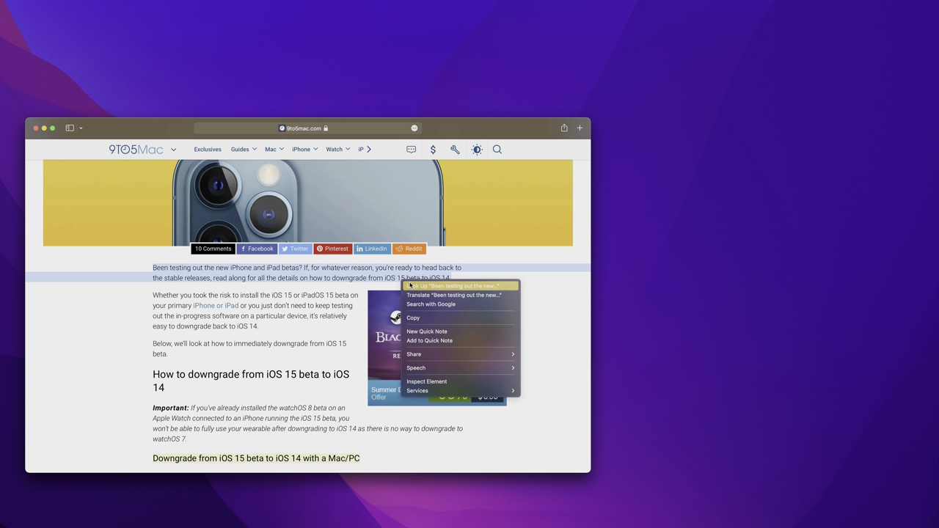
{"action": "left_click", "coordinate": [430, 332]}
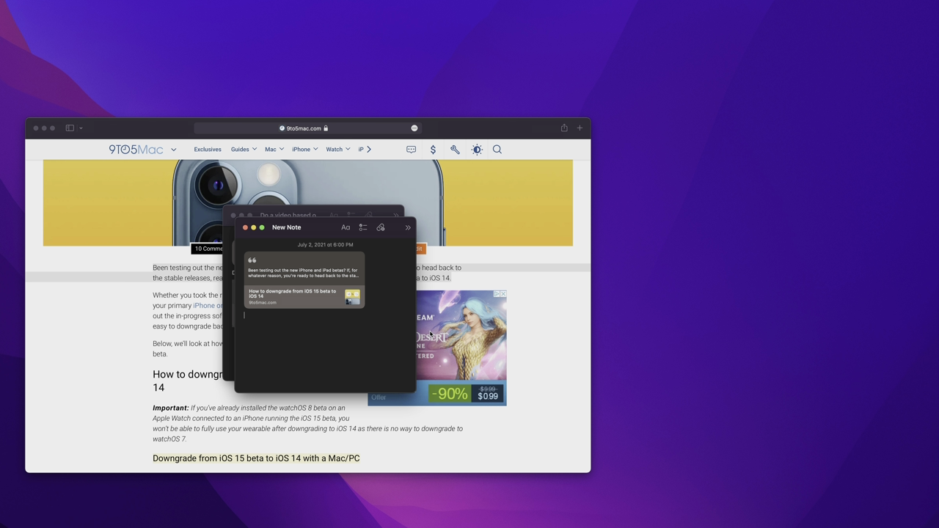
{"action": "left_click", "coordinate": [245, 227]}
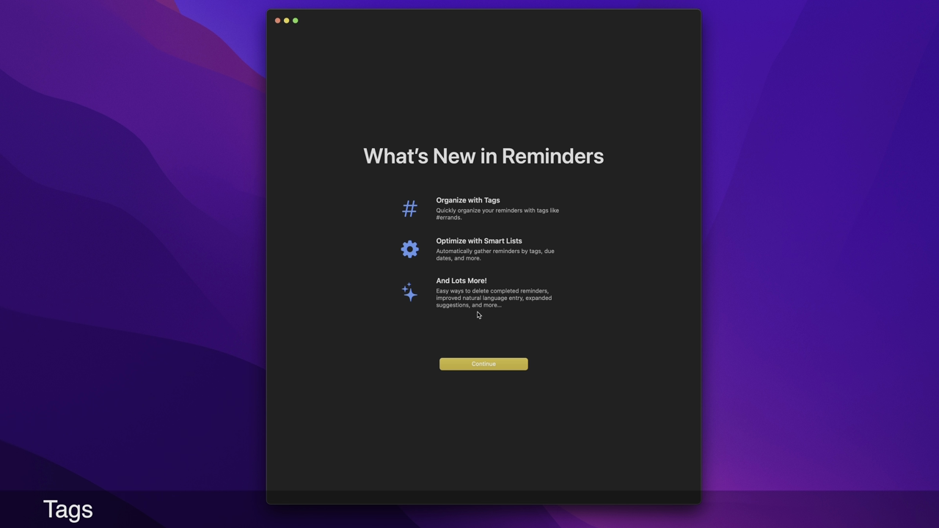
Step: In Reminders, continue past the introduction and add the reminder "Review Windows 11" to the 9to5Mac list
{"action": "left_click", "coordinate": [484, 364]}
{"action": "left_click", "coordinate": [688, 21]}
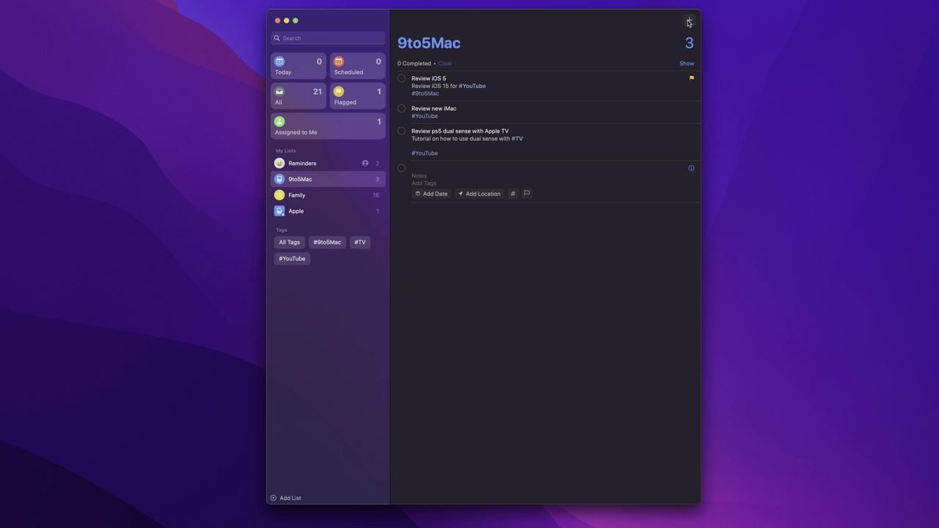
{"action": "type", "text": "Review Windows 11"}
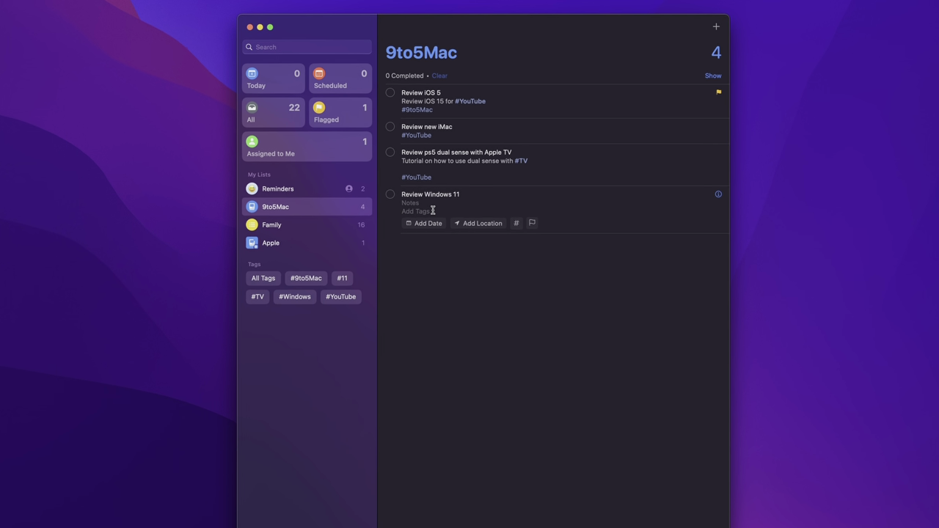
Step: Tag the "Review Windows 11" reminder with #Windows and #YouTube, and finish editing it
{"action": "type", "text": "W"}
{"action": "key", "text": "Down"}
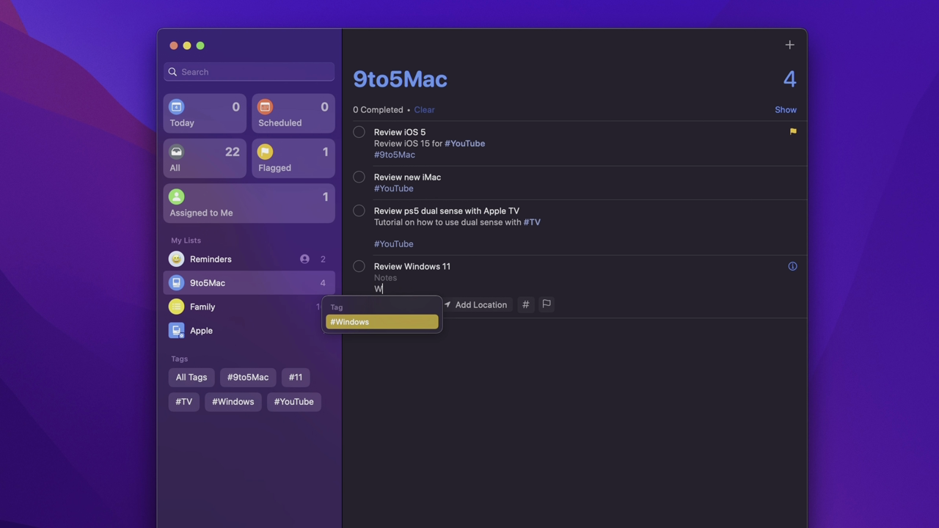
{"action": "key", "text": "Return"}
{"action": "key", "text": "Escape"}
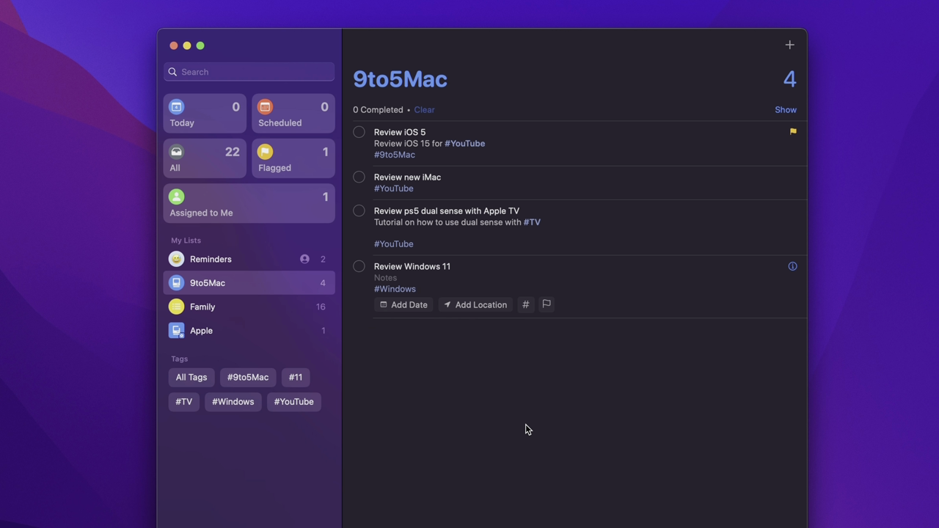
{"action": "type", "text": "#"}
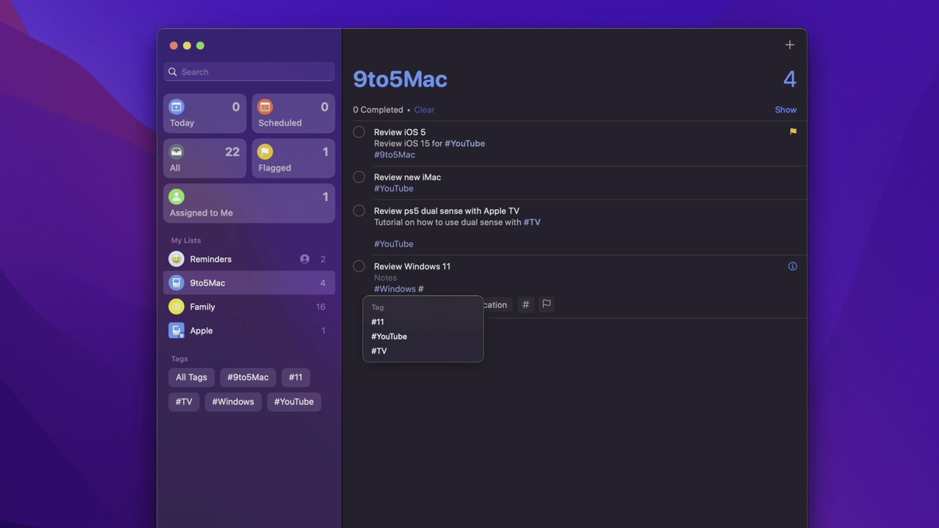
{"action": "key", "text": "Down"}
{"action": "key", "text": "Down"}
{"action": "key", "text": "Return"}
{"action": "key", "text": "Escape"}
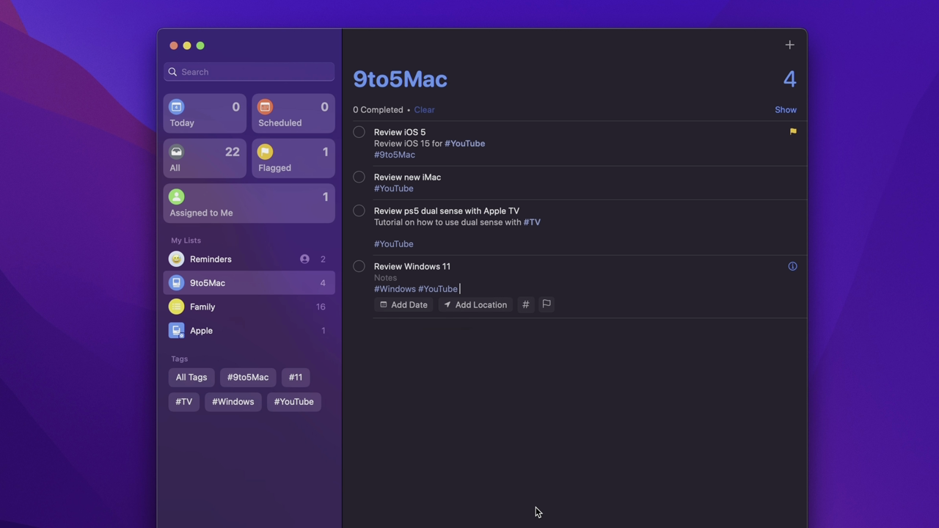
{"action": "left_click", "coordinate": [523, 503]}
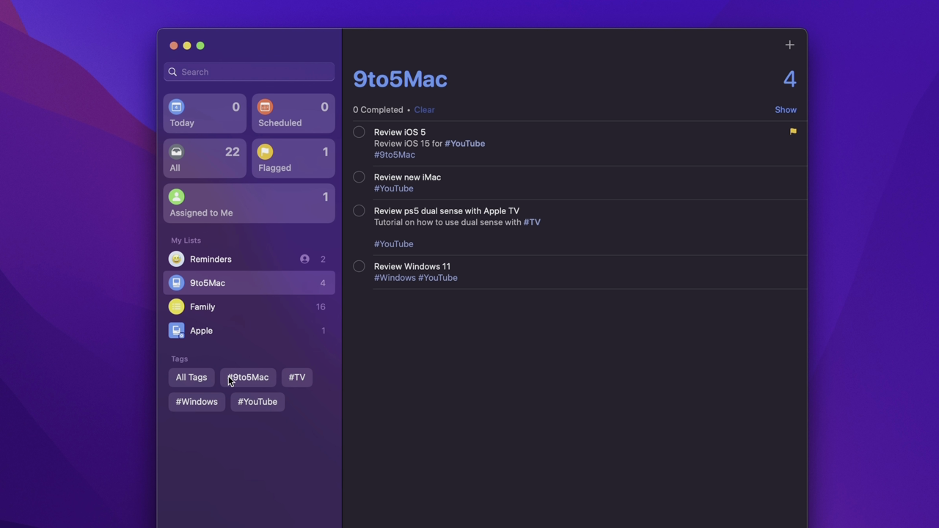
Step: Filter the reminders by the #YouTube tag, adding #Windows and #TV to the selection one after the other
{"action": "left_click", "coordinate": [251, 404]}
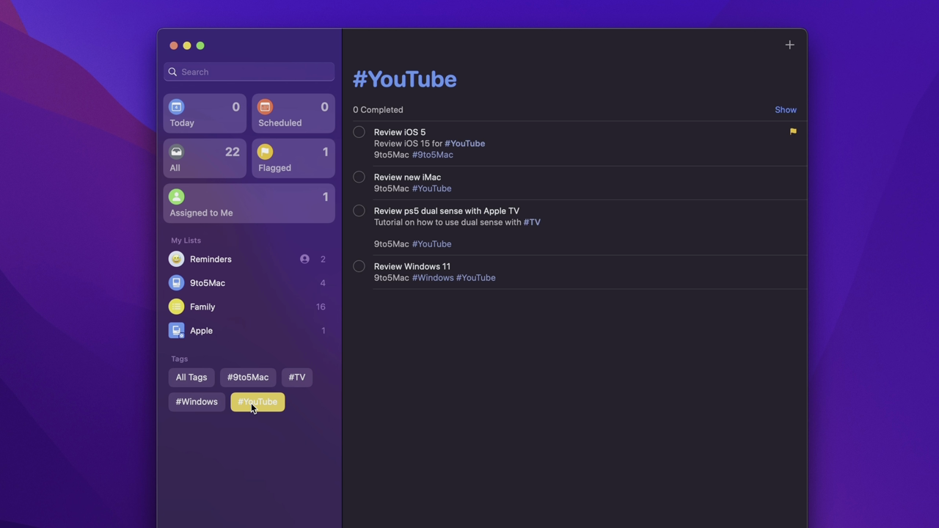
{"action": "left_click", "coordinate": [203, 403]}
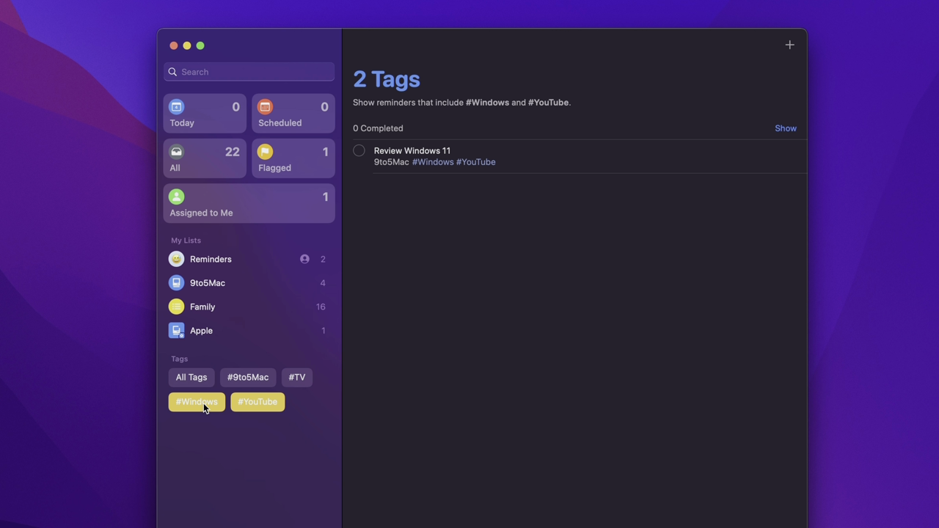
{"action": "left_click", "coordinate": [292, 370]}
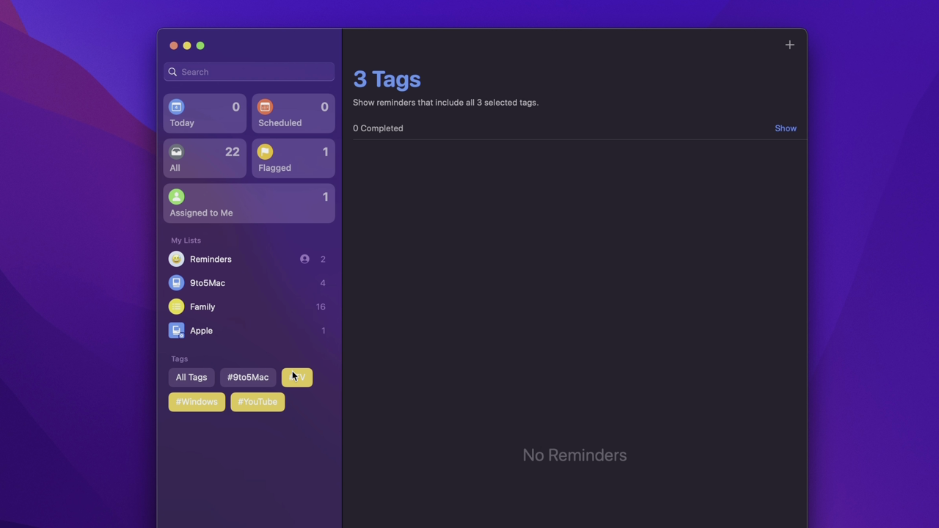
Step: Filter the reminders by #Windows alone, combine #TV with #Windows, narrow to #TV only, and show reminders with any tag
{"action": "left_click", "coordinate": [295, 377]}
{"action": "left_click", "coordinate": [253, 405]}
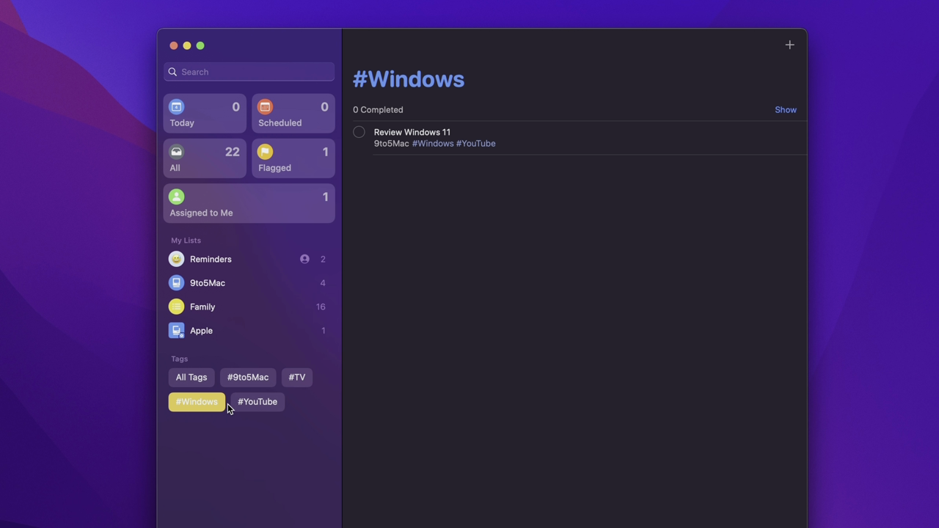
{"action": "left_click", "coordinate": [296, 378]}
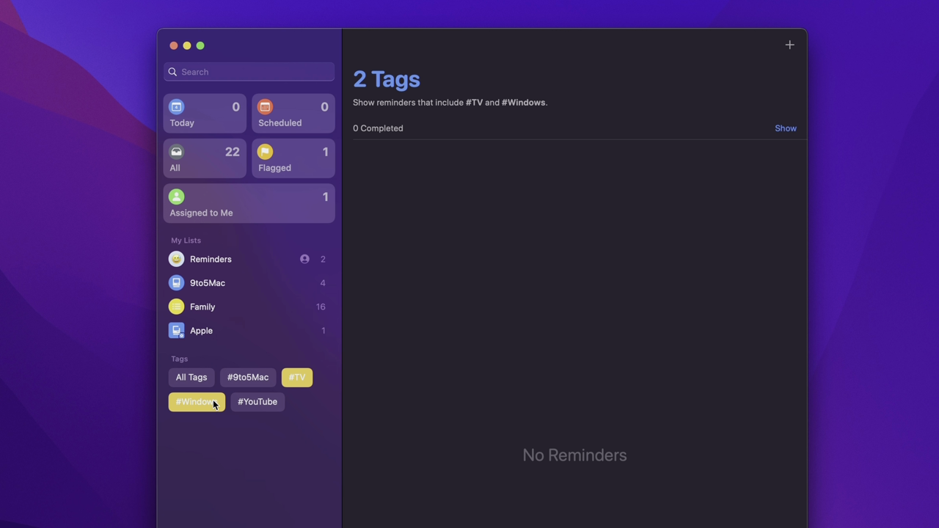
{"action": "left_click", "coordinate": [198, 404]}
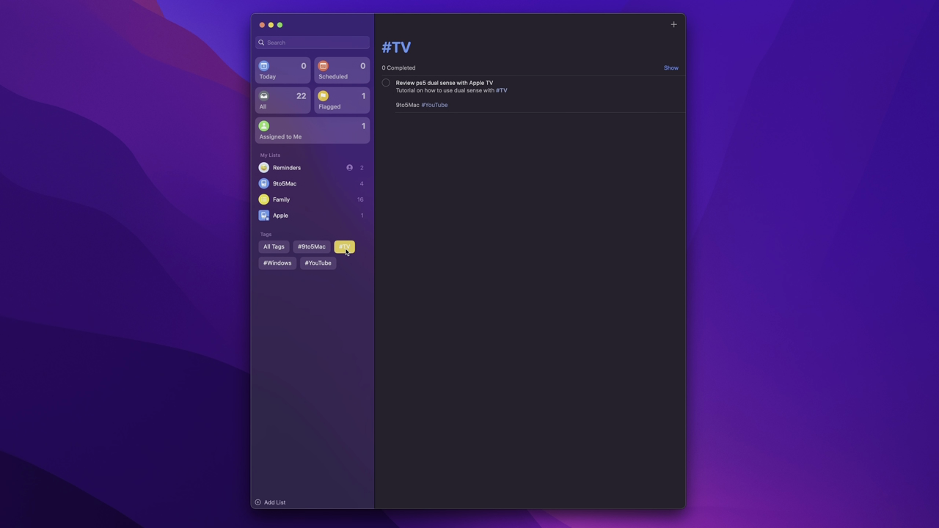
{"action": "left_click", "coordinate": [274, 247]}
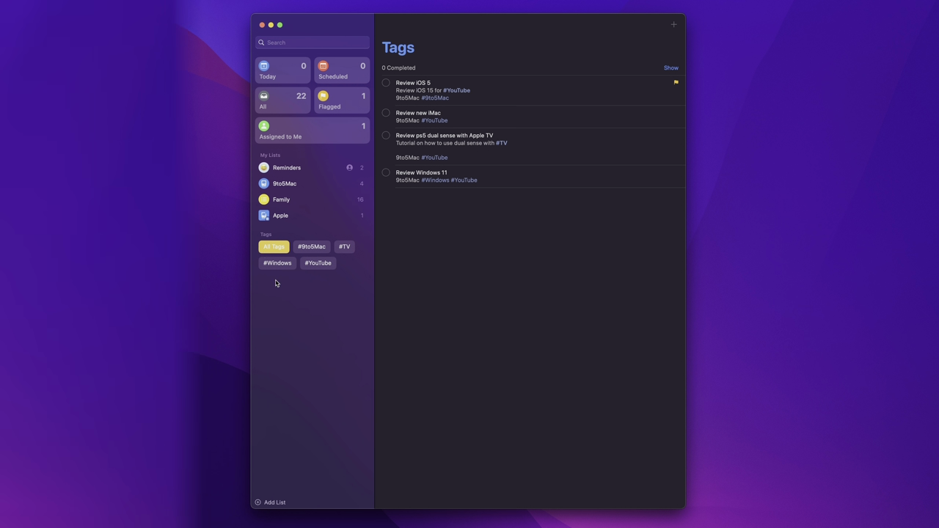
Step: Start a new list named YouTube with the red color and the display screen icon
{"action": "left_click", "coordinate": [270, 502]}
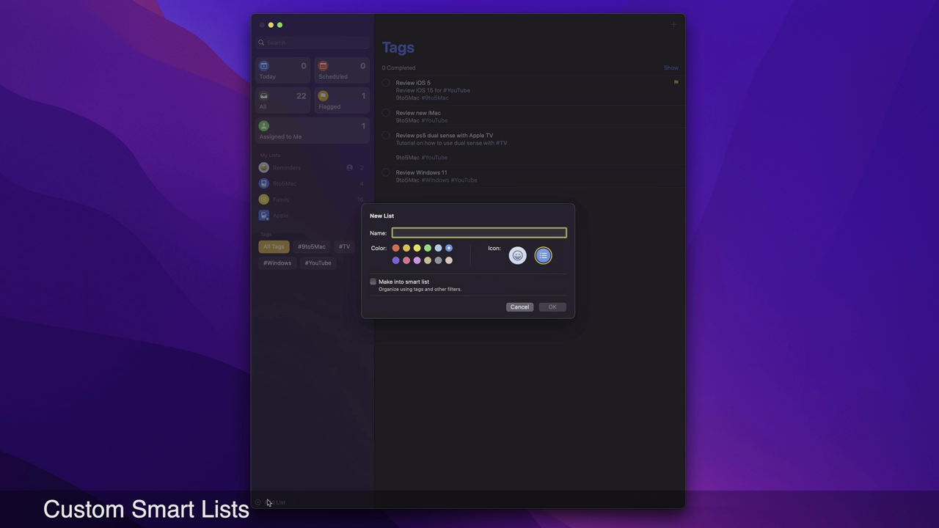
{"action": "type", "text": "YouTube"}
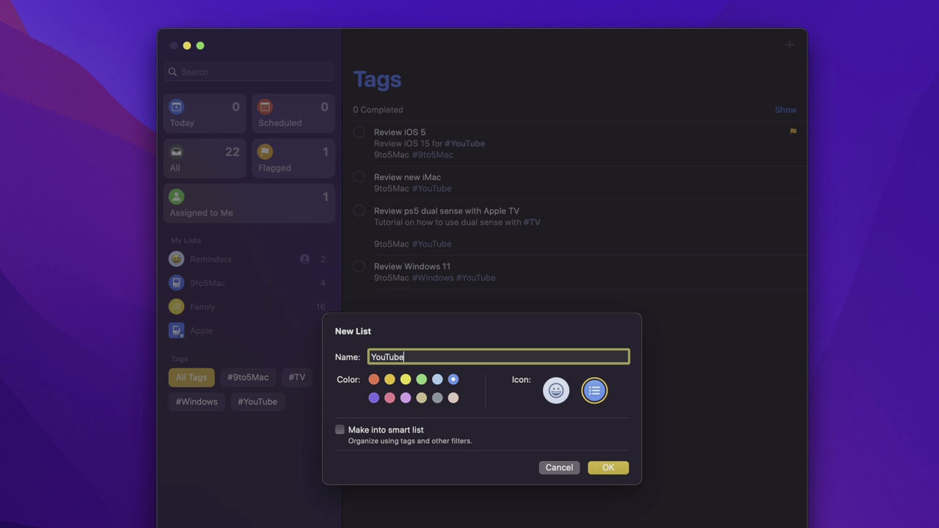
{"action": "left_click", "coordinate": [437, 379]}
{"action": "left_click", "coordinate": [373, 379]}
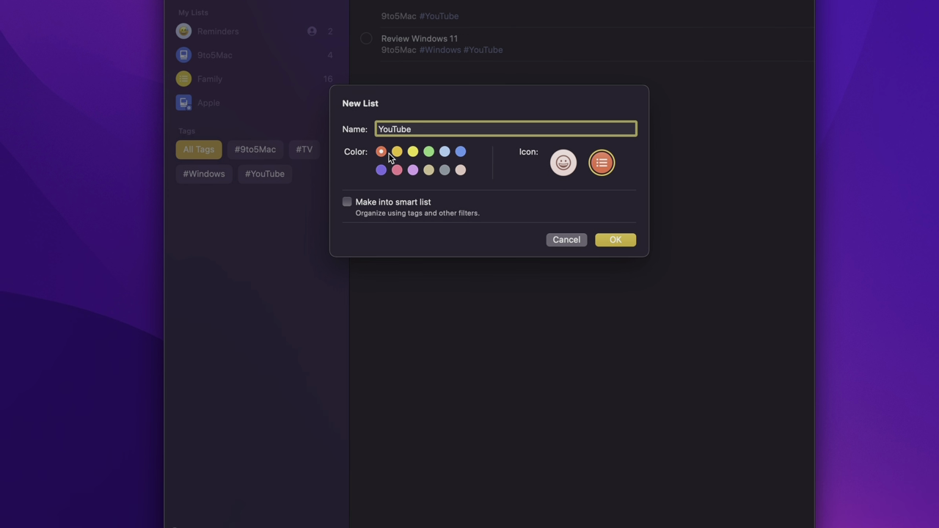
{"action": "left_click", "coordinate": [561, 168]}
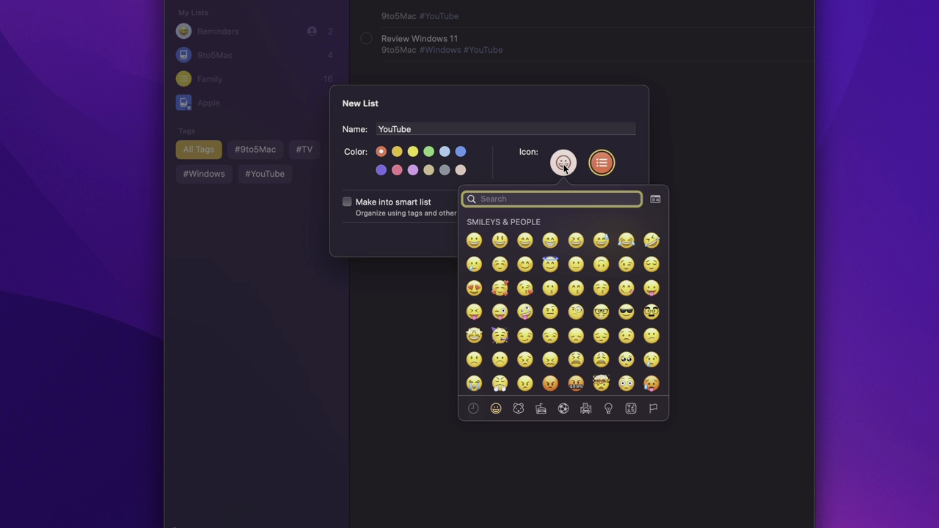
{"action": "left_click", "coordinate": [564, 163]}
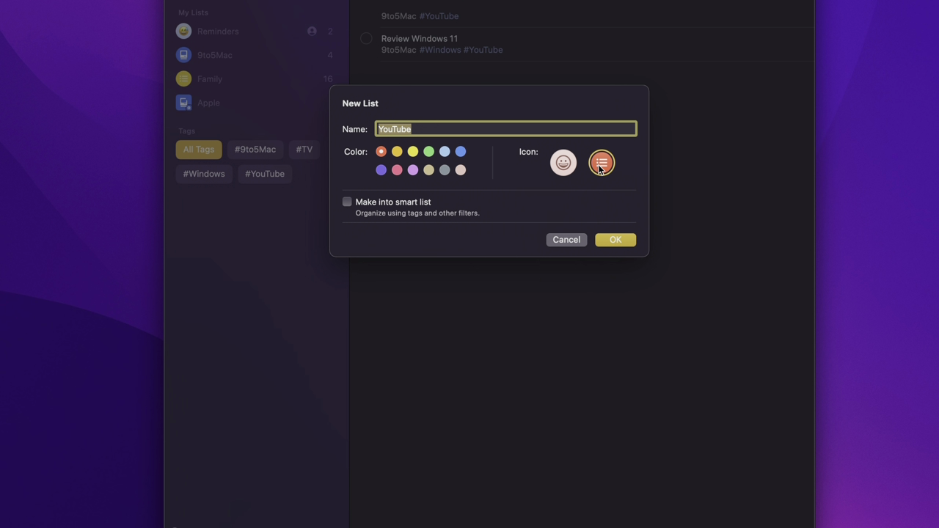
{"action": "left_click", "coordinate": [601, 163]}
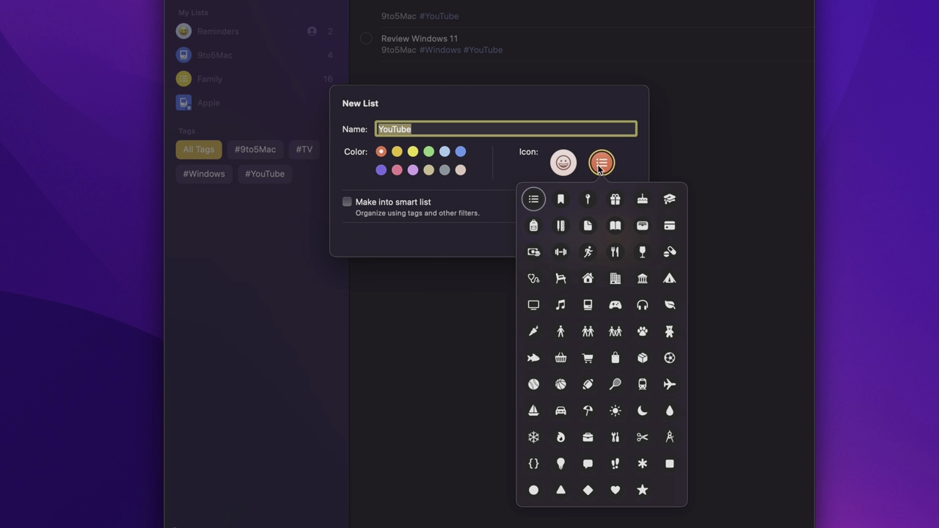
{"action": "left_click", "coordinate": [533, 305]}
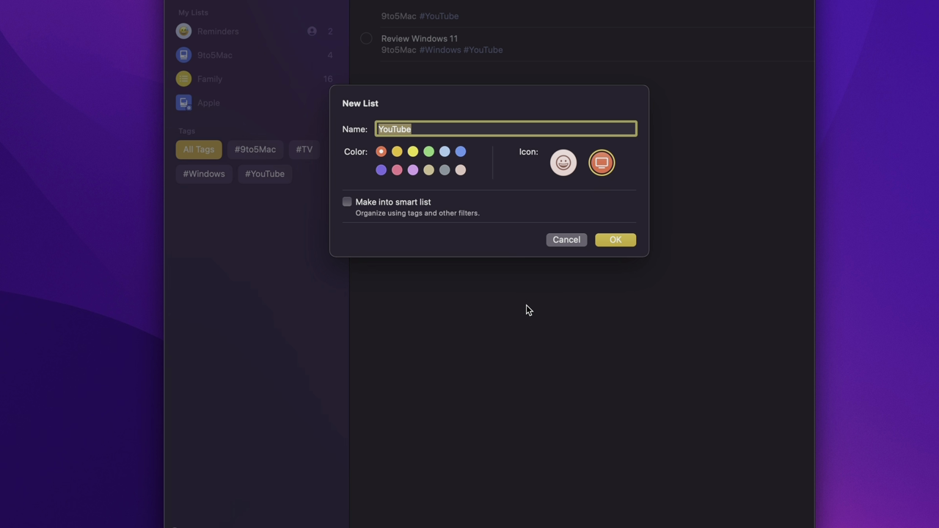
Step: Make the new YouTube list a smart list that filters by the #YouTube tag
{"action": "left_click", "coordinate": [402, 208]}
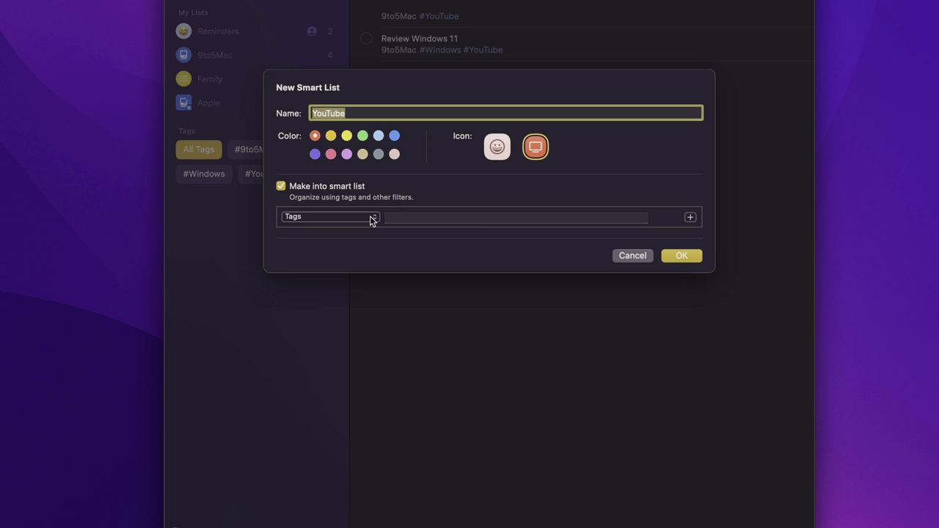
{"action": "left_click", "coordinate": [369, 218]}
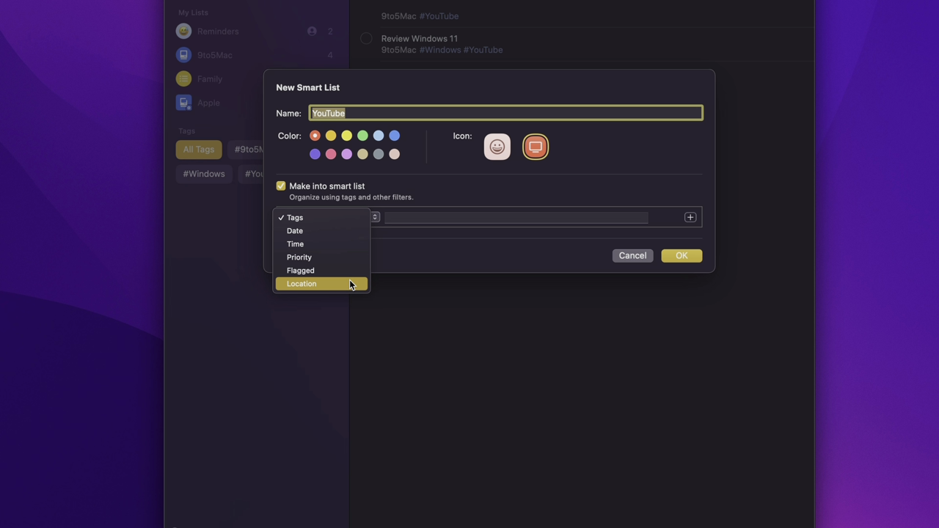
{"action": "left_click", "coordinate": [364, 215]}
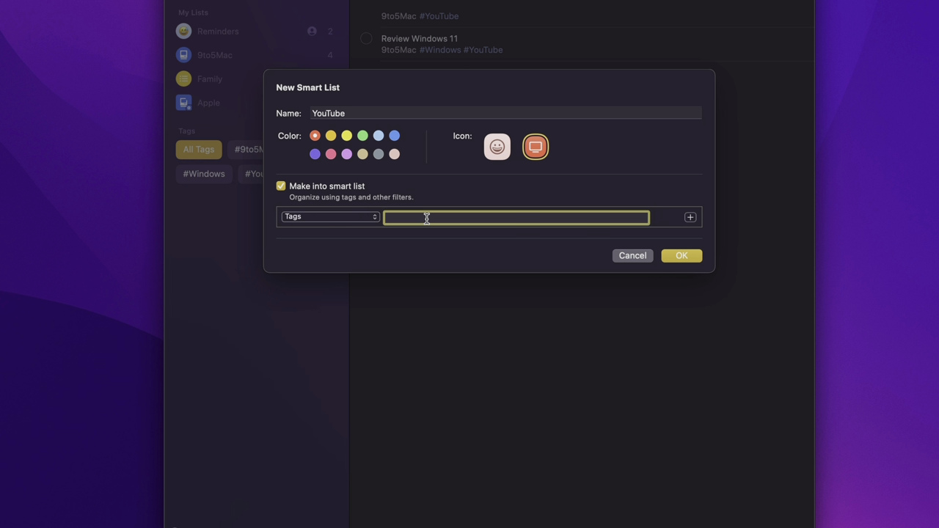
{"action": "type", "text": "W"}
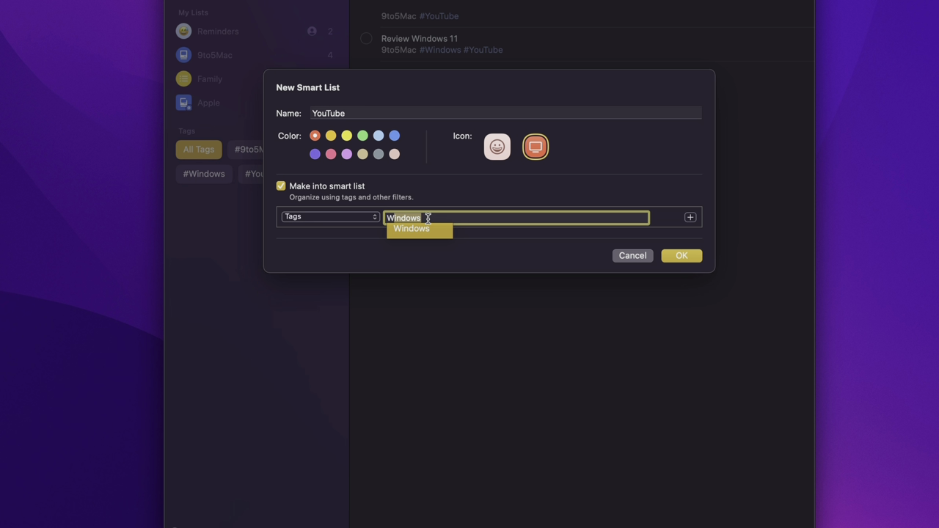
{"action": "key", "text": "BackSpace"}
{"action": "key", "text": "BackSpace"}
{"action": "type", "text": "Yo"}
{"action": "key", "text": "Return"}
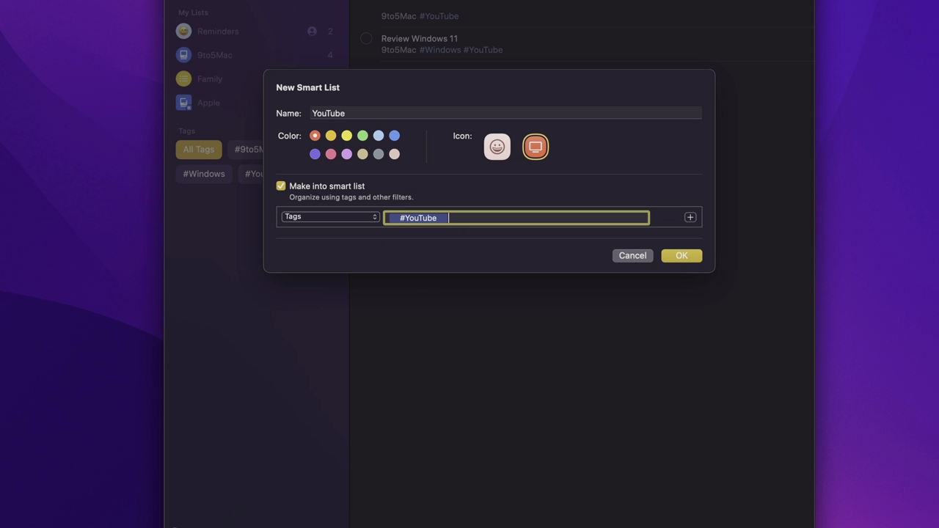
Step: Add a second filter to the smart list that requires High priority
{"action": "left_click", "coordinate": [690, 218]}
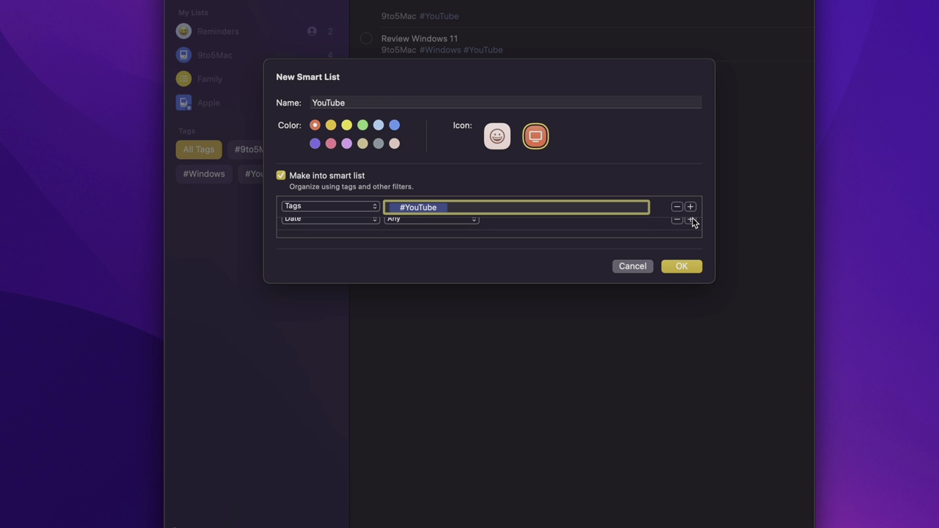
{"action": "left_click", "coordinate": [406, 228]}
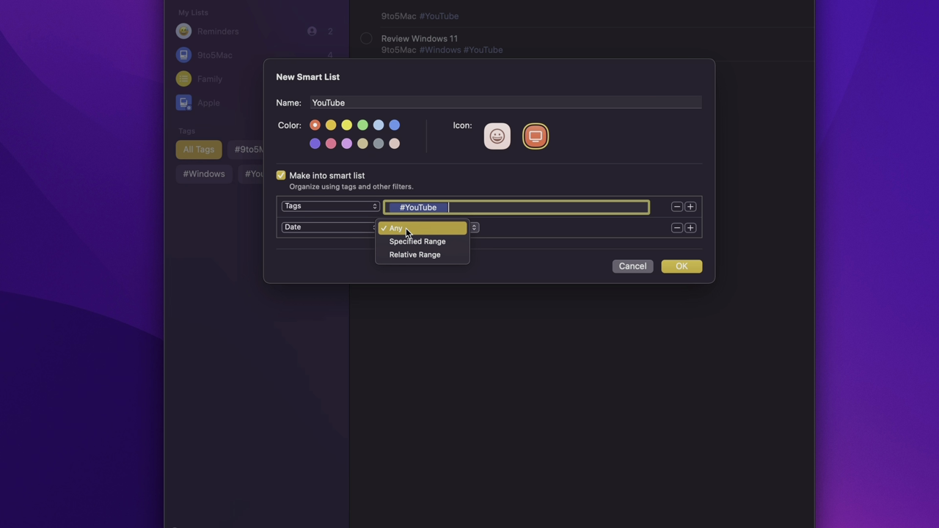
{"action": "left_click", "coordinate": [405, 227]}
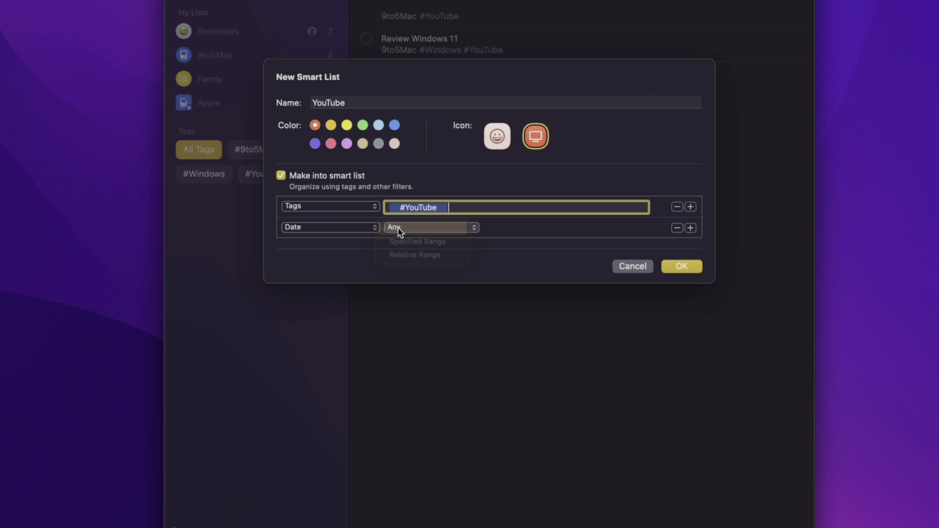
{"action": "left_click", "coordinate": [366, 230]}
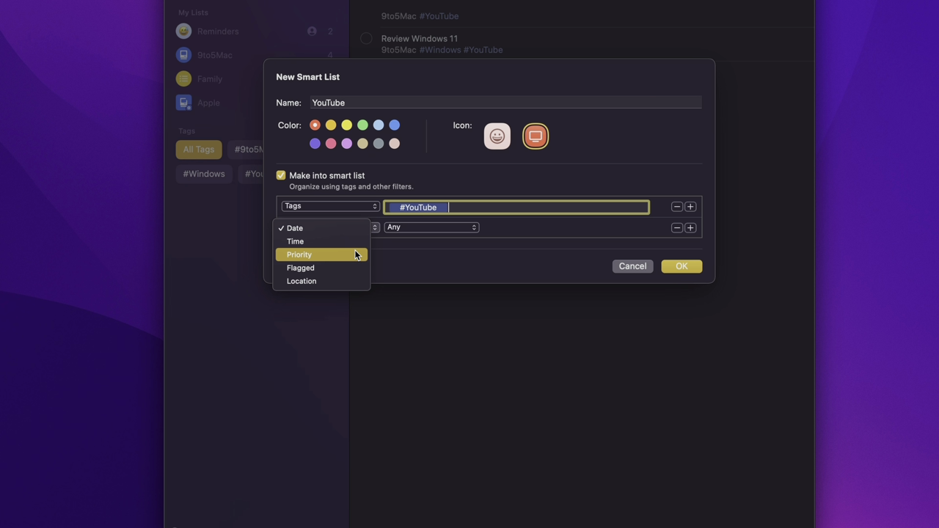
{"action": "left_click", "coordinate": [355, 250]}
{"action": "left_click", "coordinate": [443, 228]}
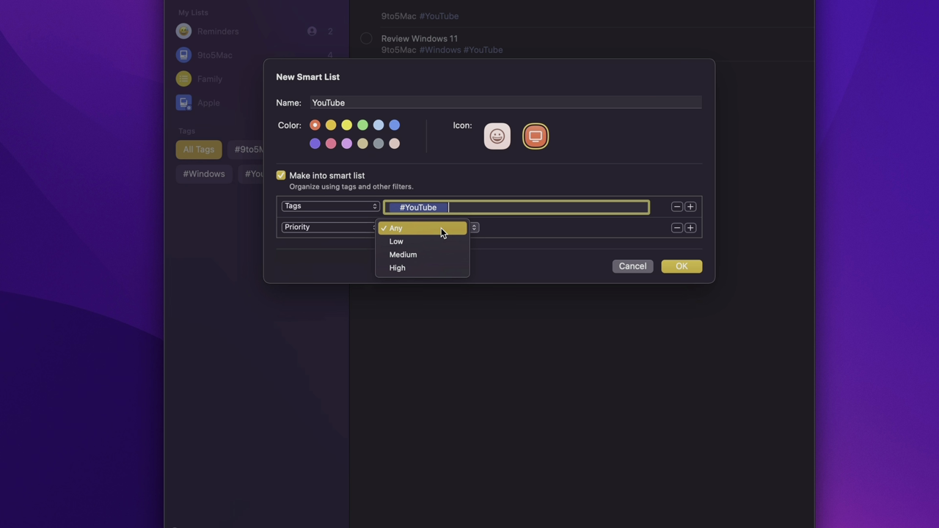
{"action": "left_click", "coordinate": [444, 268]}
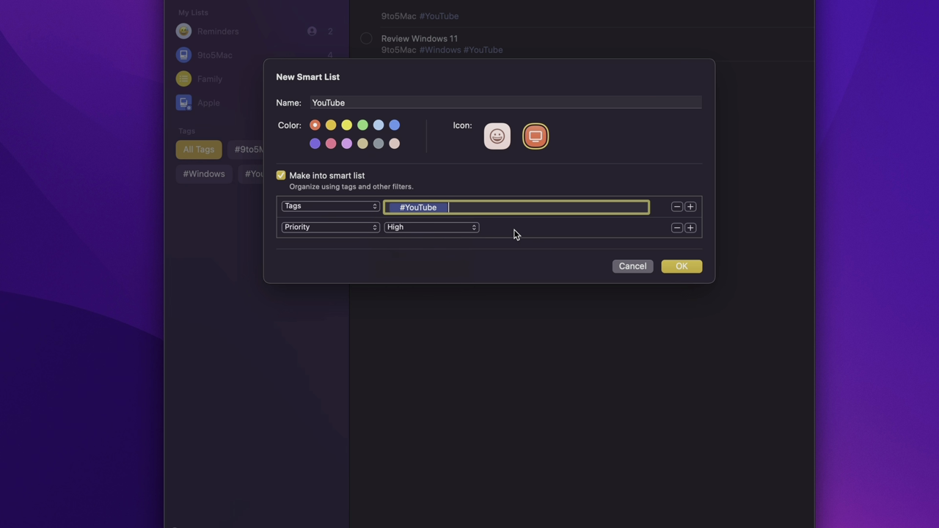
Step: Extend the smart list's name to "YouTube (High)" and create the list
{"action": "left_click", "coordinate": [396, 103]}
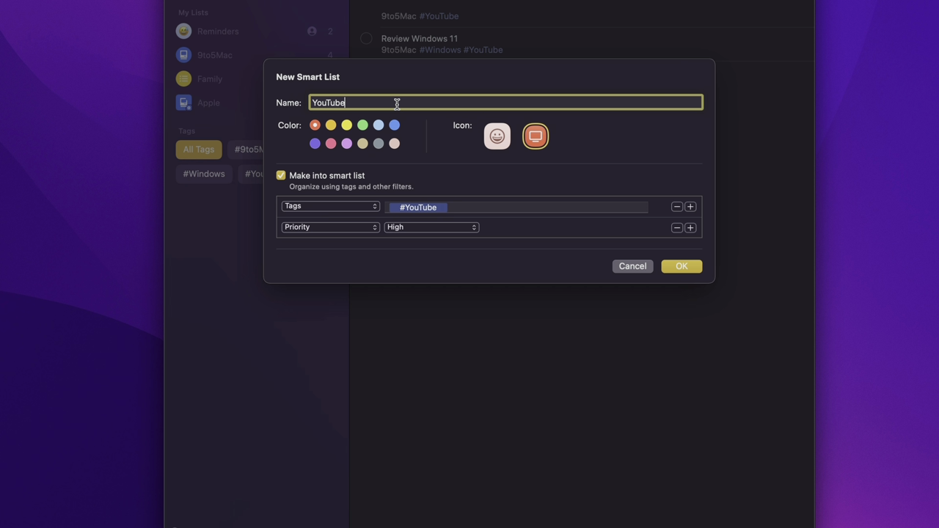
{"action": "type", "text": "(High)"}
{"action": "left_click", "coordinate": [678, 267]}
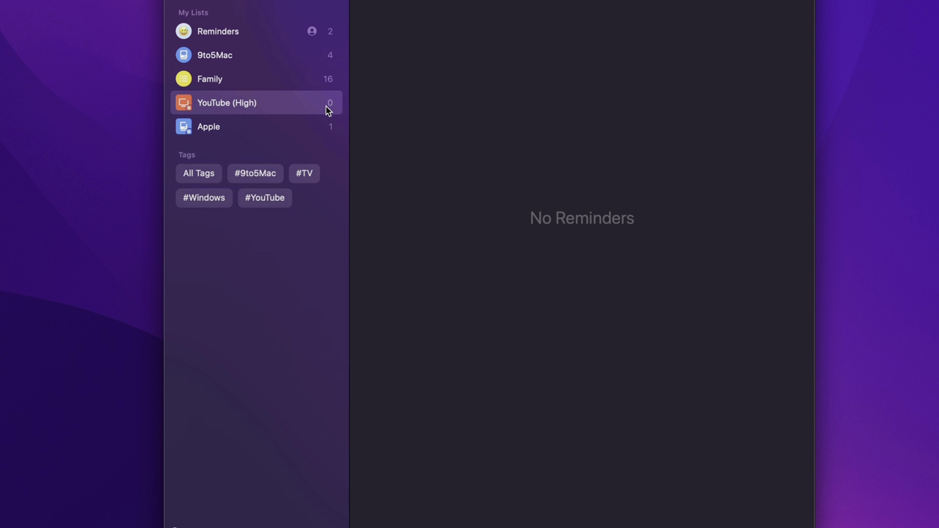
Step: Among the #YouTube reminders, set the priority of "Review new iMac" to High and close its details
{"action": "left_click", "coordinate": [264, 197]}
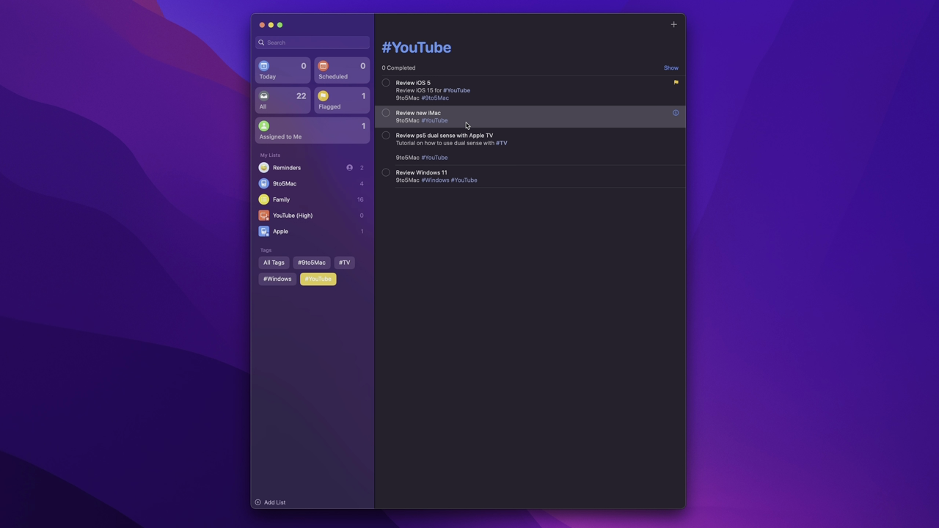
{"action": "key", "text": "super+i"}
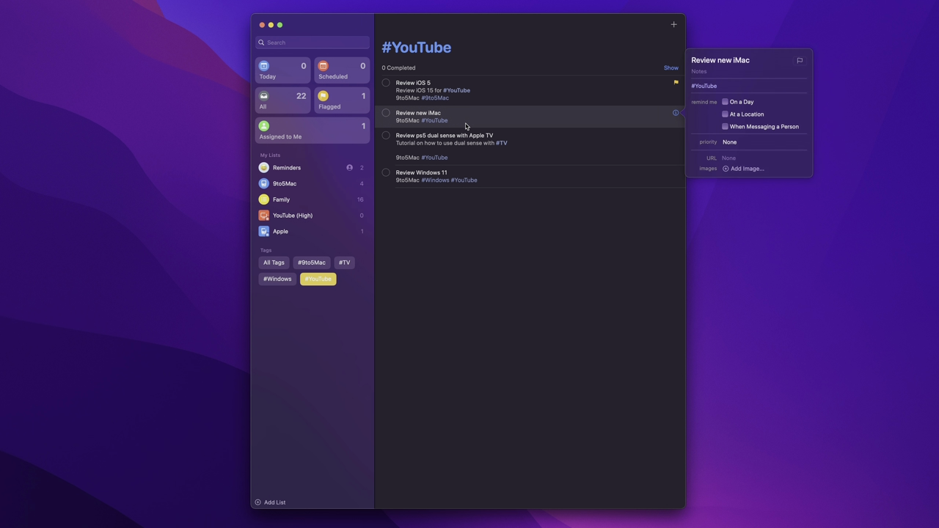
{"action": "left_click", "coordinate": [729, 142]}
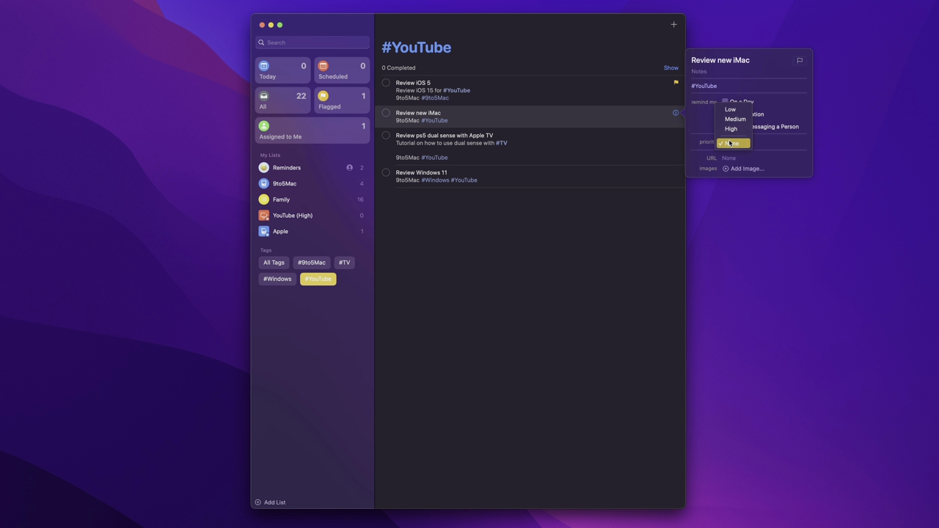
{"action": "left_click", "coordinate": [732, 130]}
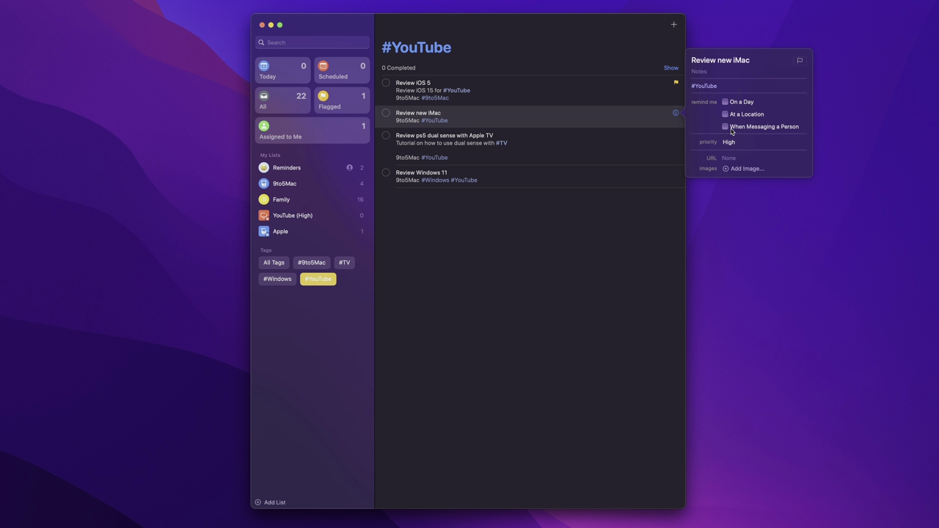
{"action": "left_click", "coordinate": [564, 224]}
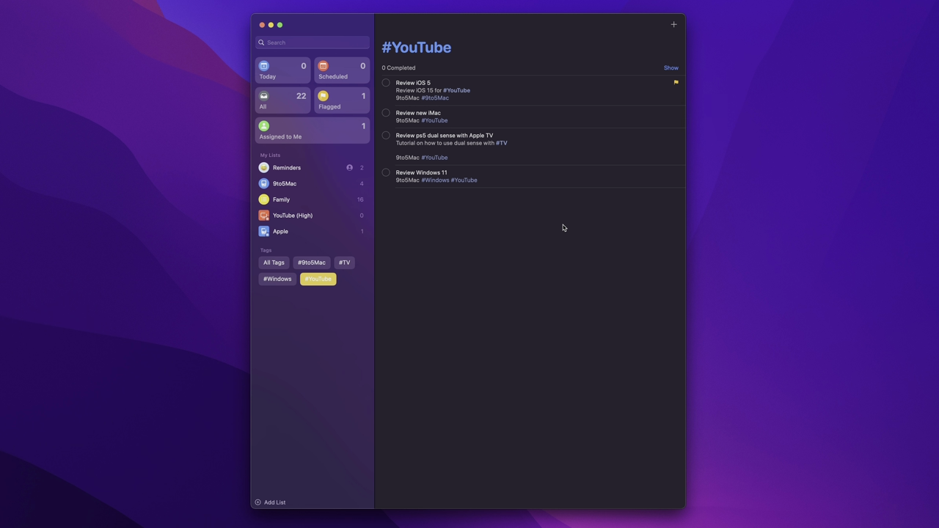
Step: In the YouTube (High) list, mark "Review new iMac" as completed and show the completed reminders
{"action": "left_click", "coordinate": [316, 217]}
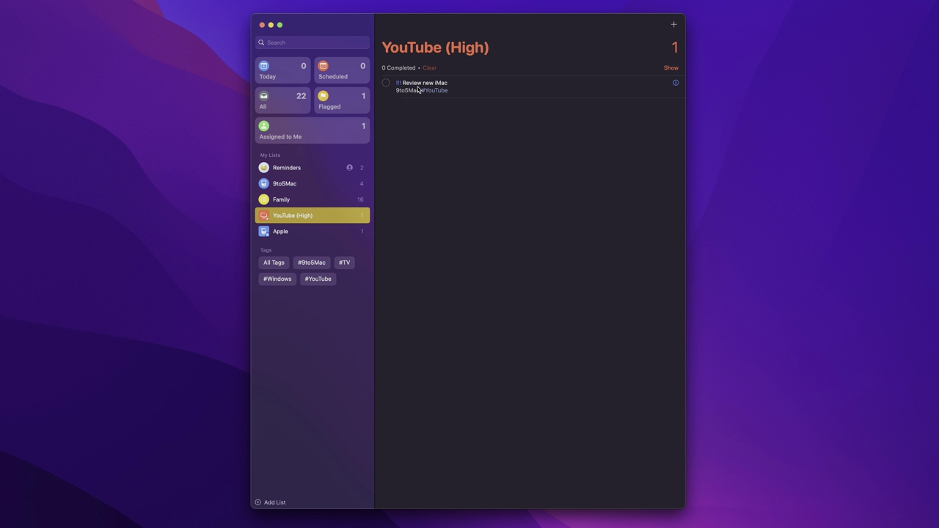
{"action": "left_click", "coordinate": [386, 83]}
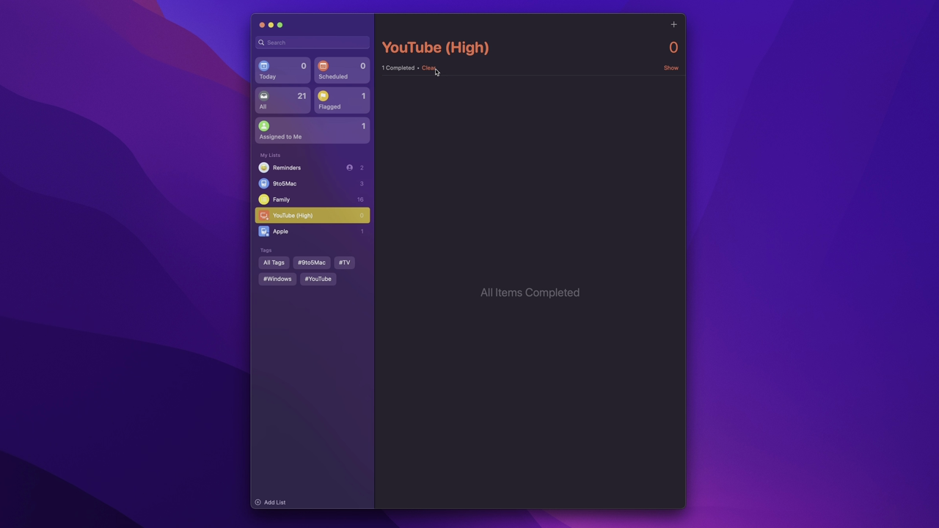
{"action": "left_click", "coordinate": [671, 67]}
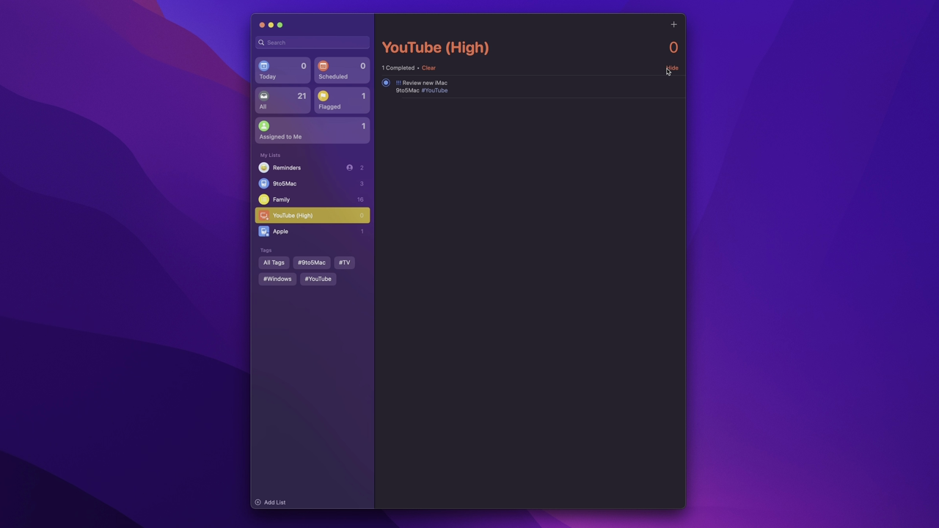
Step: Clear all completed reminders from the YouTube (High) list and confirm their deletion
{"action": "left_click", "coordinate": [428, 68]}
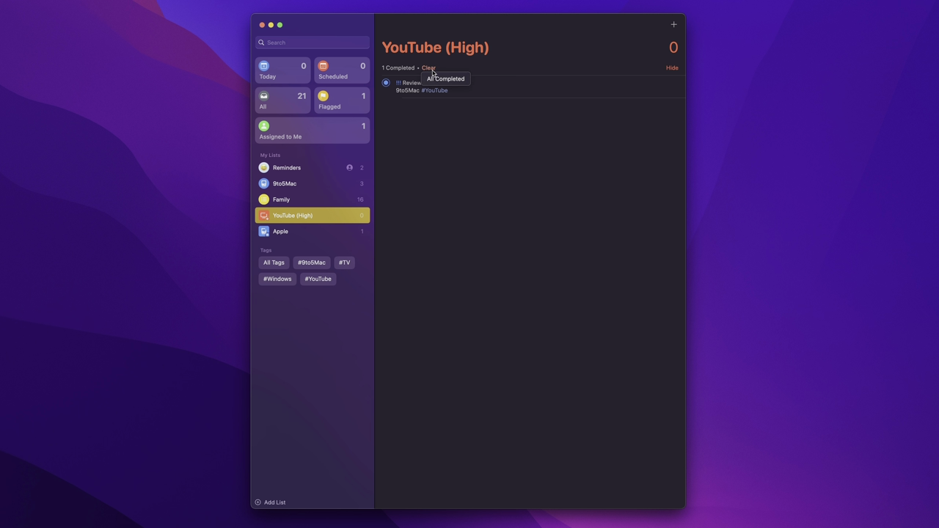
{"action": "left_click", "coordinate": [438, 79]}
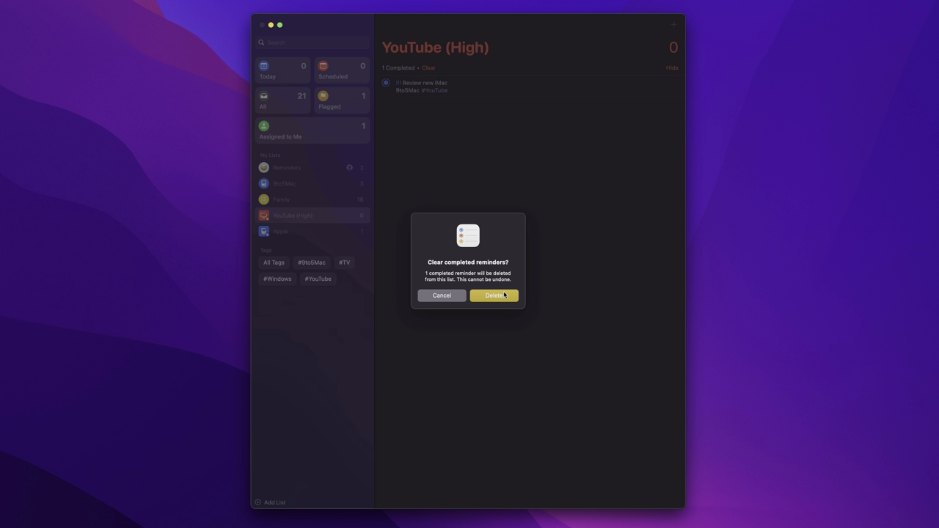
{"action": "left_click", "coordinate": [501, 301]}
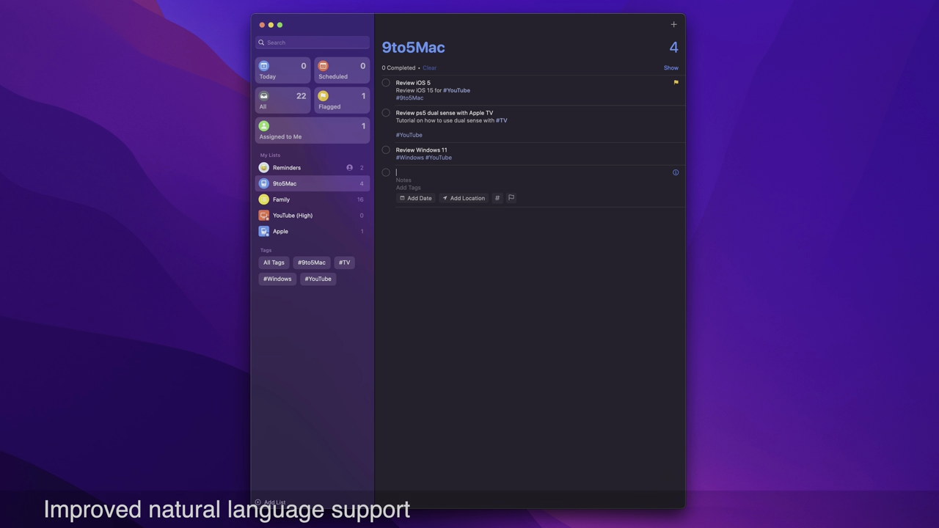
Step: Add a "Brainstorm ideas" reminder repeating every two days to the 9to5Mac list, using natural language for the recurrence
{"action": "type", "text": "Brin"}
{"action": "key", "text": "BackSpace"}
{"action": "key", "text": "BackSpace"}
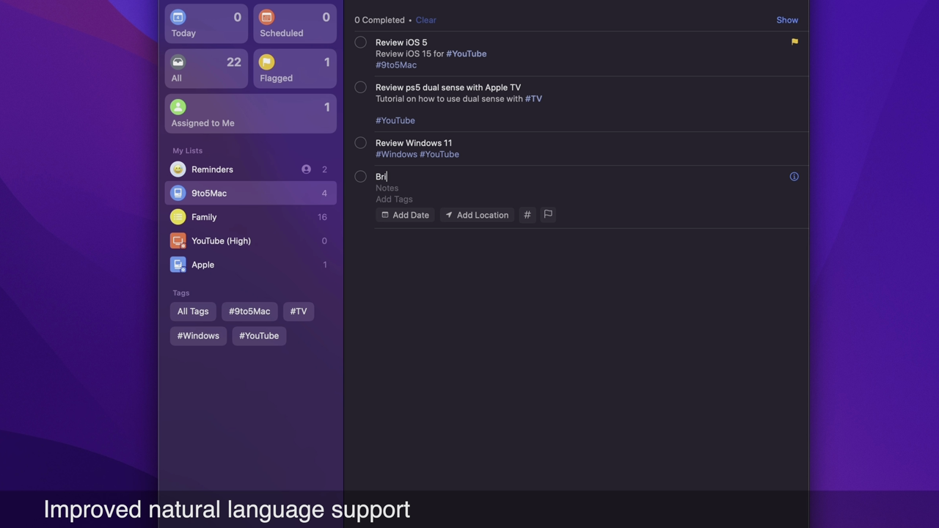
{"action": "type", "text": "ainstorm ideas every"}
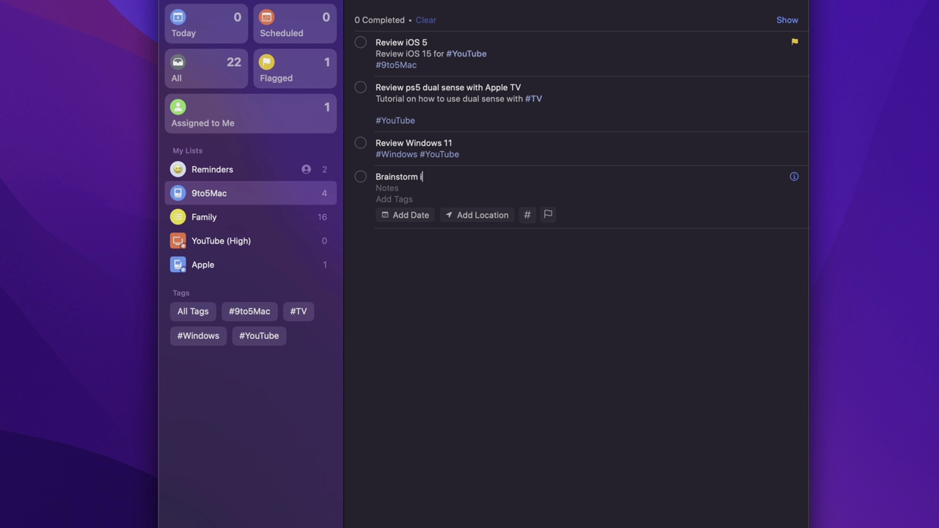
{"action": "type", "text": " two days"}
{"action": "key", "text": "Return"}
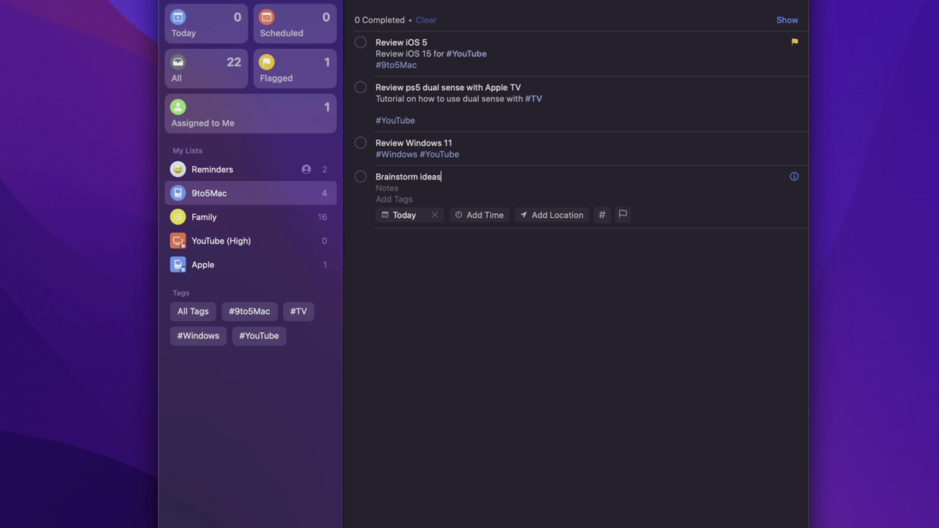
{"action": "left_click", "coordinate": [519, 280]}
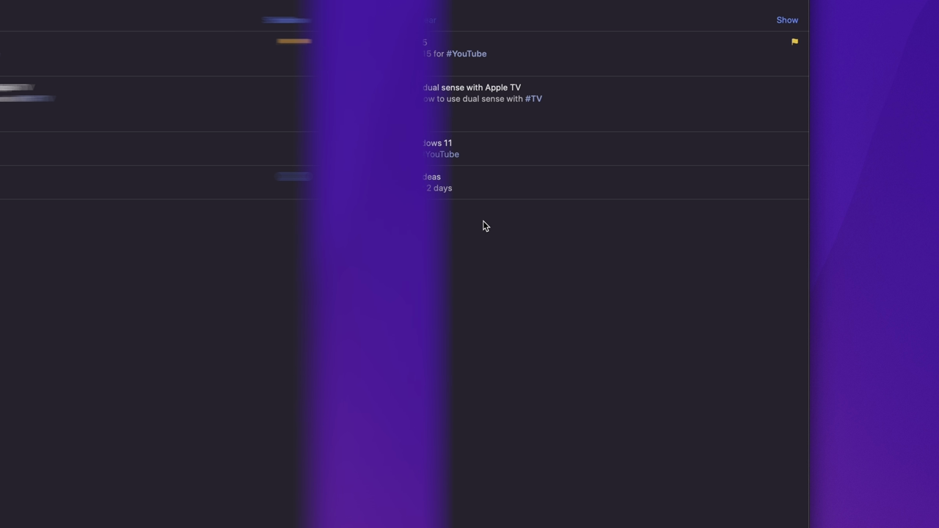
Step: Start another new reminder in the 9to5Mac list and open its tag choices
{"action": "key", "text": "super+n"}
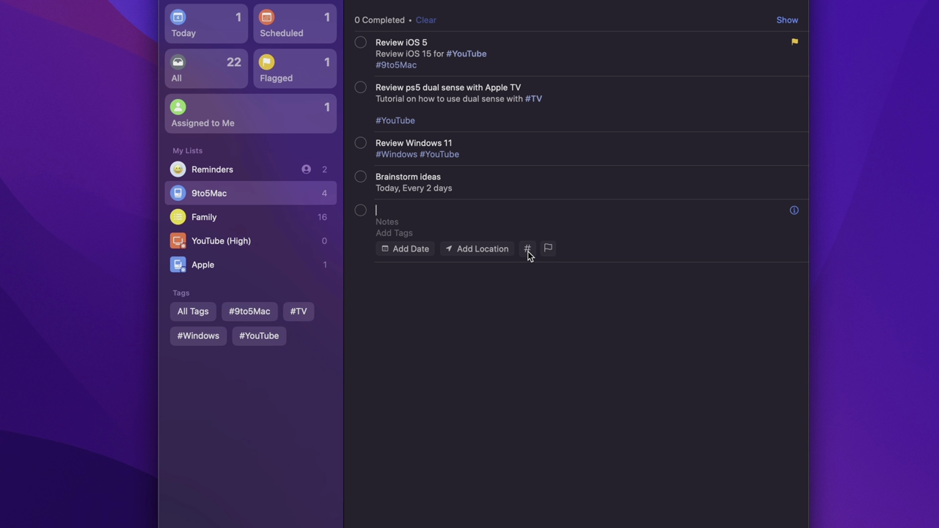
{"action": "left_click", "coordinate": [527, 250]}
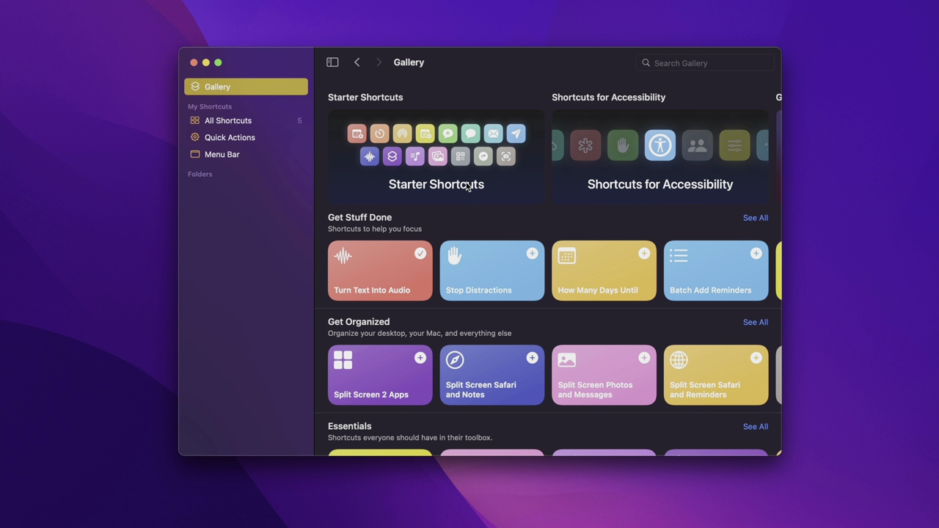
Step: Switch to Shortcuts and browse the Gallery's featured collections and the Get Organized and Essentials shortcuts
{"action": "scroll", "coordinate": [464, 188], "scroll_direction": "right", "scroll_amount": 5}
{"action": "scroll", "coordinate": [464, 188], "scroll_direction": "right", "scroll_amount": 10}
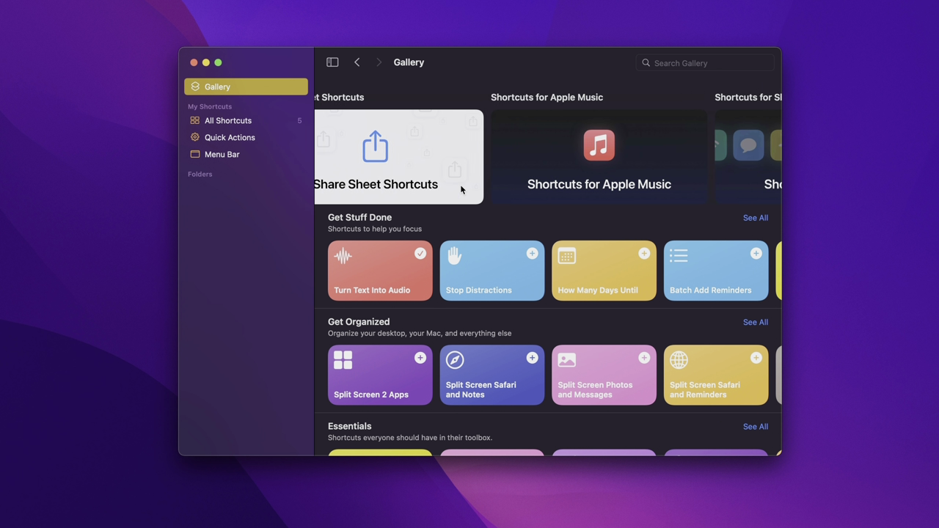
{"action": "scroll", "coordinate": [461, 189], "scroll_direction": "left", "scroll_amount": 10}
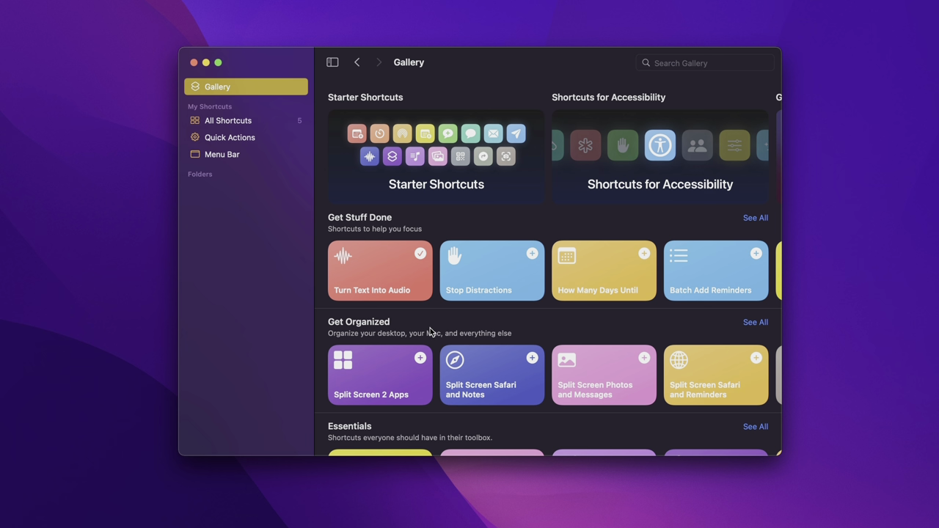
{"action": "scroll", "coordinate": [430, 331], "scroll_direction": "down", "scroll_amount": 3}
{"action": "scroll", "coordinate": [440, 323], "scroll_direction": "right", "scroll_amount": 5}
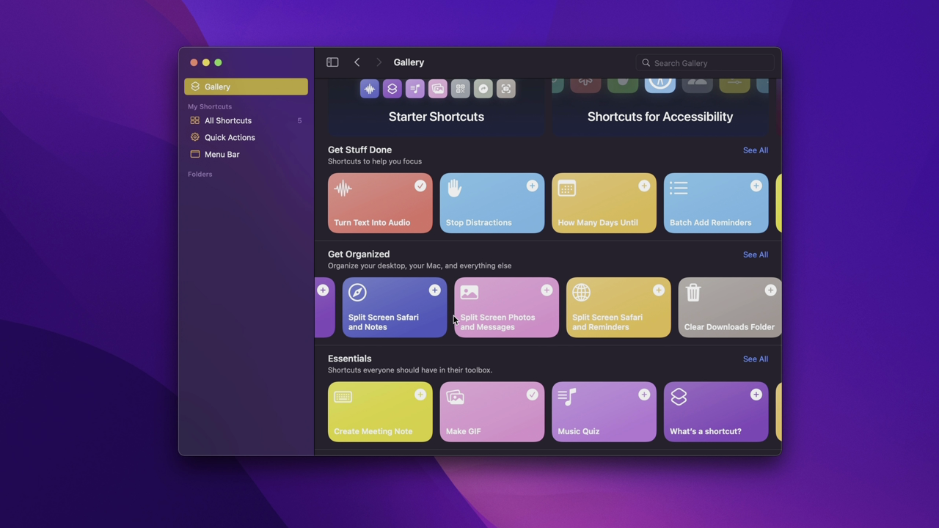
{"action": "scroll", "coordinate": [454, 319], "scroll_direction": "left", "scroll_amount": 3}
{"action": "scroll", "coordinate": [455, 319], "scroll_direction": "left", "scroll_amount": 3}
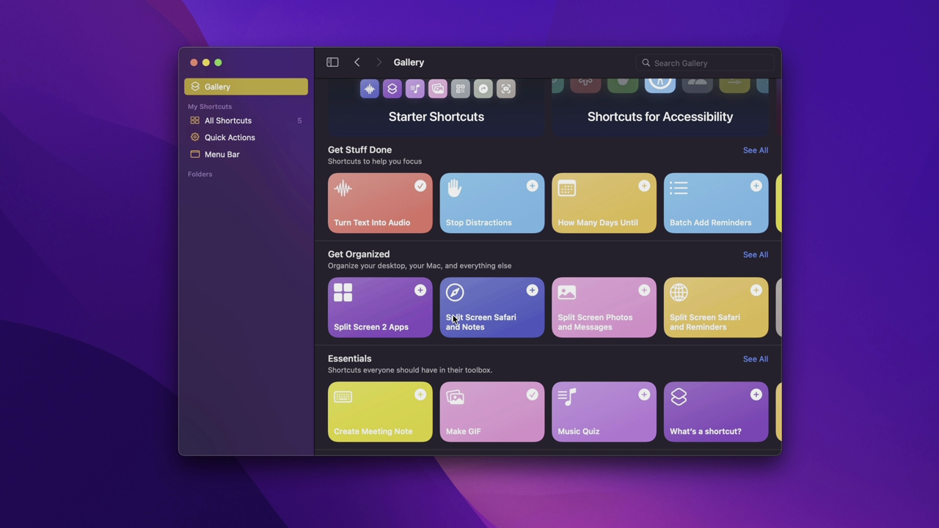
{"action": "scroll", "coordinate": [453, 319], "scroll_direction": "up", "scroll_amount": 3}
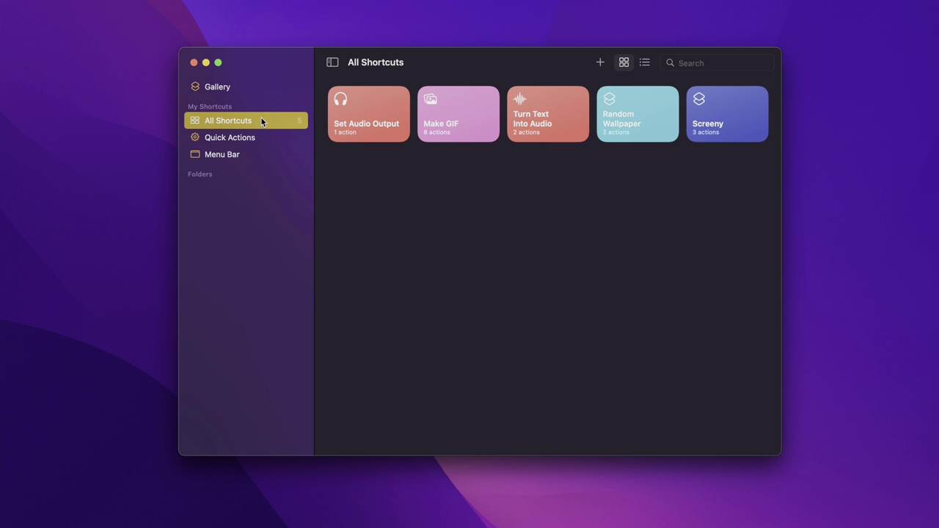
Step: Run the Random Wallpaper shortcut from a Spotlight search for "random wallpaper", and add the shortcut to the Menu Bar collection
{"action": "mouse_move", "coordinate": [491, 104]}
{"action": "mouse_move", "coordinate": [613, 130]}
{"action": "key", "text": "super+space"}
{"action": "type", "text": "random wallpaper"}
{"action": "key", "text": "Down"}
{"action": "key", "text": "Down"}
{"action": "key", "text": "Down"}
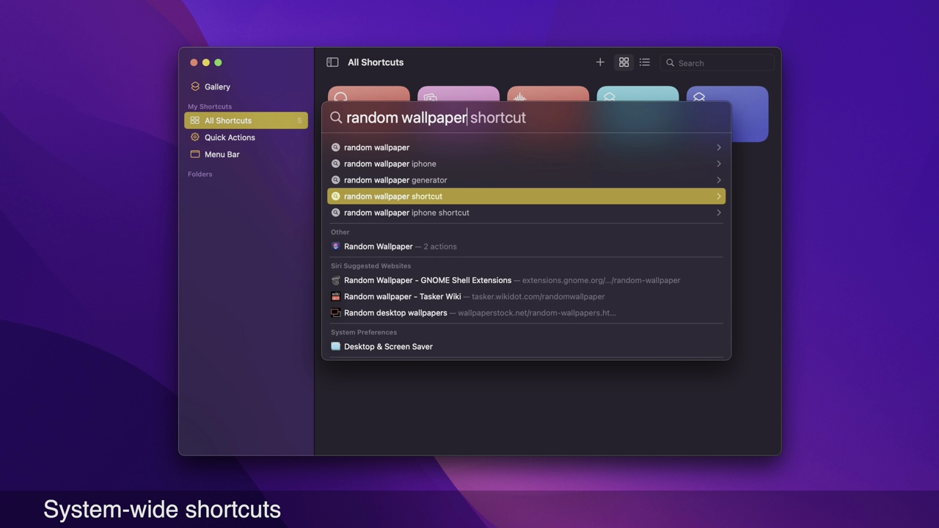
{"action": "key", "text": "Down"}
{"action": "key", "text": "Down"}
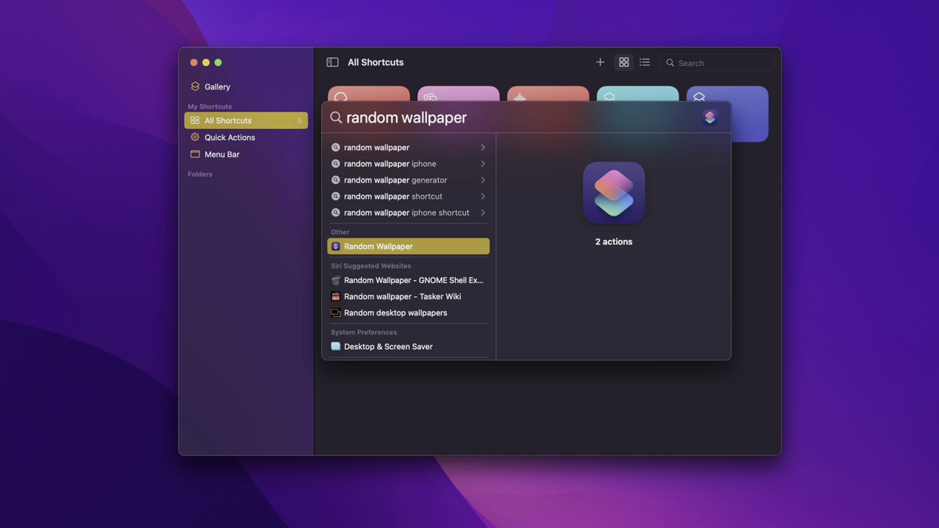
{"action": "key", "text": "Return"}
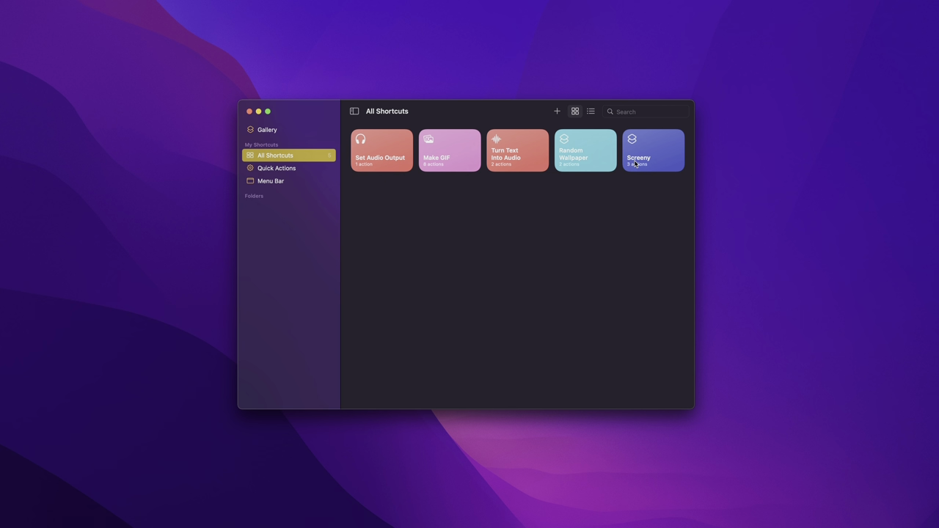
{"action": "left_click_drag", "start_coordinate": [581, 159], "coordinate": [272, 183]}
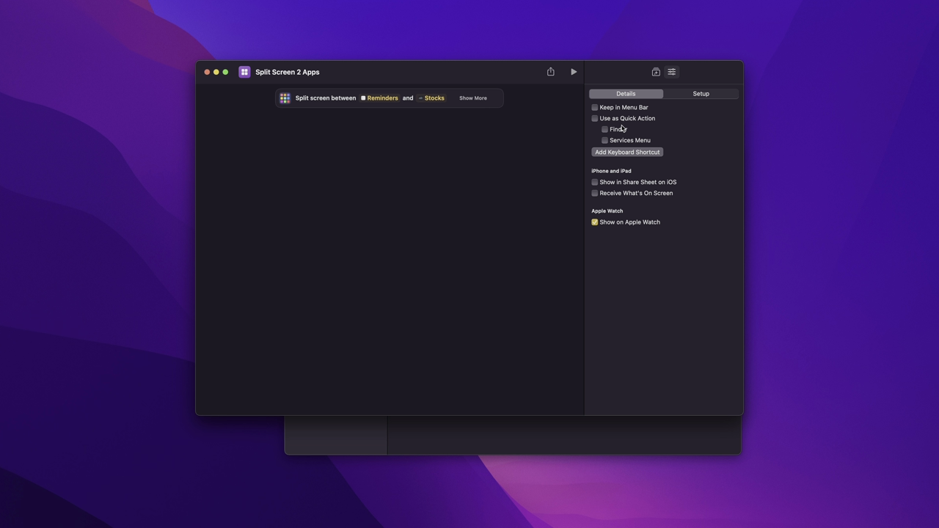
Step: Make the Split Screen 2 Apps shortcut available as a Finder quick action and keep it in the menu bar
{"action": "left_click", "coordinate": [594, 119]}
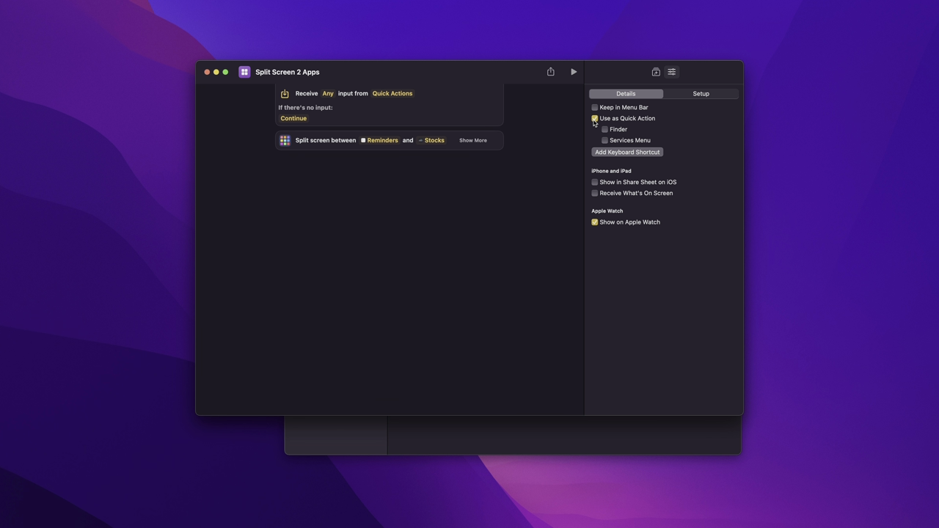
{"action": "left_click", "coordinate": [604, 129]}
{"action": "left_click", "coordinate": [595, 107]}
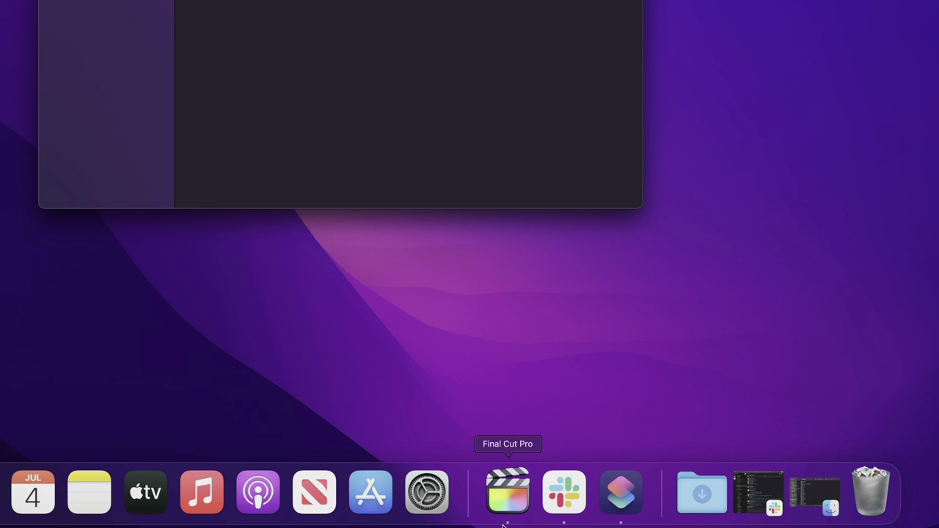
Step: Show the options for running a shortcut directly from the Shortcuts app in the Dock
{"action": "right_click", "coordinate": [603, 503]}
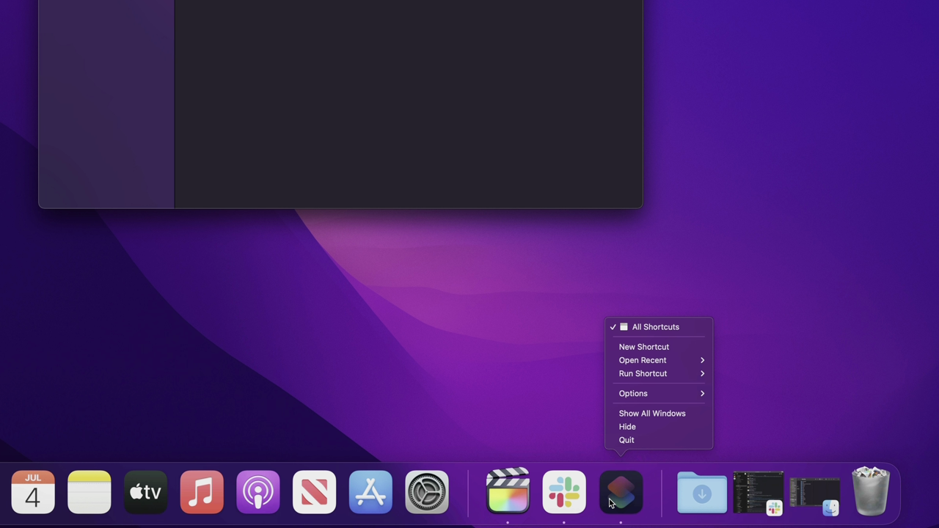
{"action": "mouse_move", "coordinate": [655, 374]}
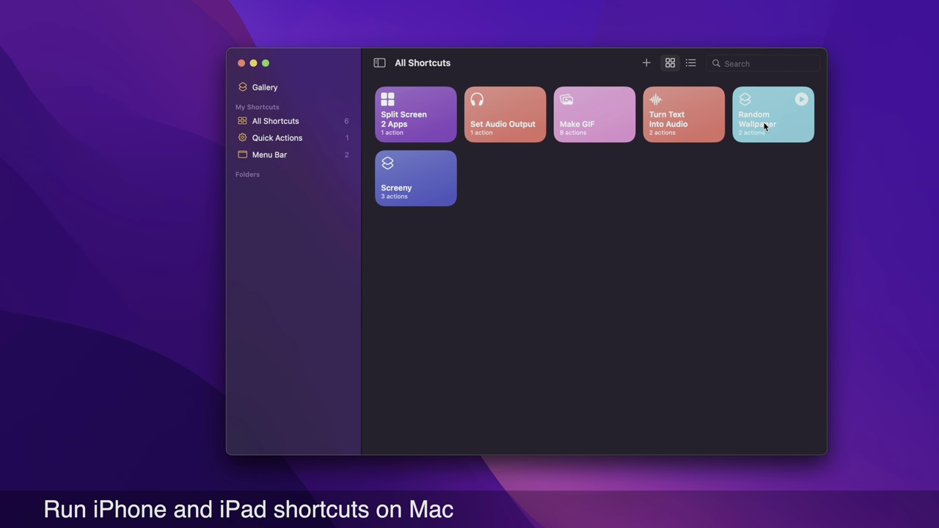
Step: Run the Random Wallpaper shortcut from All Shortcuts and always allow it to set a wallpaper
{"action": "left_click", "coordinate": [767, 124]}
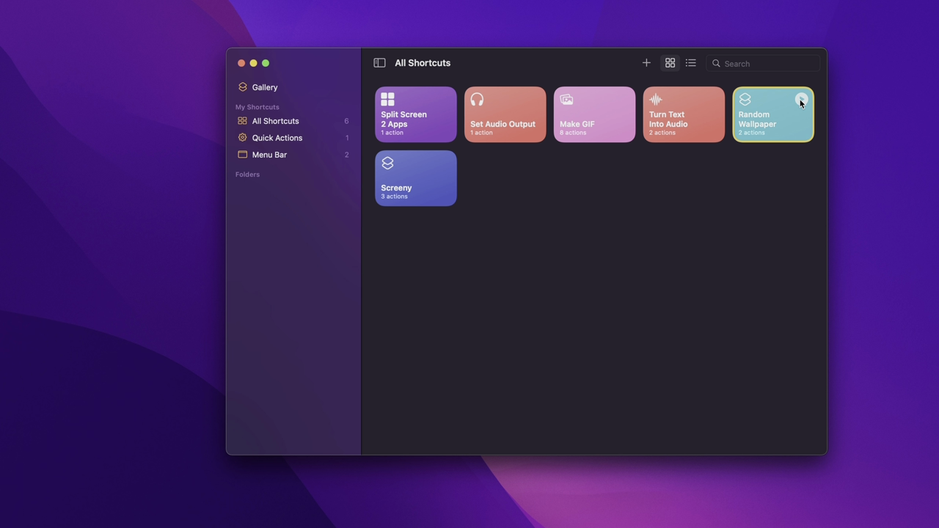
{"action": "left_click", "coordinate": [801, 101]}
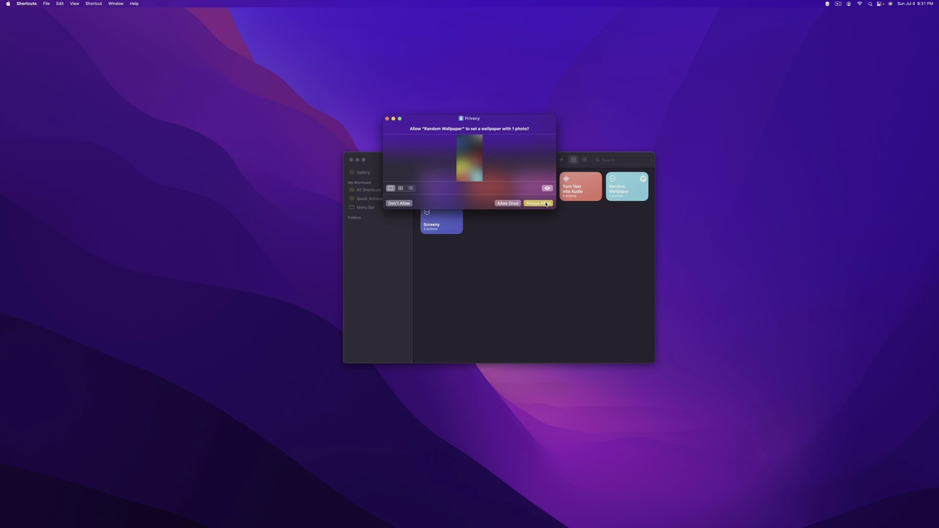
{"action": "left_click", "coordinate": [546, 204]}
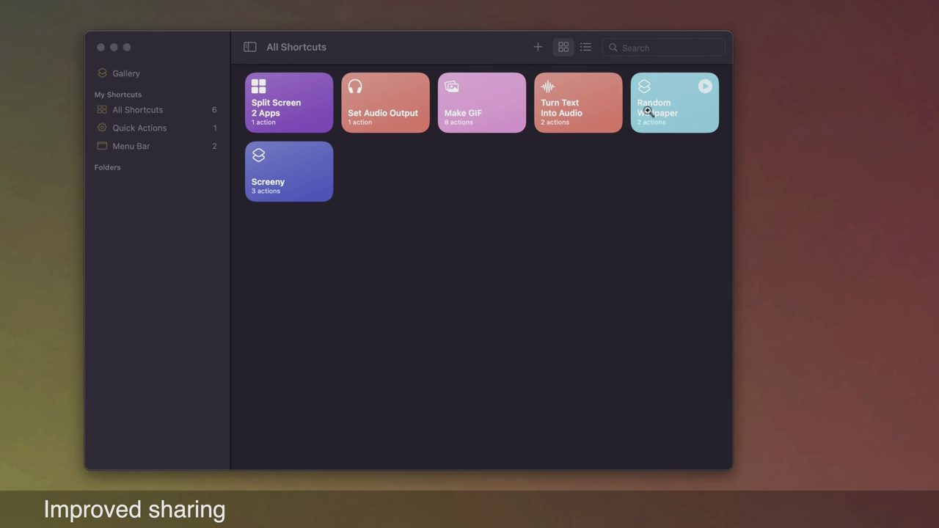
Step: Create and copy an iCloud link for the Random Wallpaper shortcut, and paste it in another app
{"action": "right_click", "coordinate": [647, 110]}
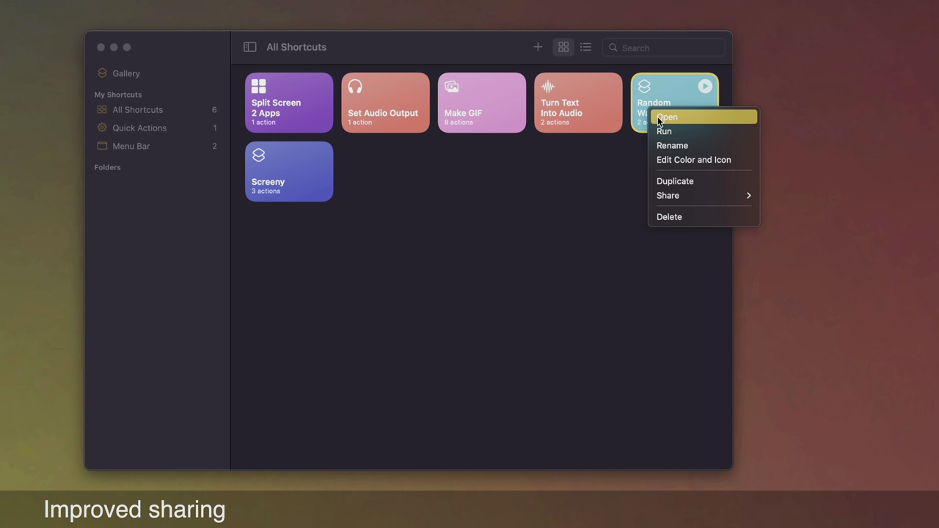
{"action": "mouse_move", "coordinate": [672, 197]}
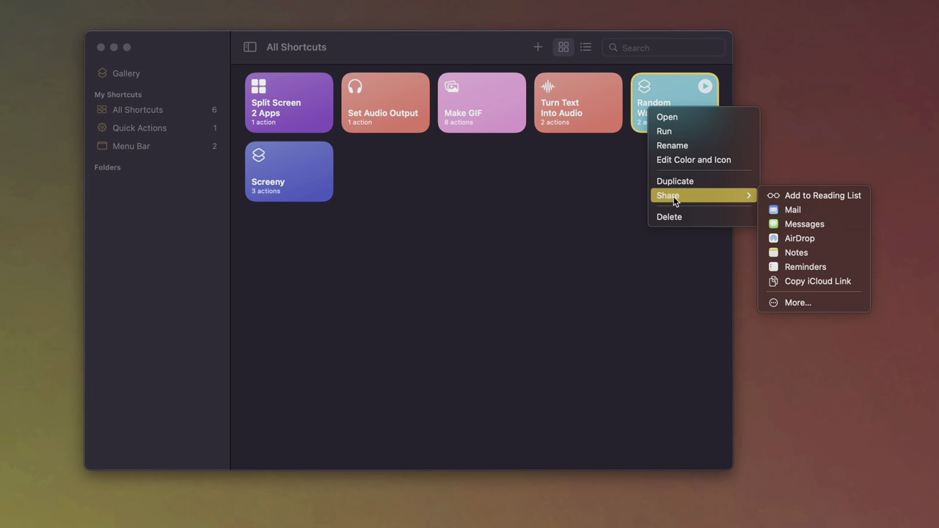
{"action": "left_click", "coordinate": [839, 282]}
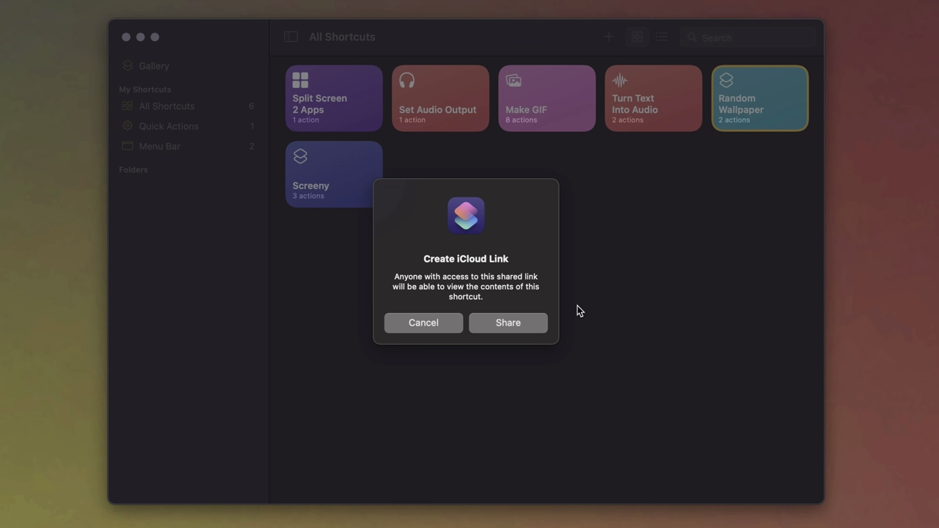
{"action": "left_click", "coordinate": [499, 323]}
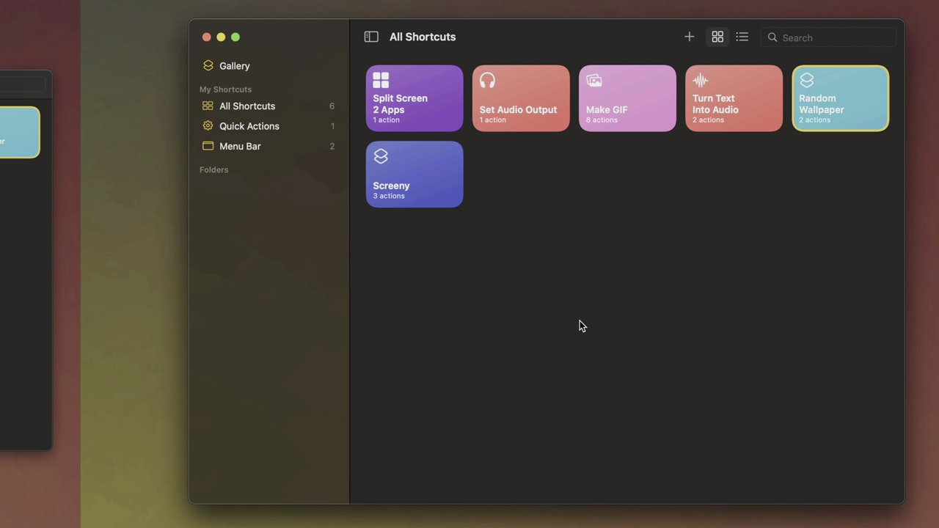
{"action": "key", "text": "super+Tab"}
{"action": "key", "text": "super+v"}
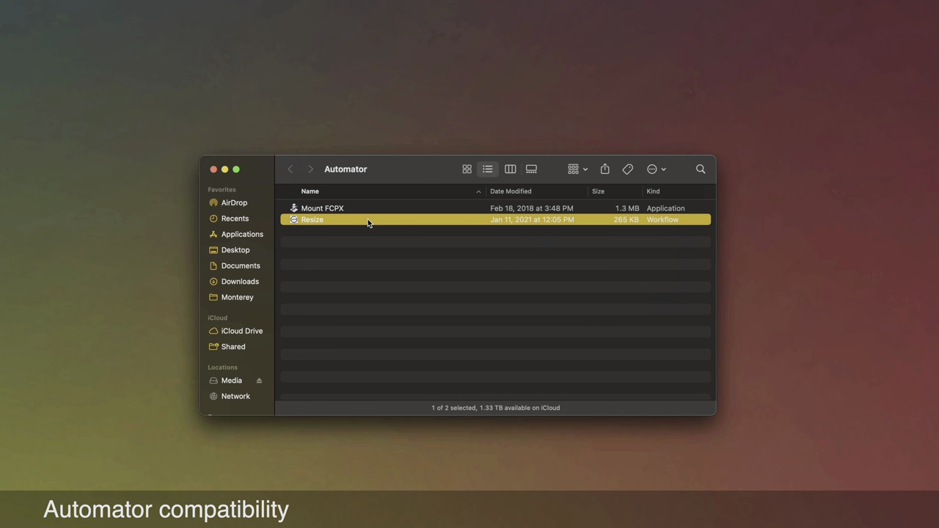
Step: Open the Resize workflow from the Automator folder in Finder with Shortcuts
{"action": "right_click", "coordinate": [367, 218]}
{"action": "mouse_move", "coordinate": [389, 239]}
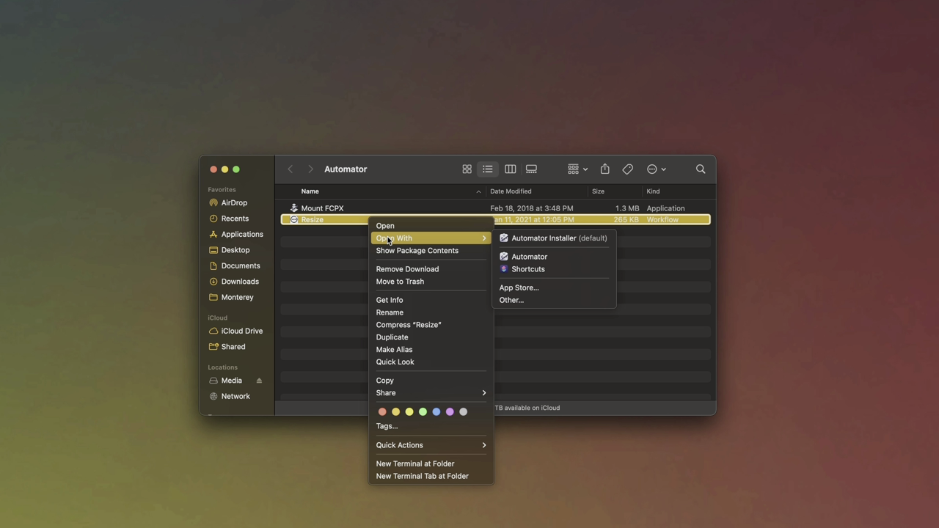
{"action": "left_click", "coordinate": [574, 269]}
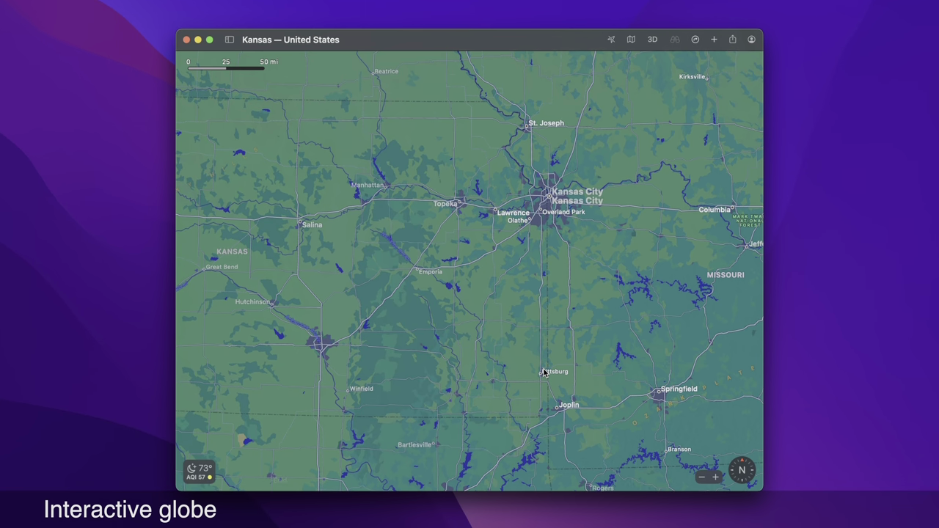
Step: Switch to Maps and explore the interactive globe by zooming out from Kansas and rotating around the Americas
{"action": "scroll", "coordinate": [544, 373], "scroll_direction": "down", "scroll_amount": 5}
{"action": "scroll", "coordinate": [543, 372], "scroll_direction": "down", "scroll_amount": 3}
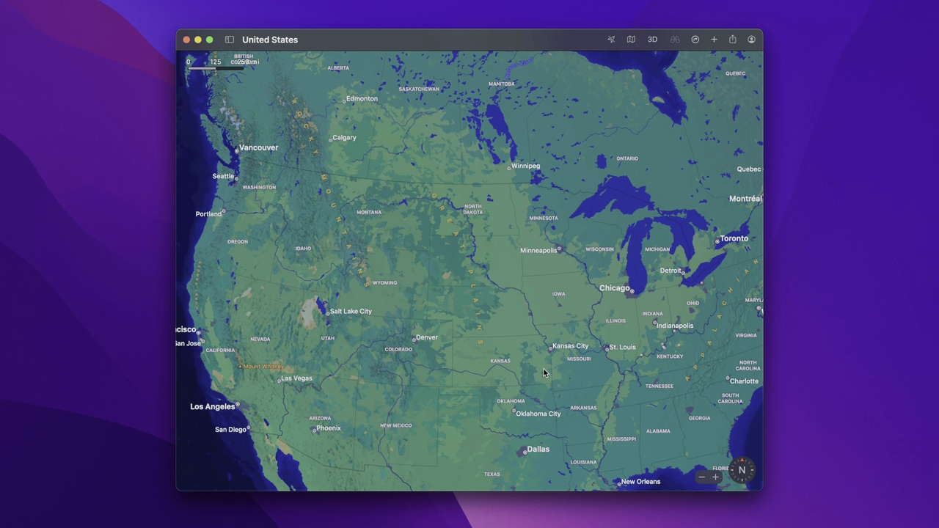
{"action": "scroll", "coordinate": [543, 372], "scroll_direction": "right", "scroll_amount": 3}
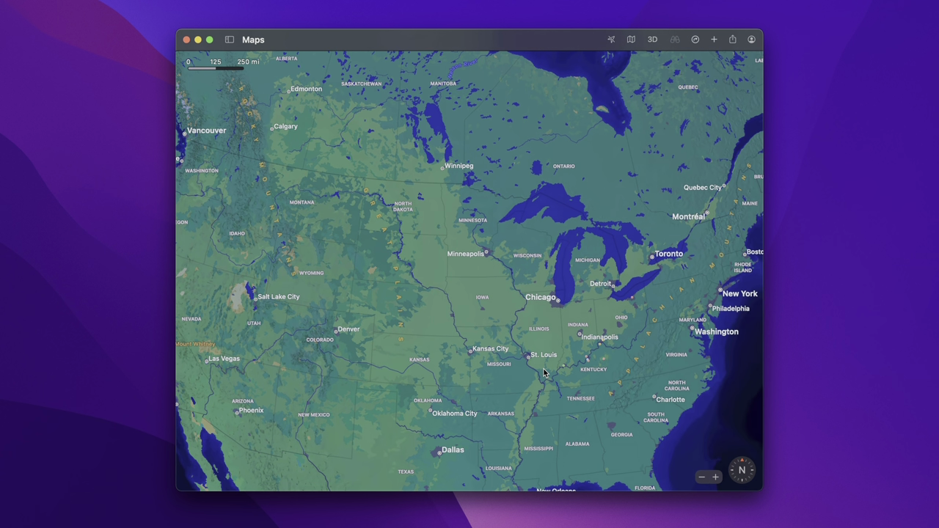
{"action": "scroll", "coordinate": [544, 372], "scroll_direction": "right", "scroll_amount": 3}
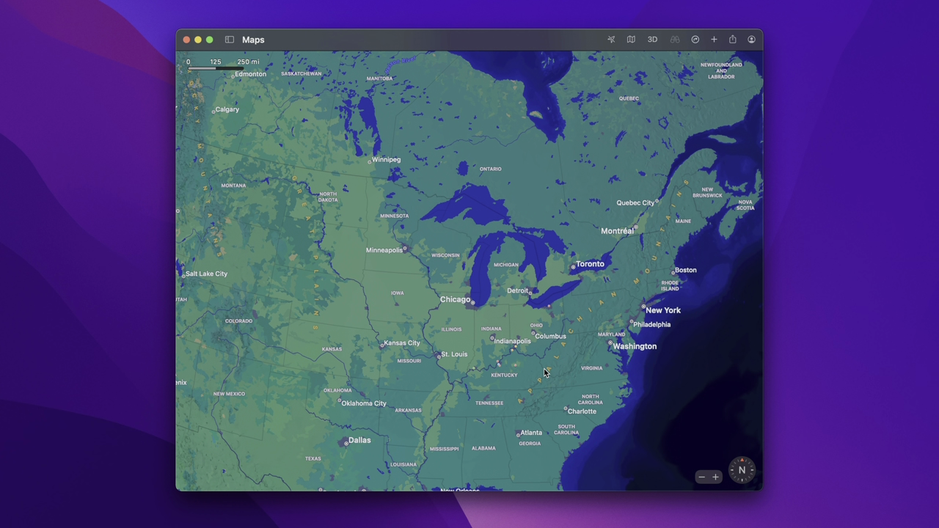
{"action": "scroll", "coordinate": [544, 373], "scroll_direction": "down", "scroll_amount": 5}
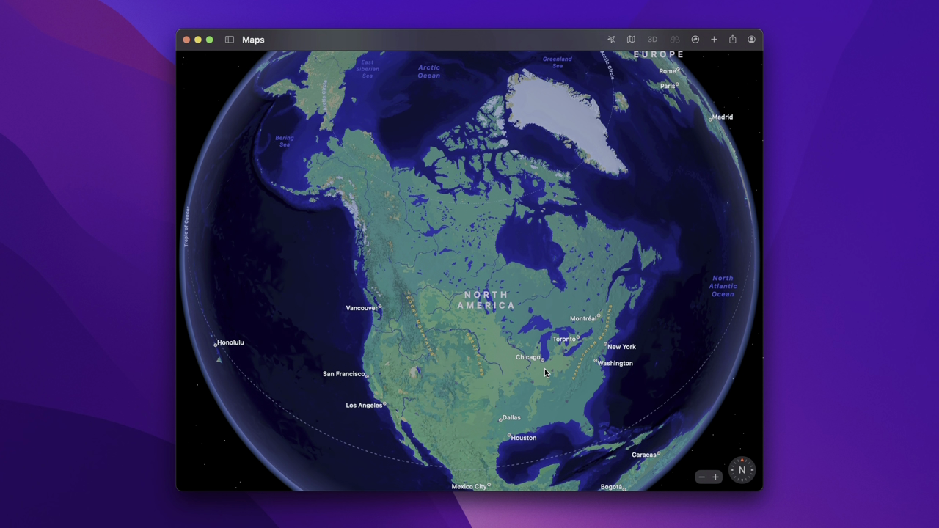
{"action": "scroll", "coordinate": [545, 372], "scroll_direction": "up", "scroll_amount": 2}
{"action": "scroll", "coordinate": [544, 373], "scroll_direction": "down", "scroll_amount": 10}
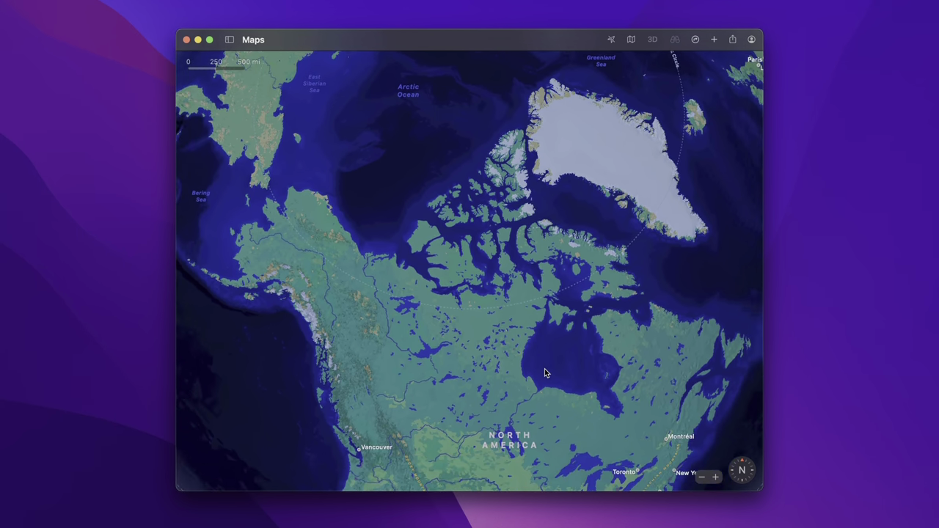
{"action": "scroll", "coordinate": [545, 373], "scroll_direction": "right", "scroll_amount": 15}
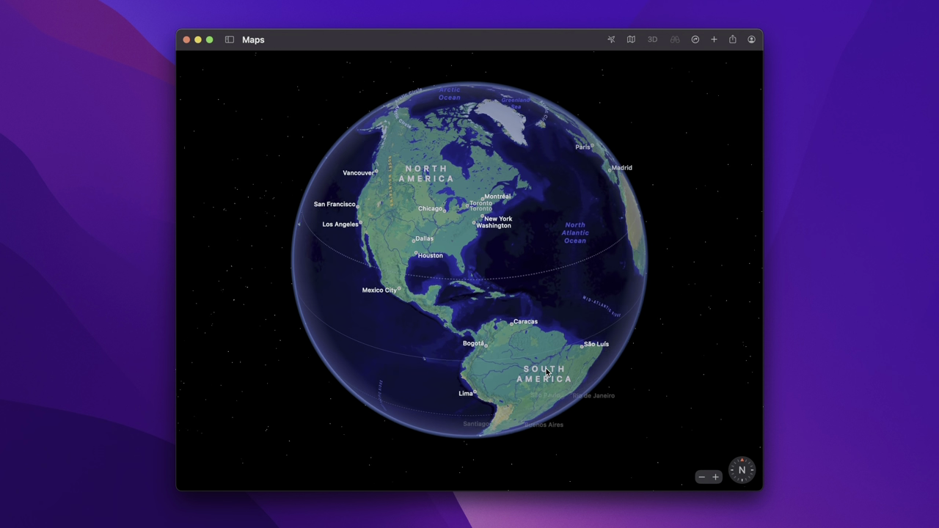
Step: Spin the globe past East Asia and the Atlantic Ocean and bring it back around to East Asia
{"action": "scroll", "coordinate": [545, 372], "scroll_direction": "right", "scroll_amount": 15}
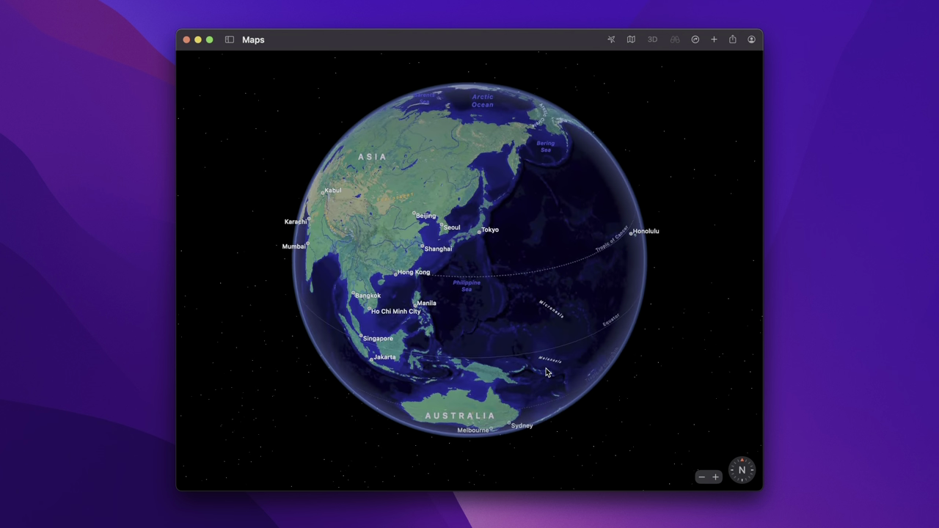
{"action": "scroll", "coordinate": [545, 372], "scroll_direction": "right", "scroll_amount": 15}
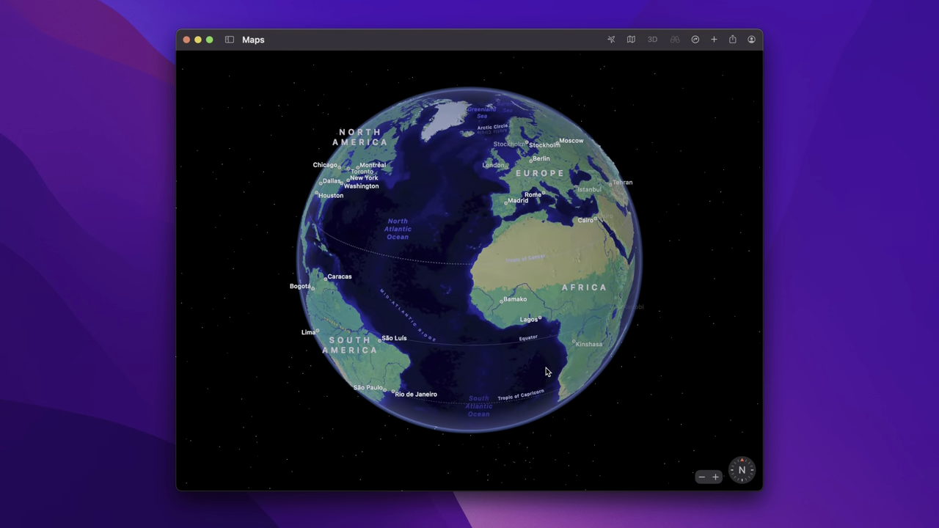
{"action": "scroll", "coordinate": [545, 373], "scroll_direction": "right", "scroll_amount": 5}
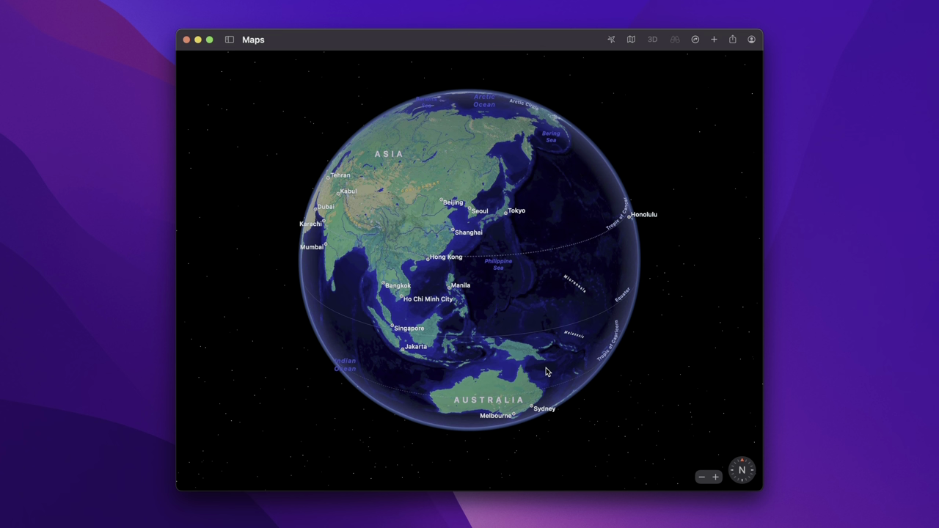
Step: Bring Japan into view on the globe and zoom in on Tokyo until its roads and surrounding cities show
{"action": "left_click_drag", "start_coordinate": [518, 222], "coordinate": [503, 265]}
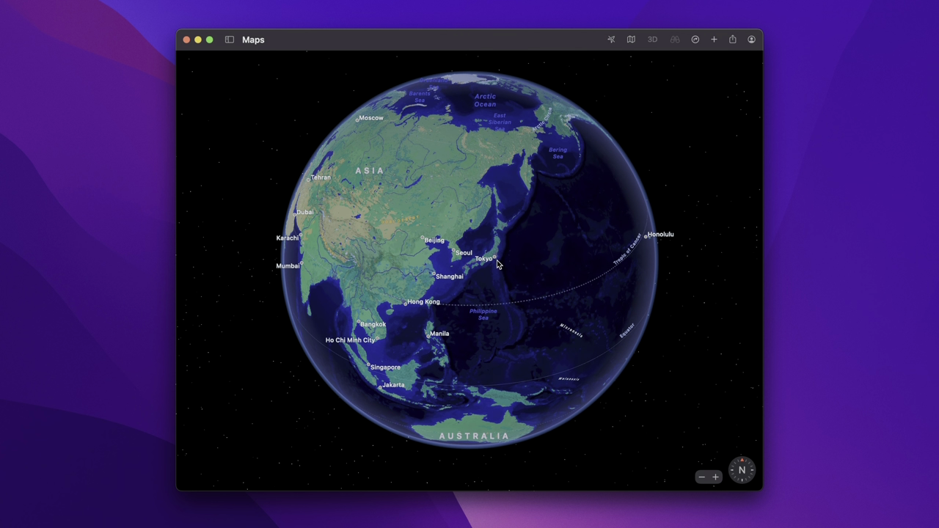
{"action": "scroll", "coordinate": [497, 264], "scroll_direction": "up", "scroll_amount": 10}
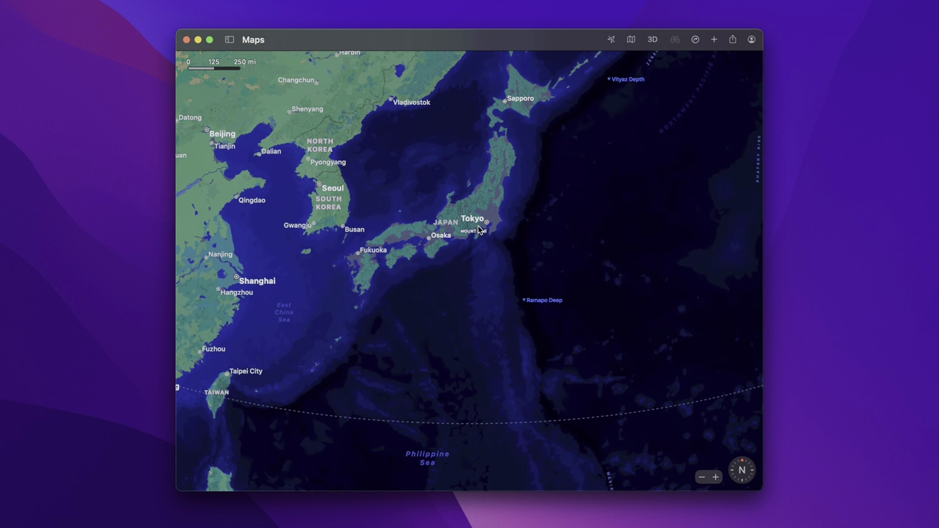
{"action": "scroll", "coordinate": [478, 230], "scroll_direction": "up", "scroll_amount": 10}
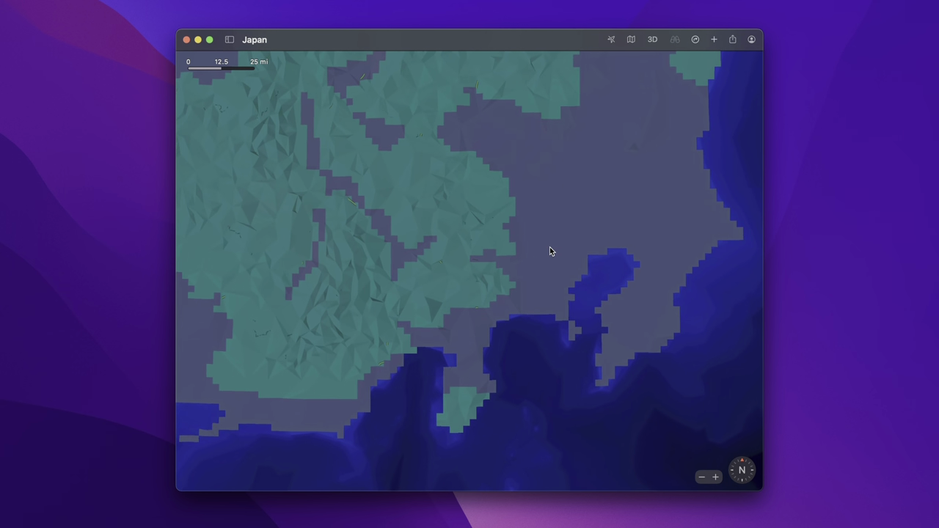
{"action": "scroll", "coordinate": [559, 254], "scroll_direction": "up", "scroll_amount": 10}
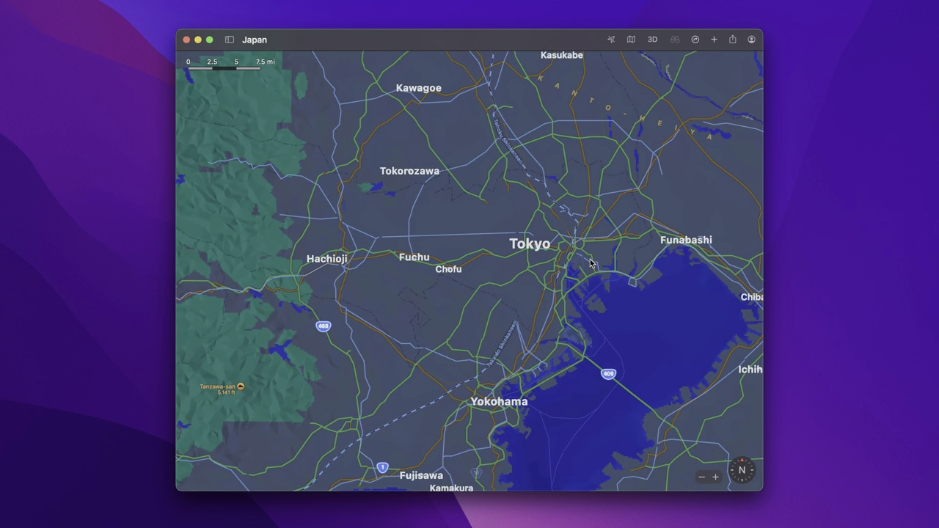
{"action": "scroll", "coordinate": [591, 264], "scroll_direction": "up", "scroll_amount": 10}
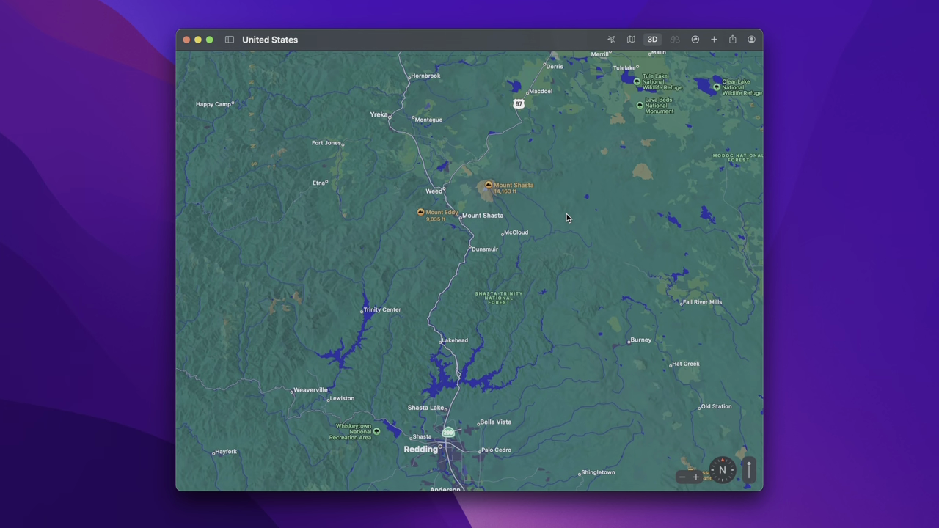
Step: Examine the 3D terrain of Mount Shasta in Northern California at several zoom levels, from the surrounding region to the glaciers
{"action": "scroll", "coordinate": [542, 215], "scroll_direction": "up", "scroll_amount": 3}
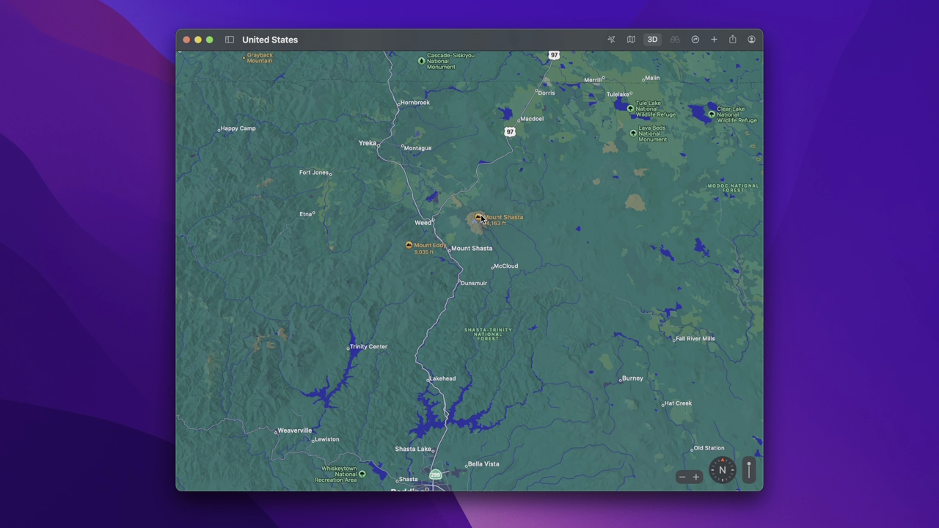
{"action": "scroll", "coordinate": [480, 218], "scroll_direction": "up", "scroll_amount": 5}
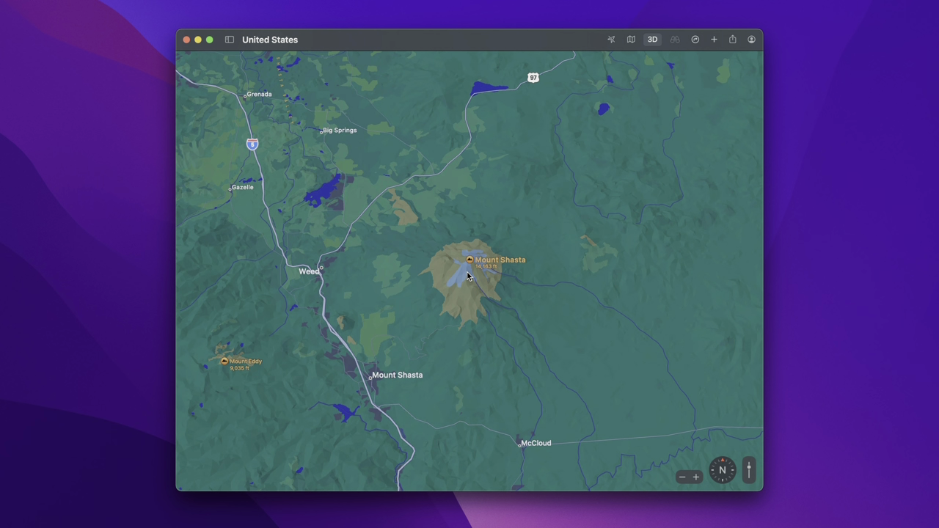
{"action": "scroll", "coordinate": [469, 264], "scroll_direction": "up", "scroll_amount": 8}
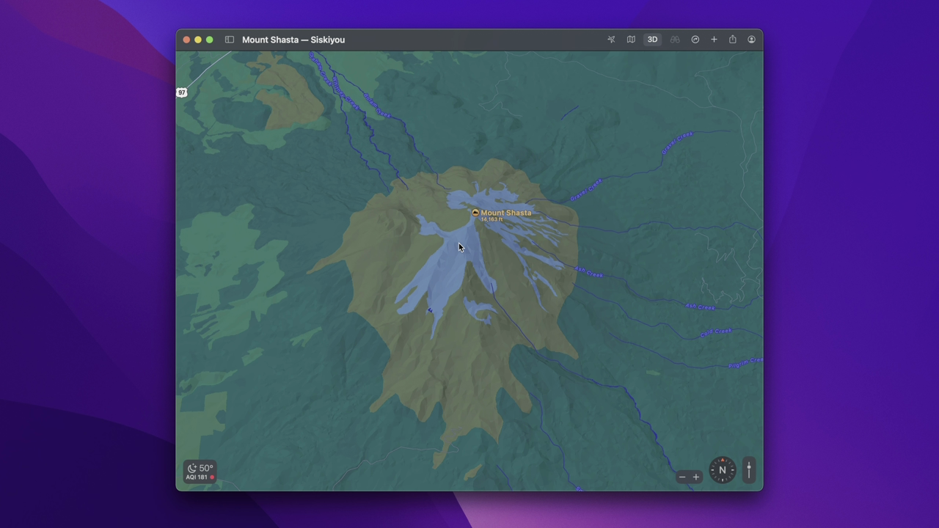
{"action": "scroll", "coordinate": [459, 247], "scroll_direction": "up", "scroll_amount": 3}
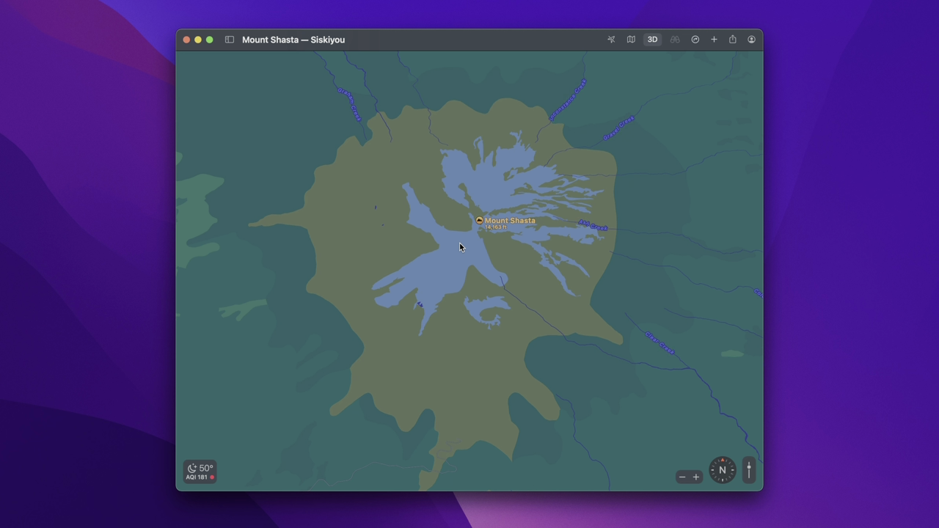
{"action": "scroll", "coordinate": [459, 246], "scroll_direction": "down", "scroll_amount": 3}
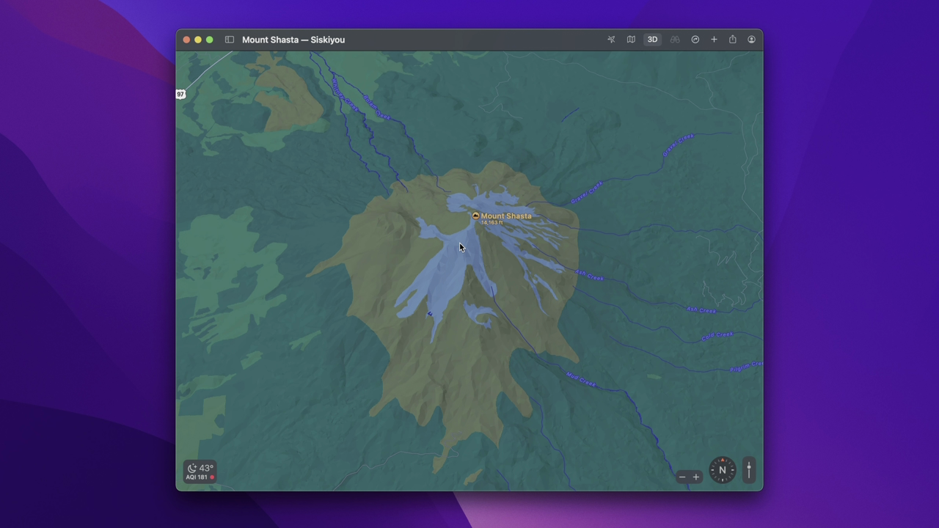
{"action": "scroll", "coordinate": [460, 247], "scroll_direction": "up", "scroll_amount": 5}
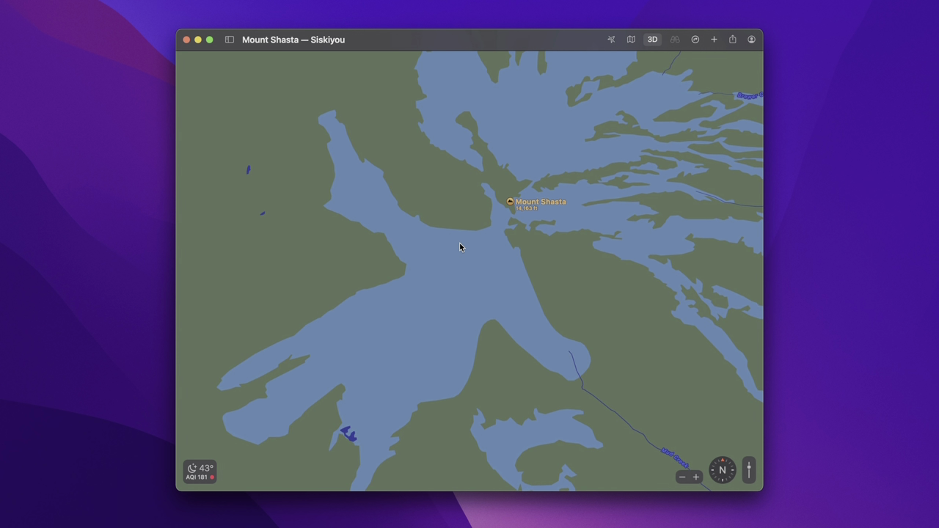
{"action": "scroll", "coordinate": [460, 246], "scroll_direction": "down", "scroll_amount": 3}
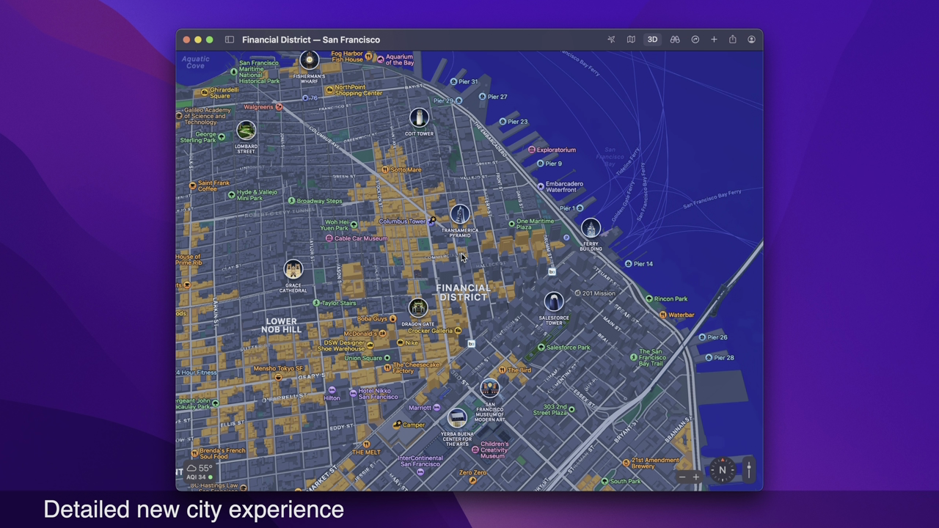
Step: Zoom in on San Francisco's Financial District in 3D and inspect the Transamerica Pyramid and its base
{"action": "scroll", "coordinate": [462, 256], "scroll_direction": "up", "scroll_amount": 5}
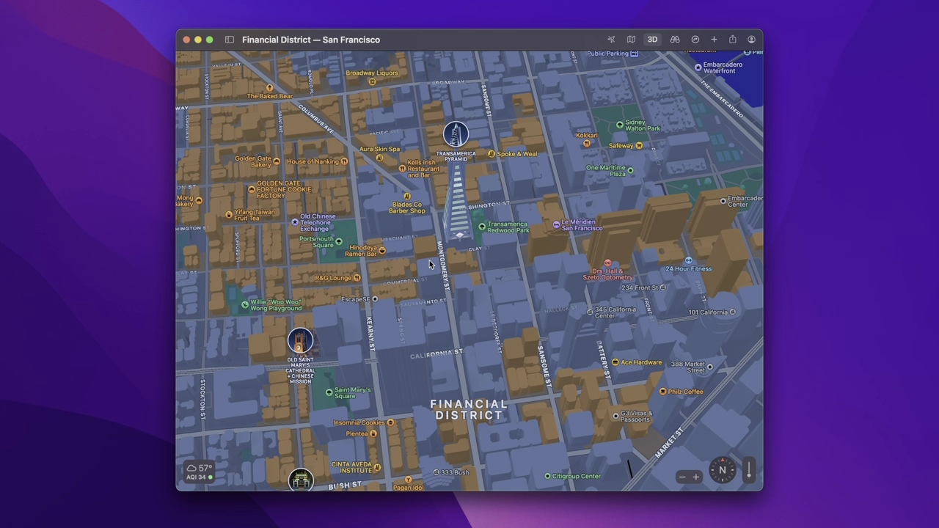
{"action": "scroll", "coordinate": [451, 273], "scroll_direction": "up", "scroll_amount": 5}
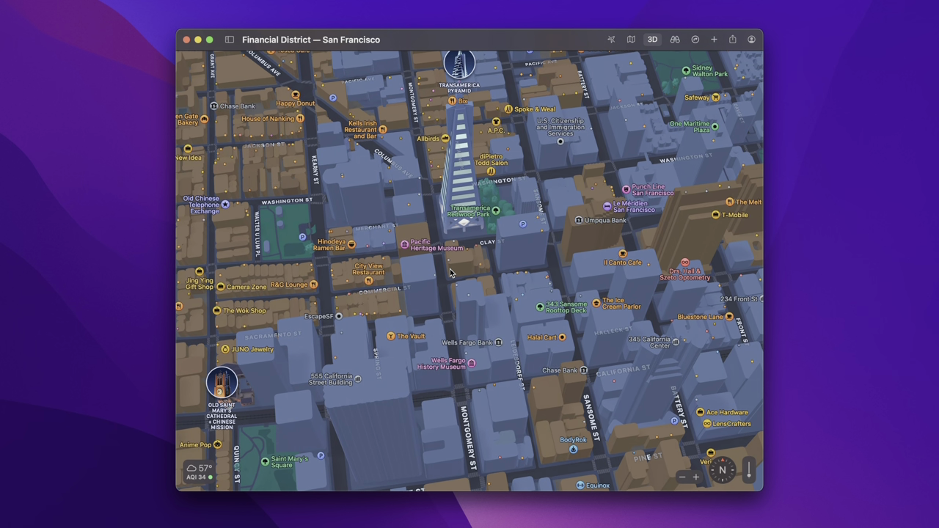
{"action": "scroll", "coordinate": [450, 273], "scroll_direction": "up", "scroll_amount": 5}
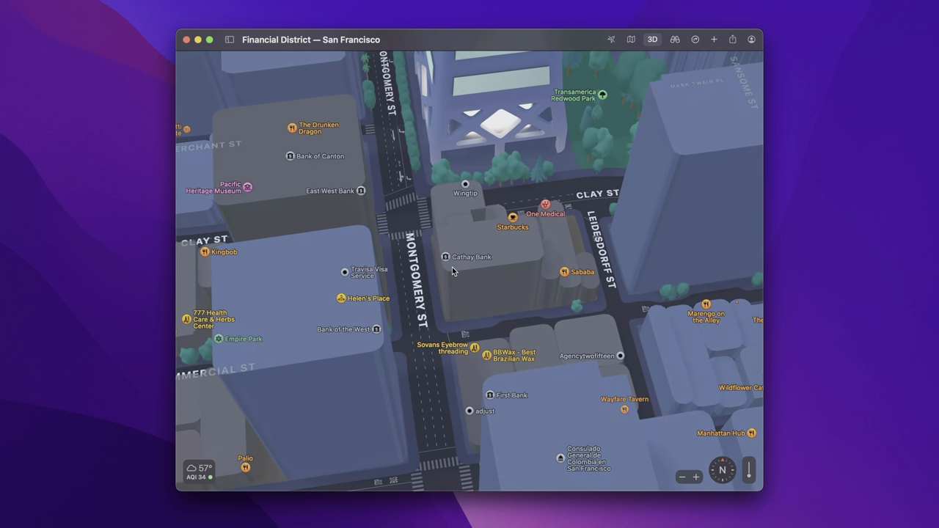
{"action": "left_click_drag", "start_coordinate": [459, 193], "coordinate": [427, 412]}
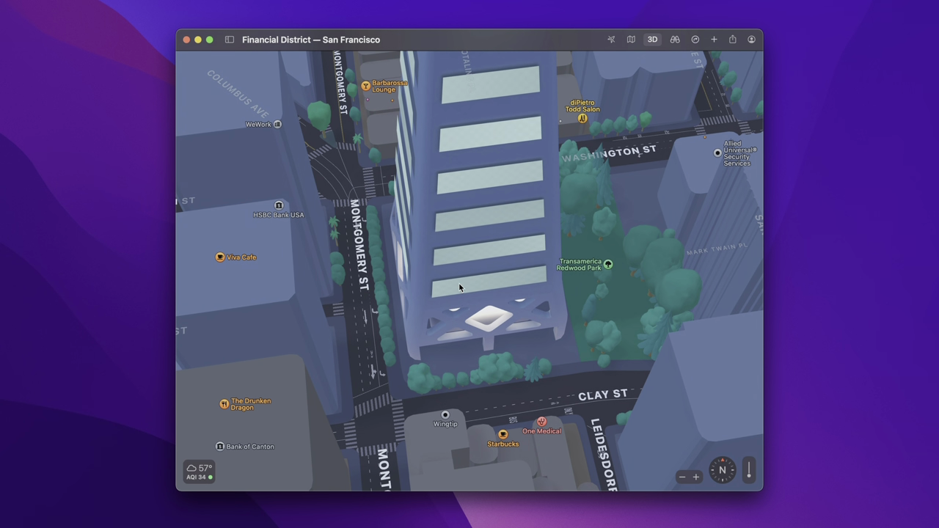
{"action": "scroll", "coordinate": [466, 252], "scroll_direction": "up", "scroll_amount": 3}
Step: Follow Montgomery Street north from the Transamerica Pyramid and examine the buildings around Jackson Square and Columbus Avenue
{"action": "left_click_drag", "start_coordinate": [466, 251], "coordinate": [485, 429]}
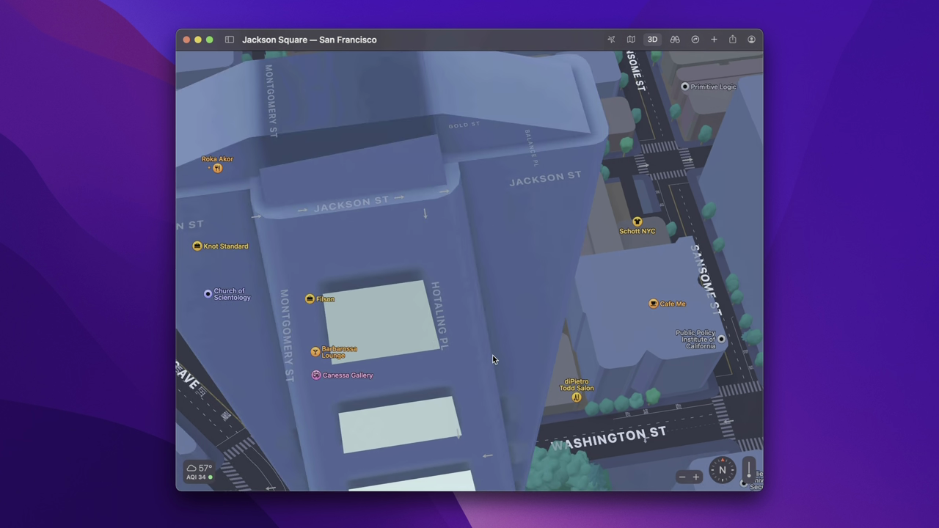
{"action": "left_click_drag", "start_coordinate": [493, 355], "coordinate": [576, 402]}
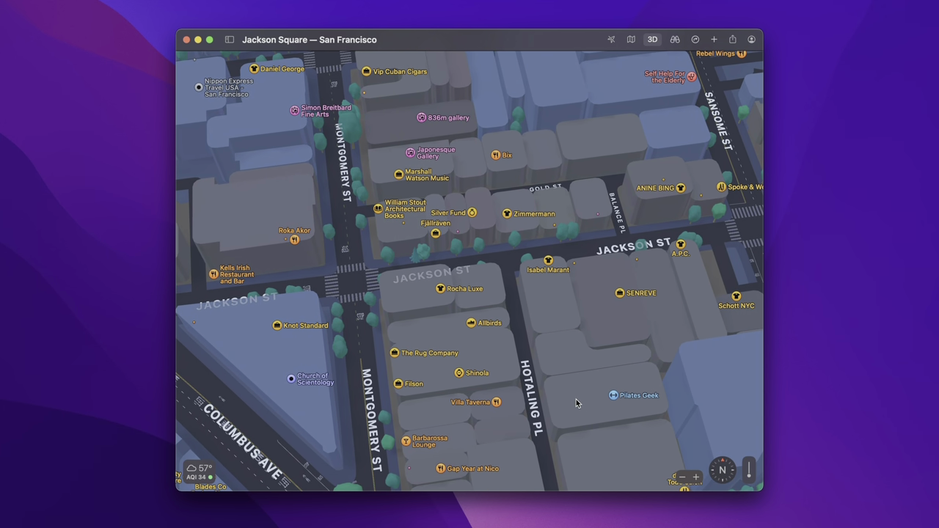
{"action": "left_click_drag", "start_coordinate": [380, 299], "coordinate": [536, 236]}
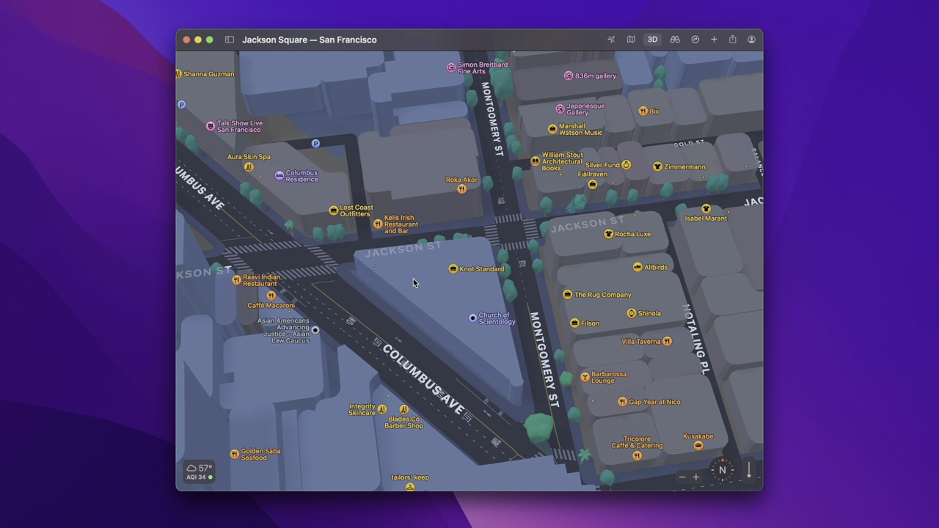
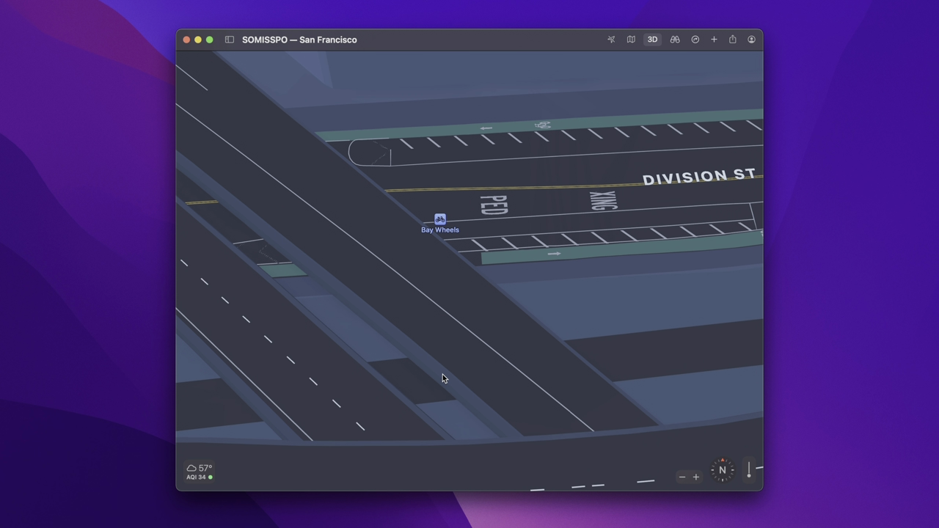
Step: Examine the 3D road details around Division Street and Brannan Street in San Francisco, including overpasses and crosswalks
{"action": "left_click_drag", "start_coordinate": [442, 374], "coordinate": [707, 276]}
{"action": "left_click_drag", "start_coordinate": [385, 268], "coordinate": [584, 482]}
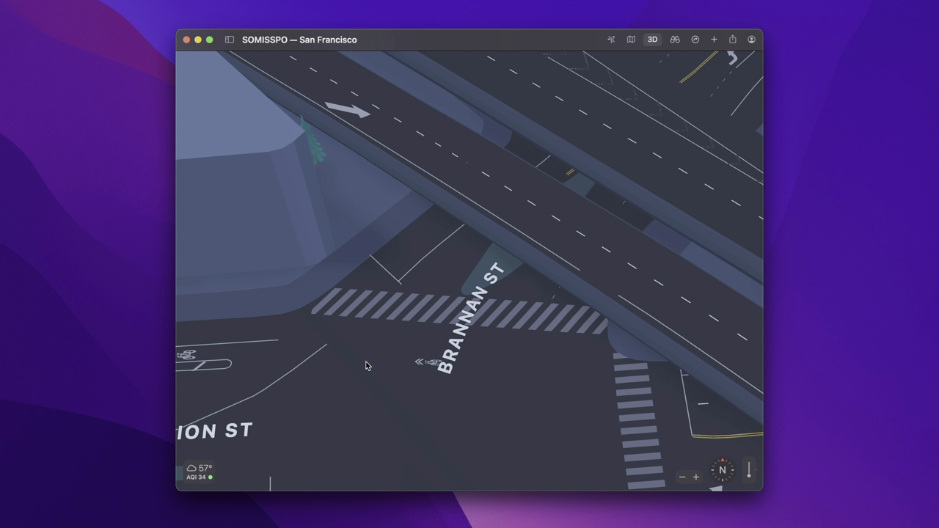
{"action": "left_click_drag", "start_coordinate": [367, 364], "coordinate": [220, 386]}
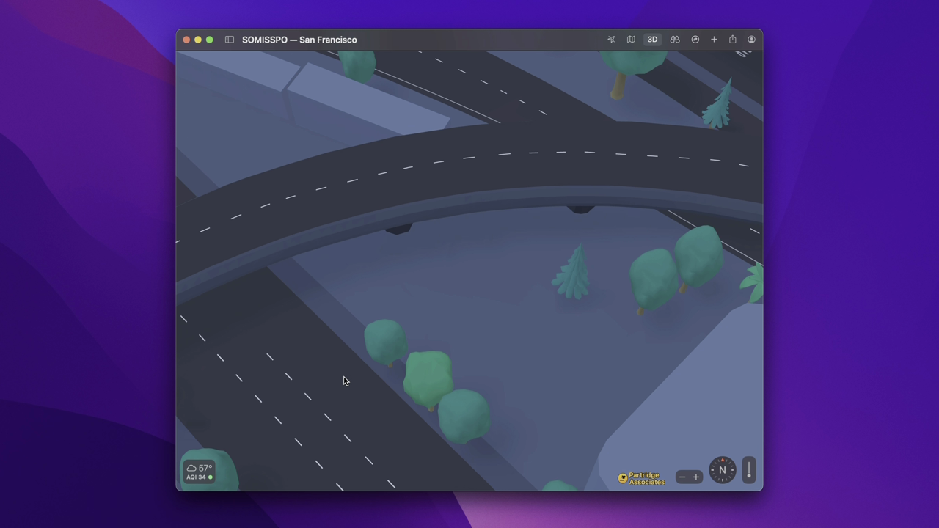
{"action": "scroll", "coordinate": [344, 380], "scroll_direction": "down", "scroll_amount": 5}
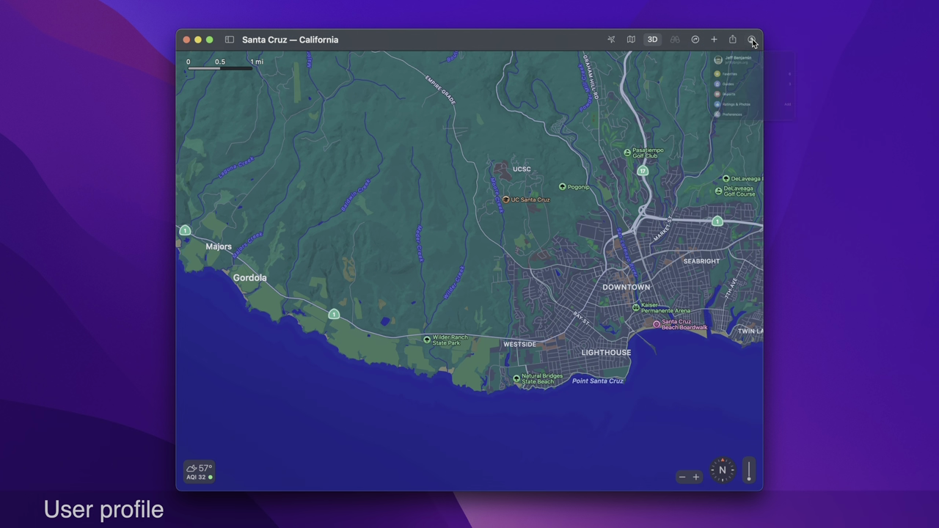
Step: View the Reports options in the Maps user profile and close them
{"action": "left_click", "coordinate": [751, 39]}
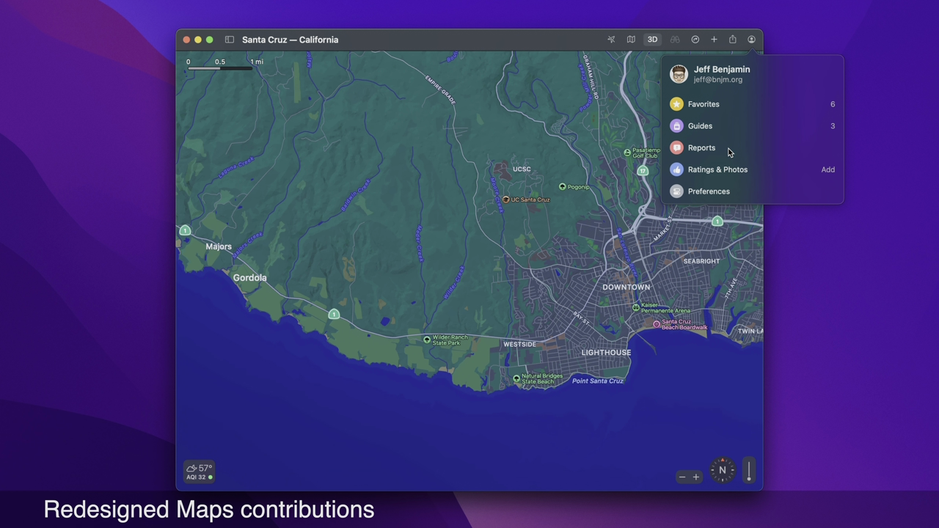
{"action": "left_click", "coordinate": [702, 148]}
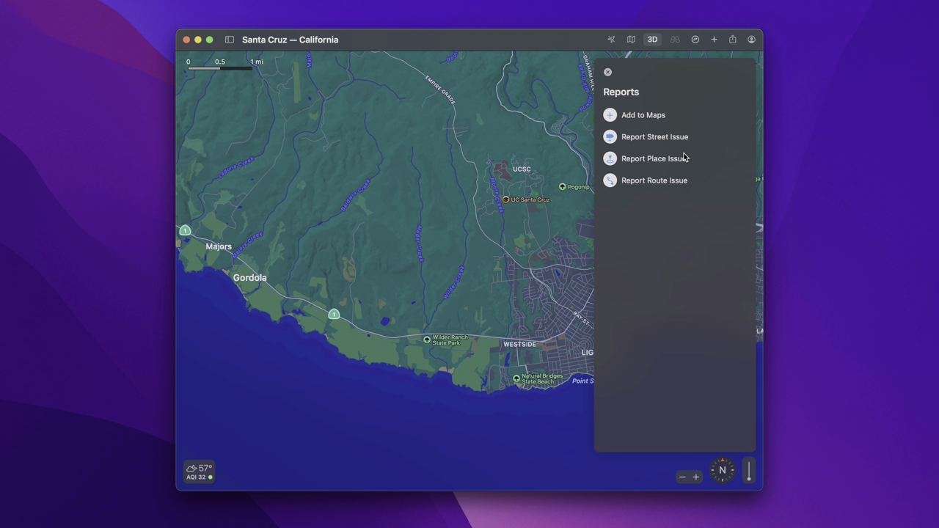
{"action": "left_click", "coordinate": [608, 73]}
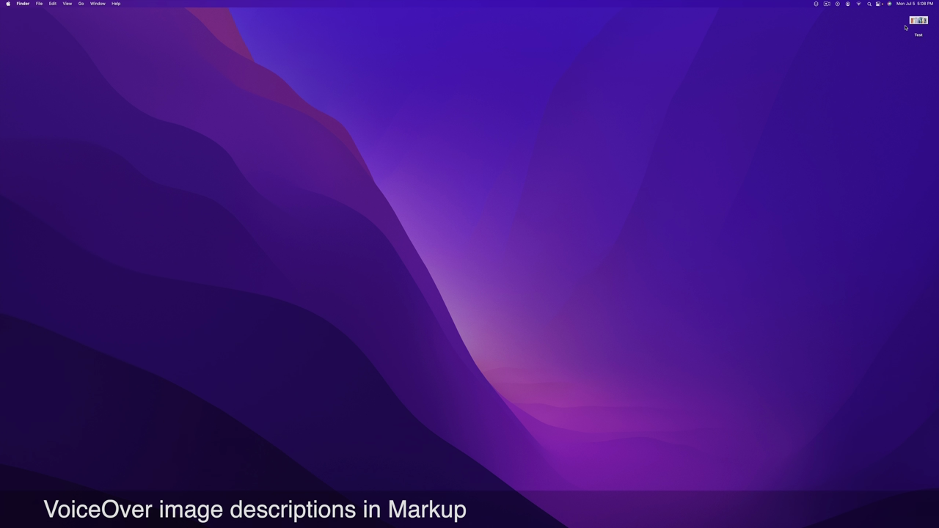
Step: Preview the Test image from the desktop with Quick Look and add the image description "iPhones" in Markup
{"action": "left_click", "coordinate": [923, 21]}
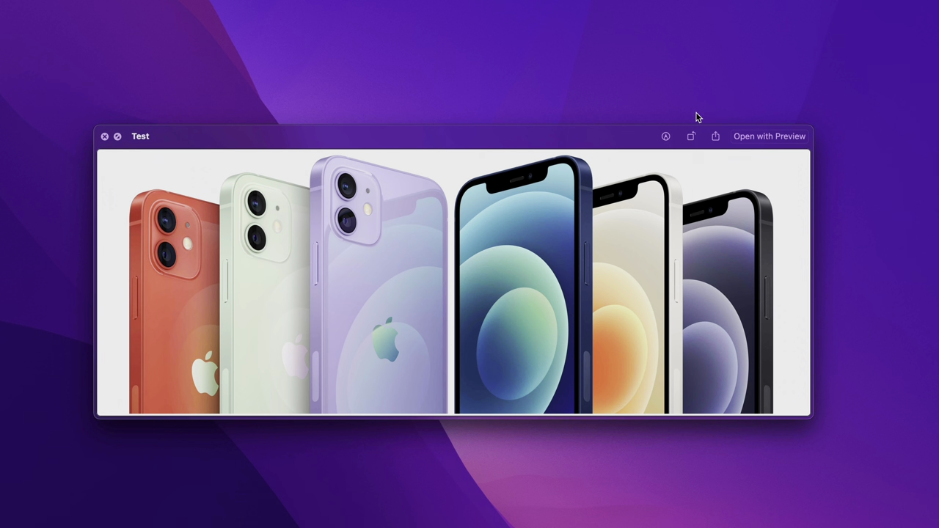
{"action": "left_click", "coordinate": [665, 136]}
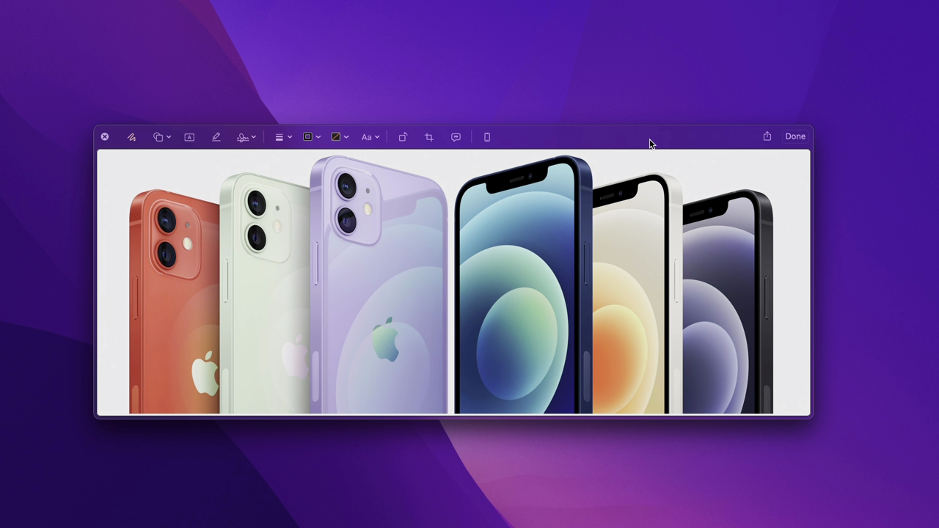
{"action": "left_click", "coordinate": [455, 138]}
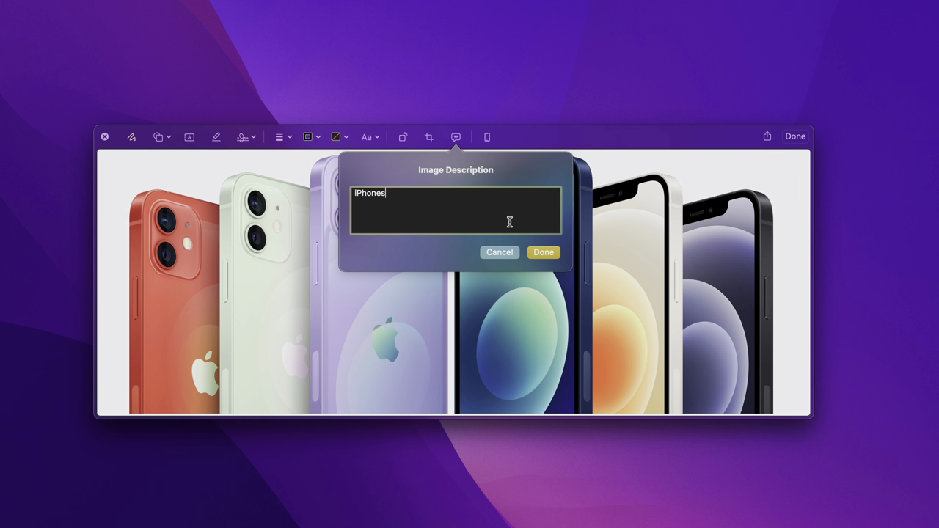
{"action": "type", "text": "iPhones"}
{"action": "left_click", "coordinate": [543, 252]}
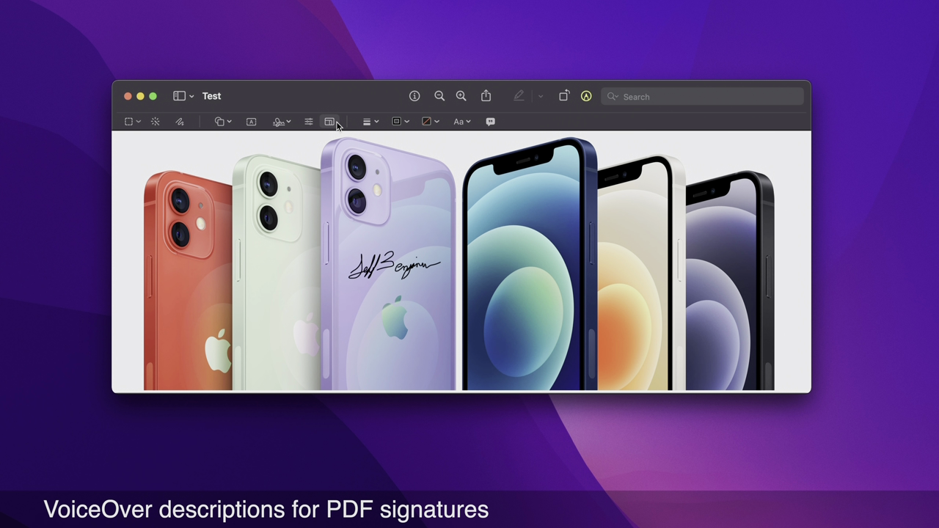
Step: Start a new signature in Markup using the iPhone as the signing source and set its description to Full Name
{"action": "left_click", "coordinate": [282, 124]}
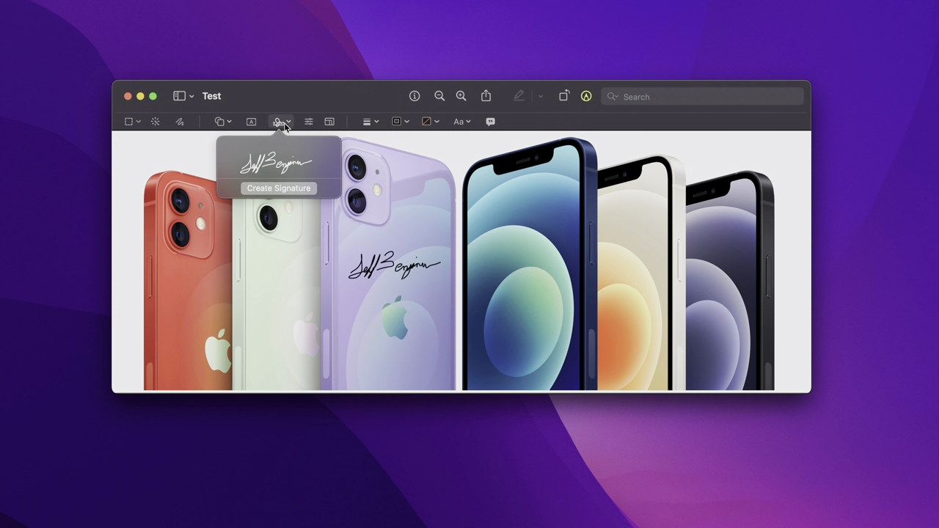
{"action": "left_click", "coordinate": [289, 193]}
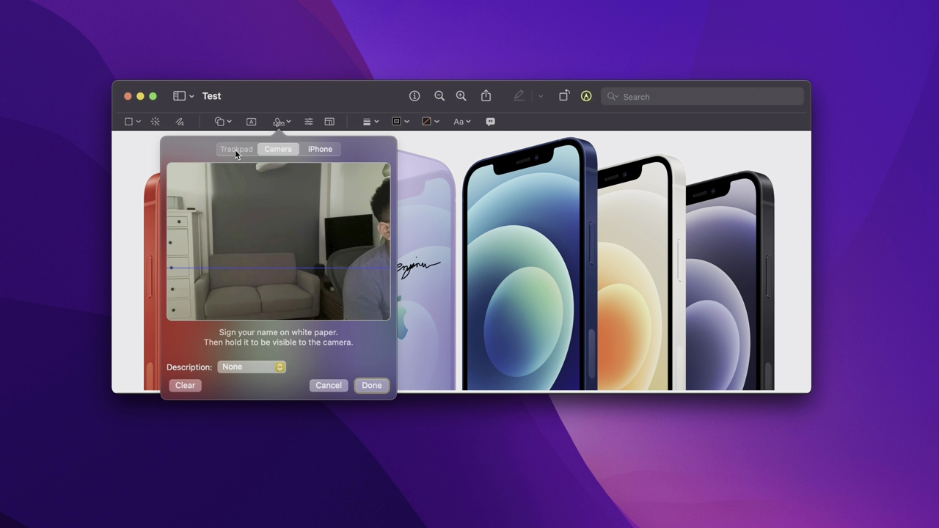
{"action": "left_click", "coordinate": [324, 151]}
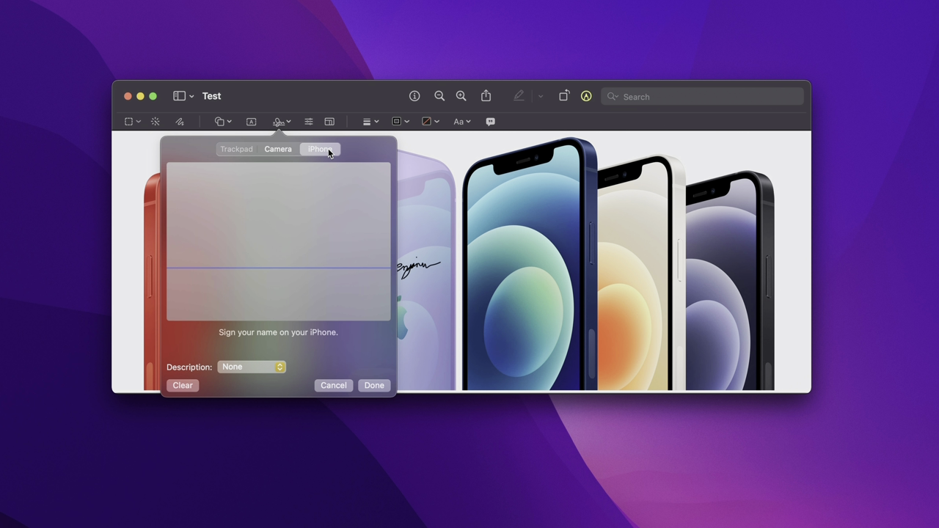
{"action": "left_click", "coordinate": [262, 368]}
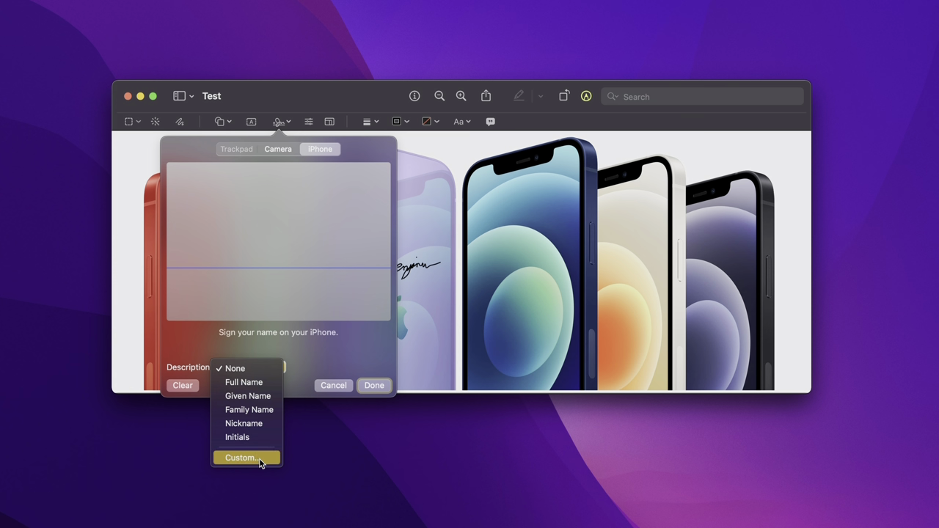
{"action": "left_click", "coordinate": [259, 380]}
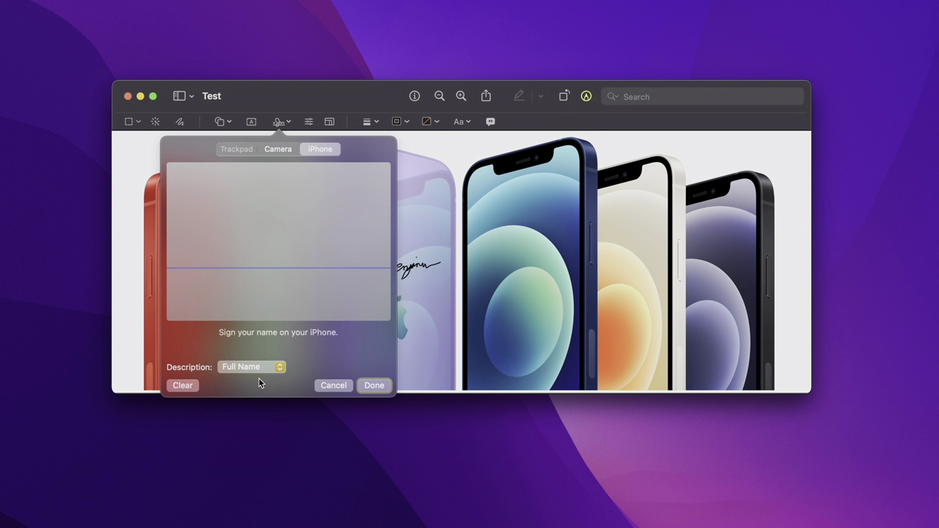
{"action": "left_click", "coordinate": [258, 368]}
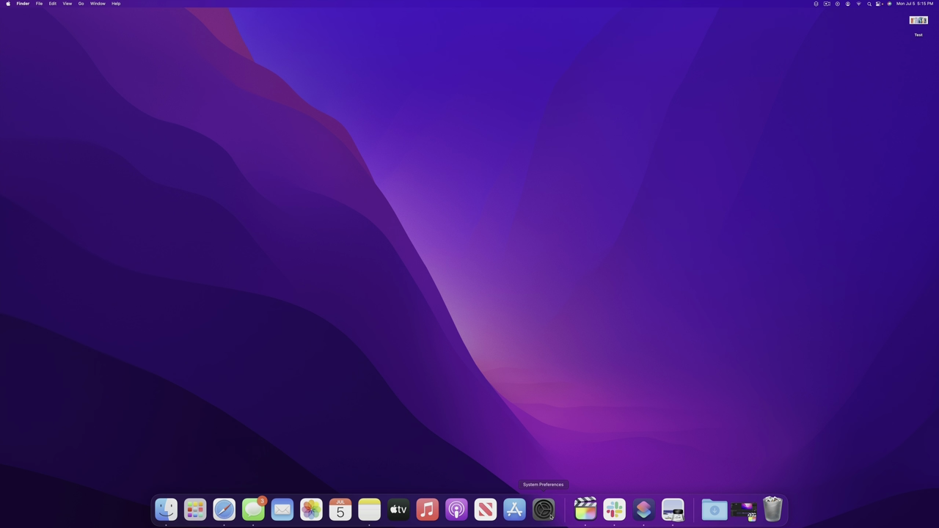
Step: Switch to System Preferences and enable Full Keyboard Access in the Accessibility keyboard navigation settings
{"action": "left_click", "coordinate": [544, 509]}
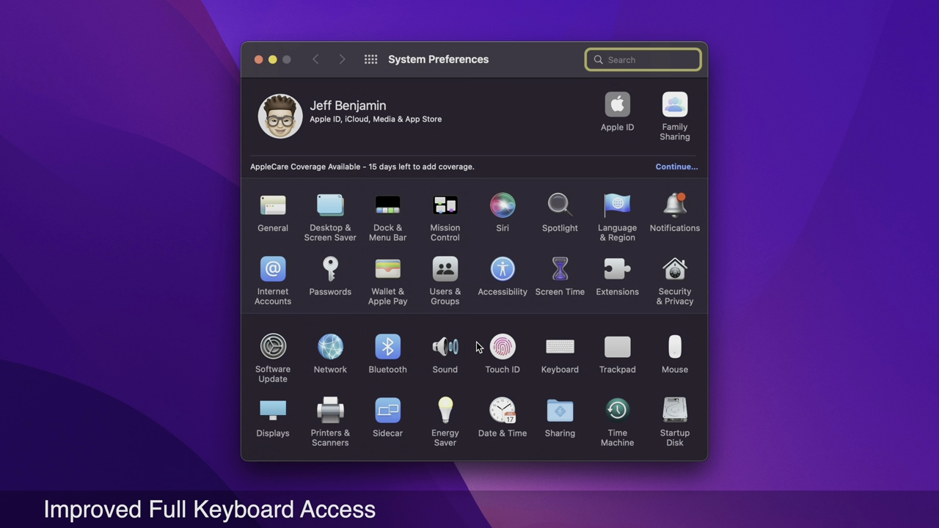
{"action": "left_click", "coordinate": [503, 269]}
{"action": "scroll", "coordinate": [322, 308], "scroll_direction": "down", "scroll_amount": 5}
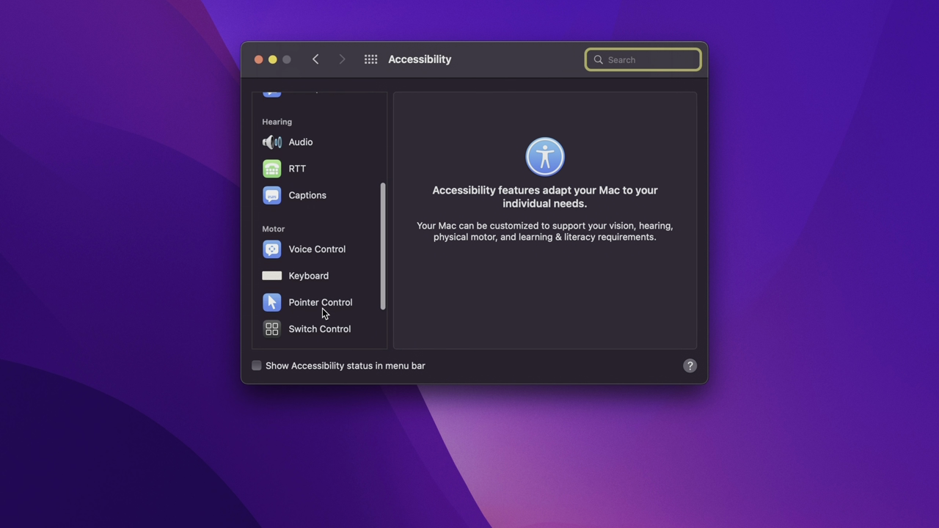
{"action": "left_click", "coordinate": [305, 209]}
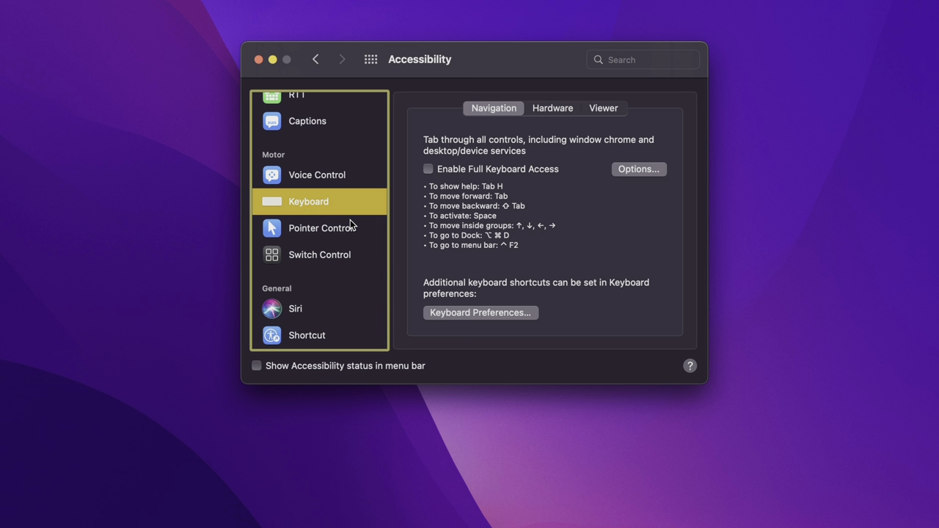
{"action": "left_click", "coordinate": [428, 171]}
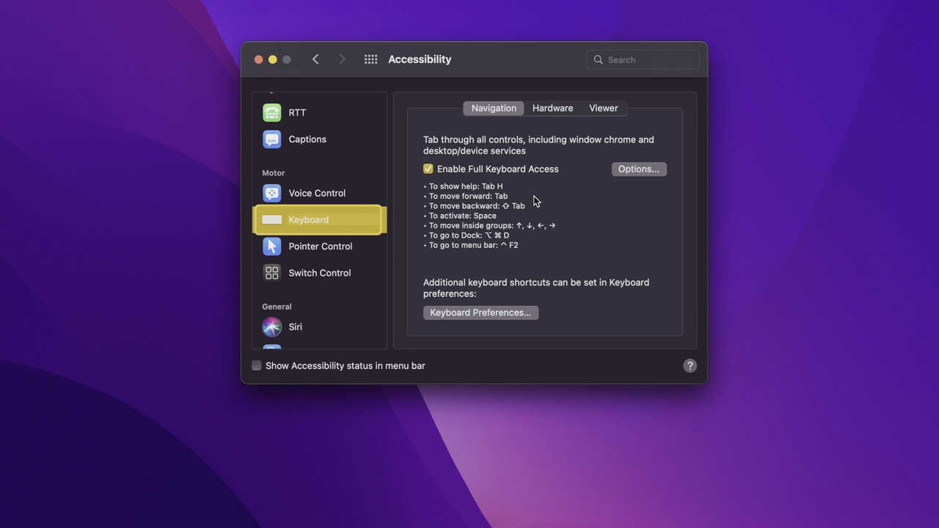
Step: Review the appearance options and the full list of commands for Full Keyboard Access, and close the options
{"action": "left_click", "coordinate": [624, 173]}
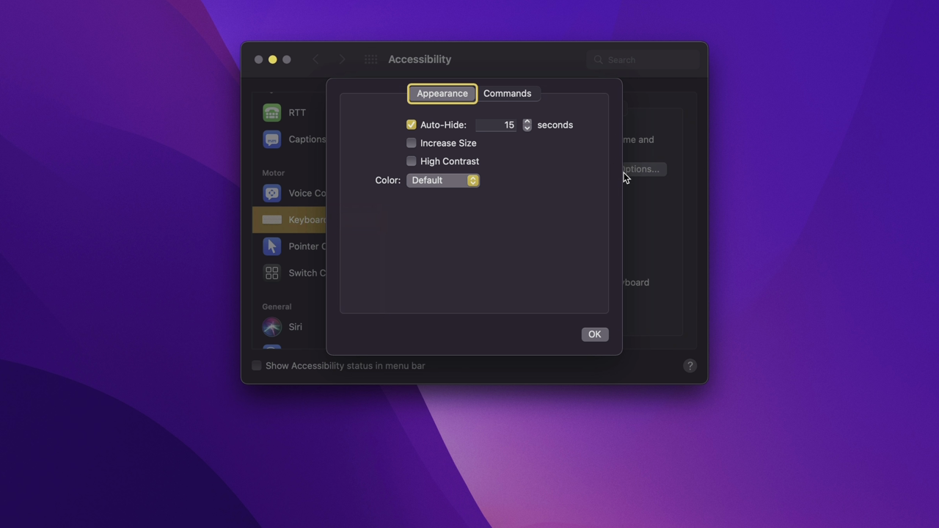
{"action": "left_click", "coordinate": [514, 94]}
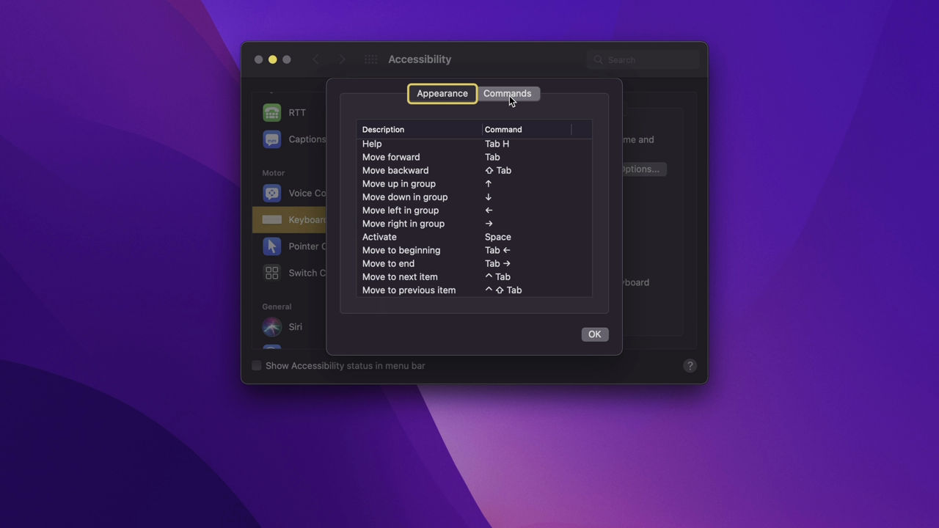
{"action": "scroll", "coordinate": [507, 185], "scroll_direction": "down", "scroll_amount": 5}
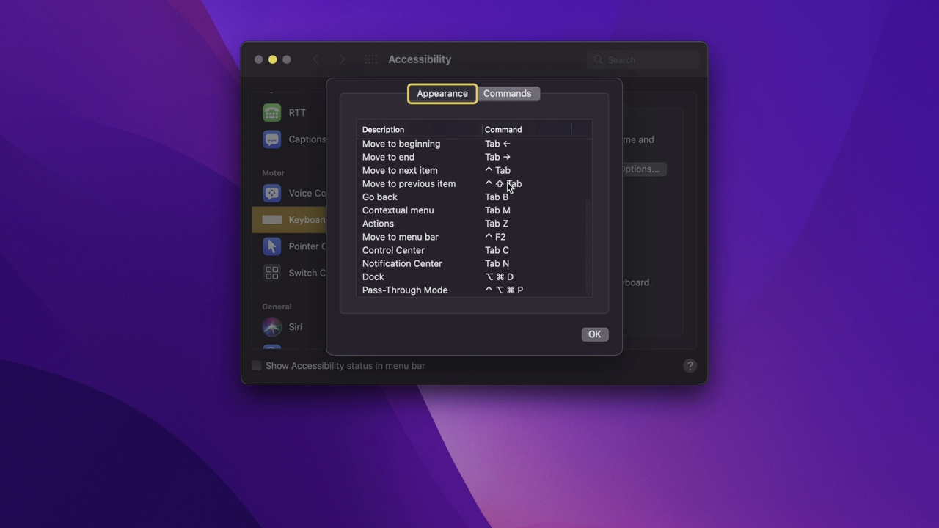
{"action": "scroll", "coordinate": [507, 185], "scroll_direction": "up", "scroll_amount": 5}
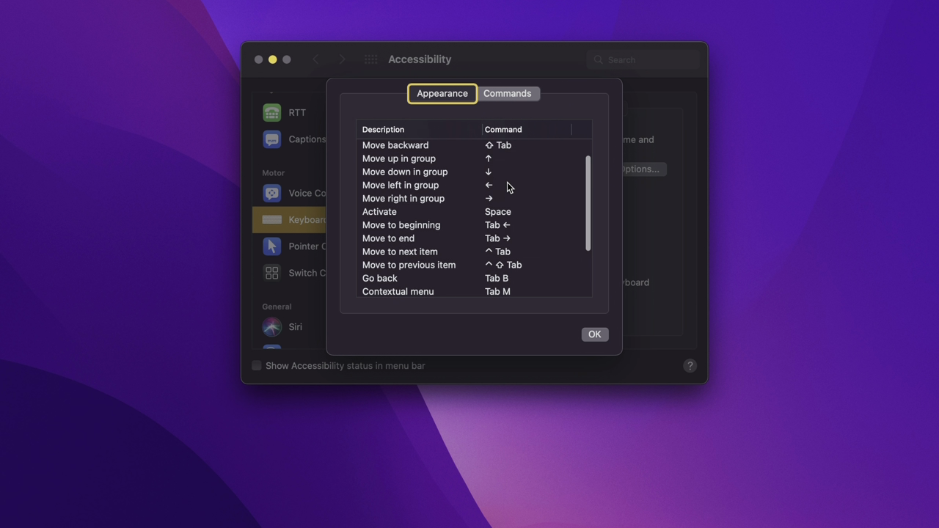
{"action": "left_click", "coordinate": [593, 334]}
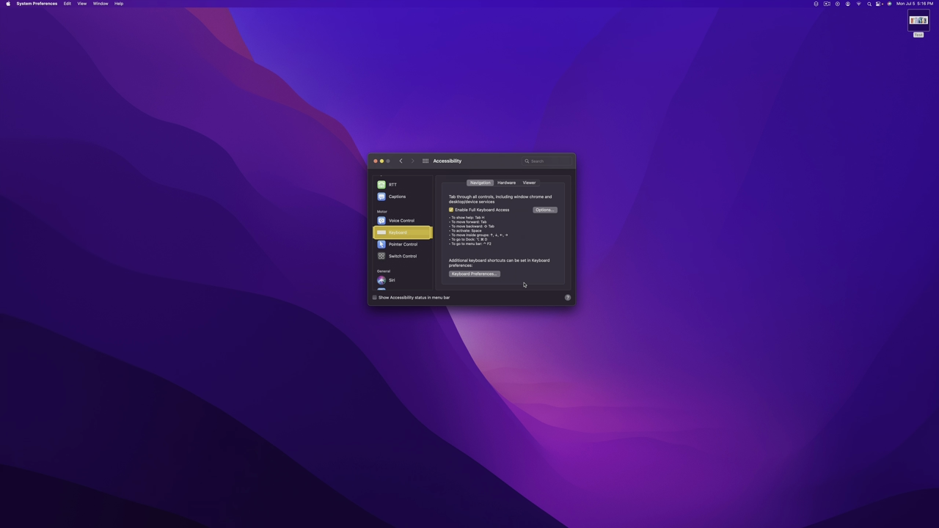
Step: Move the keyboard focus to the Dock and step through its items past the App Store and back to Launchpad
{"action": "key", "text": "alt+super+d"}
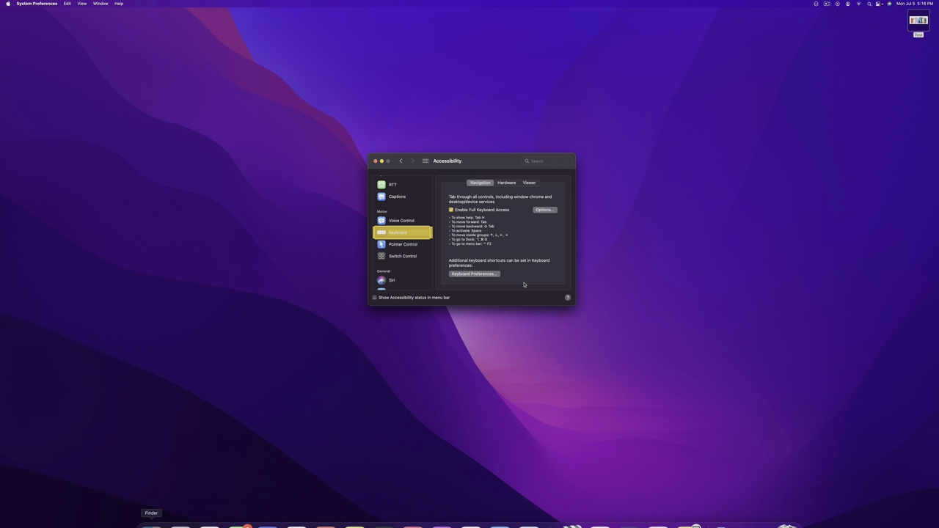
{"action": "key", "text": "Right"}
{"action": "key", "text": "Right"}
{"action": "key", "text": "Right"}
{"action": "key", "text": "Right"}
{"action": "key", "text": "Right"}
{"action": "key", "text": "Right"}
{"action": "key", "text": "Right"}
{"action": "key", "text": "Right"}
{"action": "key", "text": "Right"}
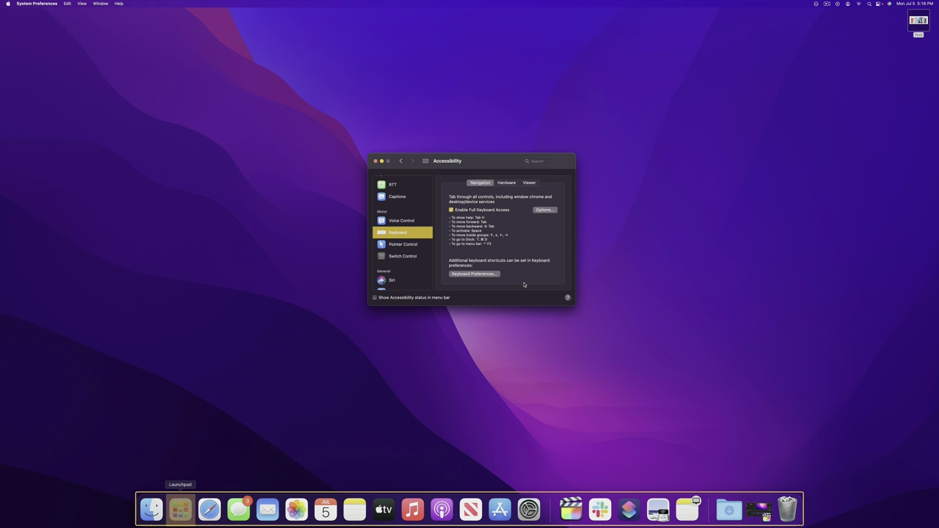
{"action": "key", "text": "Right"}
{"action": "key", "text": "Right"}
{"action": "key", "text": "Right"}
{"action": "key", "text": "Right"}
{"action": "key", "text": "Right"}
{"action": "key", "text": "Right"}
{"action": "key", "text": "Left"}
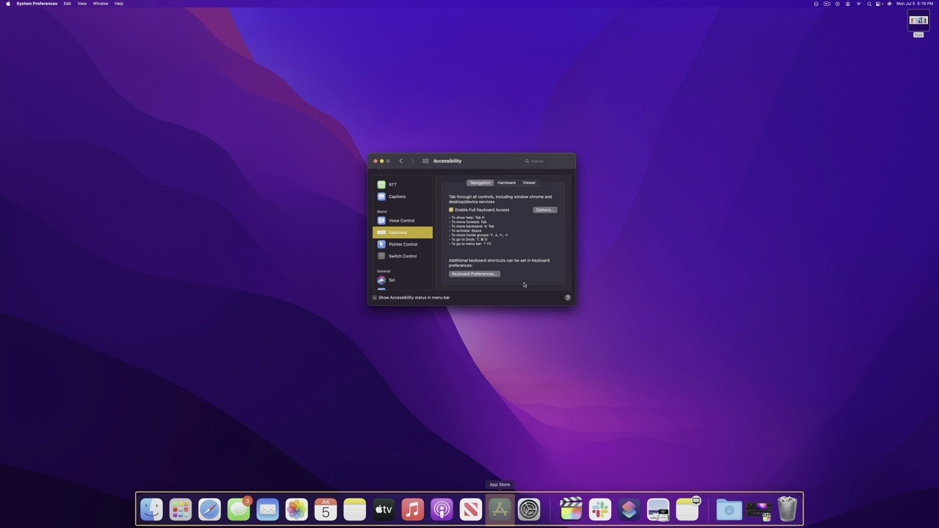
{"action": "key", "text": "Left"}
{"action": "key", "text": "Left"}
{"action": "key", "text": "Left"}
{"action": "key", "text": "Left"}
{"action": "key", "text": "Left"}
{"action": "key", "text": "Left"}
{"action": "key", "text": "Left"}
{"action": "key", "text": "Left"}
{"action": "key", "text": "Left"}
{"action": "key", "text": "Left"}
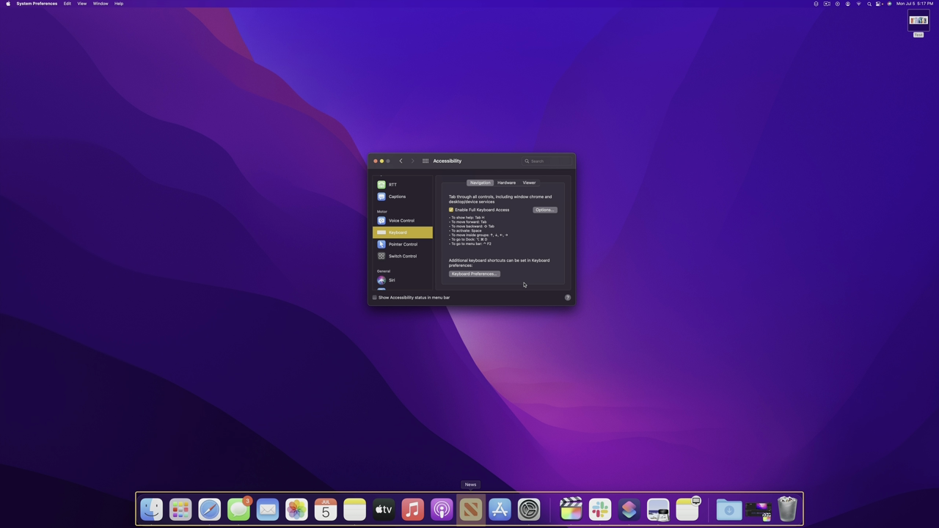
{"action": "key", "text": "Left"}
{"action": "key", "text": "Left"}
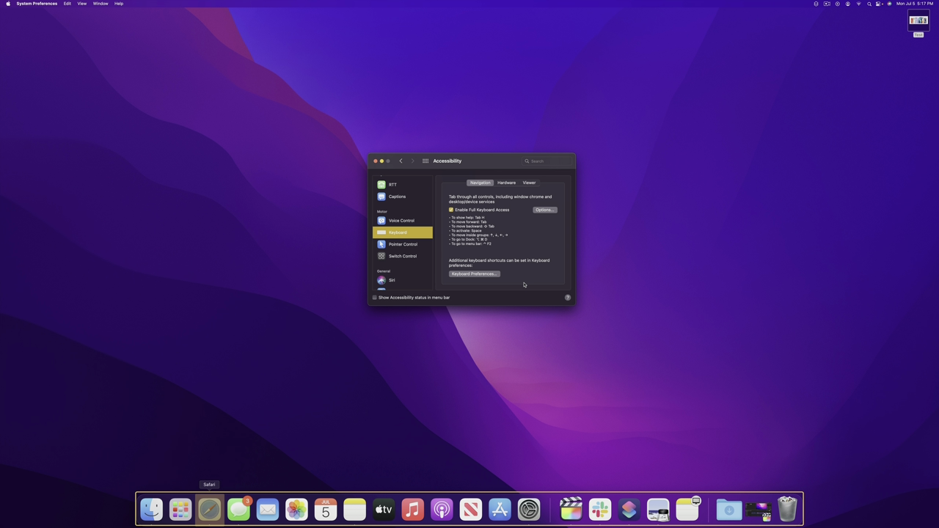
{"action": "key", "text": "Left"}
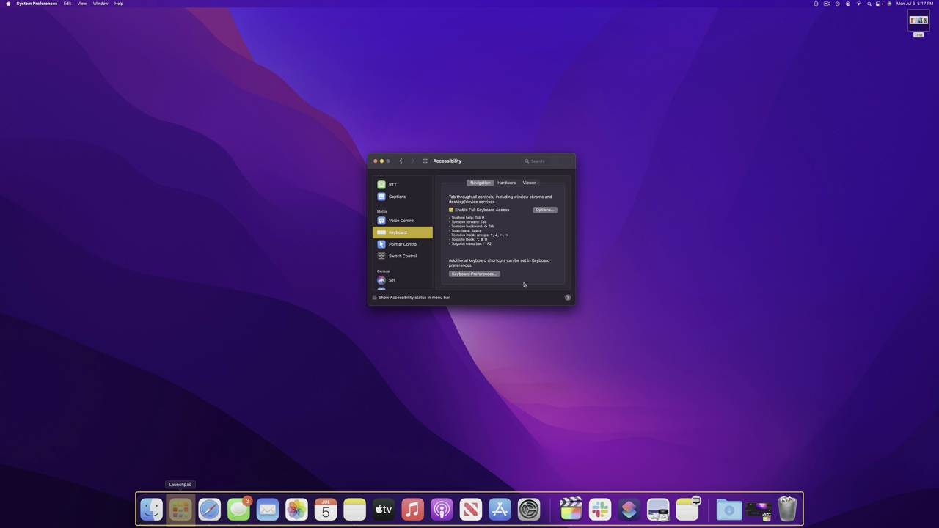
Step: Move the keyboard focus to the menu bar and step from the Apple menu to Help and back
{"action": "key", "text": "ctrl+F2"}
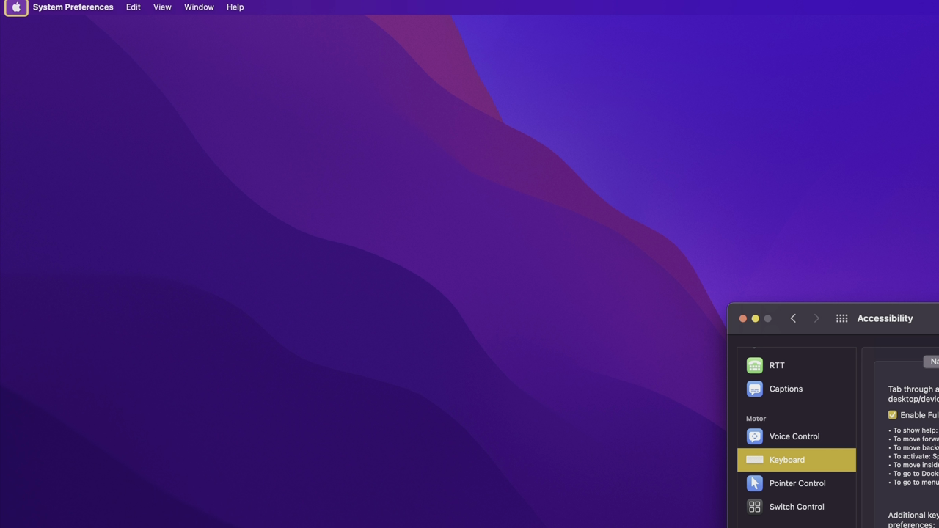
{"action": "key", "text": "Tab"}
{"action": "key", "text": "Tab"}
{"action": "key", "text": "Tab"}
{"action": "key", "text": "Tab"}
{"action": "key", "text": "Tab"}
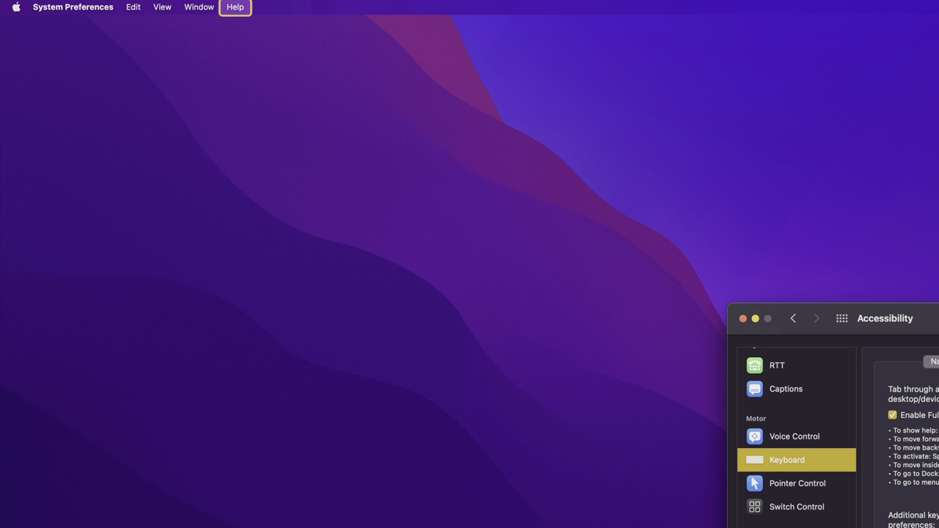
{"action": "key", "text": "shift+Tab"}
{"action": "key", "text": "shift+Tab"}
{"action": "key", "text": "shift+Tab"}
{"action": "key", "text": "shift+Tab"}
{"action": "key", "text": "shift+Tab"}
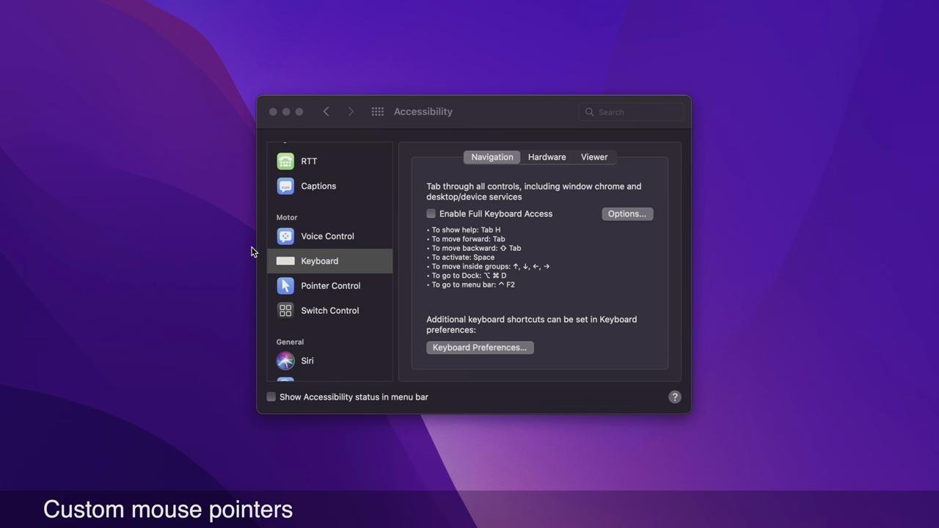
Step: In the Accessibility display settings for the pointer, increase the pointer size to about two-thirds of the way from Normal to Large
{"action": "scroll", "coordinate": [313, 285], "scroll_direction": "down", "scroll_amount": 1}
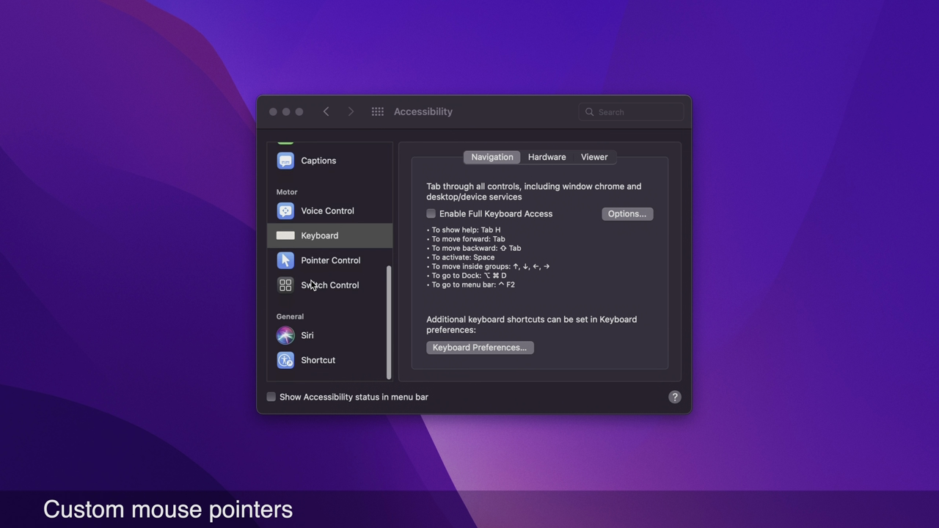
{"action": "left_click", "coordinate": [312, 276]}
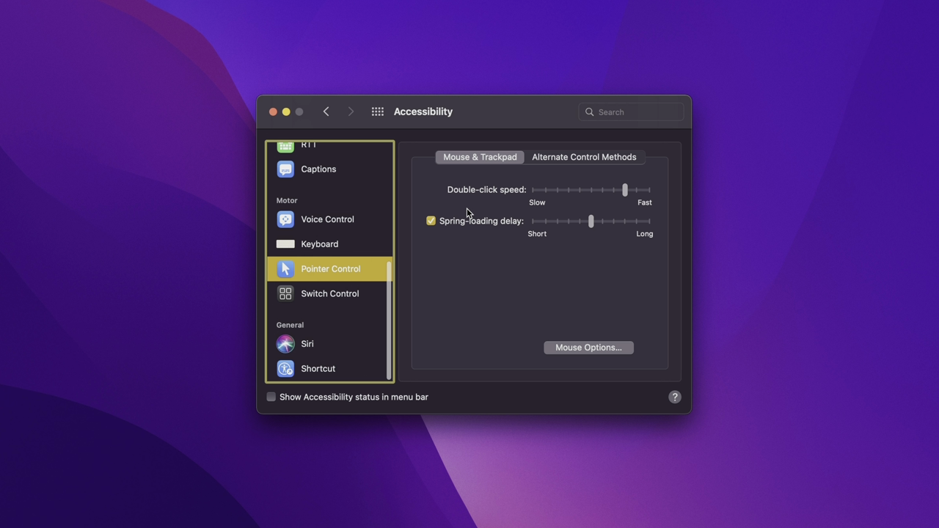
{"action": "scroll", "coordinate": [316, 289], "scroll_direction": "up", "scroll_amount": 6}
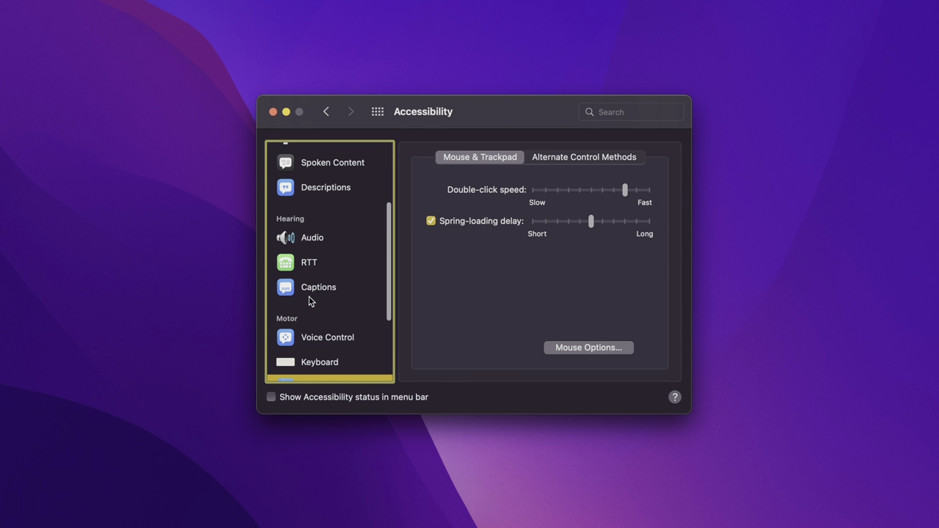
{"action": "left_click", "coordinate": [316, 263]}
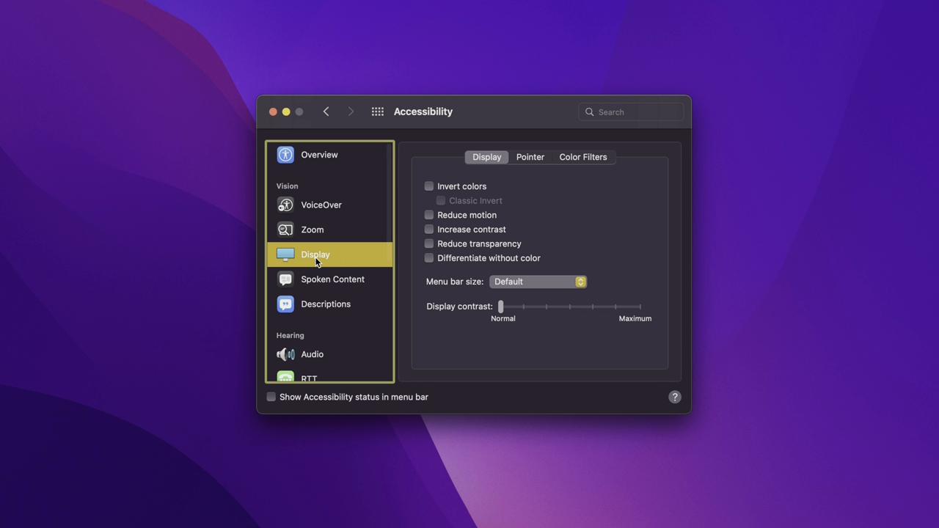
{"action": "left_click", "coordinate": [529, 158]}
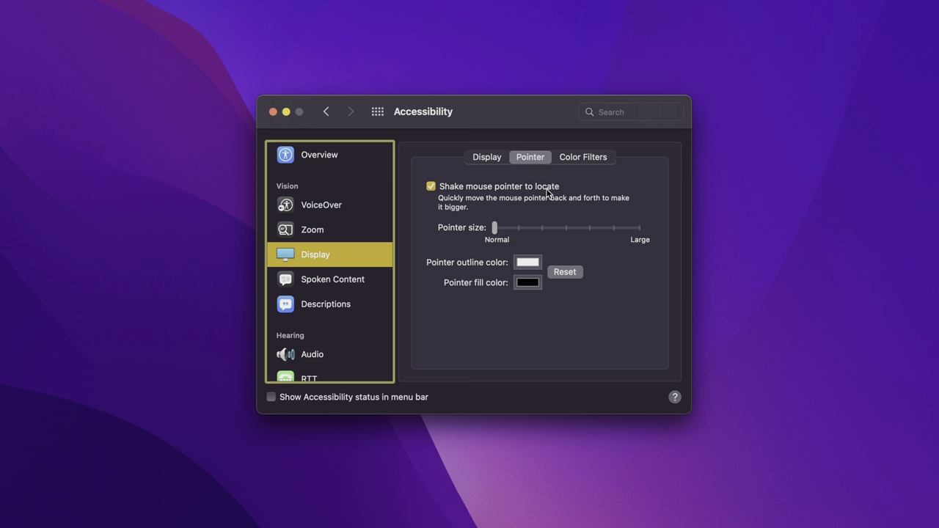
{"action": "left_click_drag", "start_coordinate": [494, 229], "coordinate": [592, 228]}
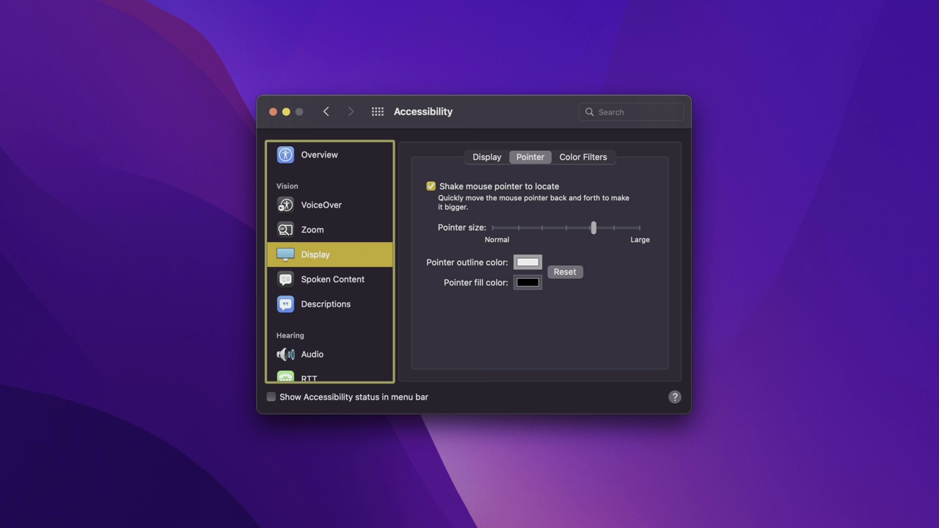
Step: Set the pointer outline color to pink with the color wheel
{"action": "left_click_drag", "start_coordinate": [25, 425], "coordinate": [166, 256]}
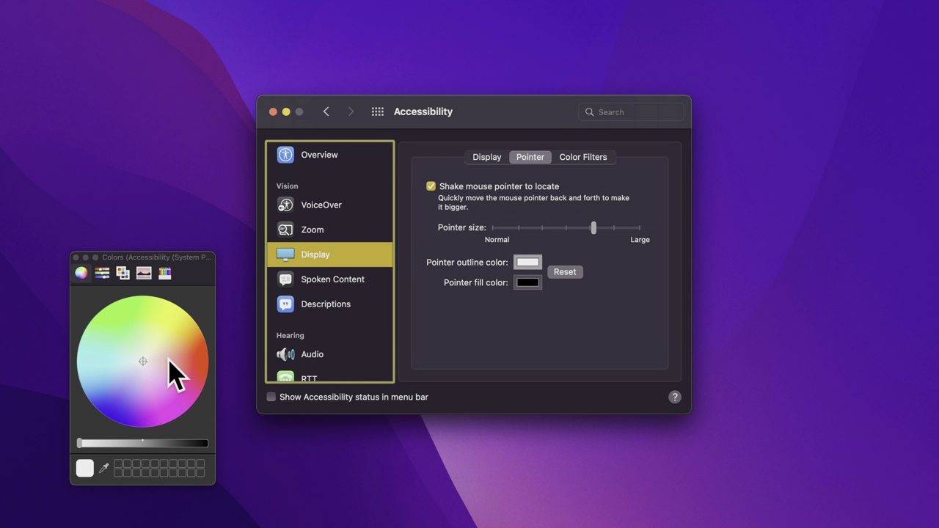
{"action": "left_click", "coordinate": [200, 375]}
{"action": "left_click", "coordinate": [194, 382]}
Step: Change the pointer fill color to a very light gray and reset the outline and fill colors to their defaults
{"action": "left_click", "coordinate": [511, 289]}
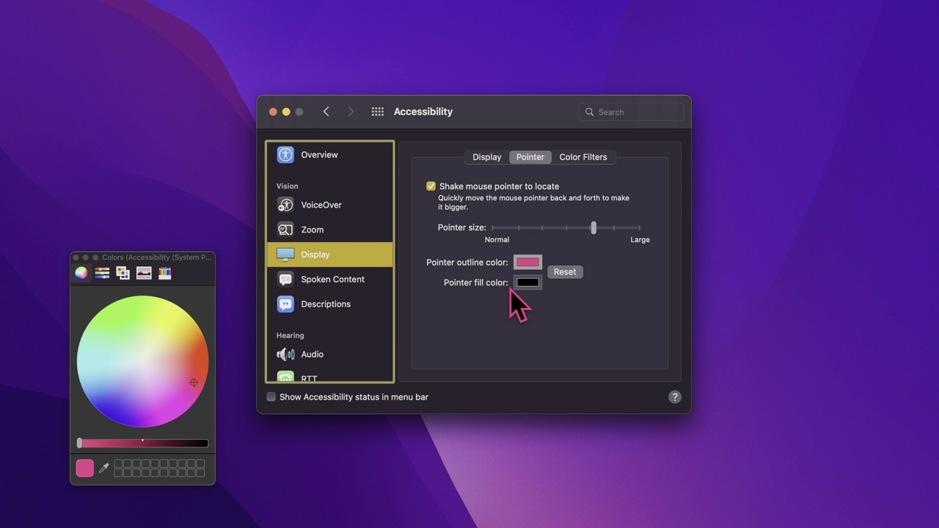
{"action": "left_click", "coordinate": [525, 285]}
{"action": "left_click", "coordinate": [105, 444]}
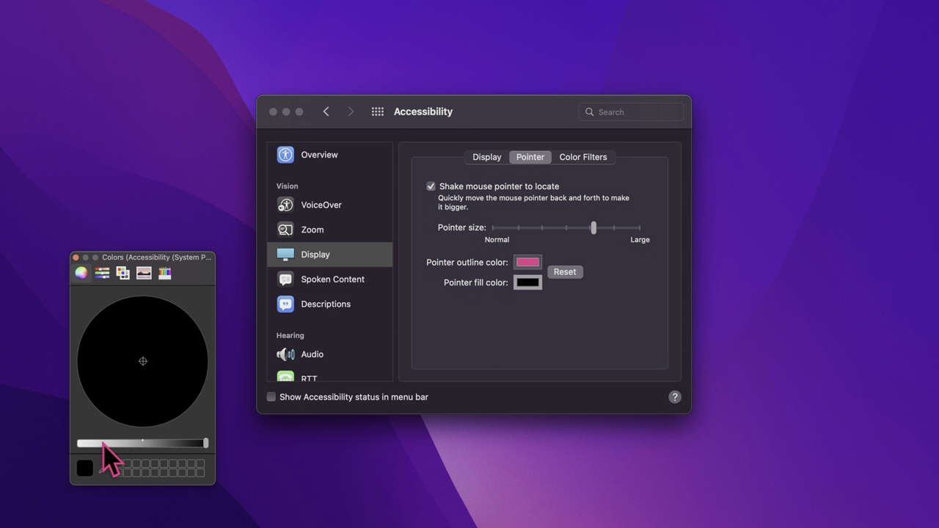
{"action": "left_click", "coordinate": [98, 443]}
{"action": "left_click", "coordinate": [92, 443]}
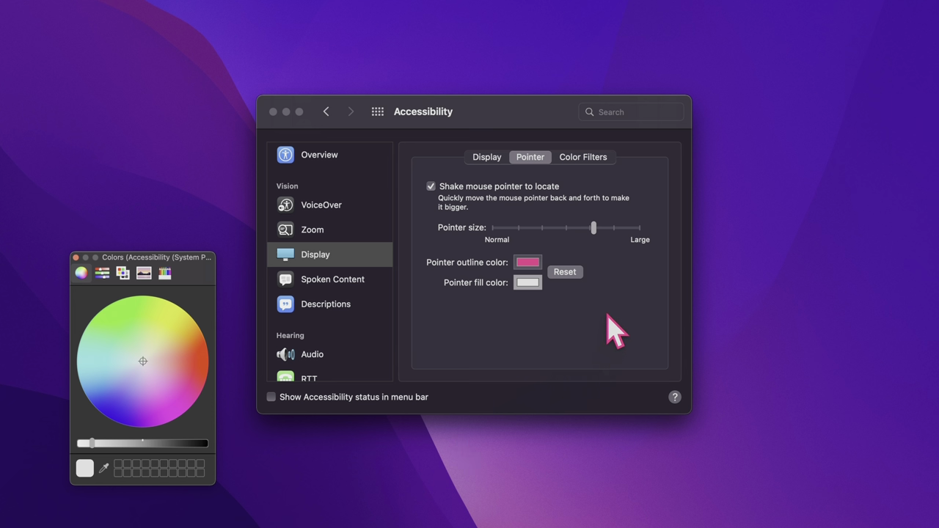
{"action": "left_click", "coordinate": [571, 270]}
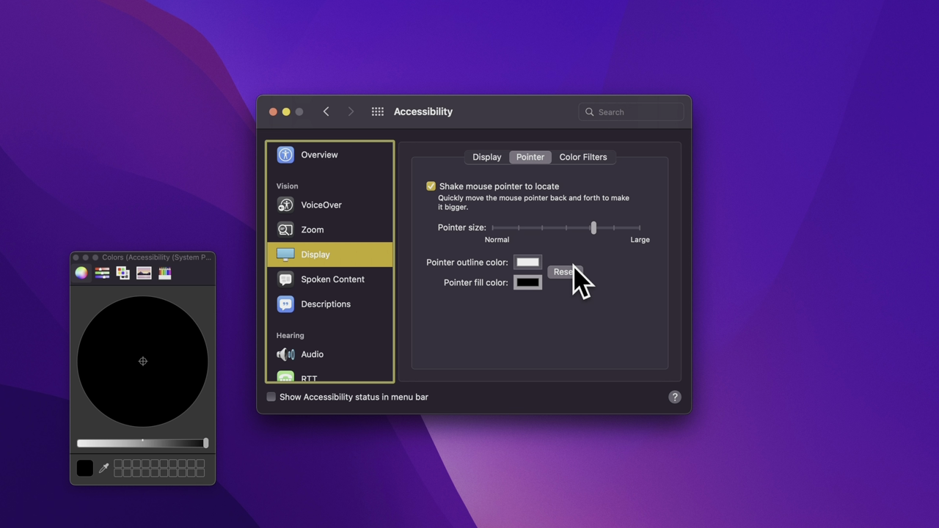
Step: Return the pointer size to Normal and browse the languages that can be added for Voice Control
{"action": "left_click_drag", "start_coordinate": [593, 227], "coordinate": [493, 231]}
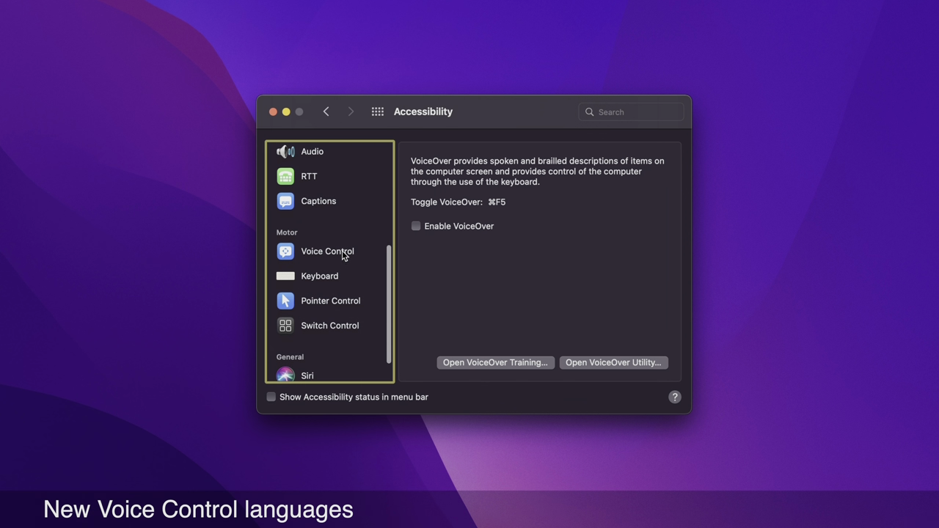
{"action": "left_click", "coordinate": [333, 251]}
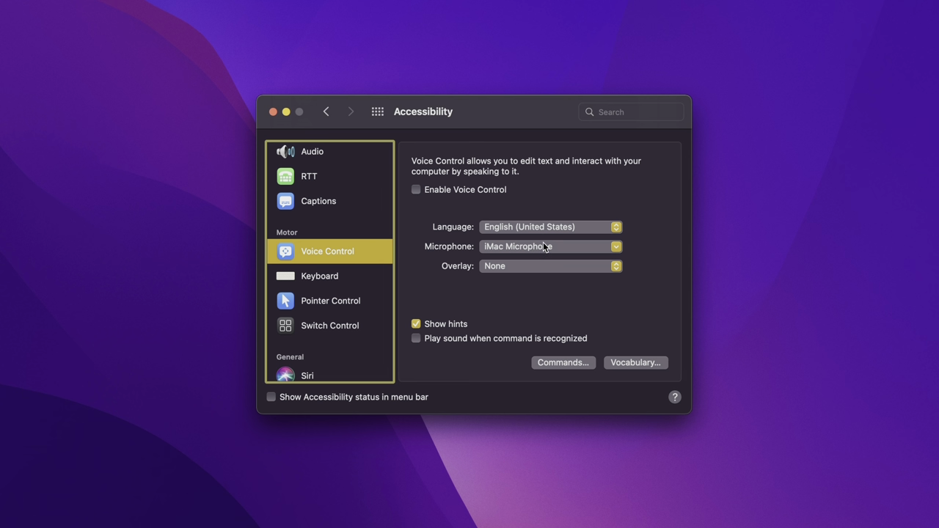
{"action": "left_click", "coordinate": [578, 224]}
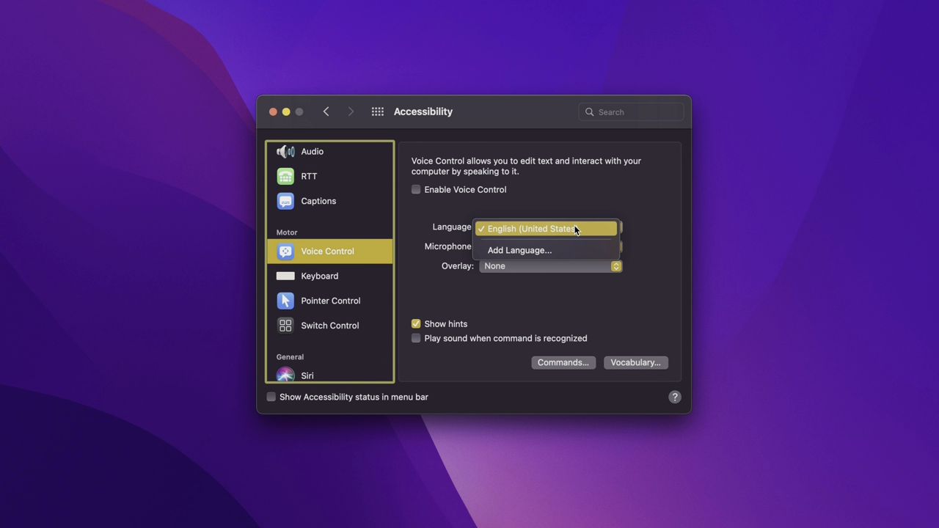
{"action": "left_click", "coordinate": [567, 252]}
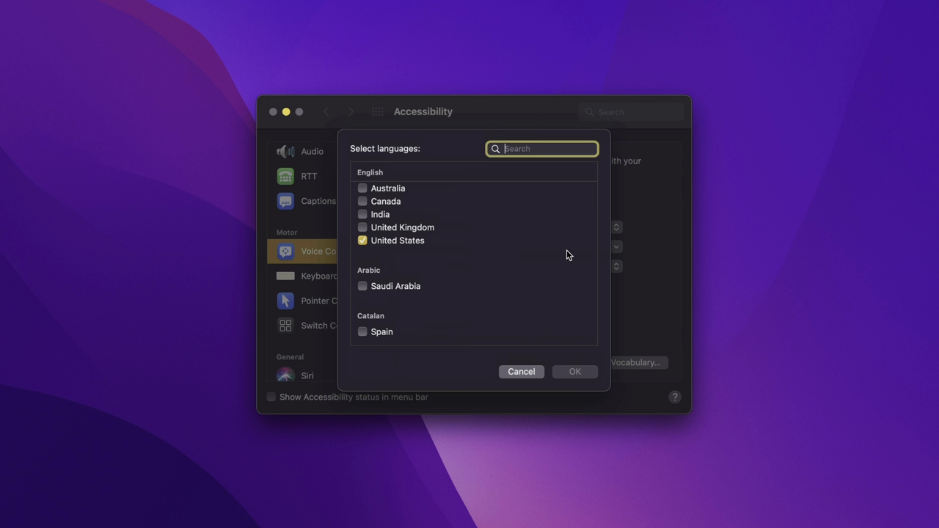
{"action": "scroll", "coordinate": [507, 252], "scroll_direction": "down", "scroll_amount": 5}
{"action": "scroll", "coordinate": [507, 251], "scroll_direction": "down", "scroll_amount": 5}
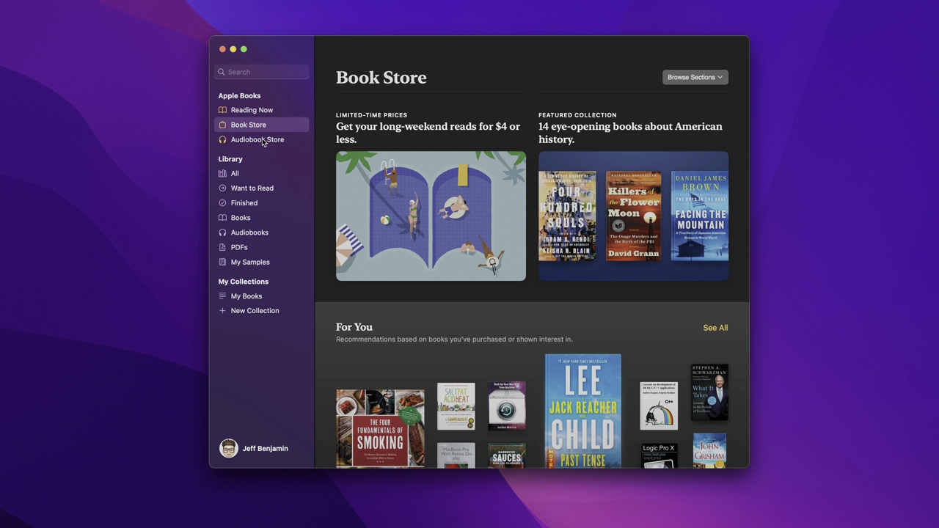
Step: Switch to the Books app and search for "getting things do"
{"action": "left_click", "coordinate": [263, 142]}
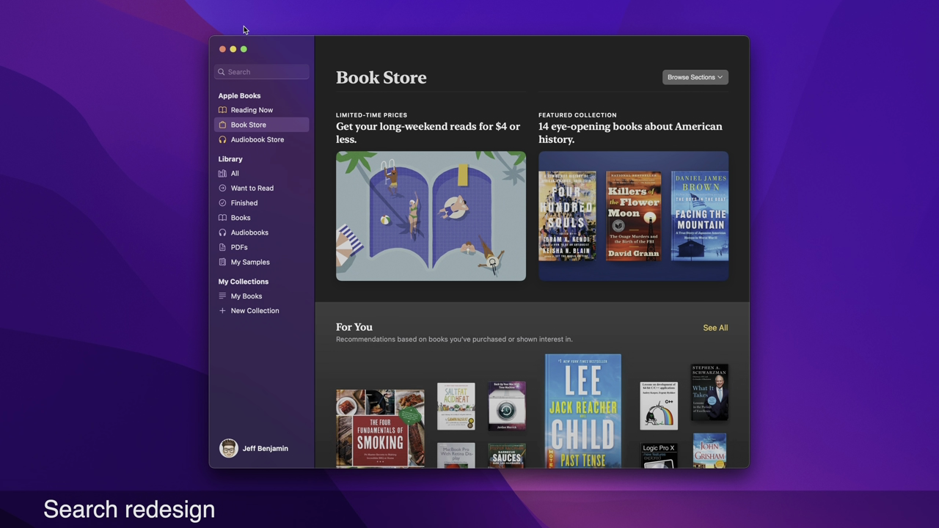
{"action": "left_click", "coordinate": [251, 70]}
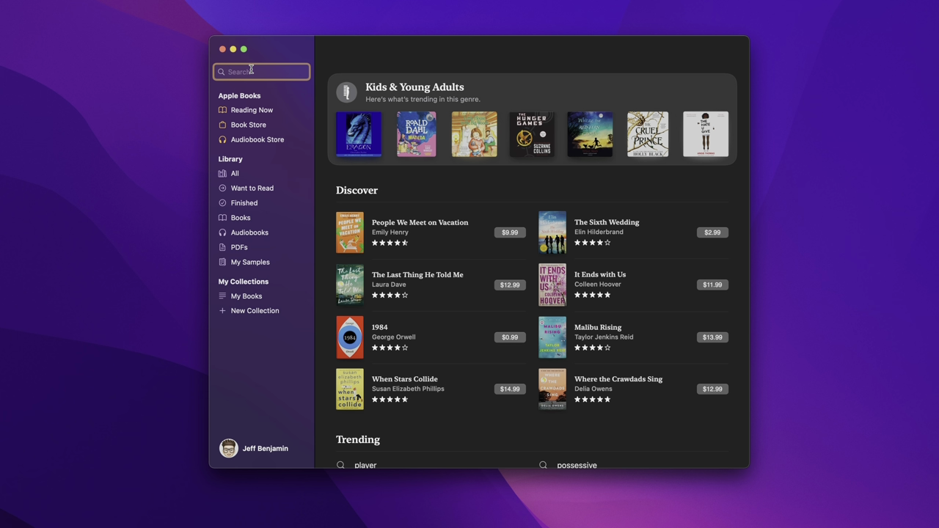
{"action": "type", "text": "getting"}
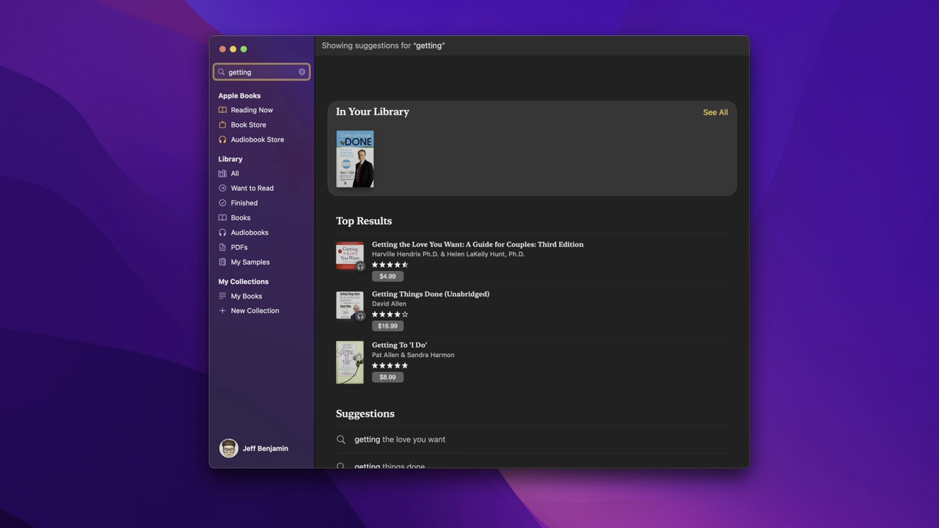
{"action": "type", "text": " things"}
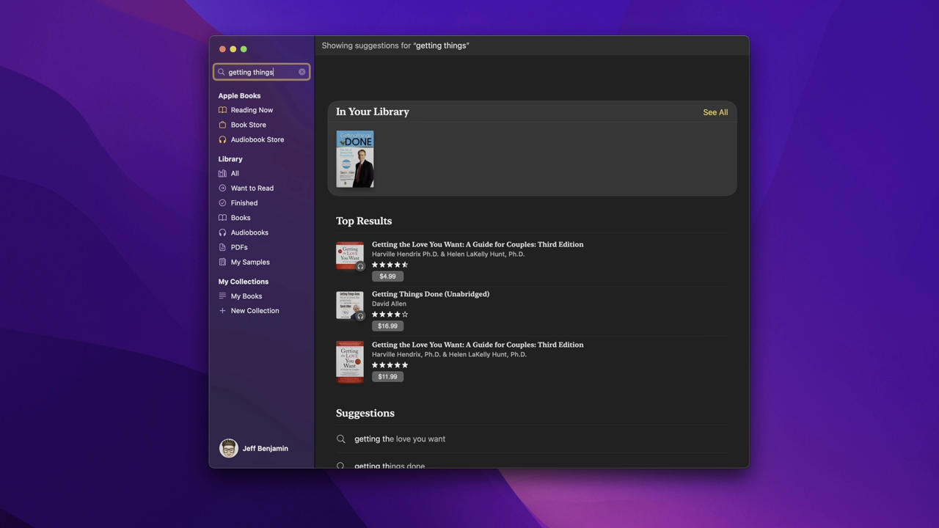
{"action": "type", "text": "do"}
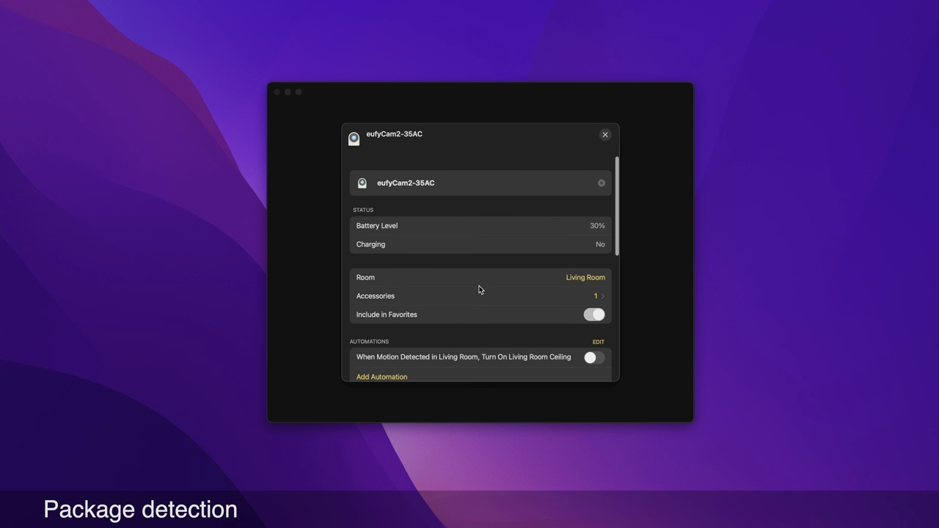
Step: In the Home app, set the eufyCam2-35AC camera to record only when specific motion is detected, and enable detection of packages
{"action": "scroll", "coordinate": [479, 289], "scroll_direction": "down", "scroll_amount": 5}
{"action": "scroll", "coordinate": [479, 289], "scroll_direction": "down", "scroll_amount": 3}
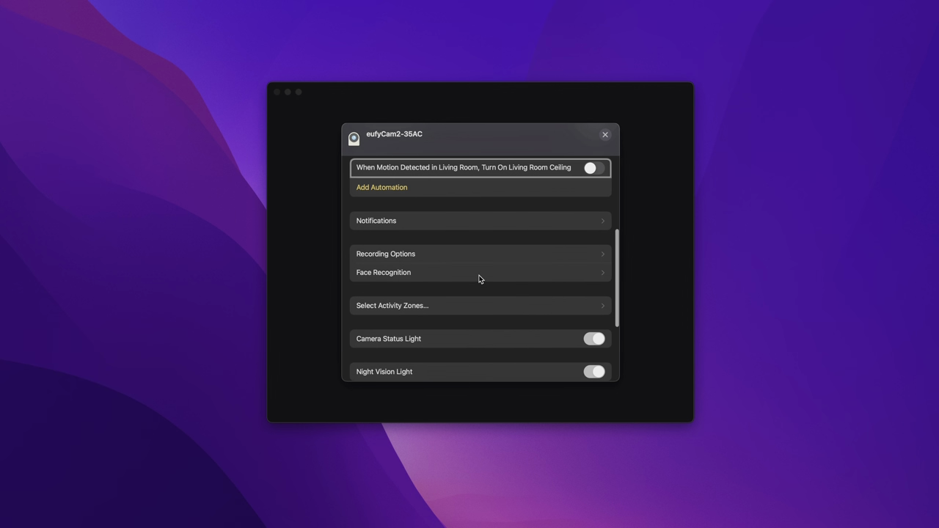
{"action": "left_click", "coordinate": [483, 253]}
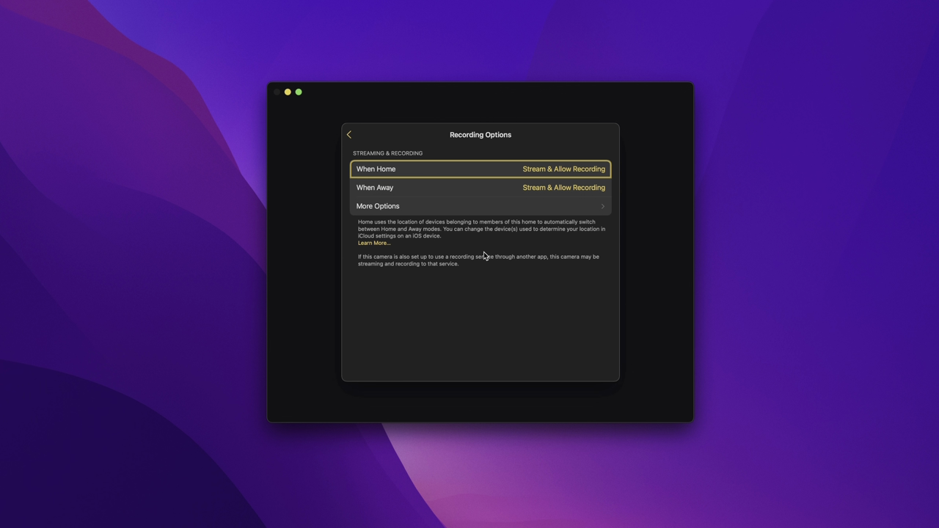
{"action": "left_click", "coordinate": [490, 207]}
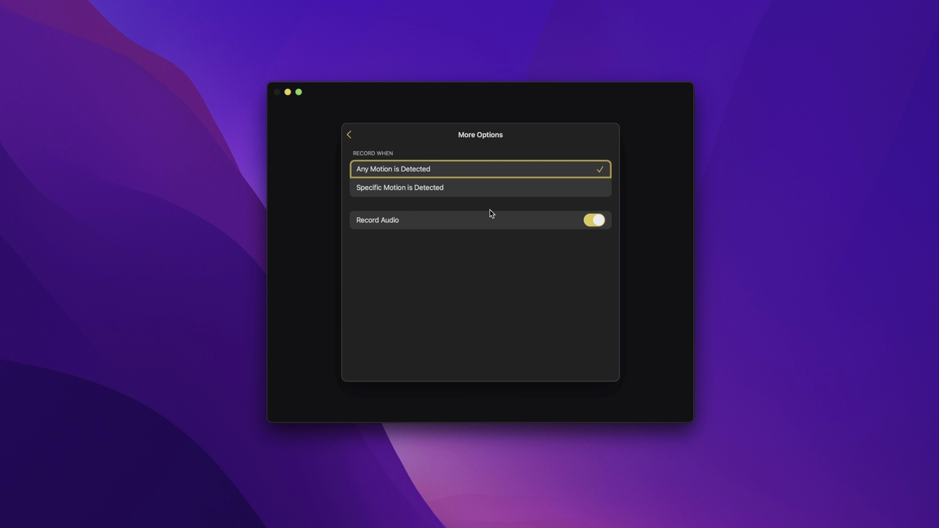
{"action": "left_click", "coordinate": [473, 190]}
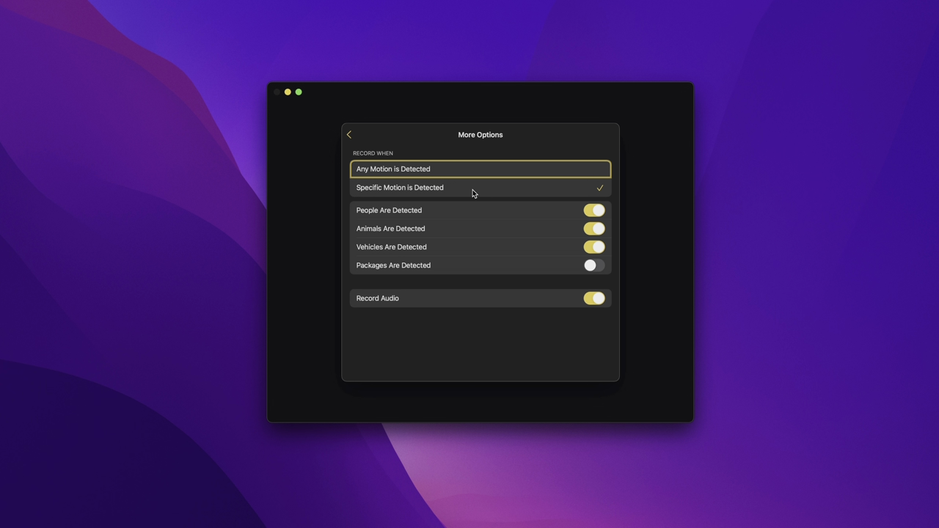
{"action": "left_click", "coordinate": [592, 267]}
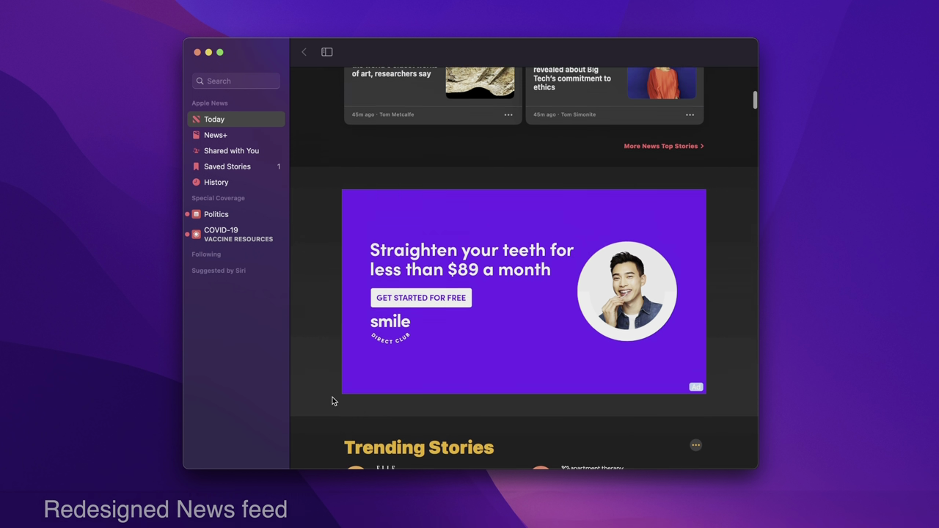
Step: In the News app, look through the Today feed back up to the Top Stories section
{"action": "scroll", "coordinate": [331, 401], "scroll_direction": "up", "scroll_amount": 10}
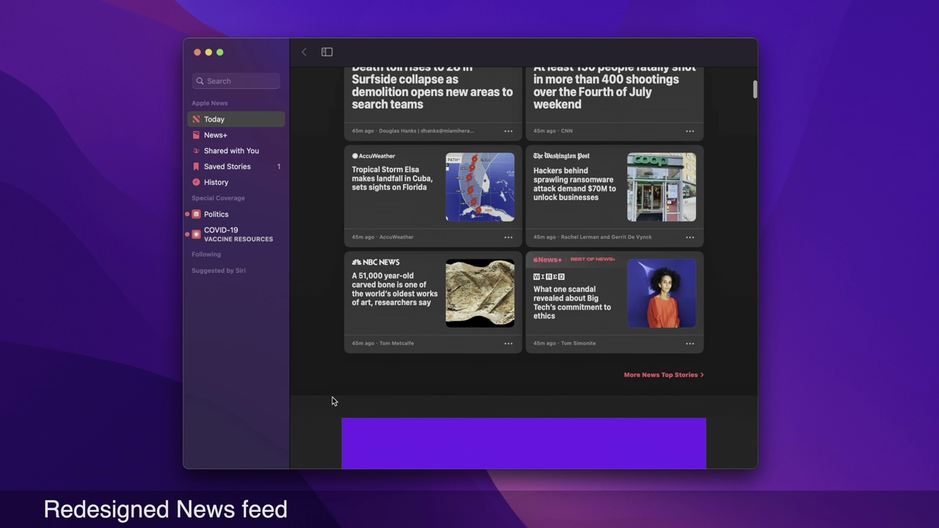
{"action": "scroll", "coordinate": [331, 400], "scroll_direction": "up", "scroll_amount": 5}
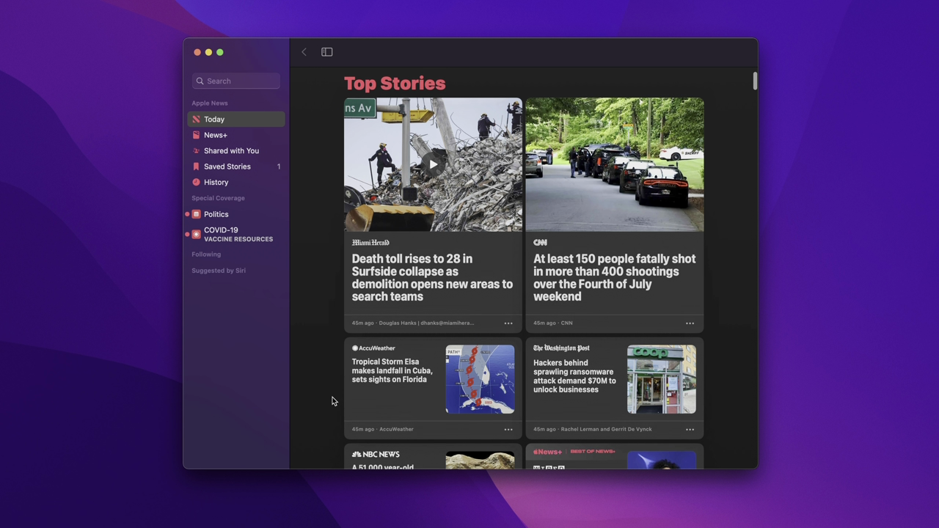
{"action": "scroll", "coordinate": [332, 401], "scroll_direction": "up", "scroll_amount": 2}
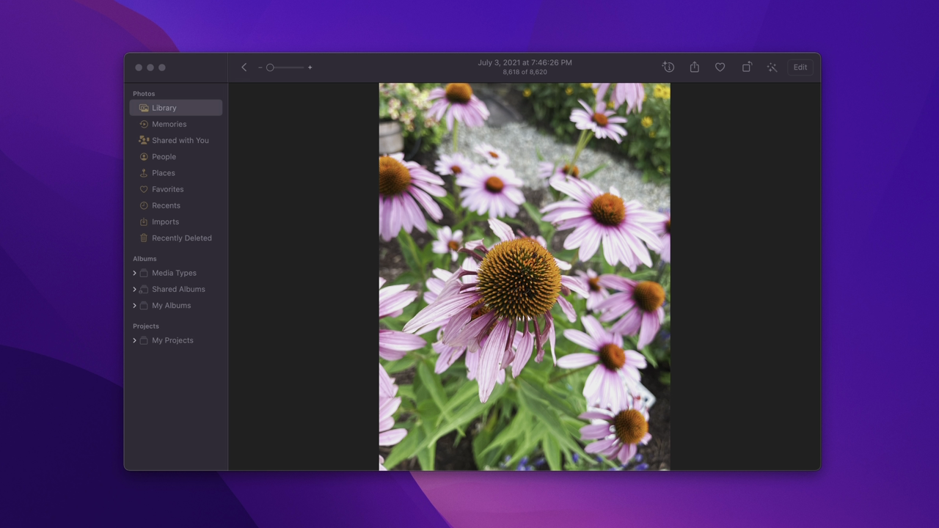
Step: Switch to Photos and open the information pane for the open coneflower photo
{"action": "left_click", "coordinate": [637, 64]}
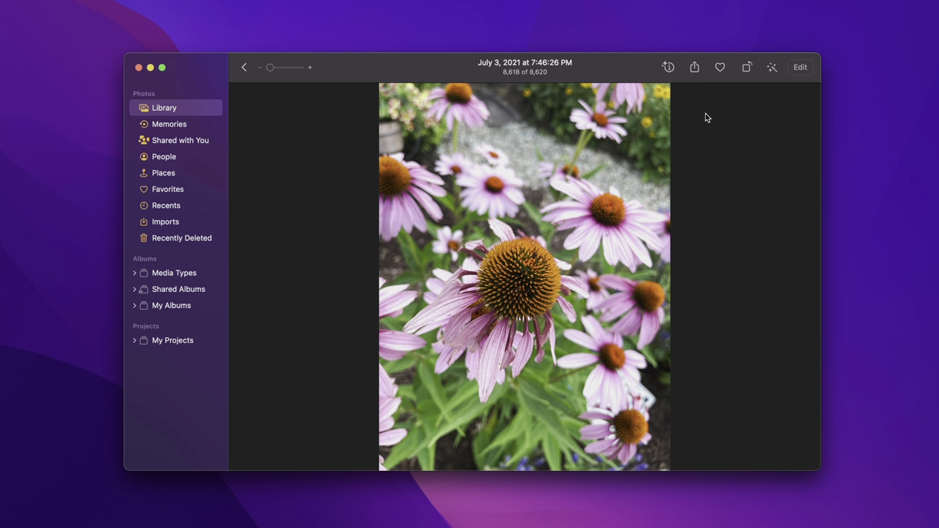
{"action": "left_click", "coordinate": [669, 68]}
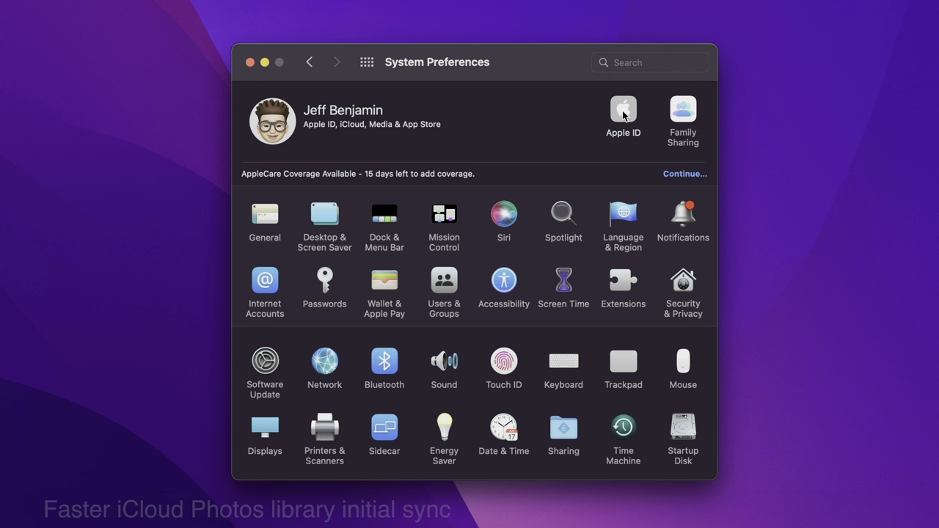
Step: Switch to System Preferences and open the Apple ID settings
{"action": "left_click", "coordinate": [623, 107]}
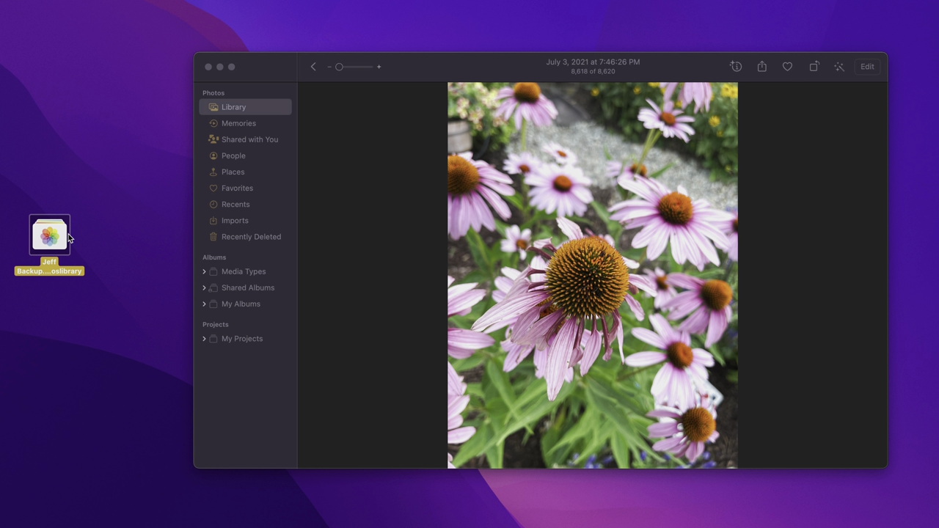
Step: In Photos, load the backup photo library from the Desktop for import review and select its abstract wallpaper image
{"action": "left_click", "coordinate": [356, 230]}
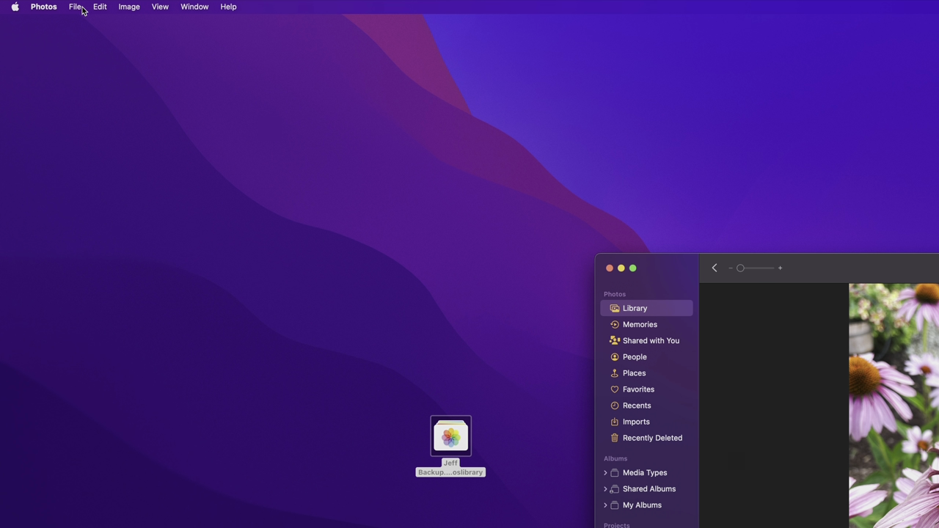
{"action": "left_click", "coordinate": [75, 7]}
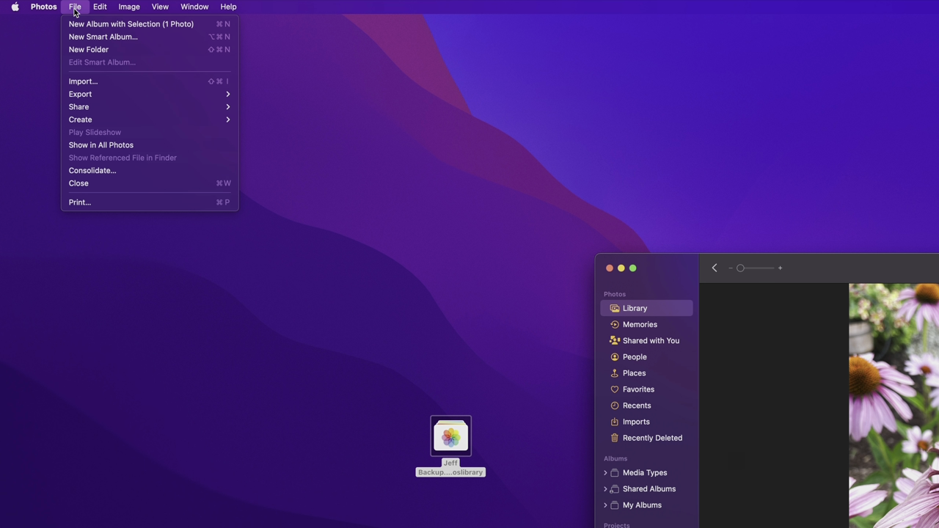
{"action": "left_click", "coordinate": [153, 82]}
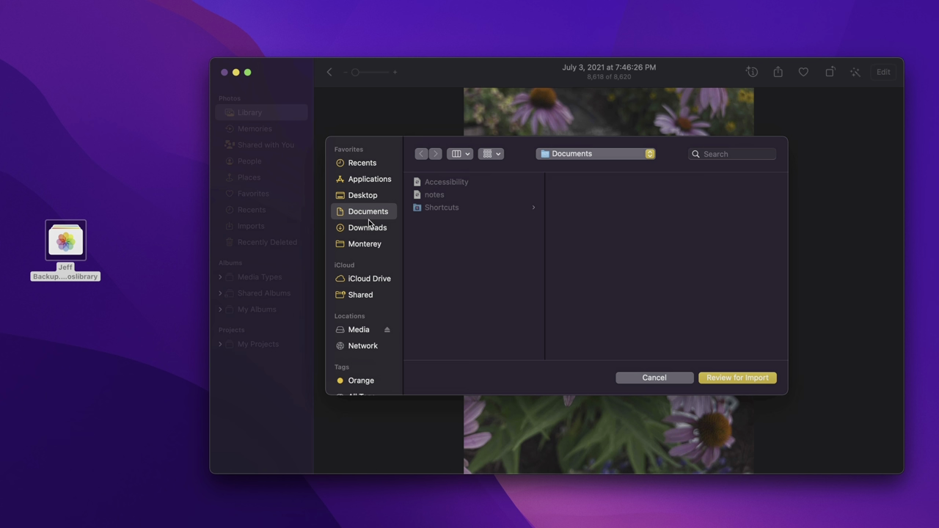
{"action": "left_click", "coordinate": [365, 194]}
{"action": "left_click", "coordinate": [460, 188]}
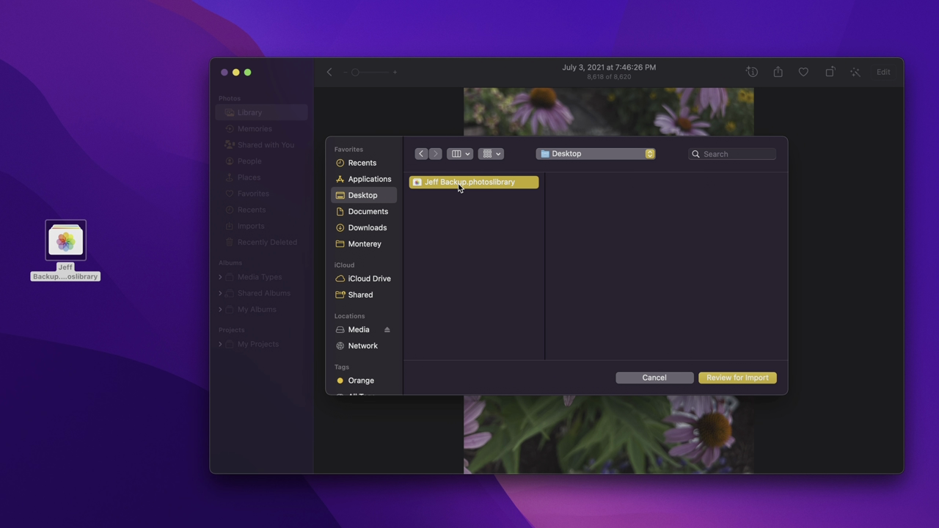
{"action": "left_click", "coordinate": [723, 383]}
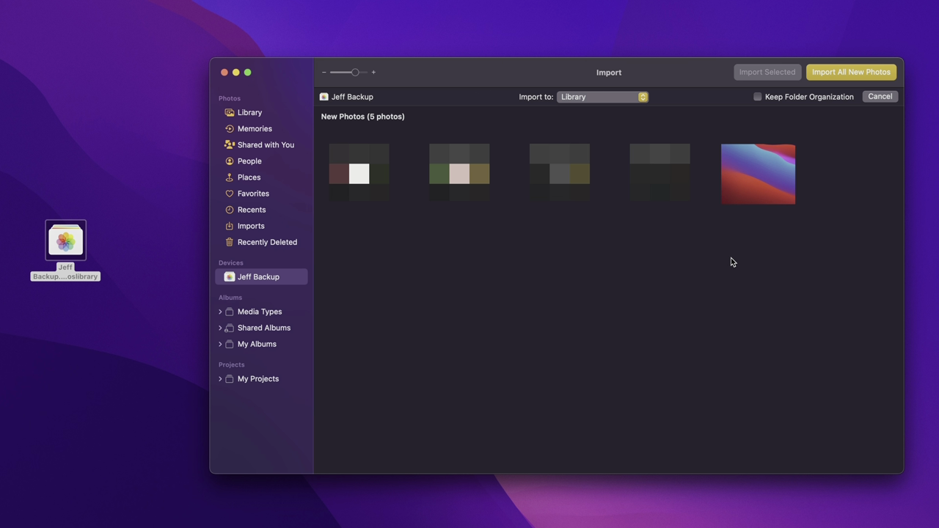
{"action": "left_click", "coordinate": [778, 186]}
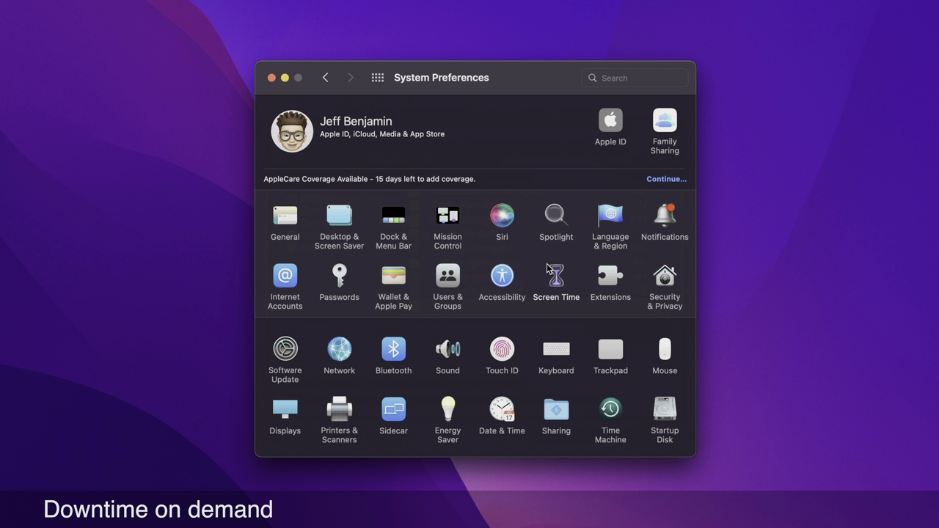
Step: Turn on Downtime on demand in the Screen Time settings of System Preferences
{"action": "left_click", "coordinate": [547, 264]}
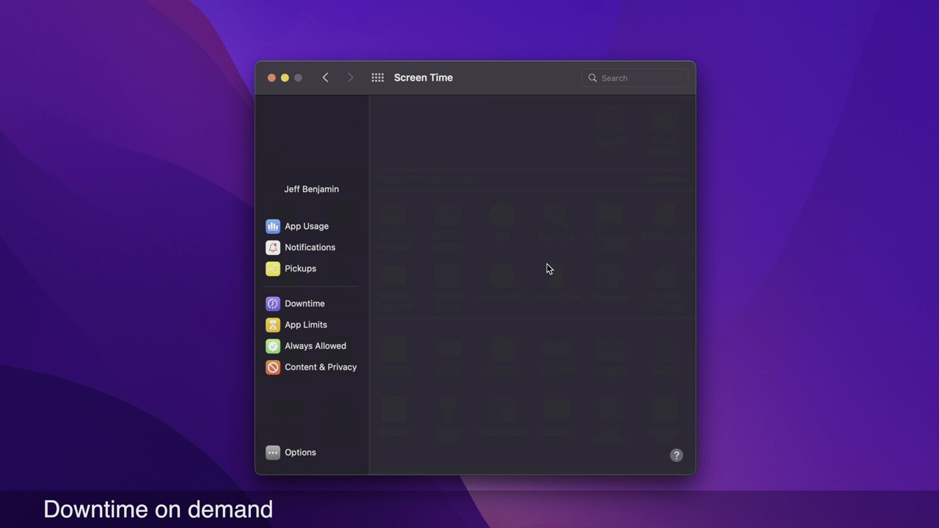
{"action": "left_click", "coordinate": [322, 305]}
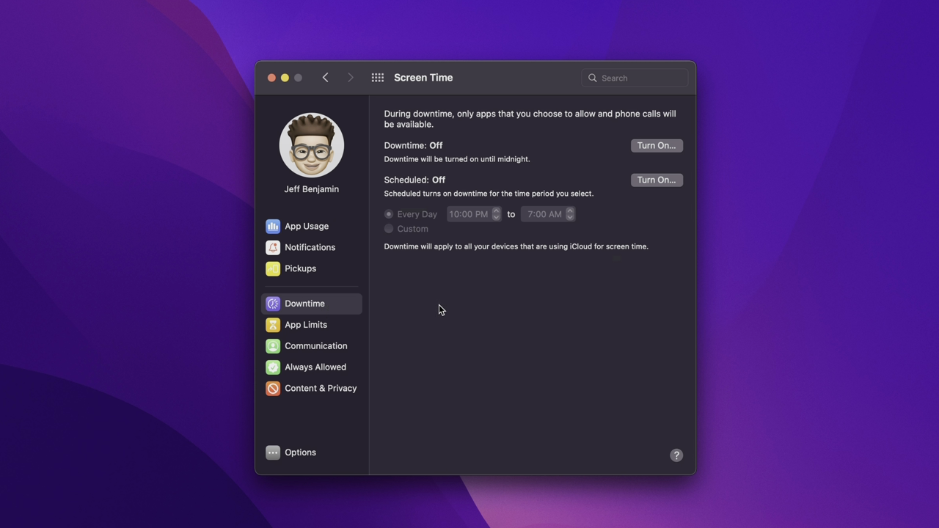
{"action": "left_click", "coordinate": [649, 146]}
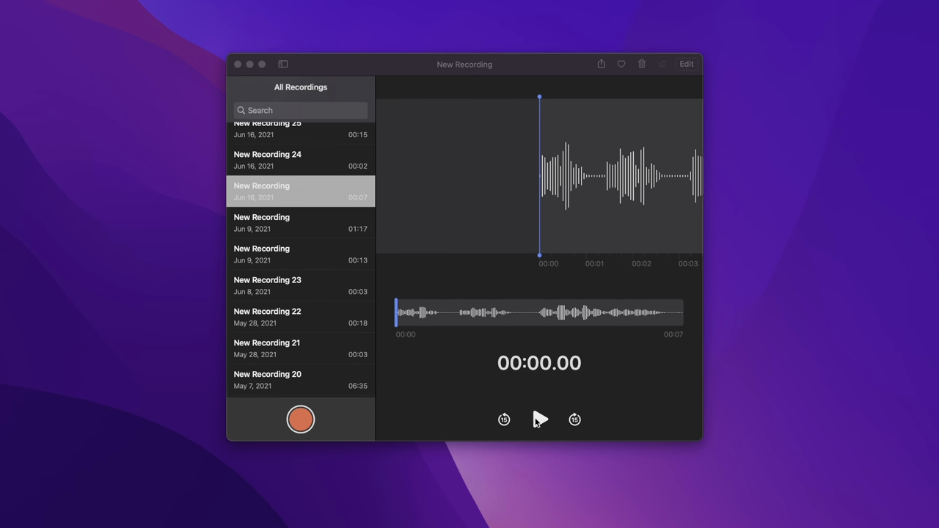
Step: In Voice Memos, play the seven-second New Recording from Jun 16, 2021 and pause it at about 4 seconds
{"action": "left_click", "coordinate": [498, 306]}
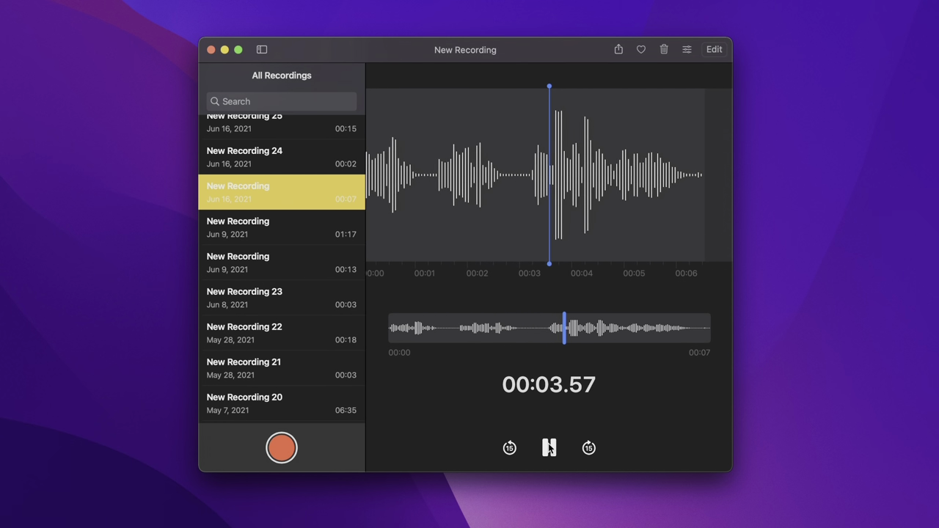
{"action": "left_click", "coordinate": [549, 449]}
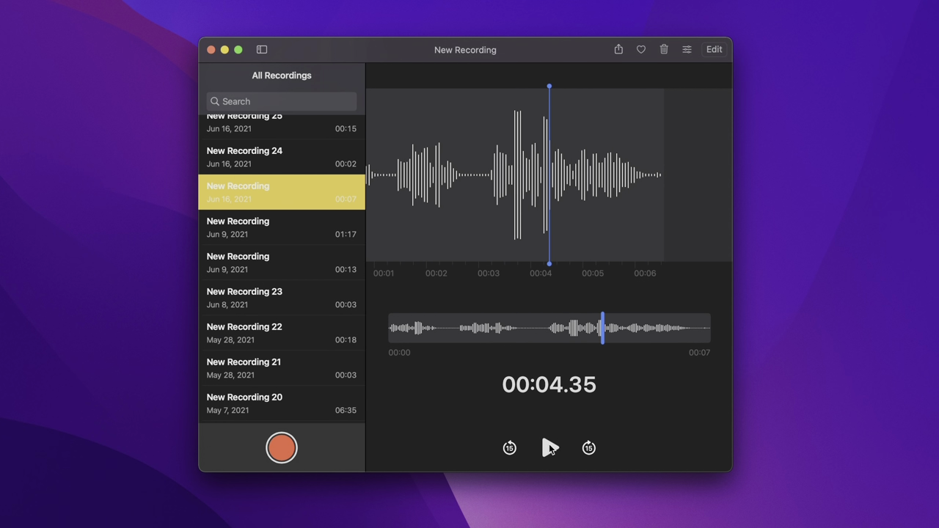
Step: Set the recording's playback speed one notch below the fastest with Skip Silence enabled, and replay it from near its start
{"action": "left_click", "coordinate": [687, 49]}
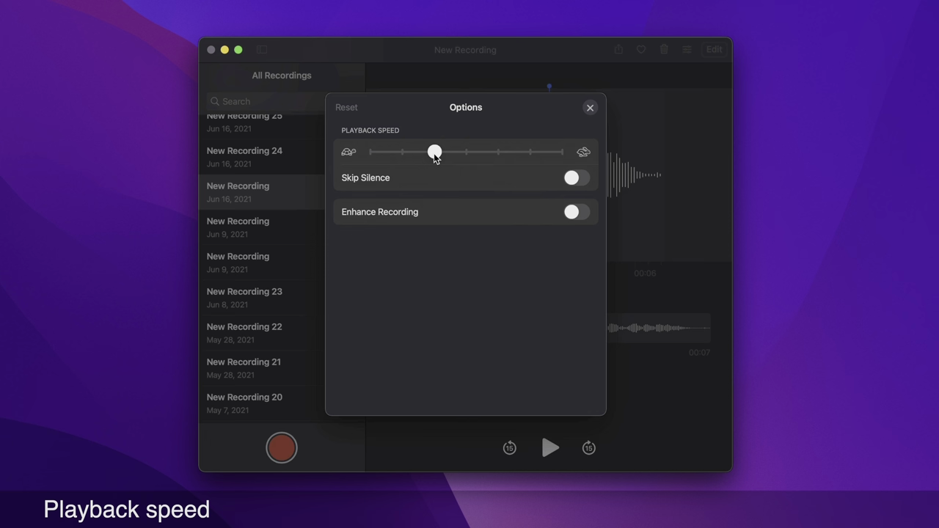
{"action": "left_click_drag", "start_coordinate": [496, 159], "coordinate": [528, 155]}
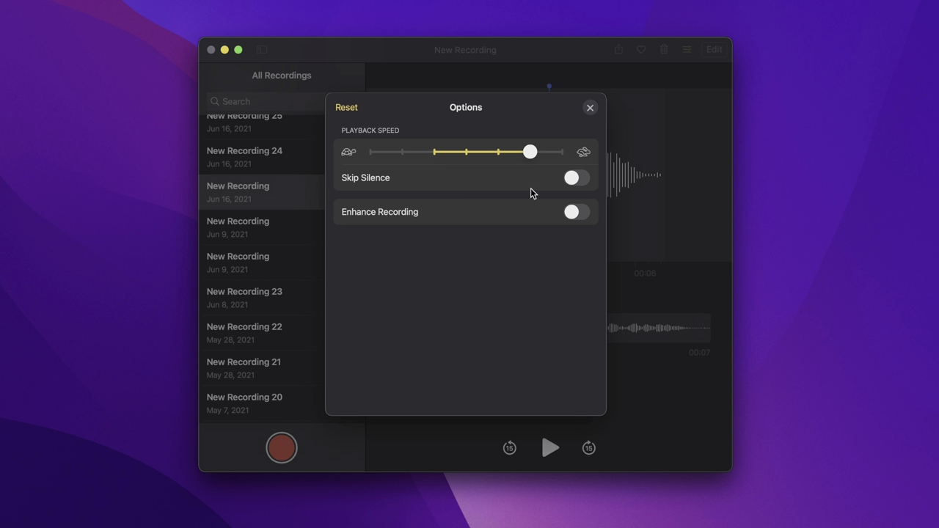
{"action": "left_click", "coordinate": [577, 183]}
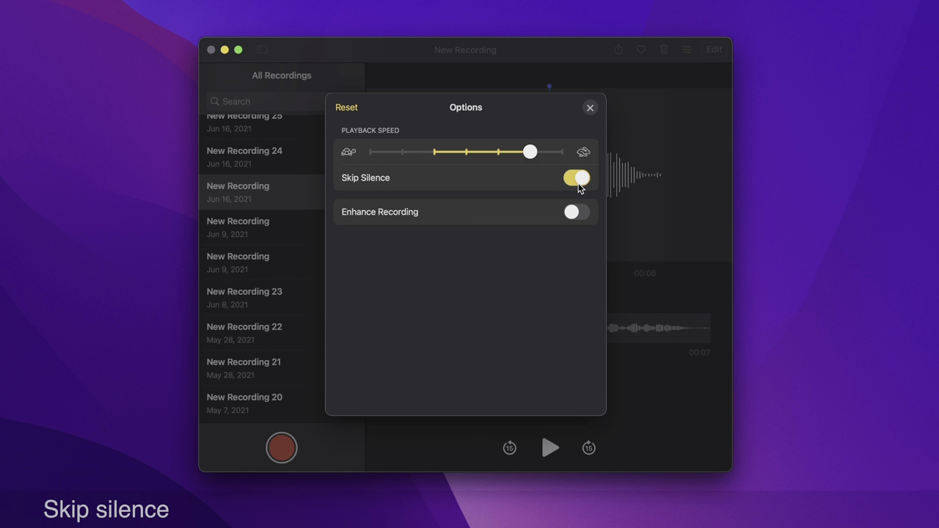
{"action": "left_click", "coordinate": [589, 109]}
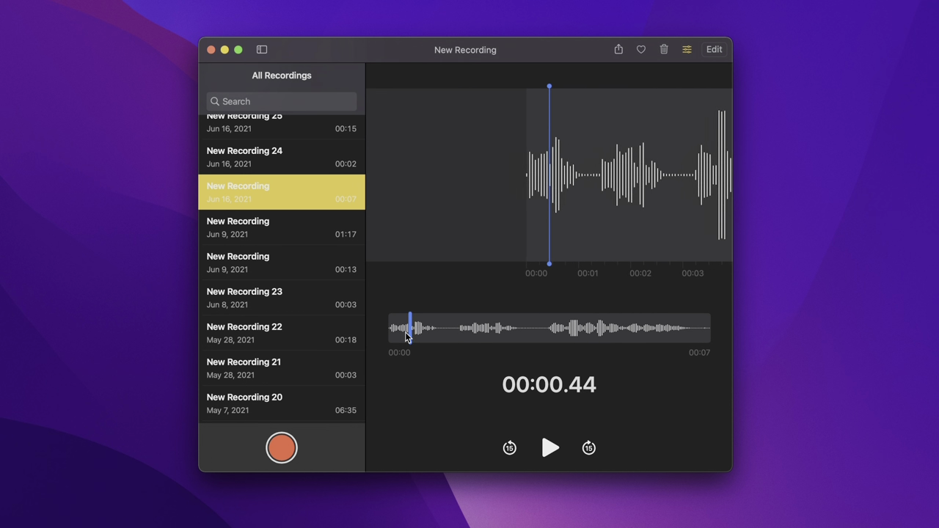
{"action": "left_click", "coordinate": [548, 448]}
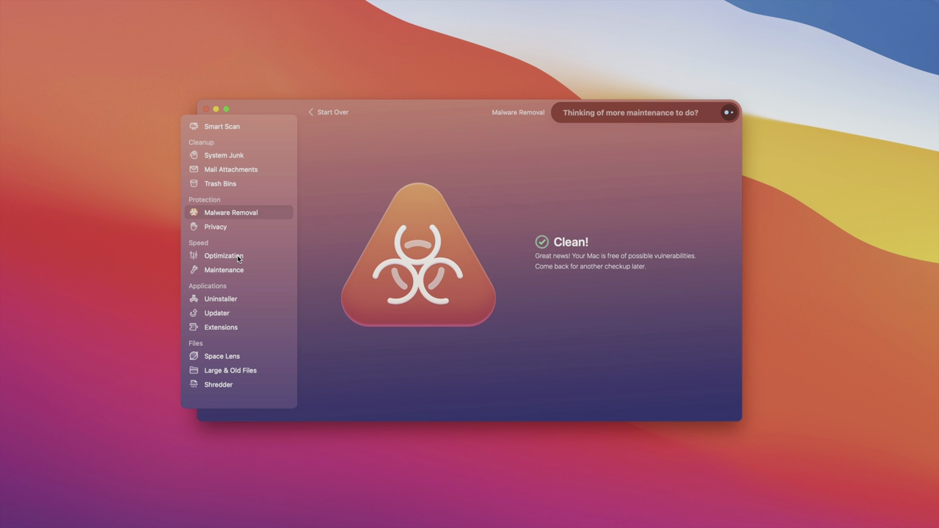
Step: Switch to the Mac cleanup app and open its Maintenance module under Speed
{"action": "left_click", "coordinate": [237, 257]}
{"action": "left_click", "coordinate": [224, 270]}
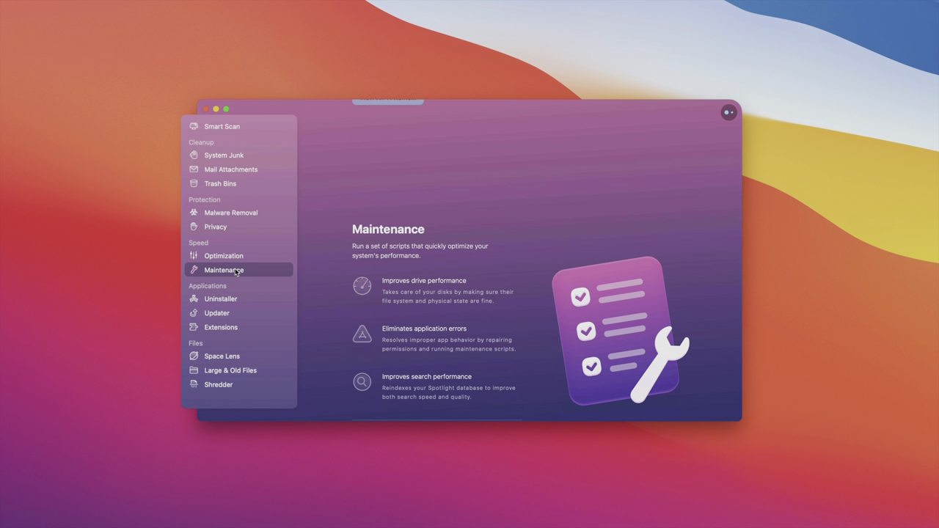